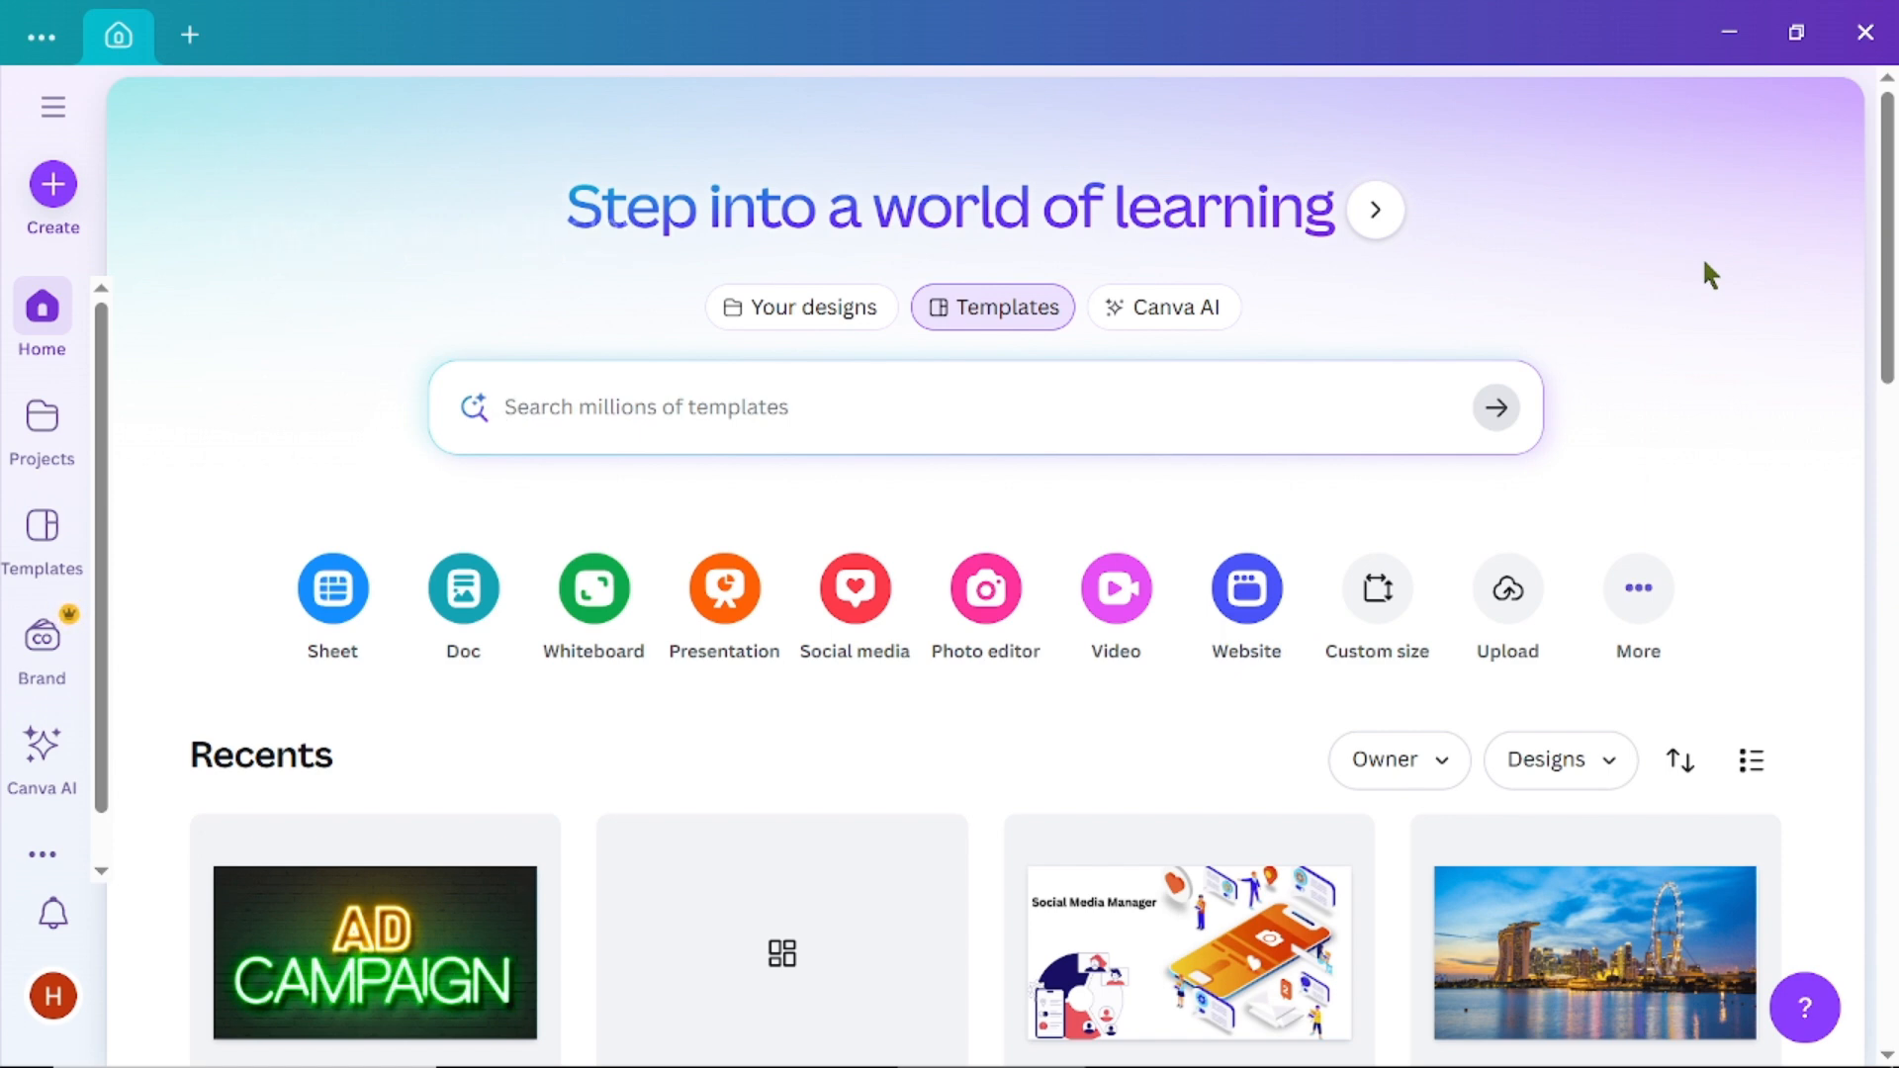
Filter the templates by the Social media topic and the Instagram Post category, and browse the matching designs
{"action": "left_click", "coordinate": [1015, 313]}
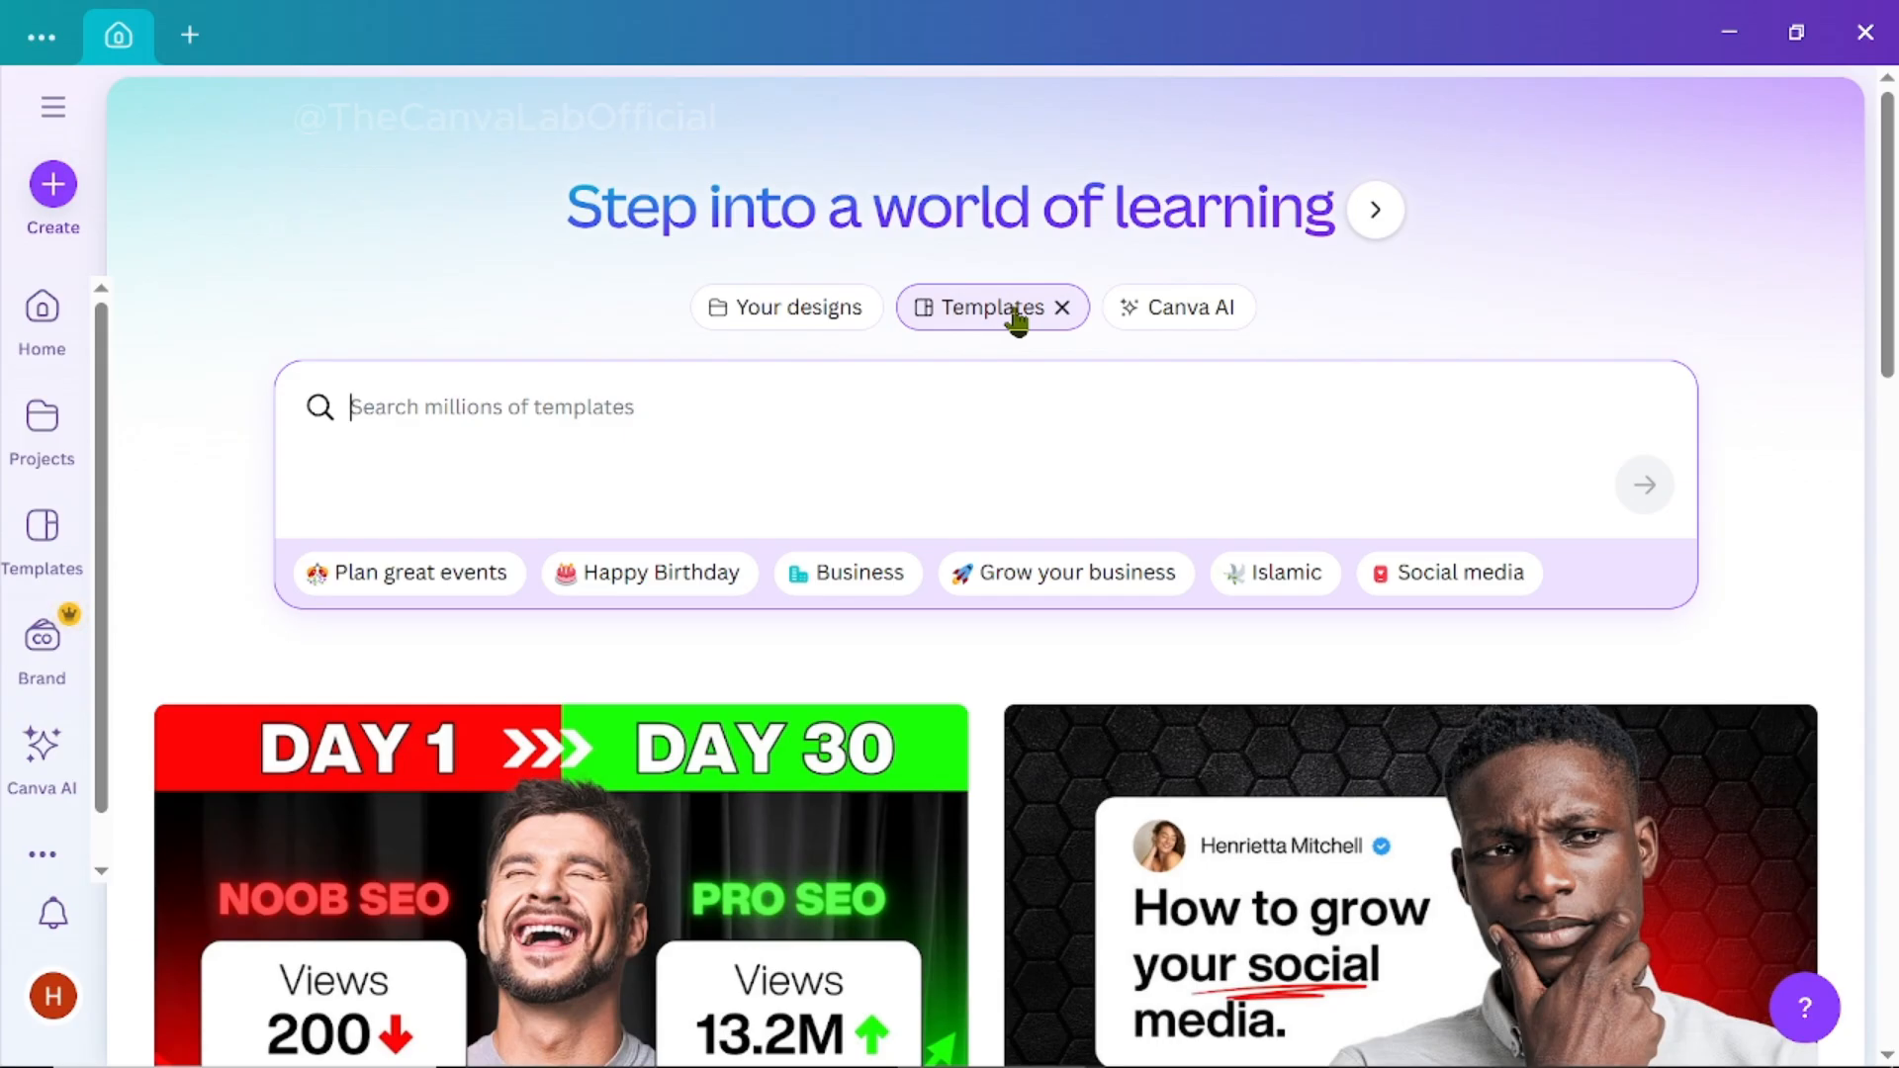
{"action": "left_click", "coordinate": [1456, 583]}
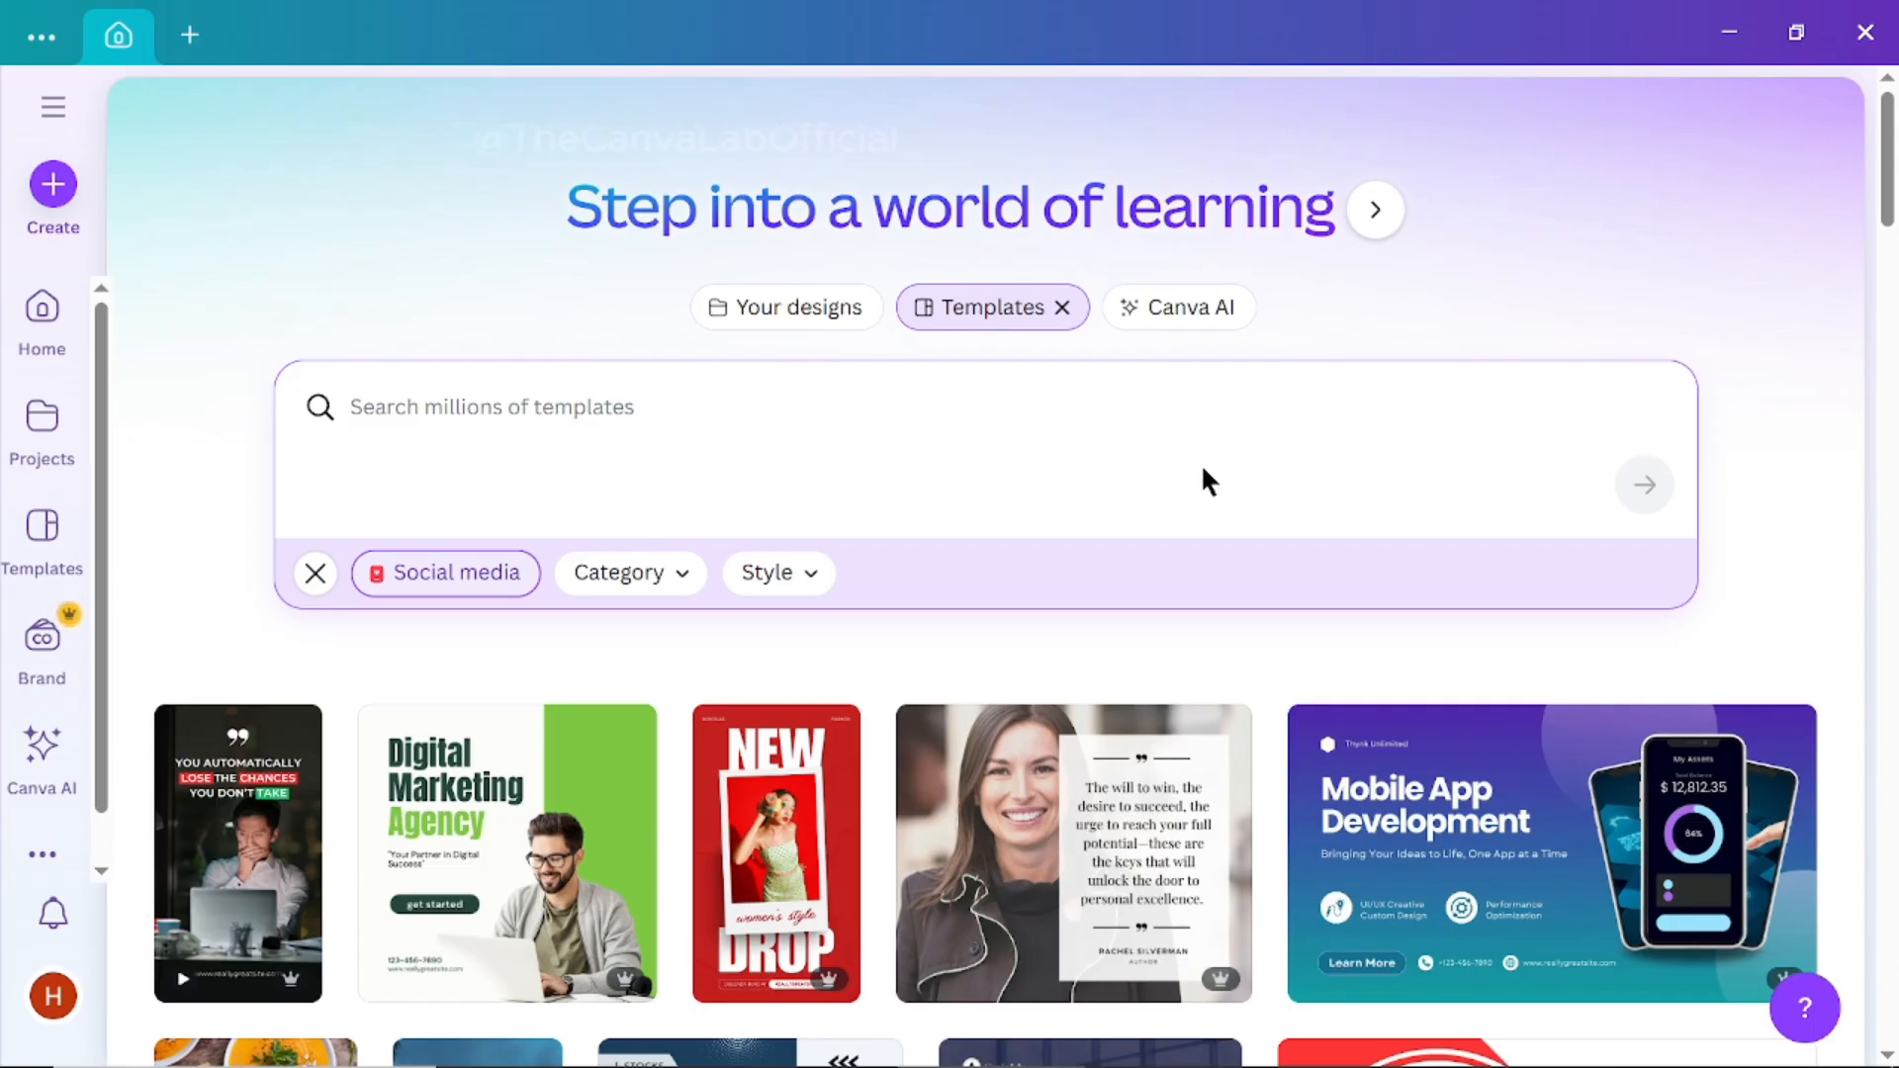
{"action": "left_click", "coordinate": [682, 582]}
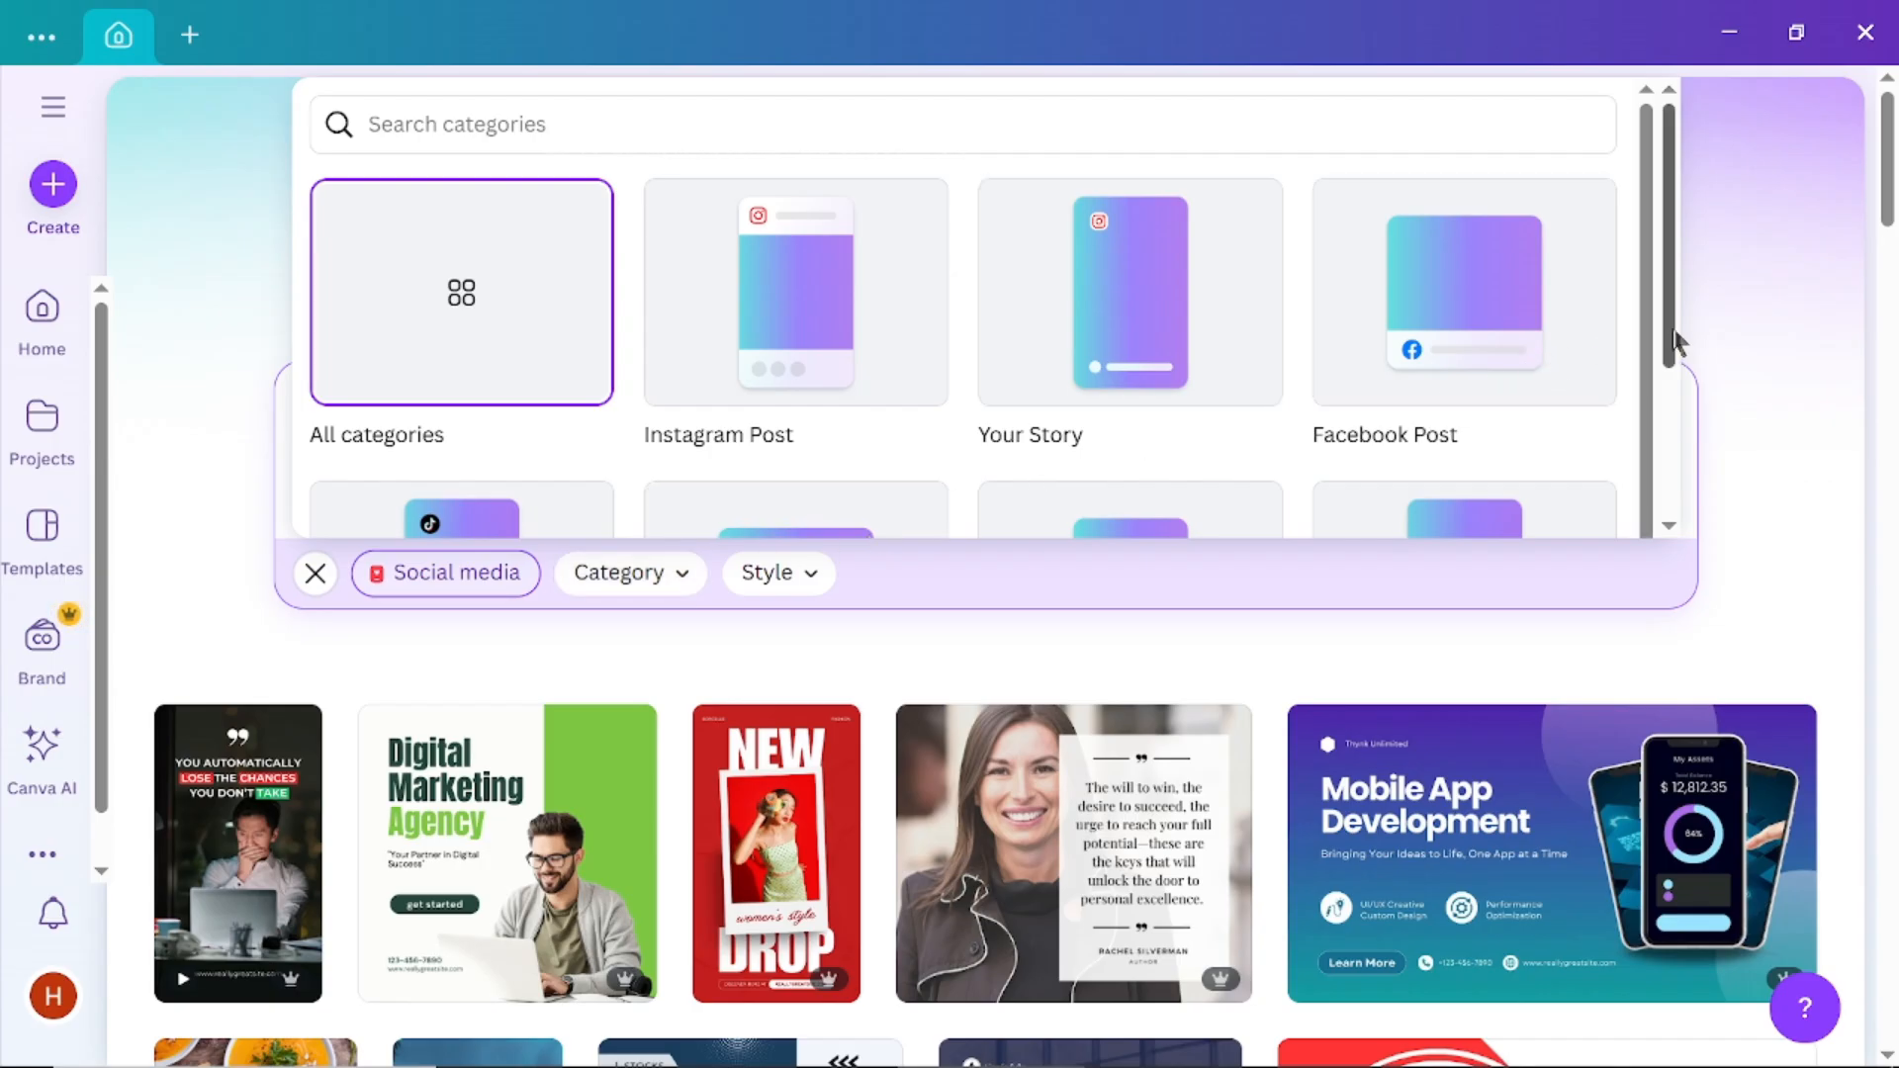
{"action": "mouse_move", "coordinate": [1670, 341]}
{"action": "left_mouse_down"}
{"action": "mouse_move", "coordinate": [1664, 460]}
{"action": "mouse_move", "coordinate": [1647, 360]}
{"action": "left_mouse_up"}
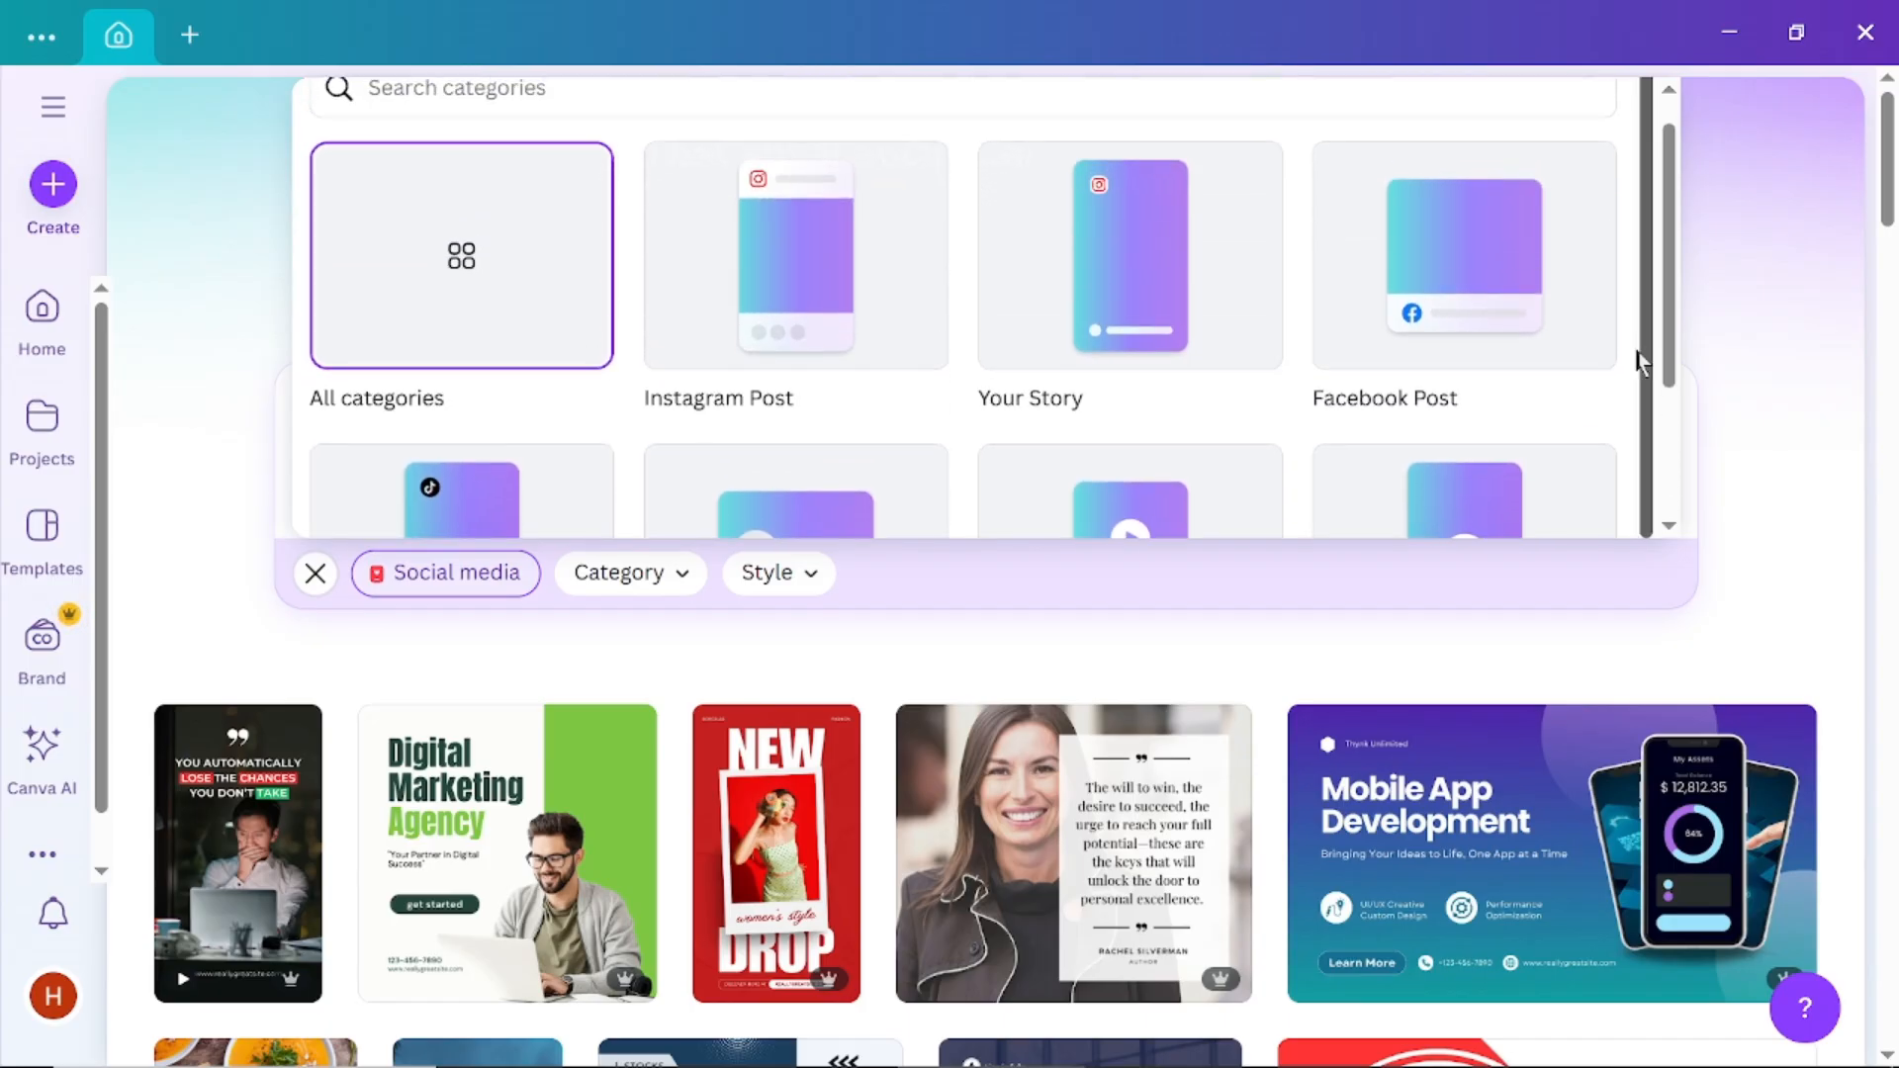
{"action": "left_click", "coordinate": [767, 259]}
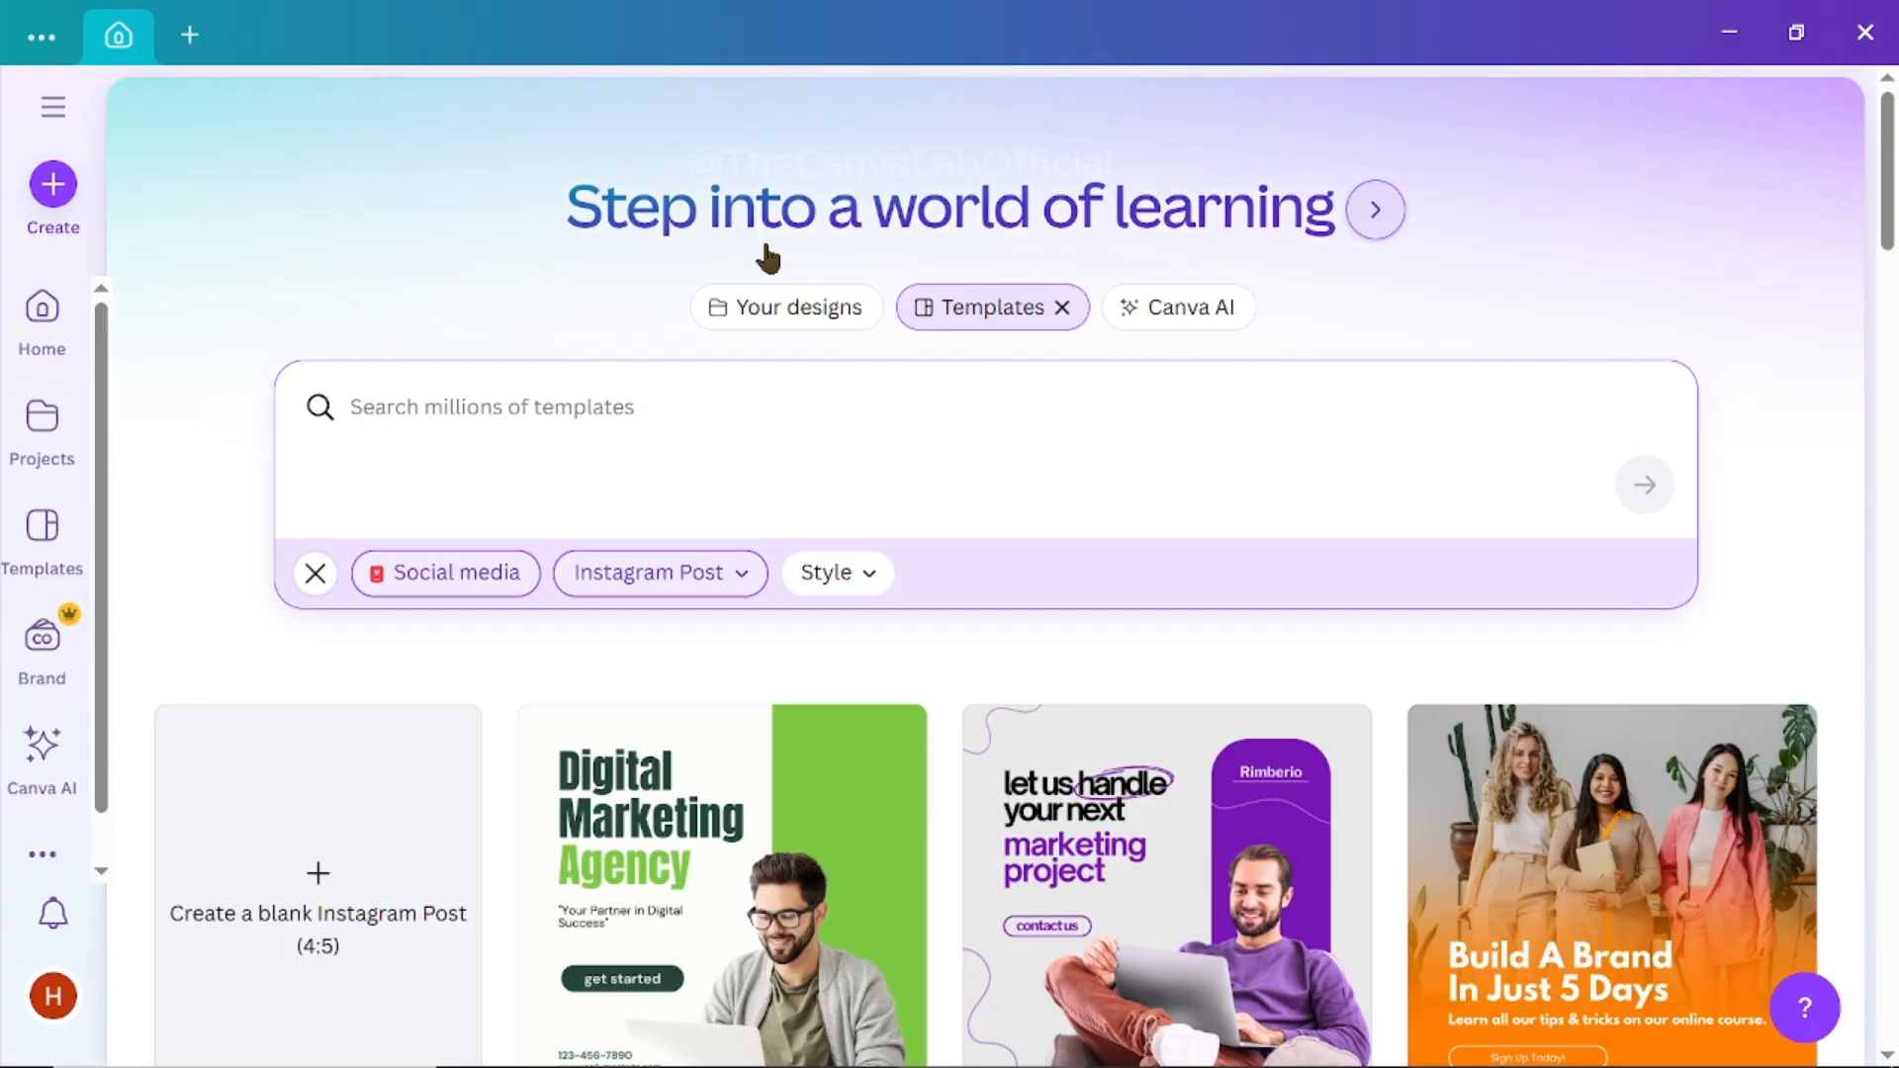
{"action": "scroll", "coordinate": [732, 803], "scroll_direction": "down", "scroll_amount": 1}
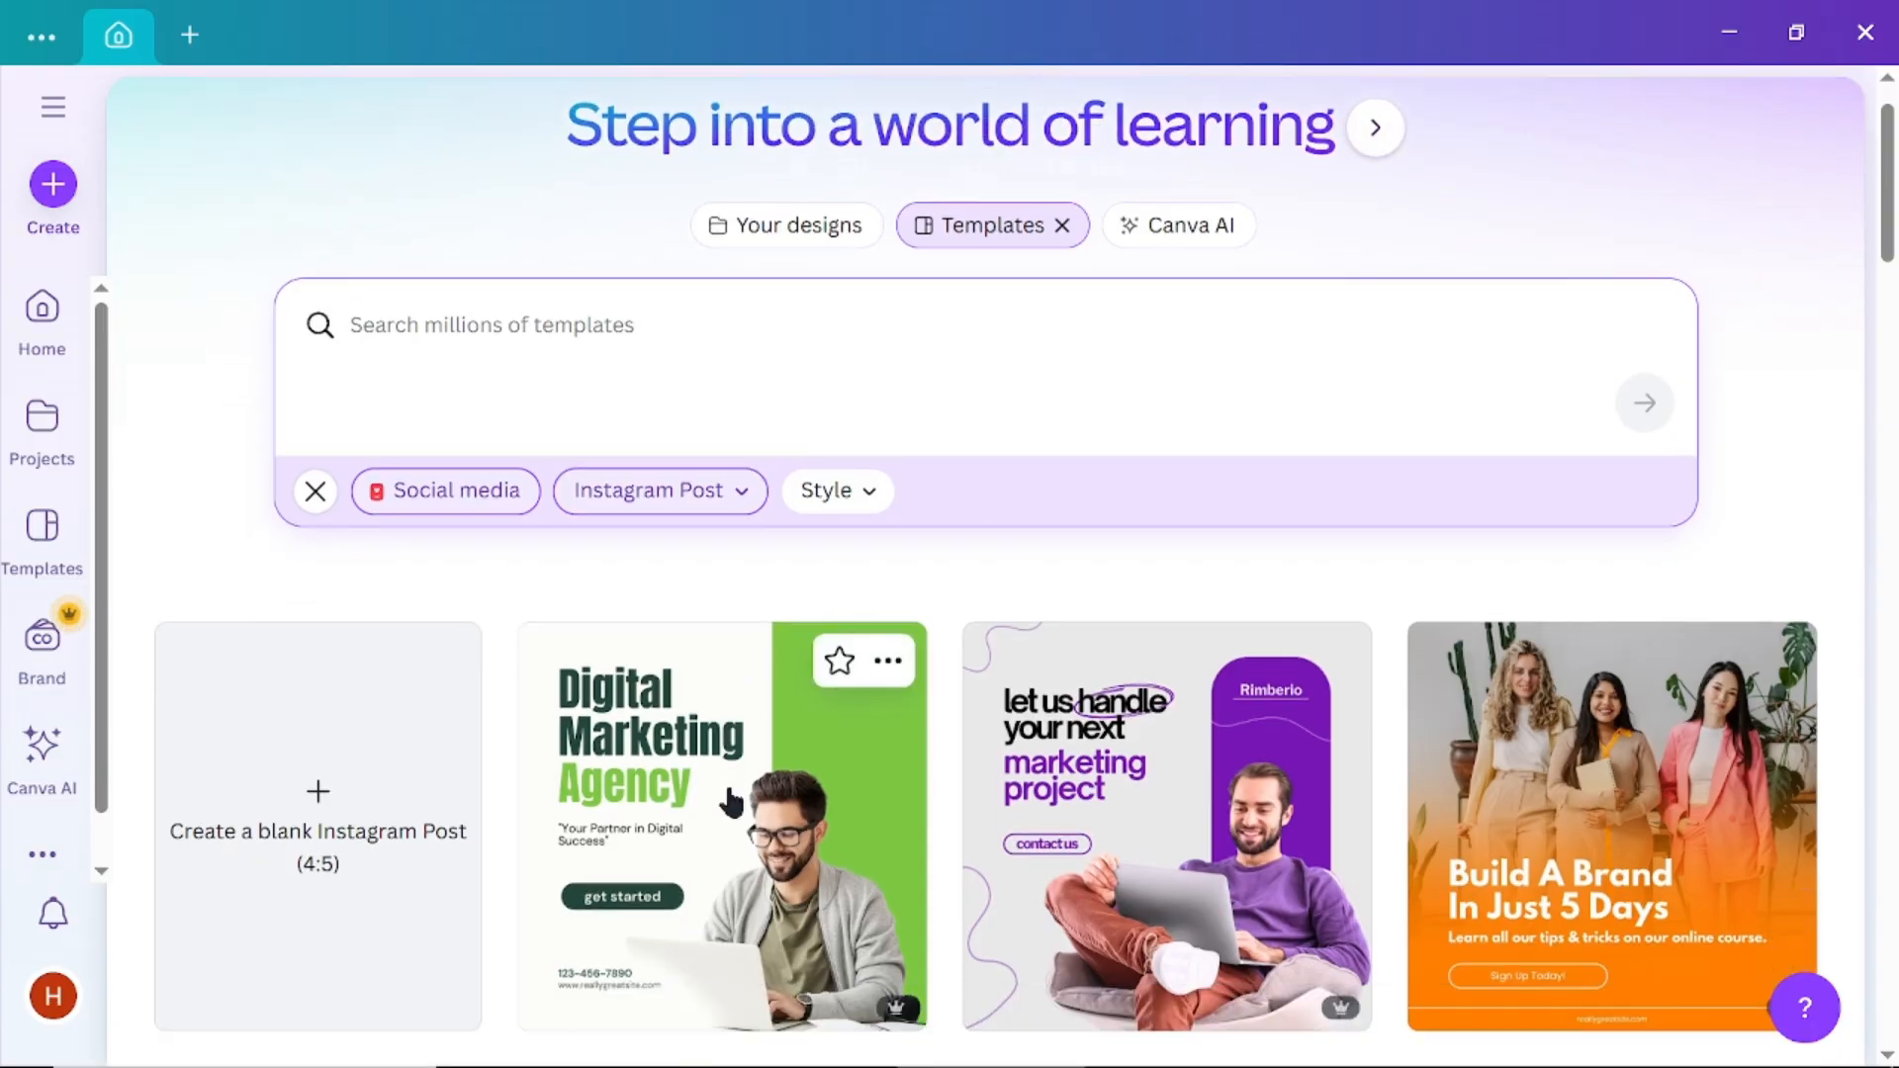
{"action": "scroll", "coordinate": [732, 803], "scroll_direction": "down", "scroll_amount": 3}
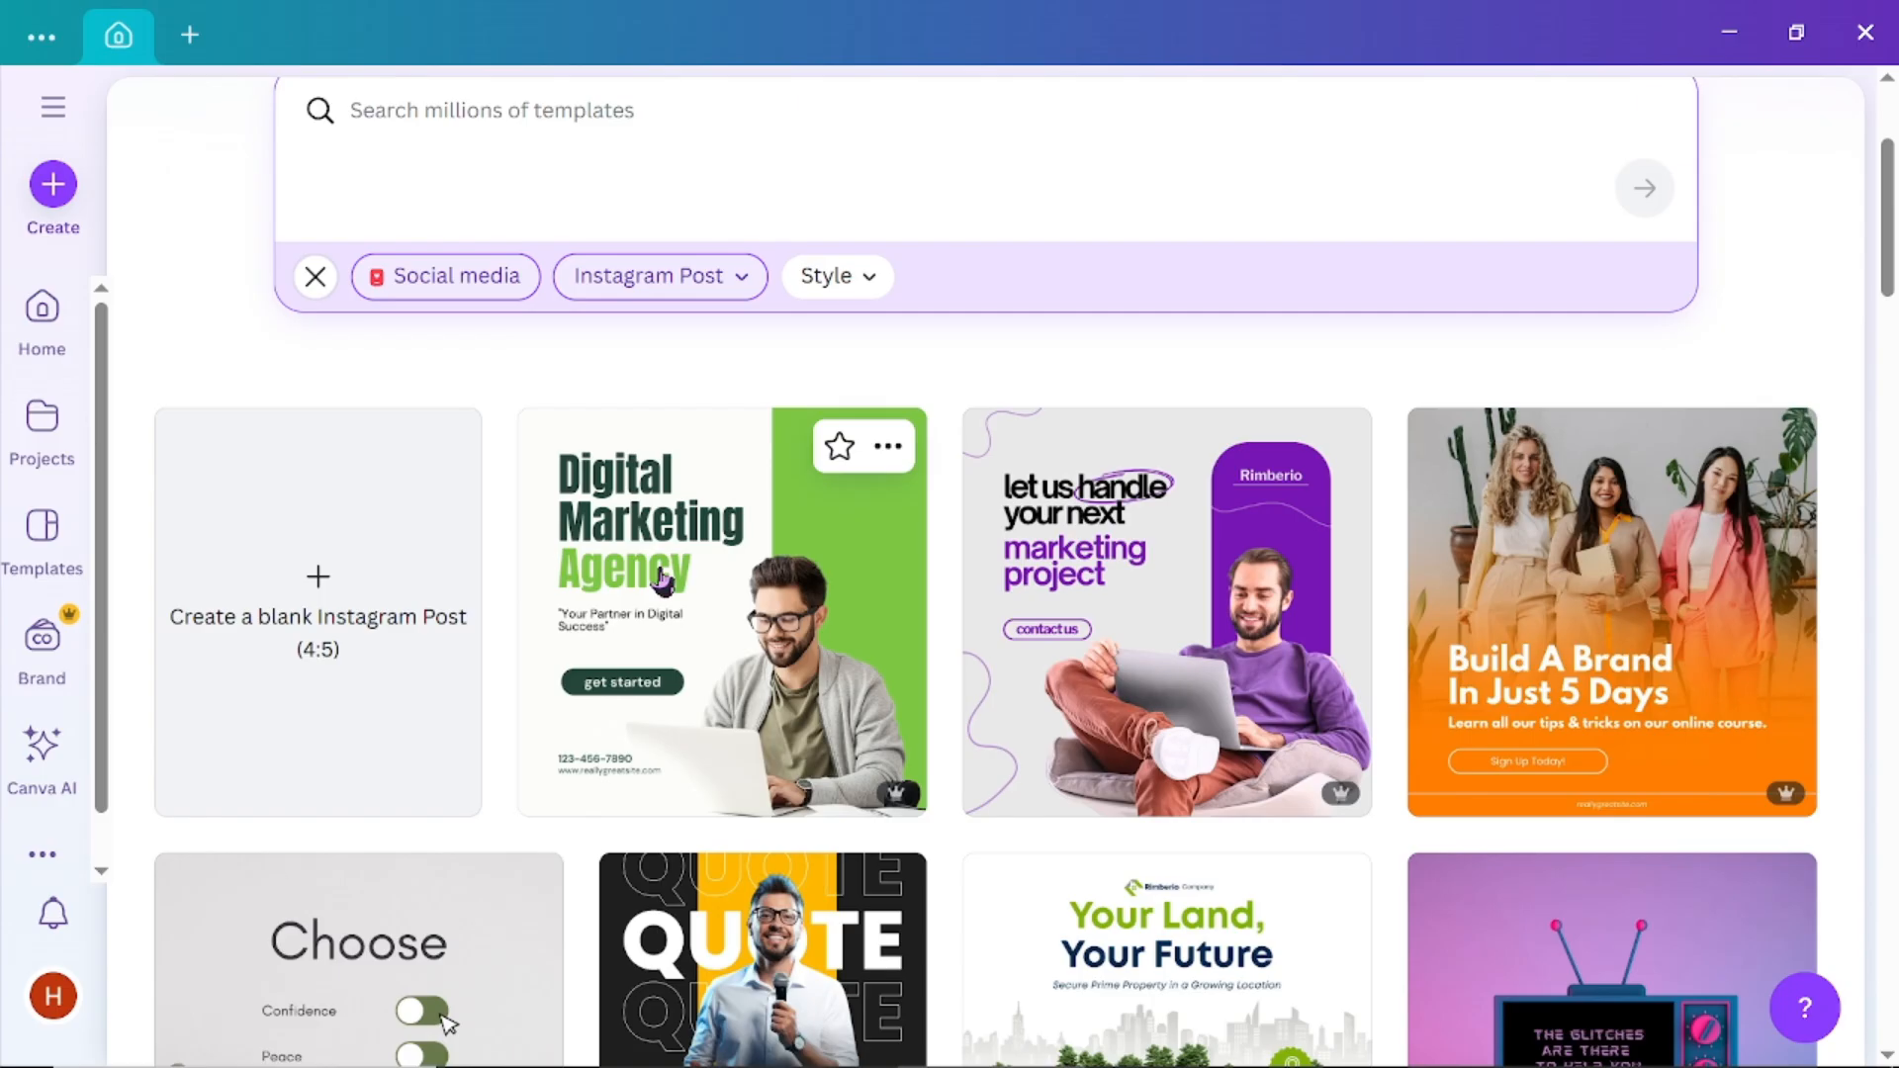
{"action": "scroll", "coordinate": [661, 582], "scroll_direction": "up", "scroll_amount": 3}
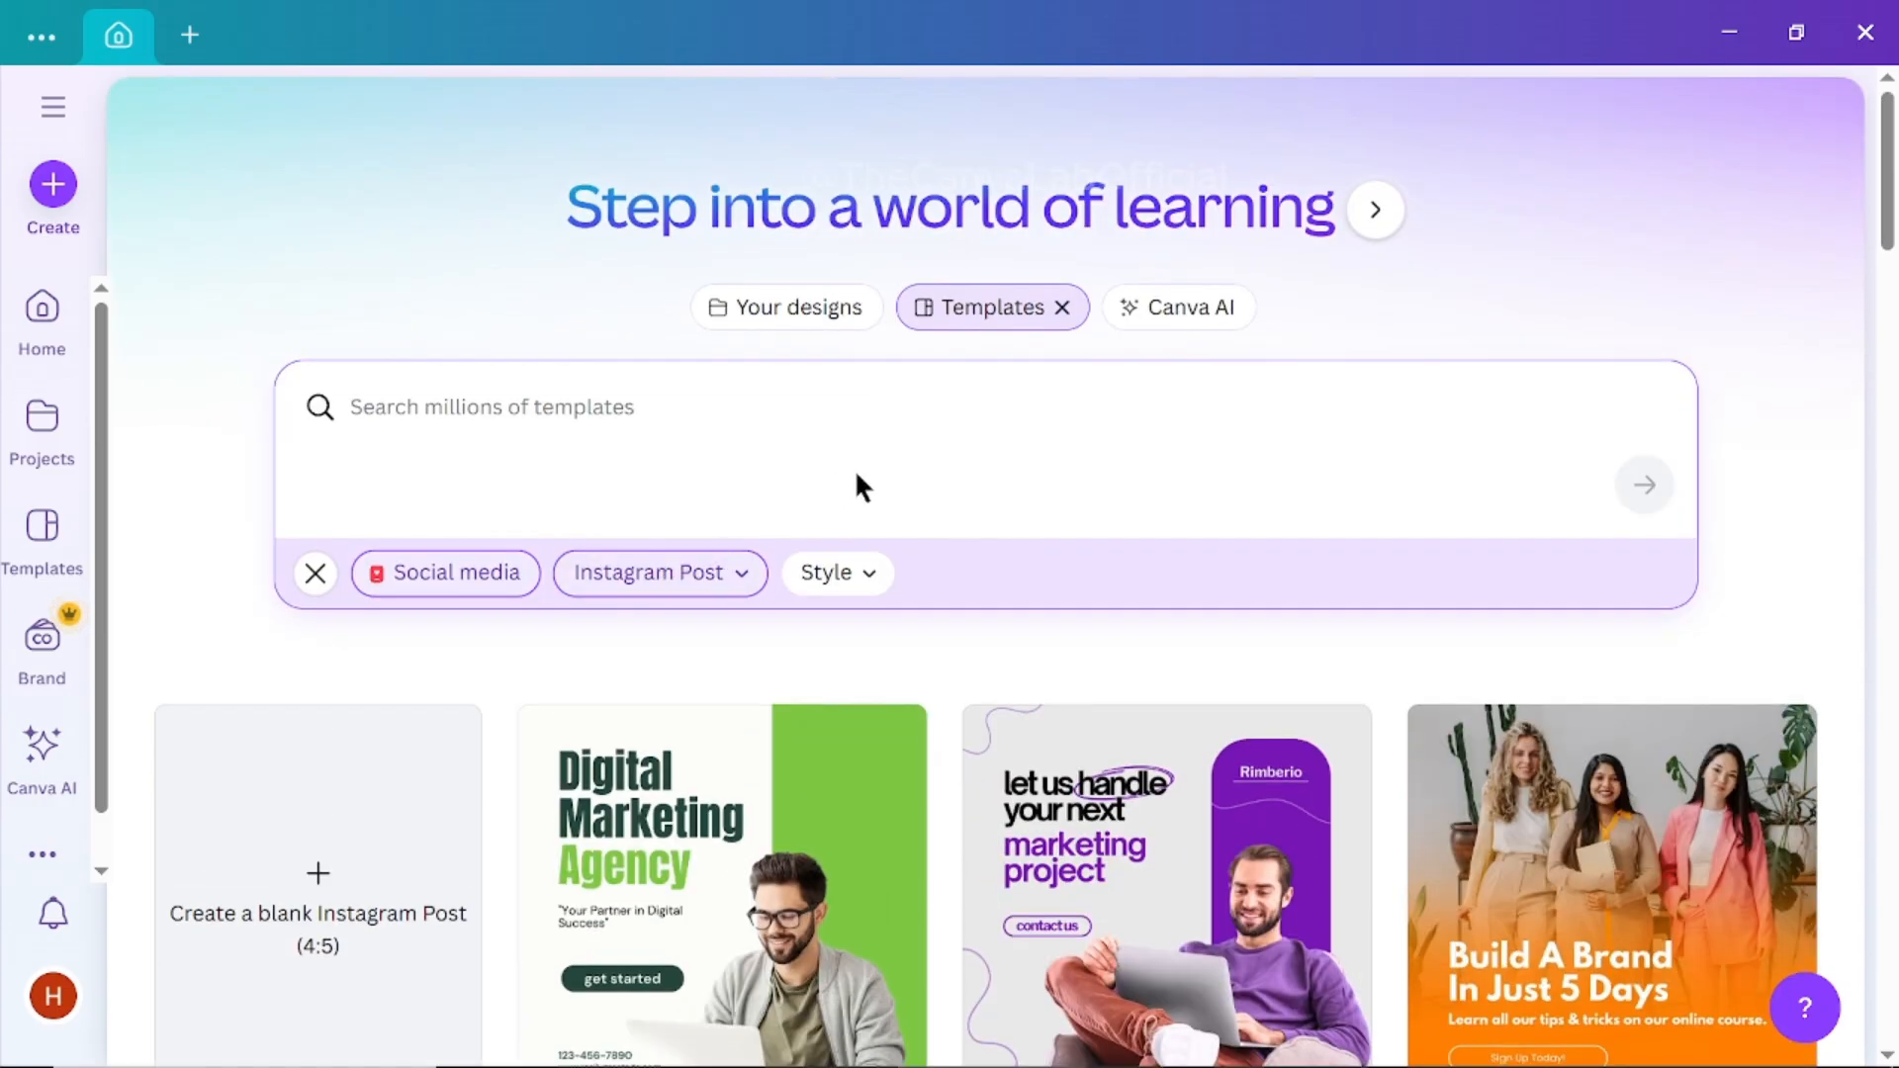
Switch the template category to Your Story, browse the story templates, and look through the other categories
{"action": "left_click", "coordinate": [869, 584]}
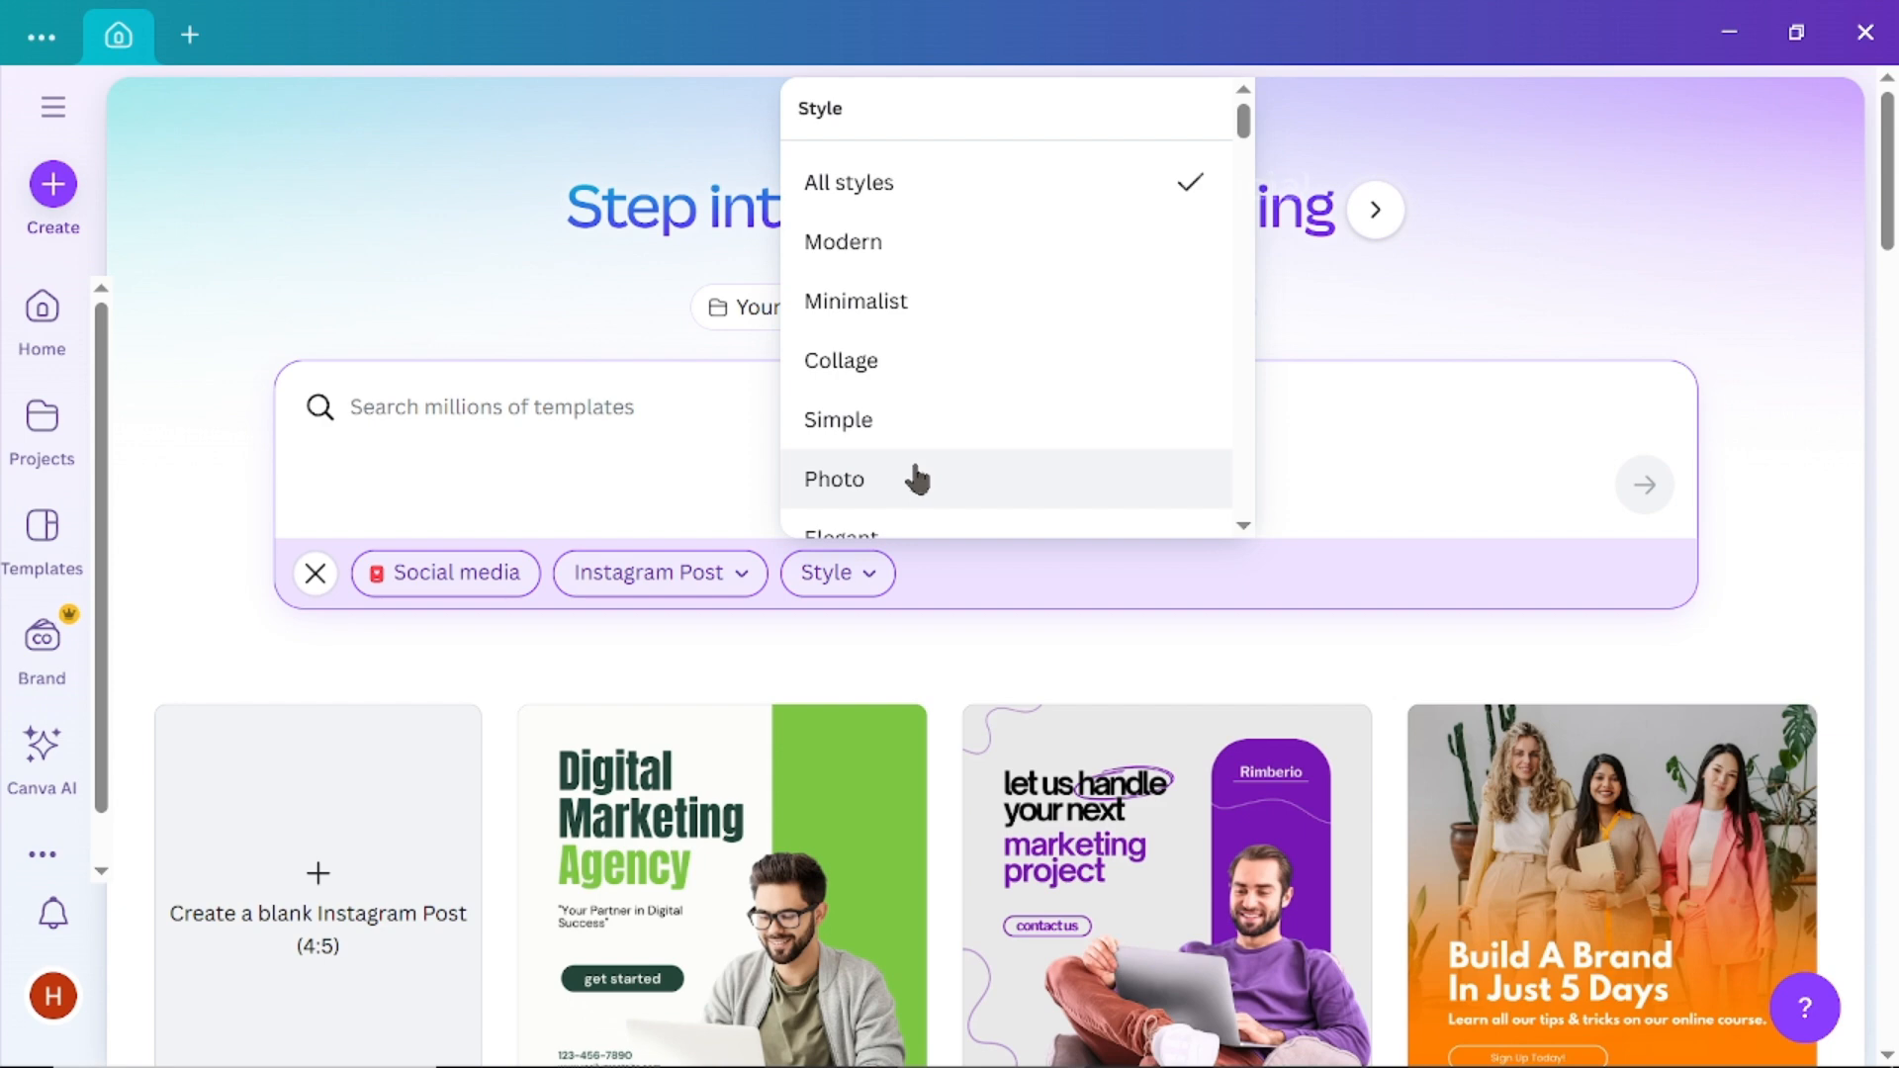
{"action": "left_click", "coordinate": [729, 583]}
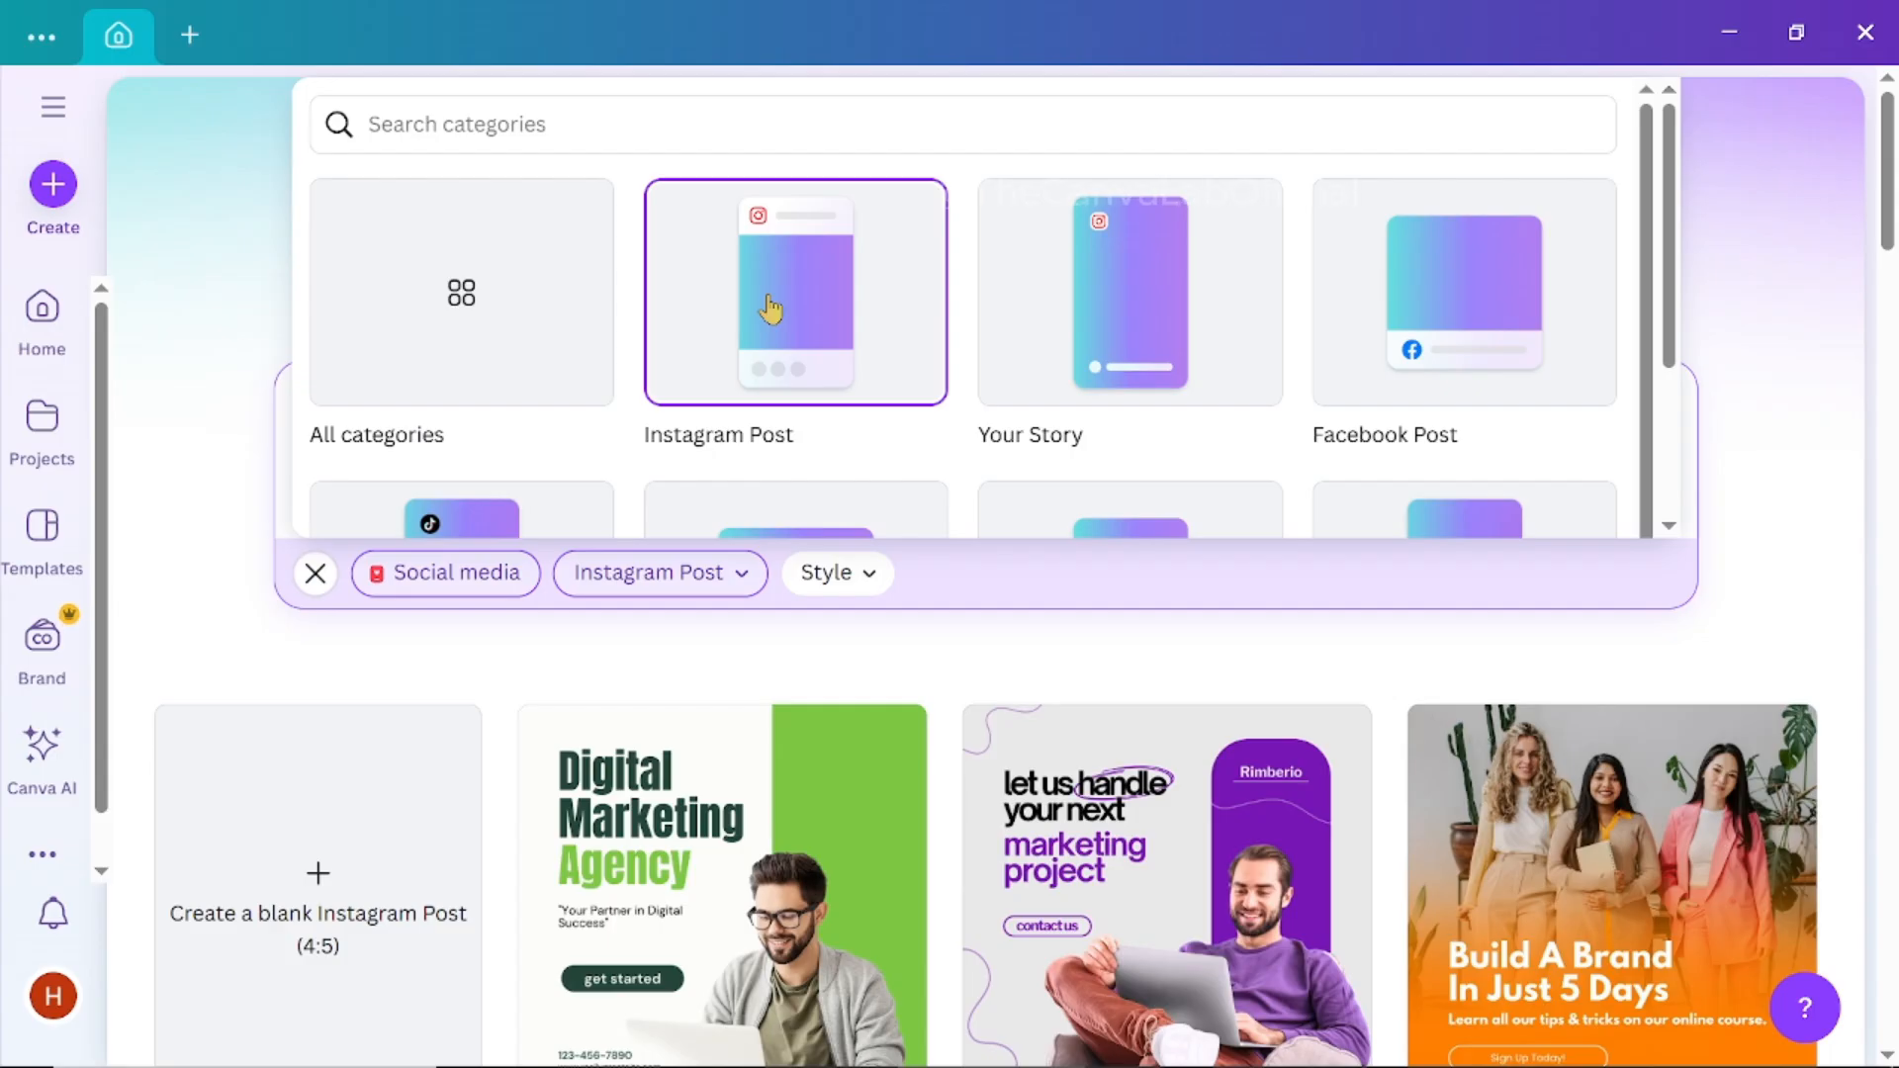
{"action": "left_click", "coordinate": [1084, 292]}
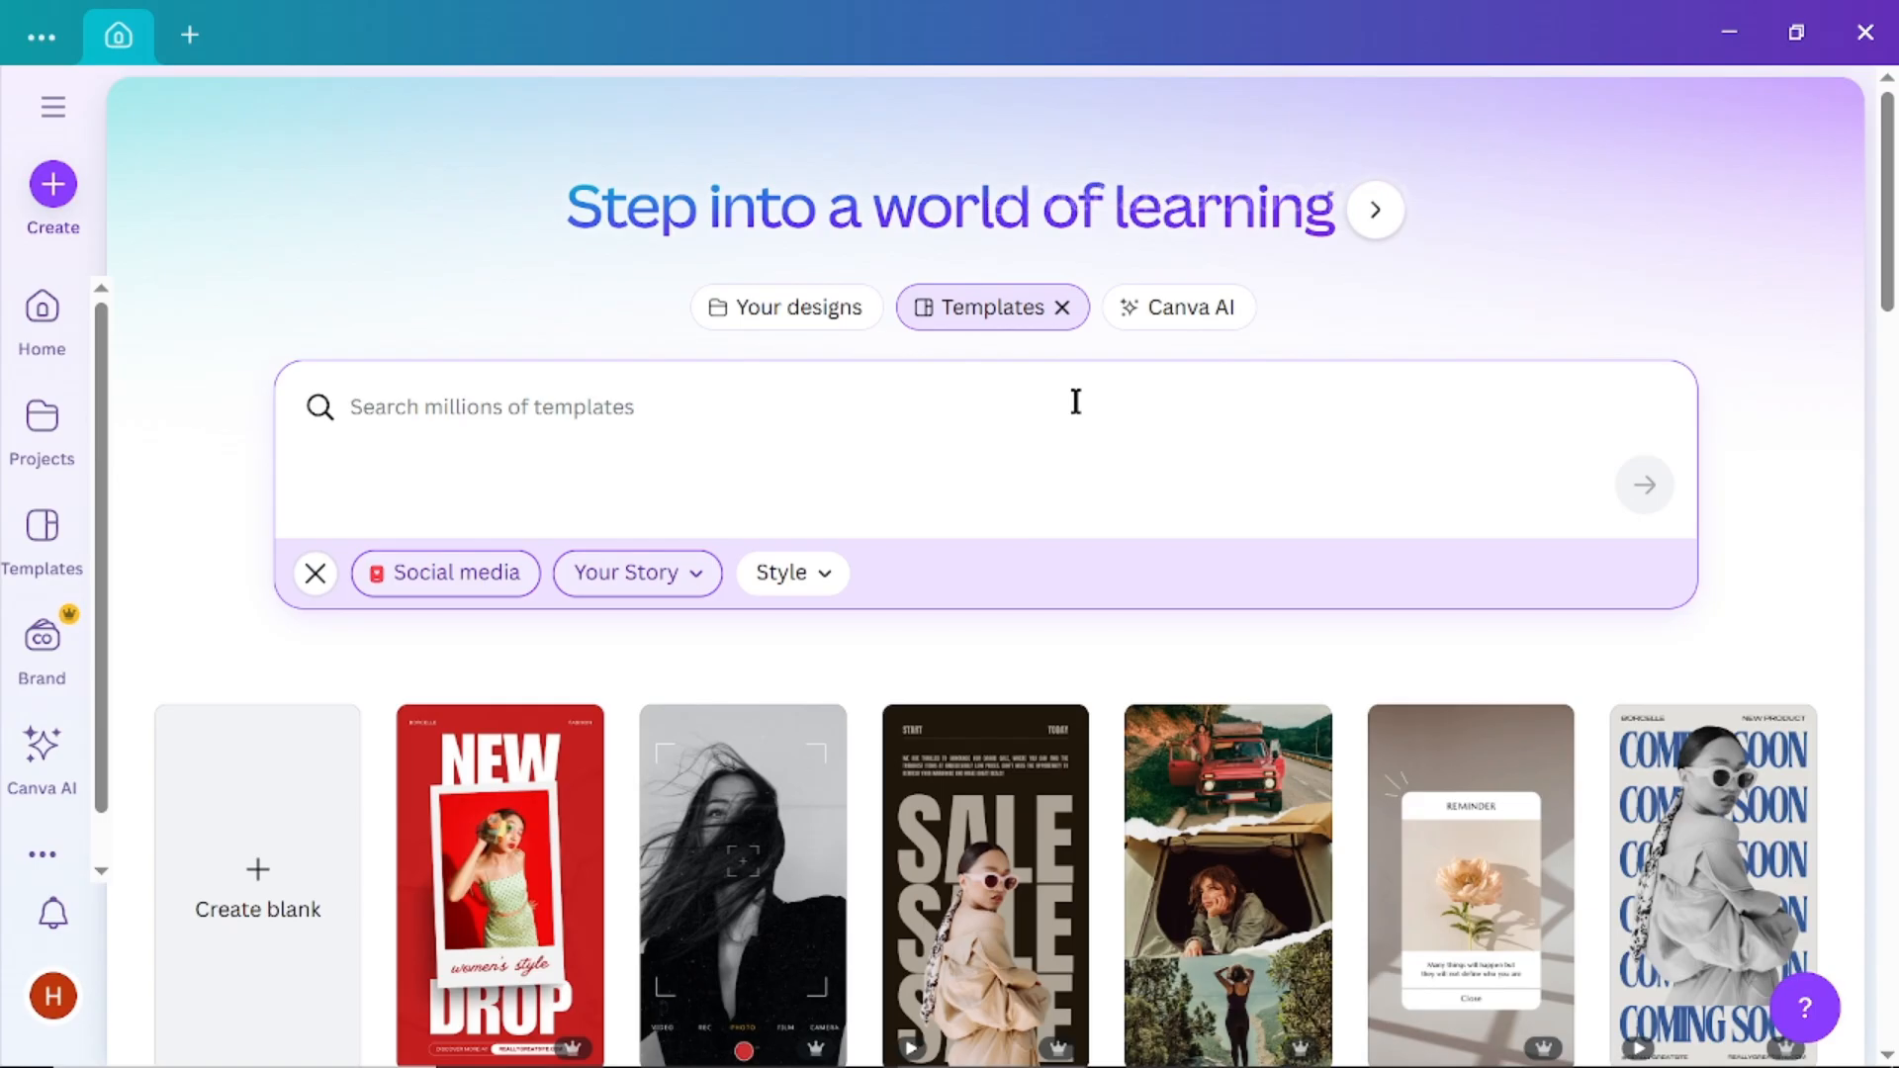
{"action": "scroll", "coordinate": [939, 712], "scroll_direction": "down", "scroll_amount": 3}
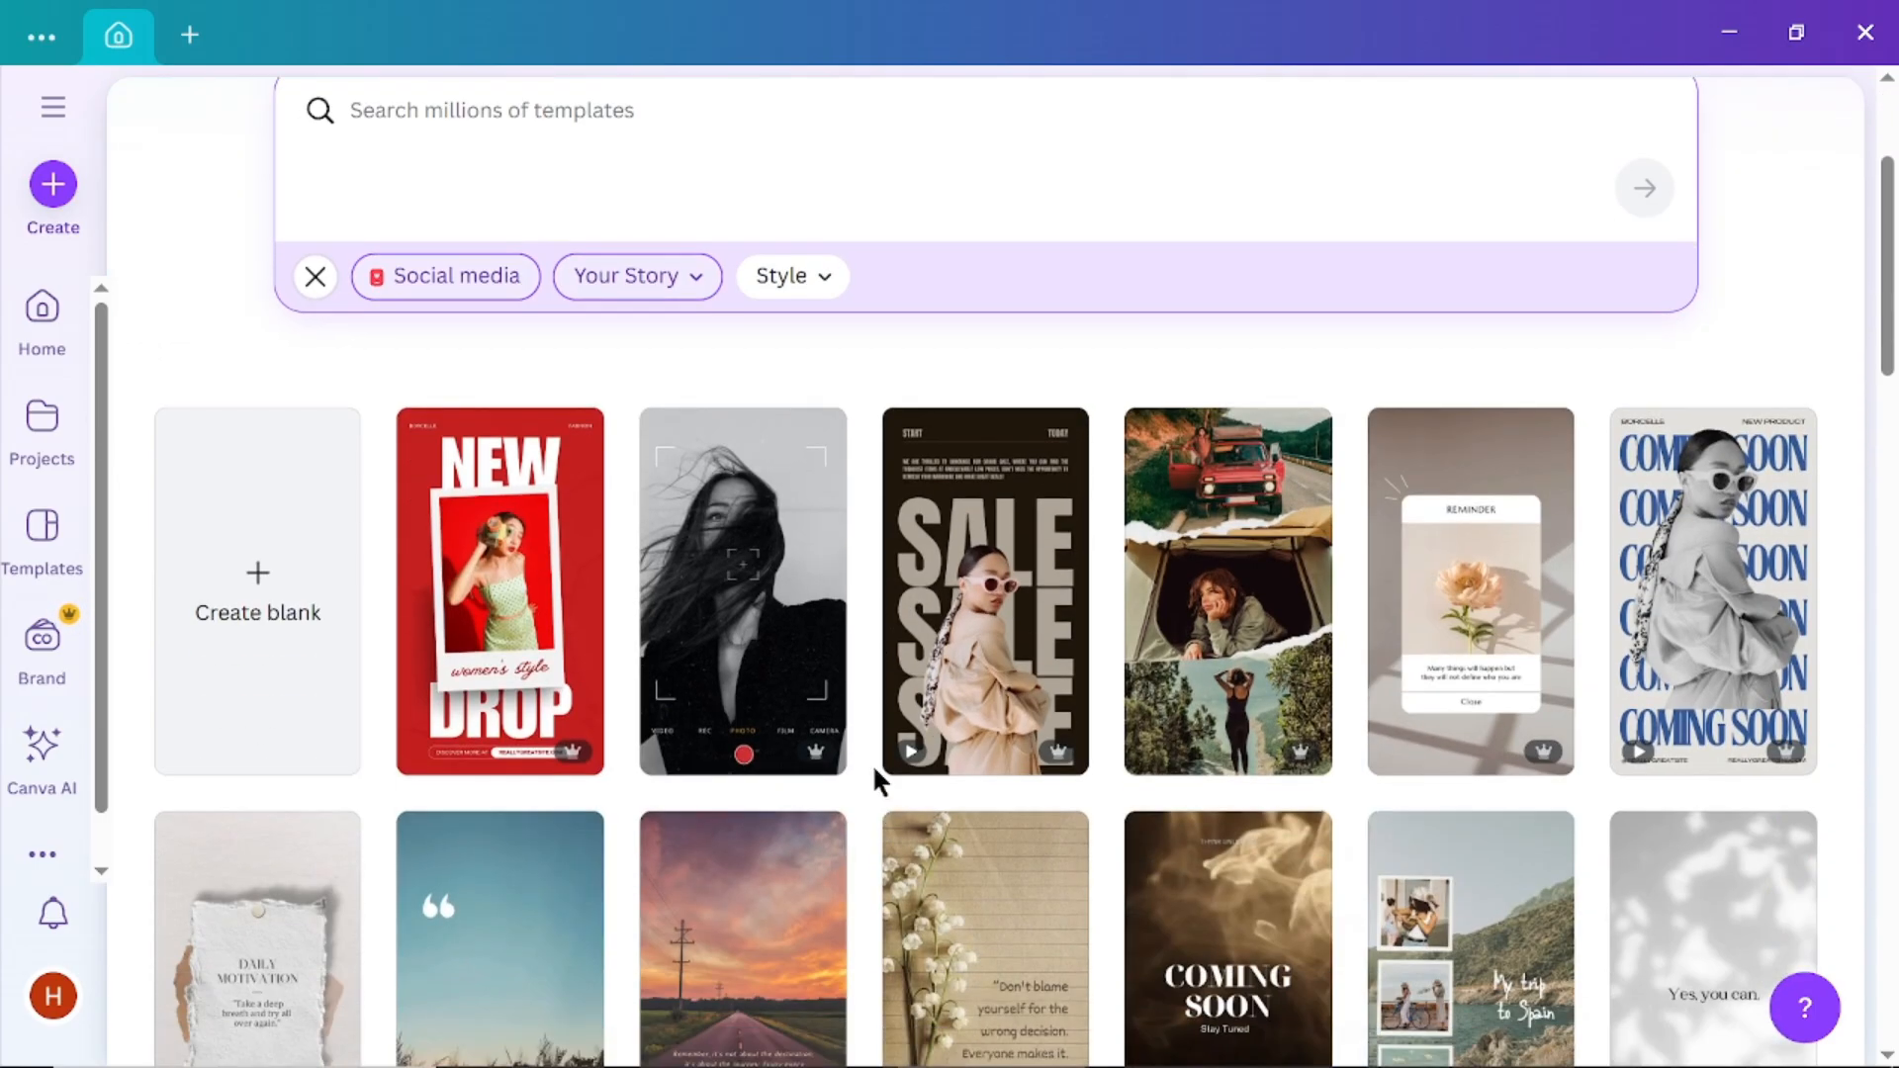
{"action": "scroll", "coordinate": [858, 709], "scroll_direction": "down", "scroll_amount": 2}
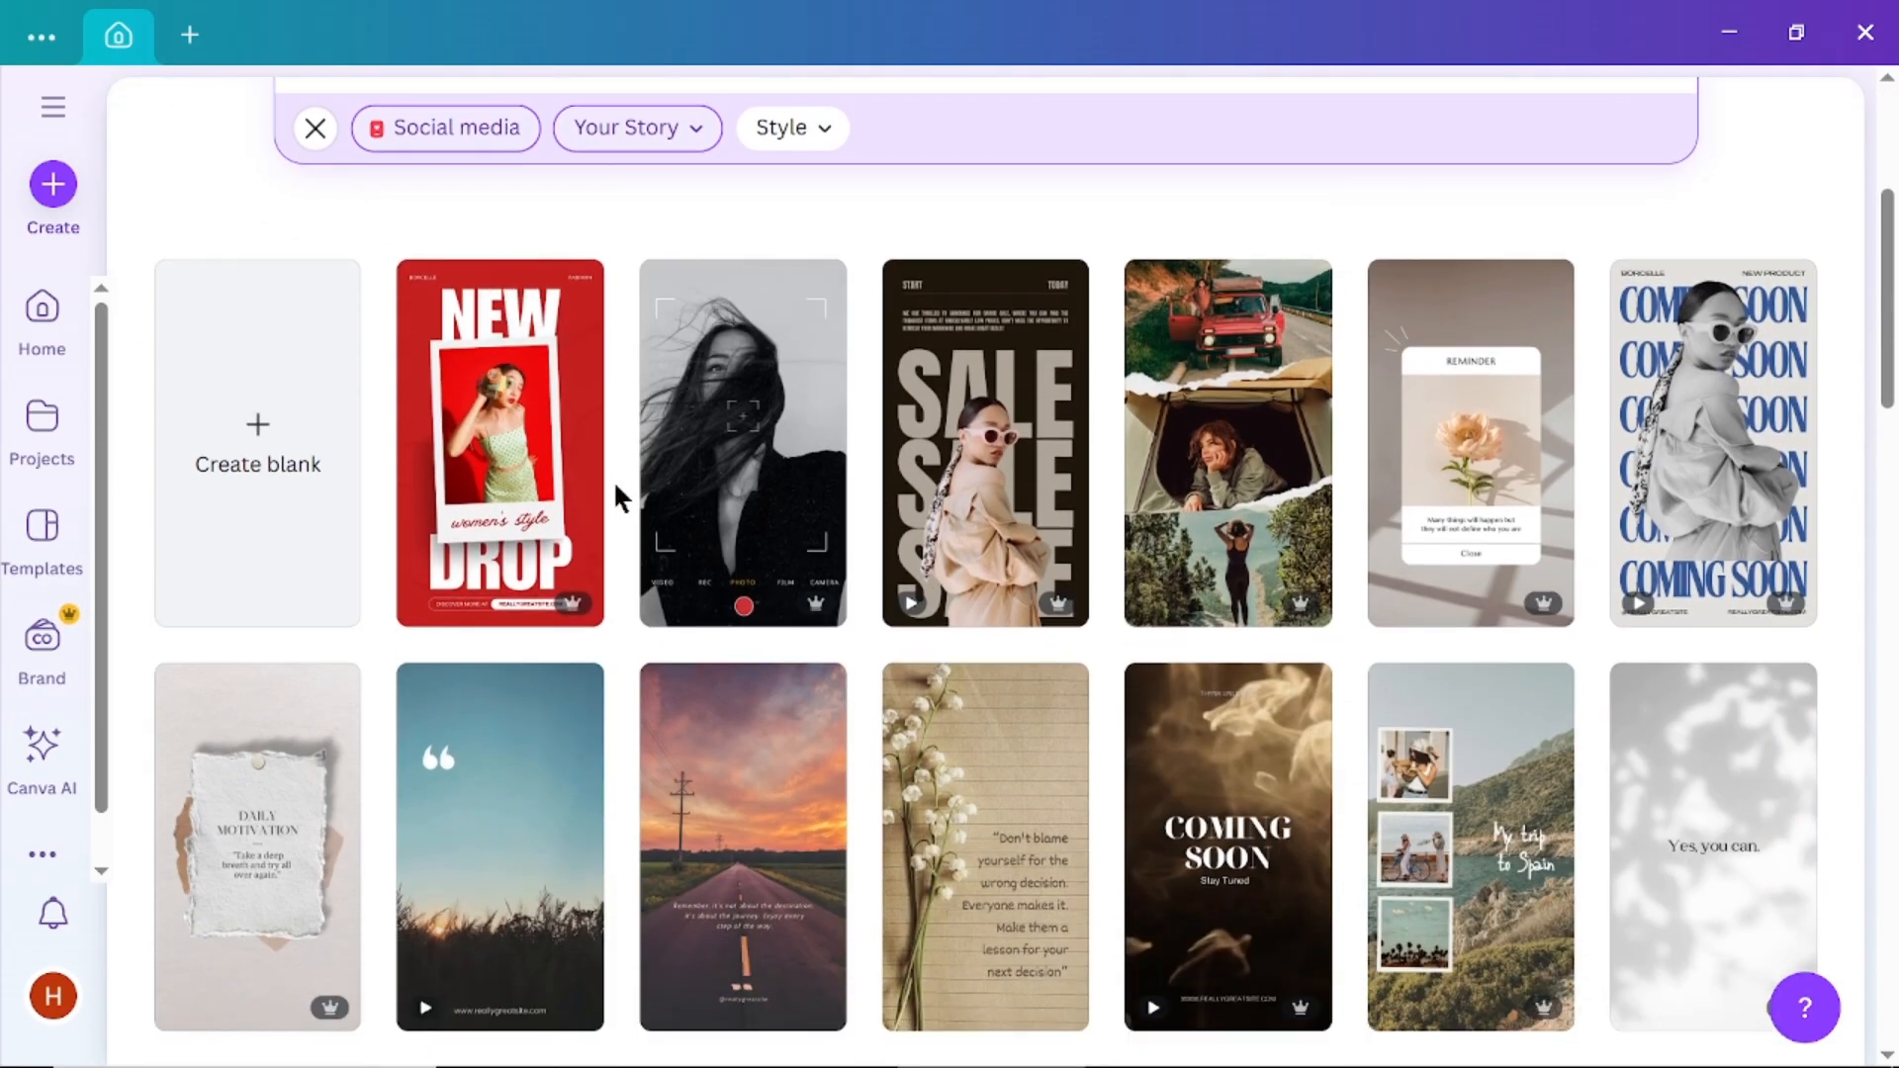
{"action": "scroll", "coordinate": [815, 799], "scroll_direction": "down", "scroll_amount": 2}
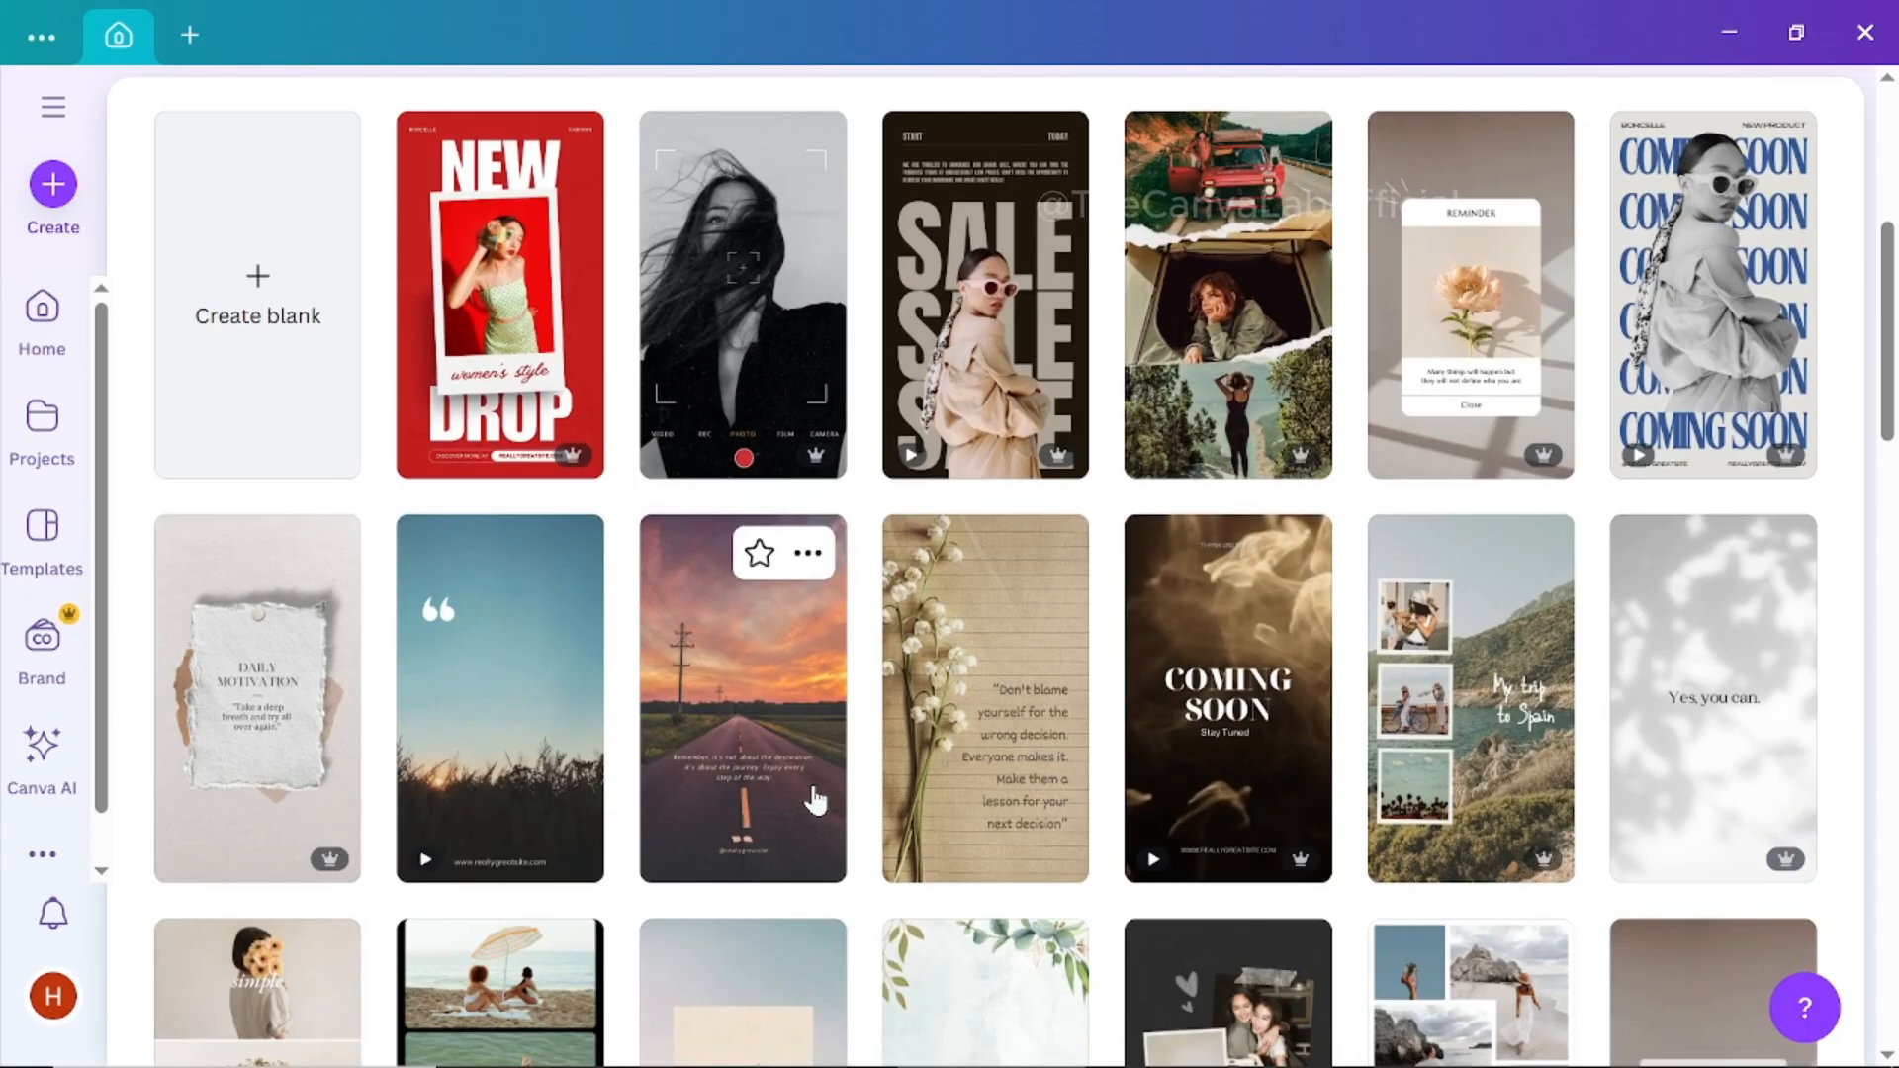
{"action": "scroll", "coordinate": [819, 745], "scroll_direction": "up", "scroll_amount": 5}
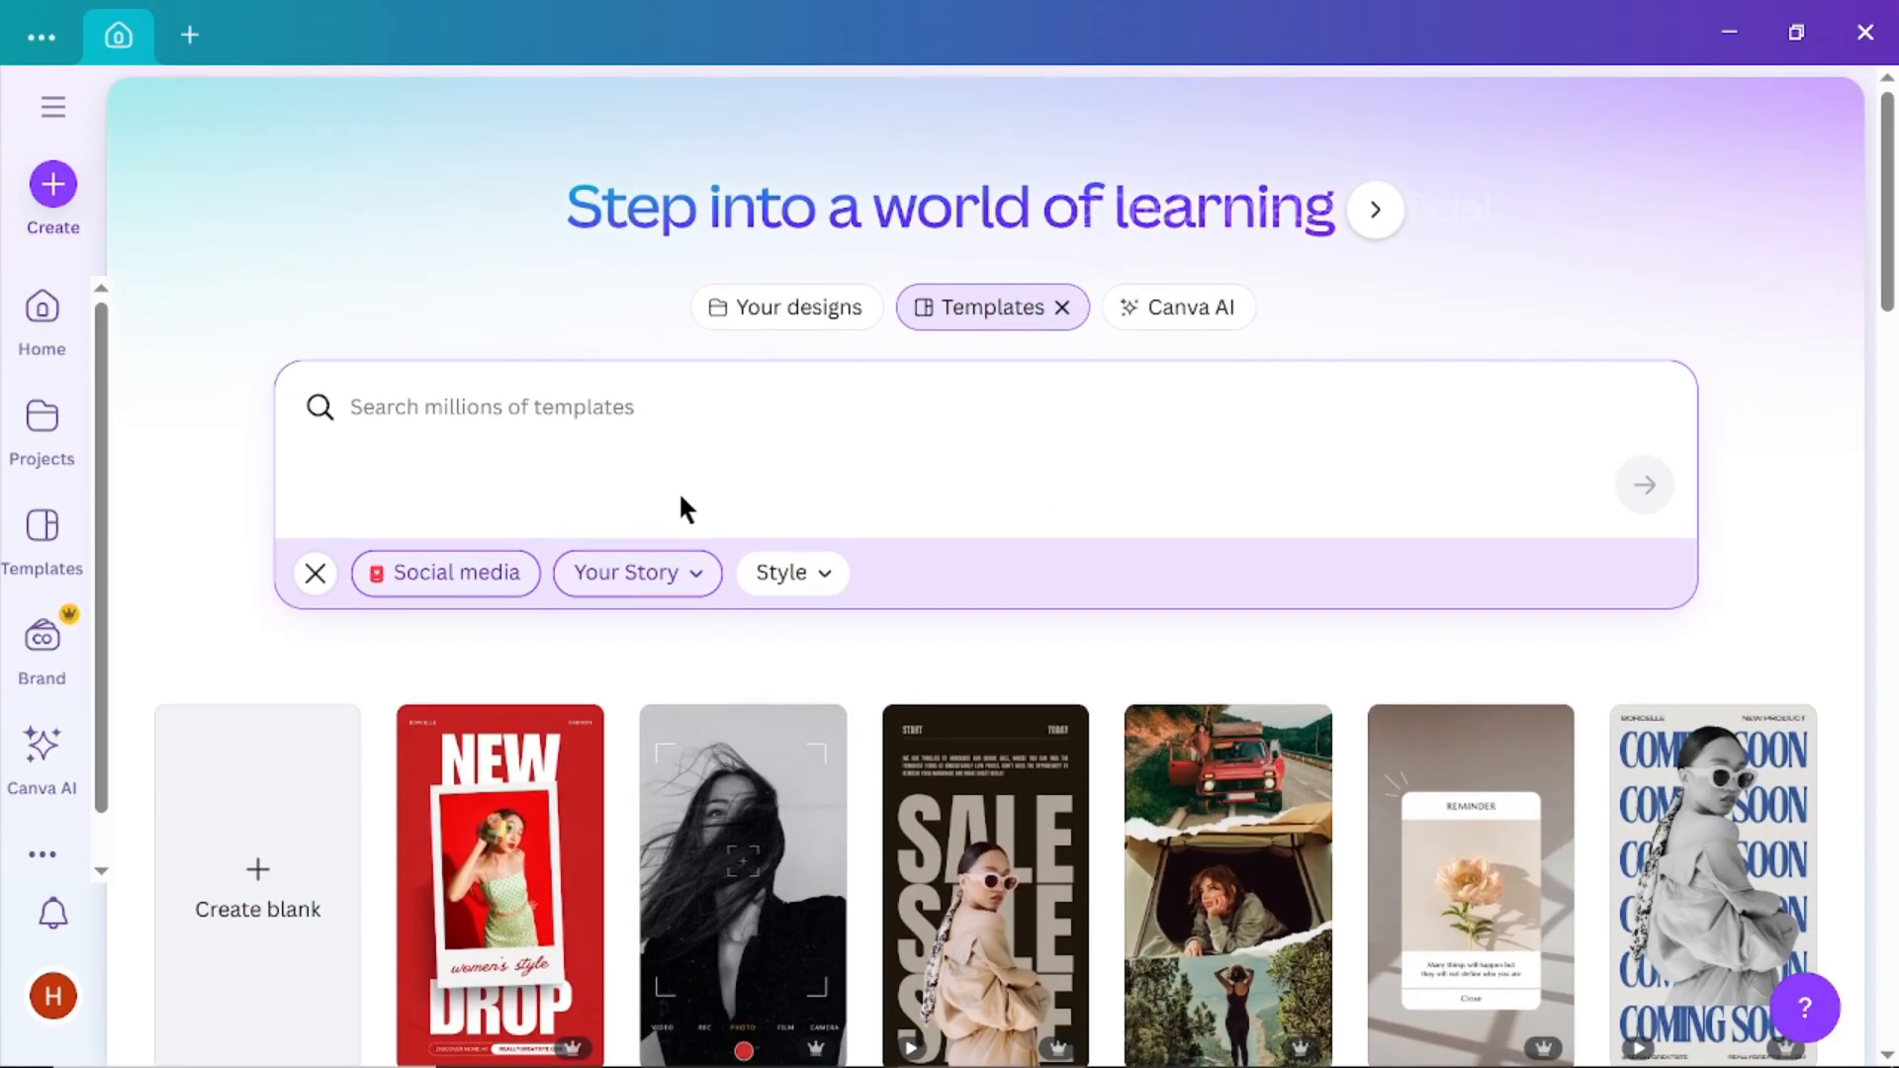
{"action": "left_click", "coordinate": [684, 581]}
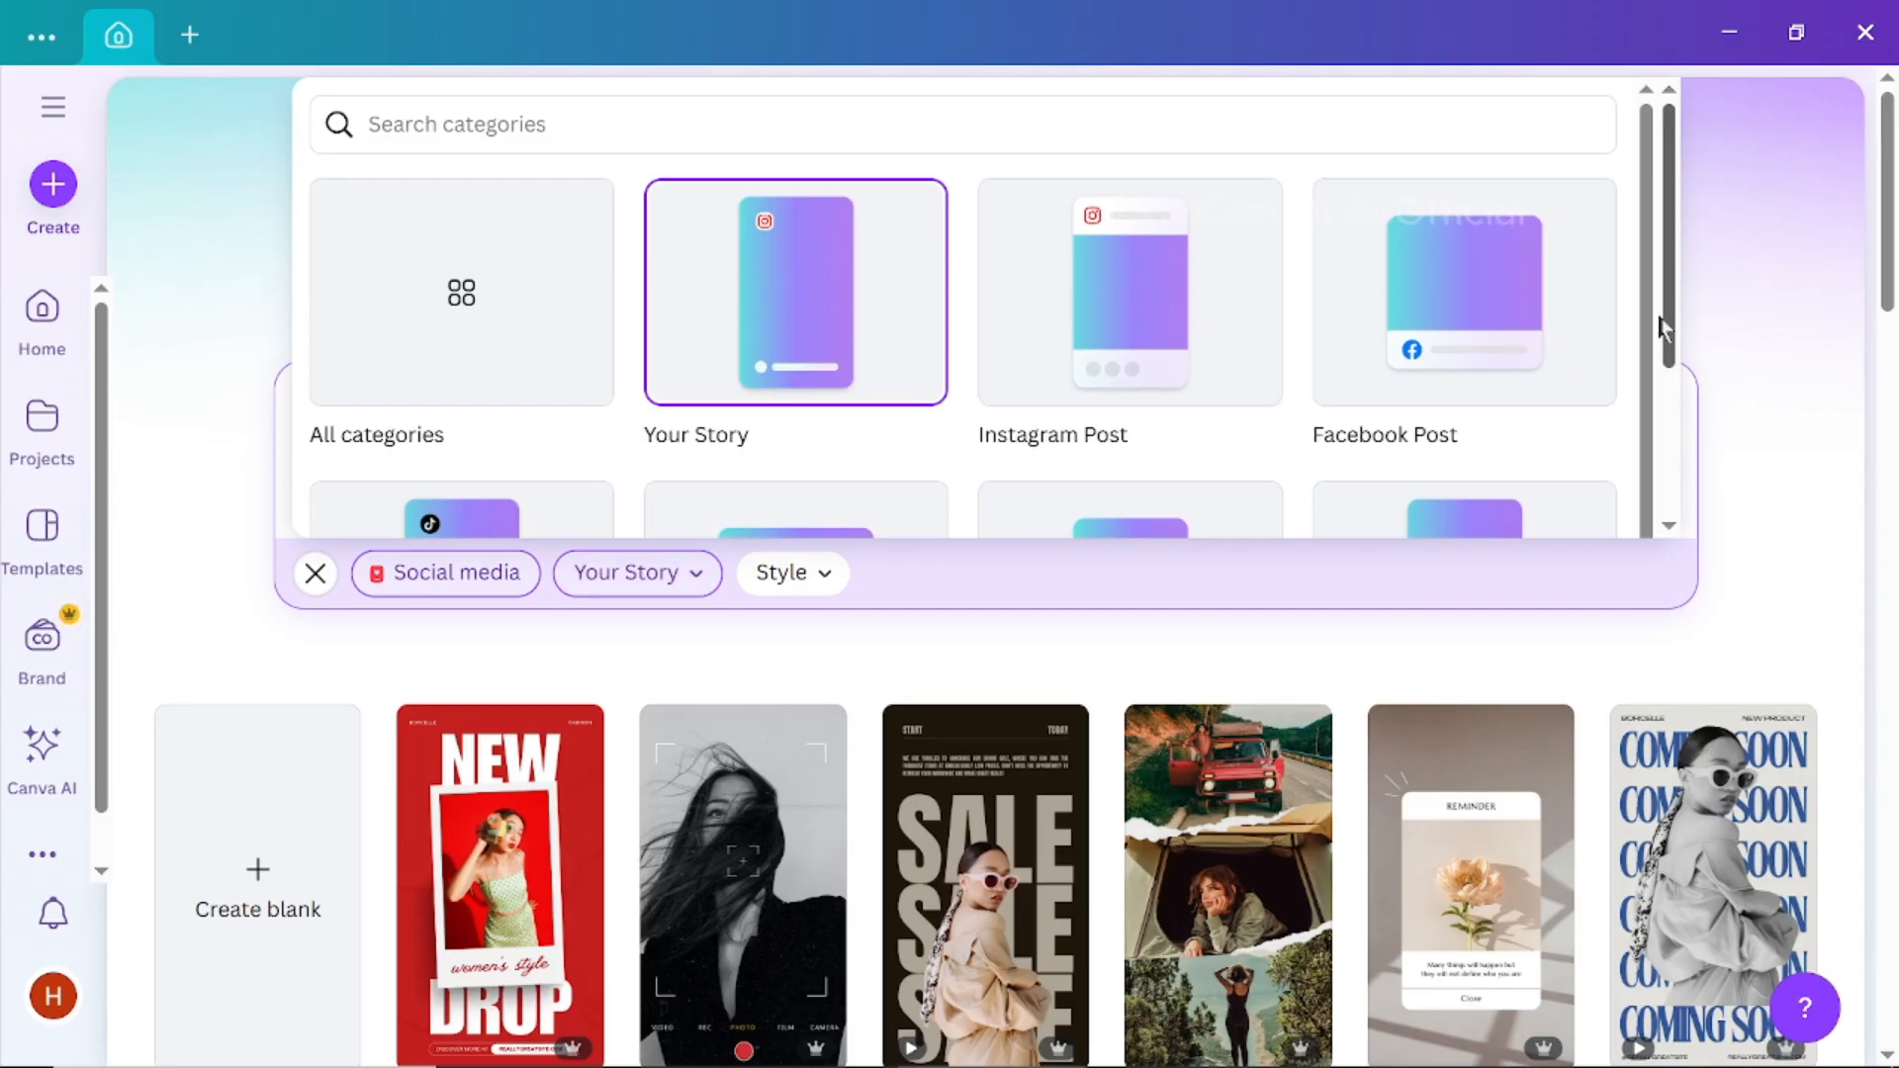
{"action": "left_click_drag", "start_coordinate": [1639, 327], "coordinate": [1632, 521]}
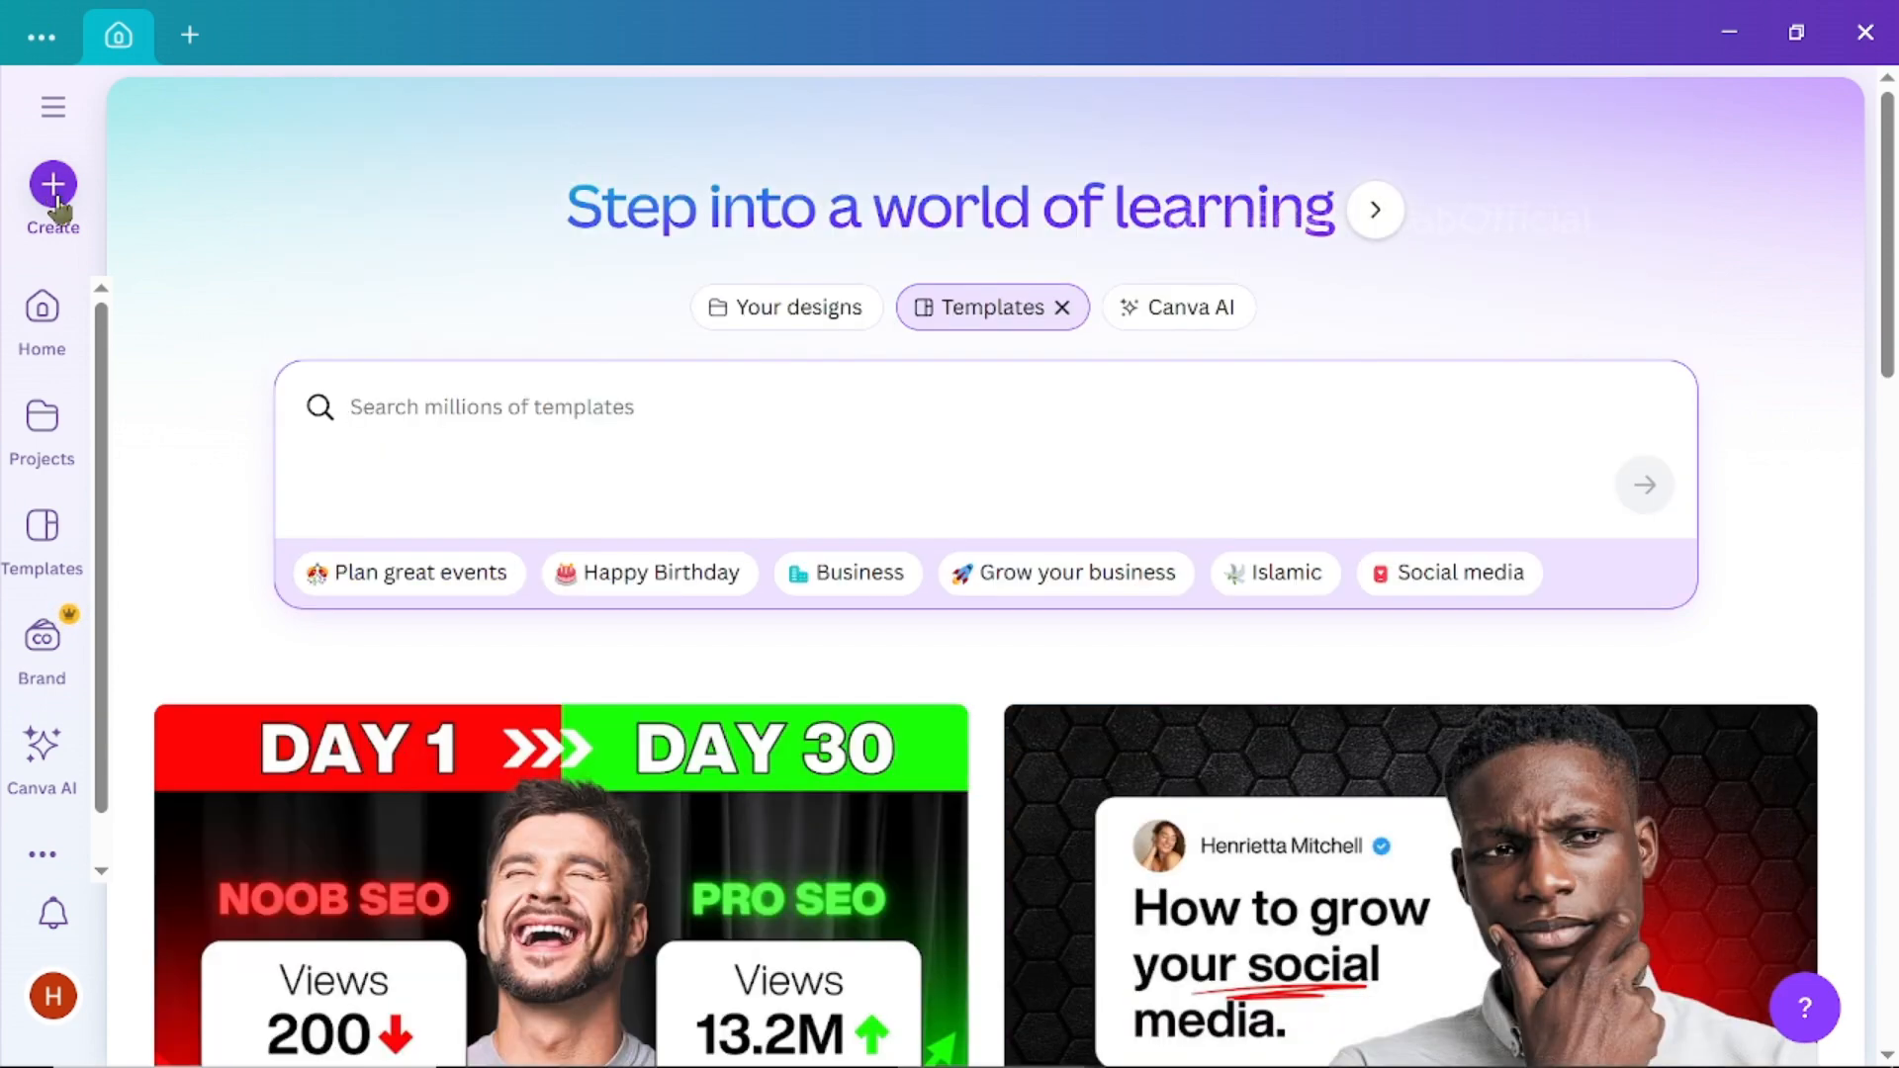
Create a blank Facebook Post design from the Social media design types
{"action": "left_click", "coordinate": [54, 192]}
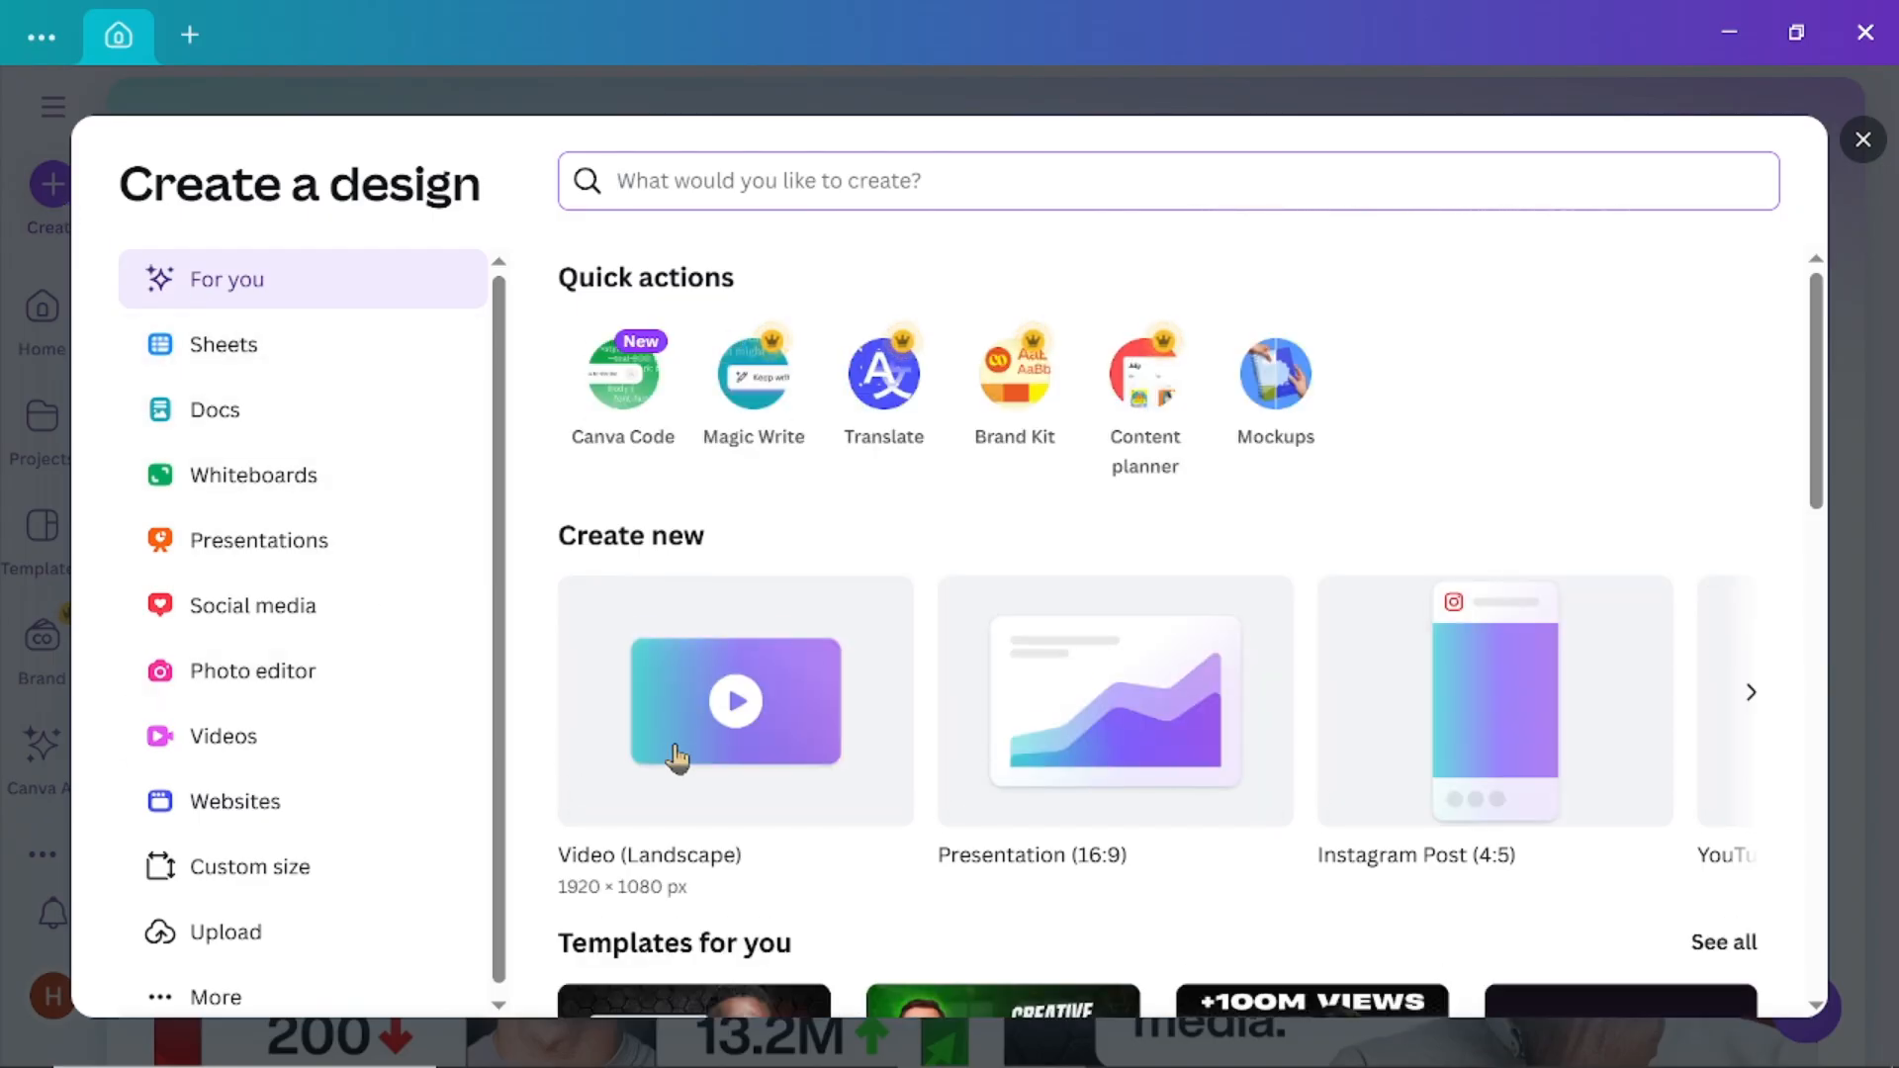
{"action": "mouse_move", "coordinate": [1816, 513]}
{"action": "left_mouse_down"}
{"action": "mouse_move", "coordinate": [1834, 599]}
{"action": "mouse_move", "coordinate": [1817, 489]}
{"action": "left_mouse_up"}
{"action": "left_click", "coordinate": [302, 608]}
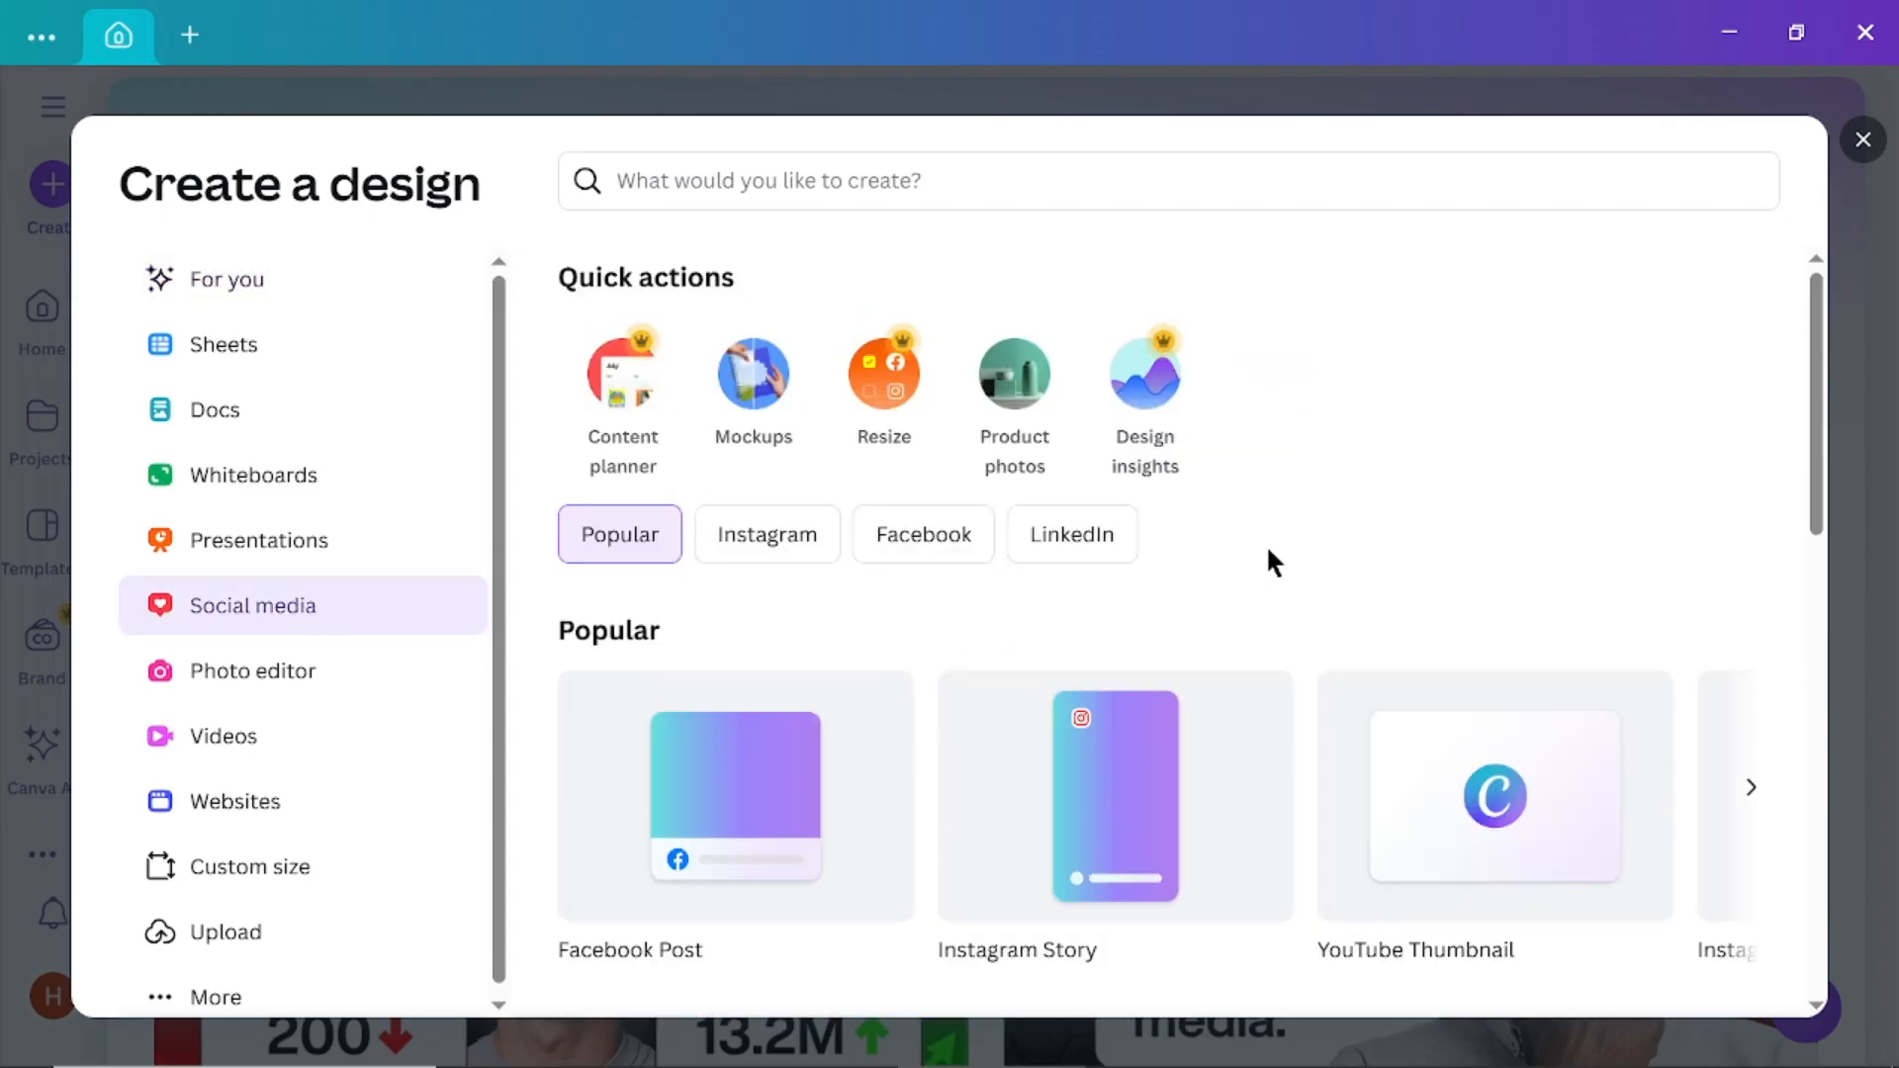
{"action": "scroll", "coordinate": [1266, 564], "scroll_direction": "down", "scroll_amount": 3}
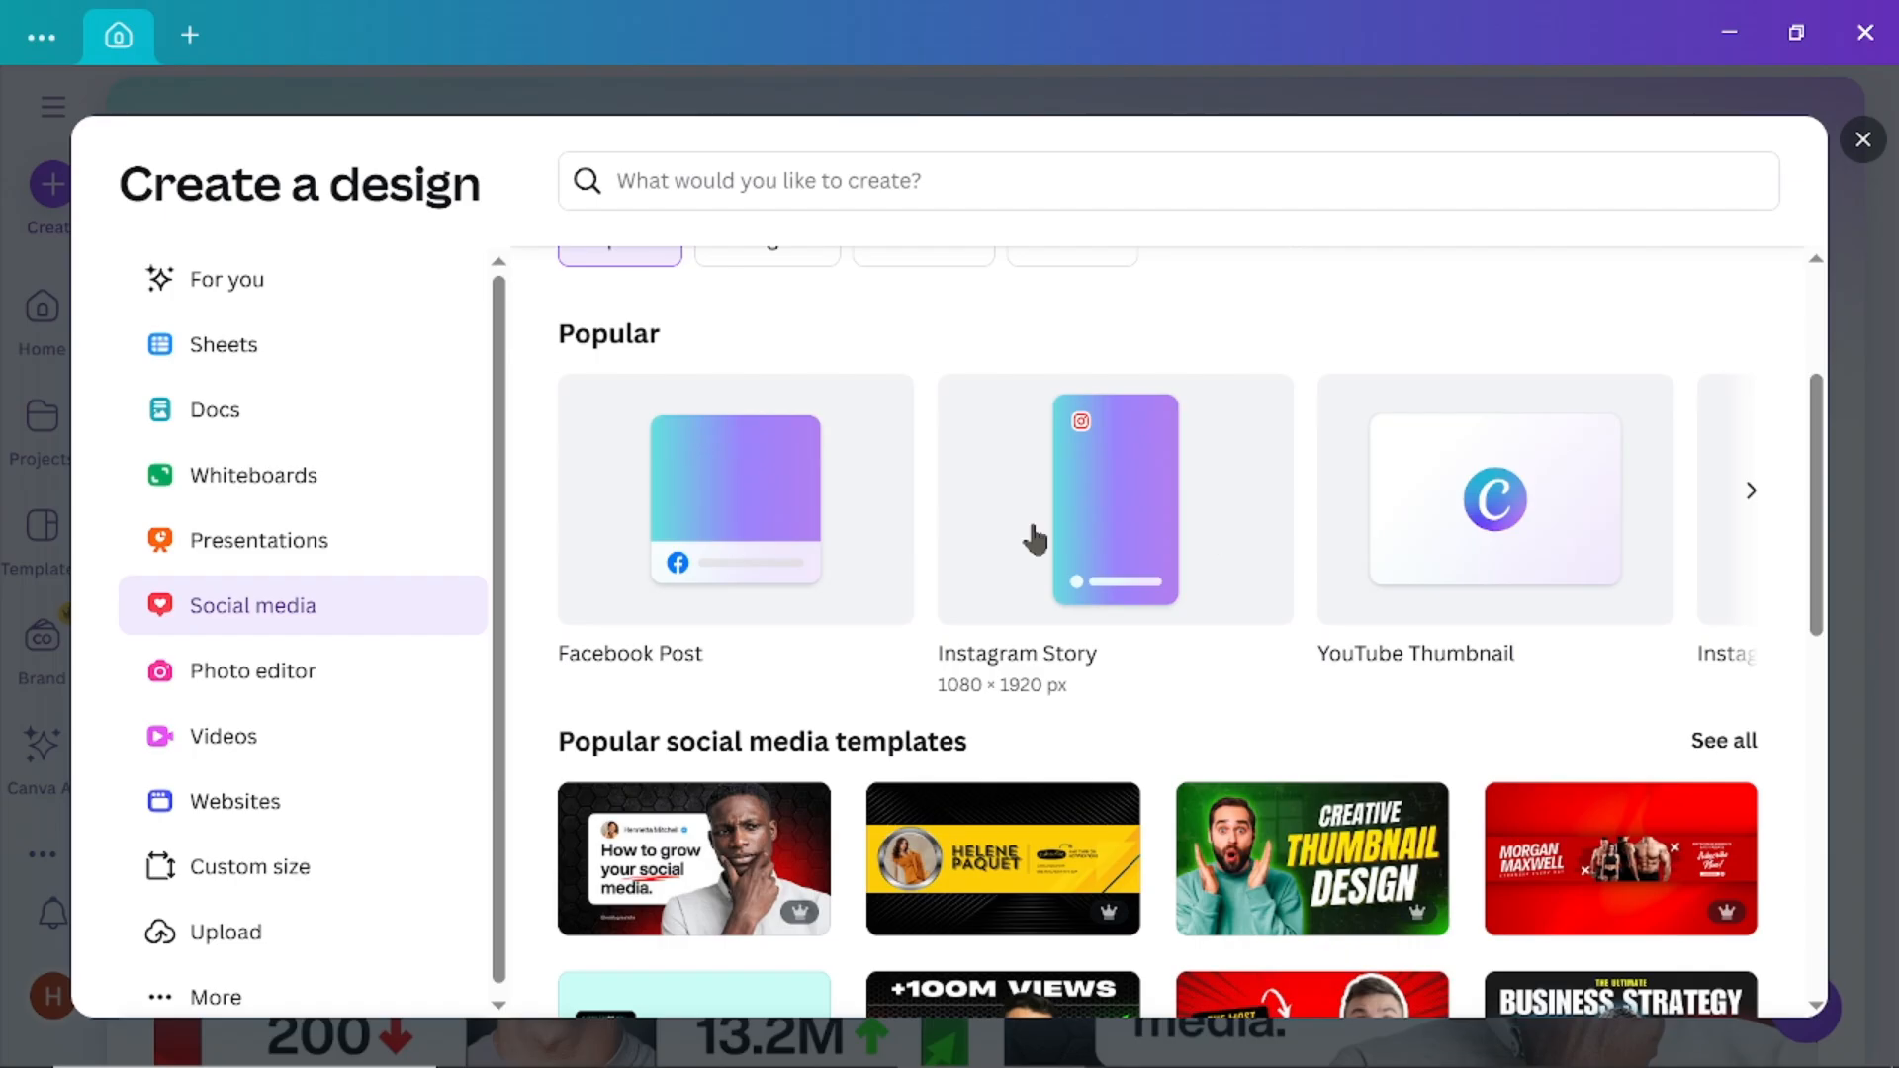
{"action": "left_click", "coordinate": [730, 489]}
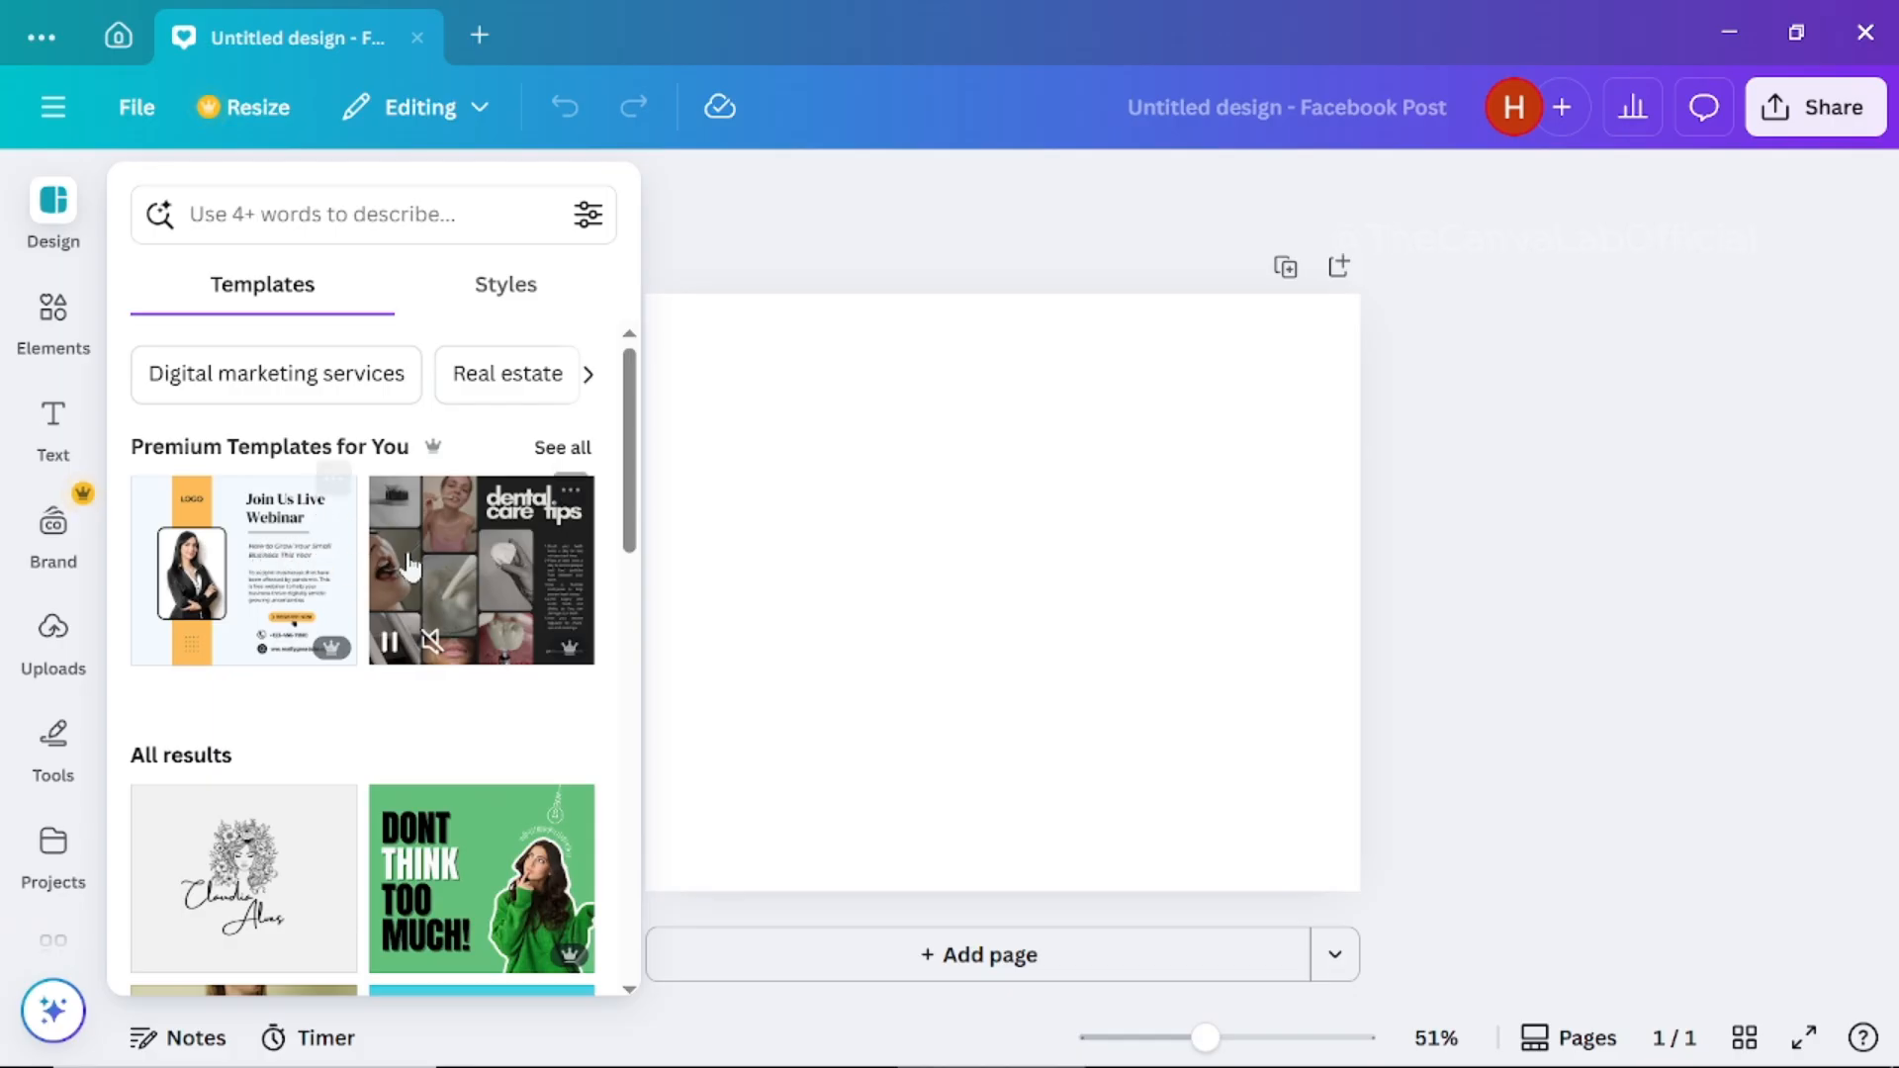
Search the design templates for "offer" and apply the red Special Offer shoe template to the page
{"action": "mouse_move", "coordinate": [457, 584]}
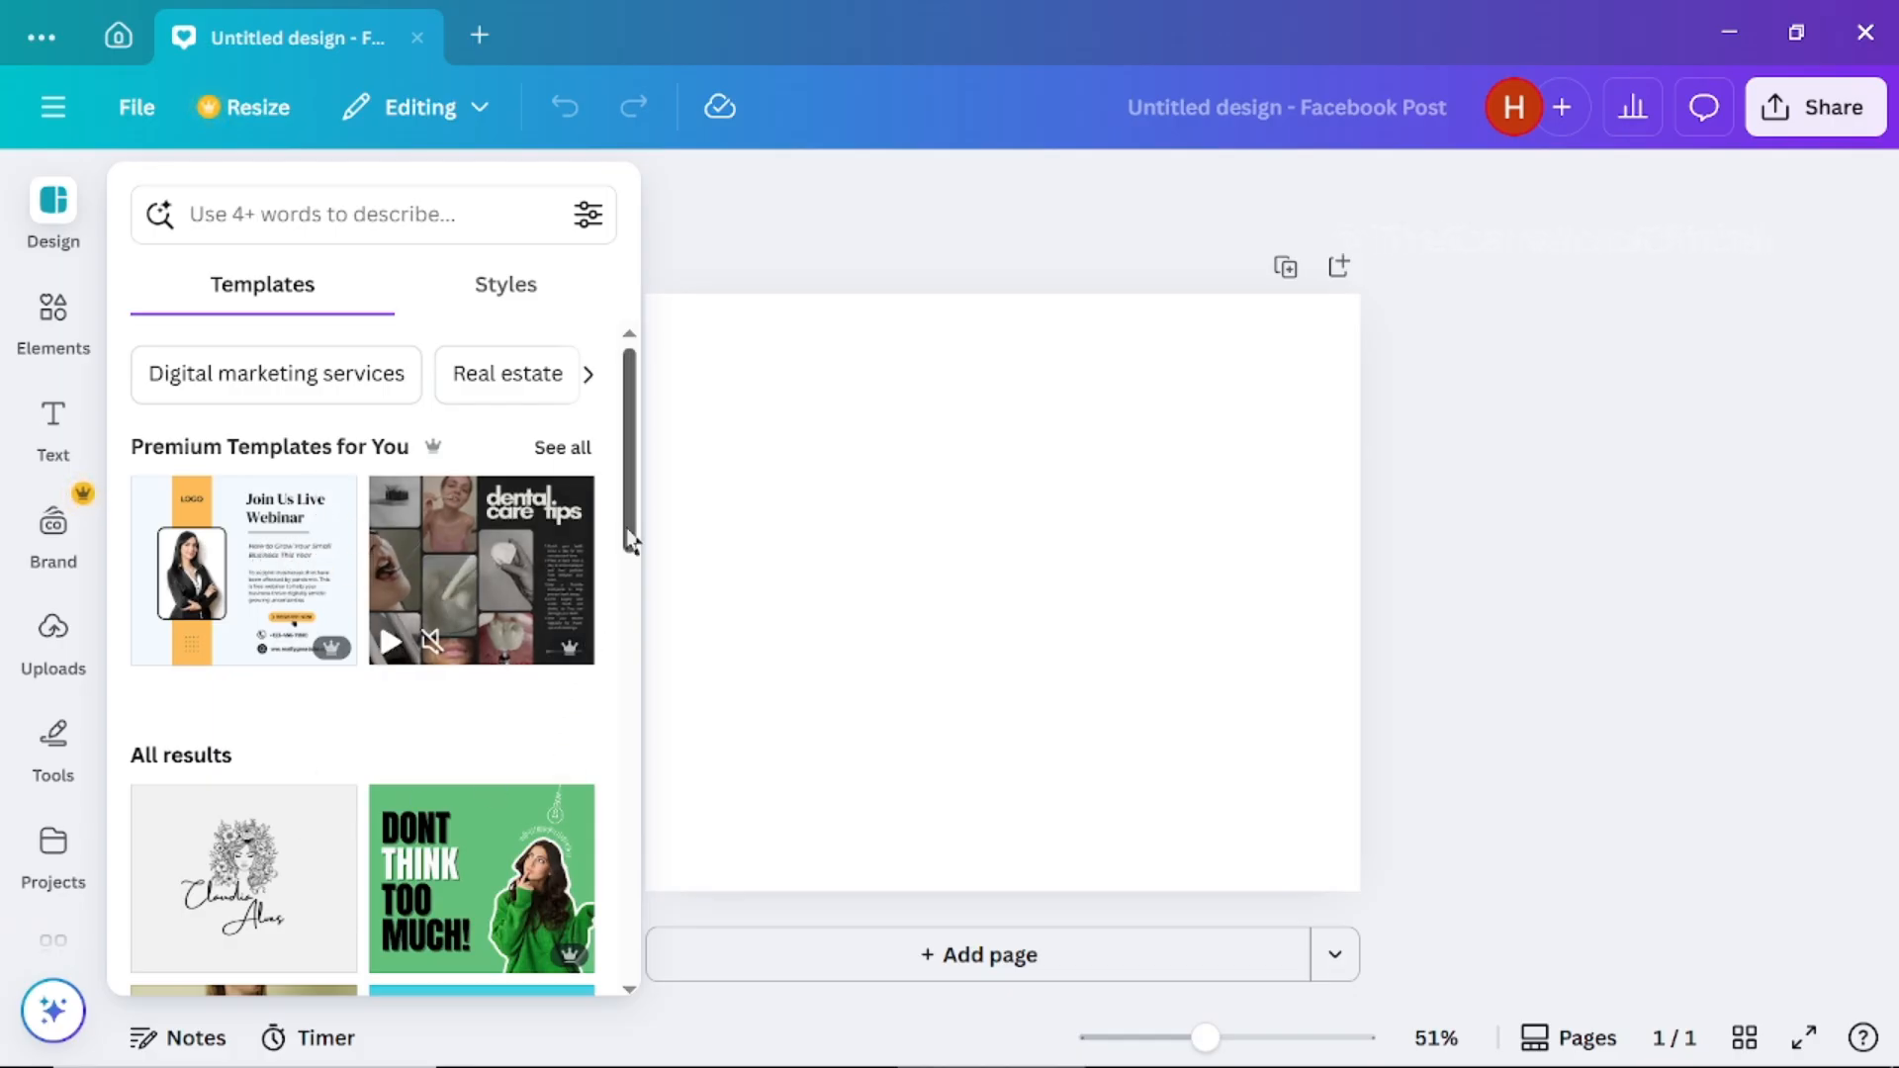
{"action": "left_click_drag", "start_coordinate": [628, 534], "coordinate": [662, 736]}
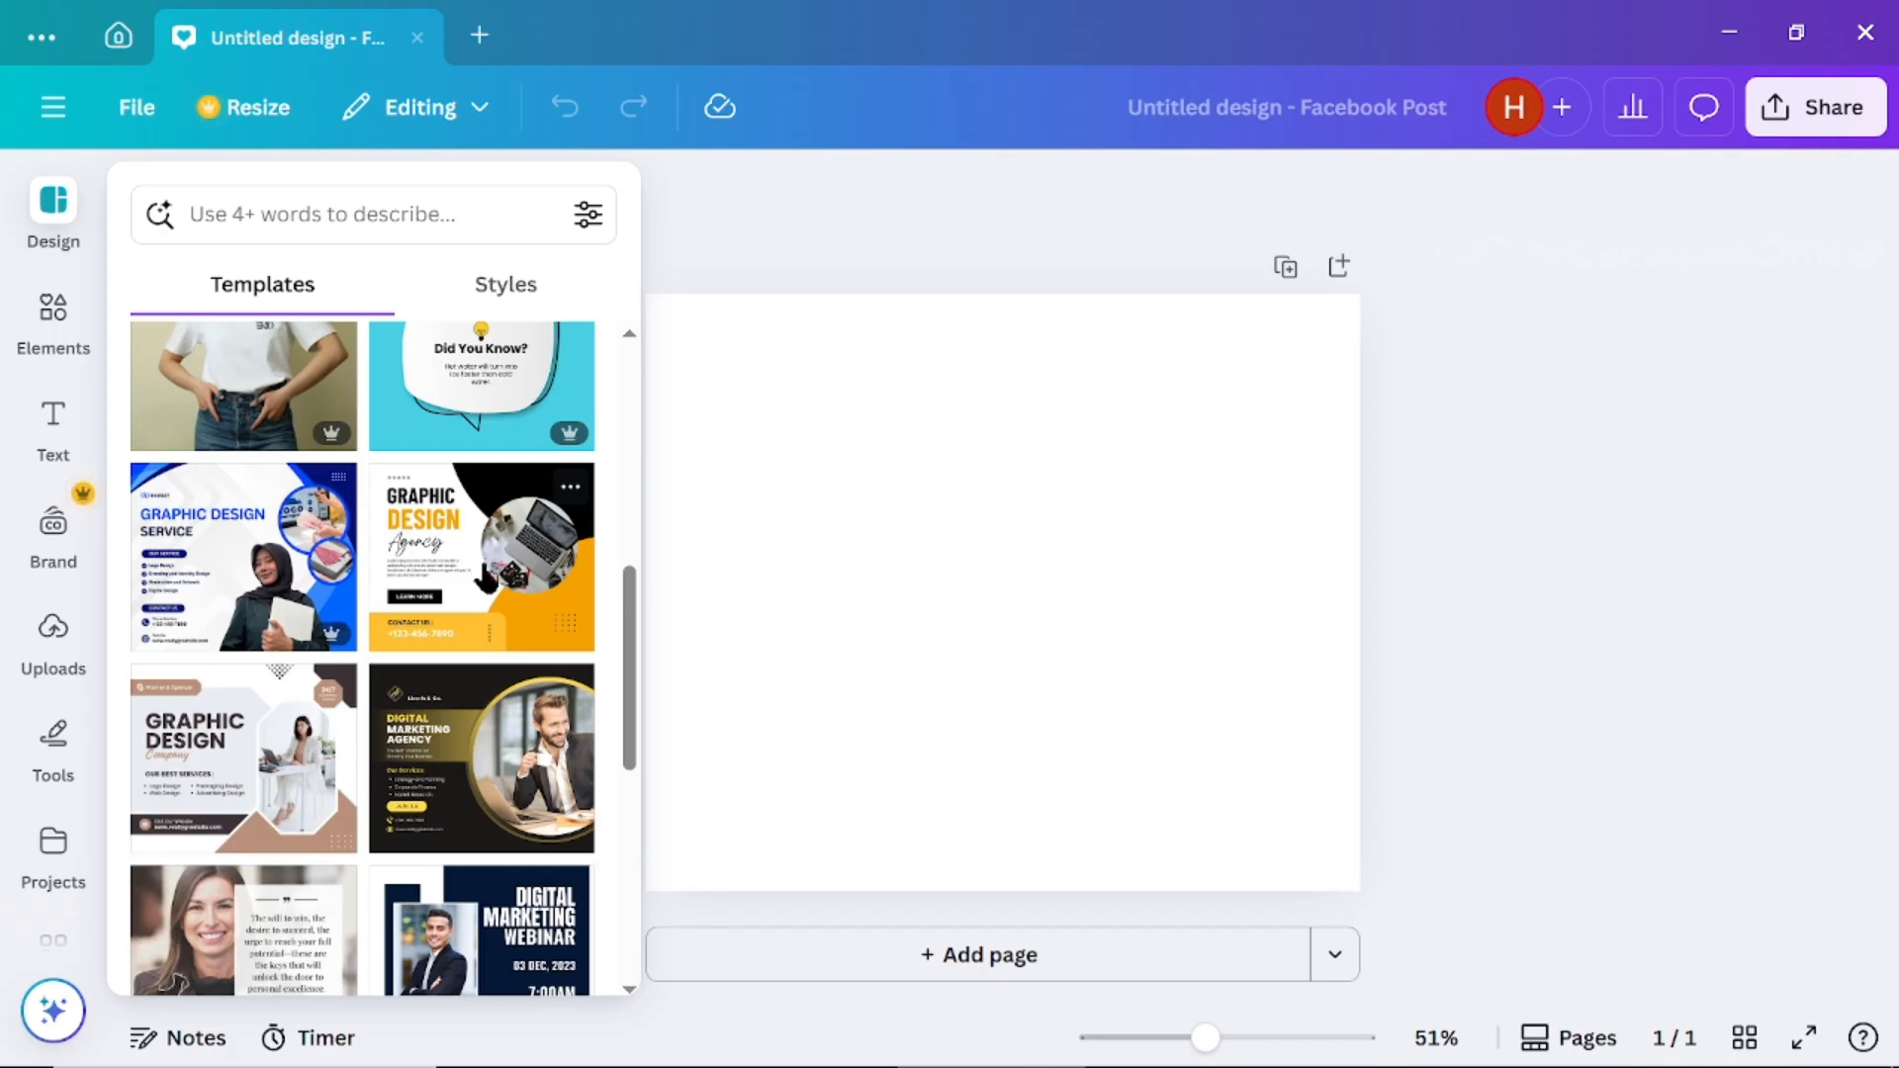
{"action": "left_click", "coordinate": [311, 215]}
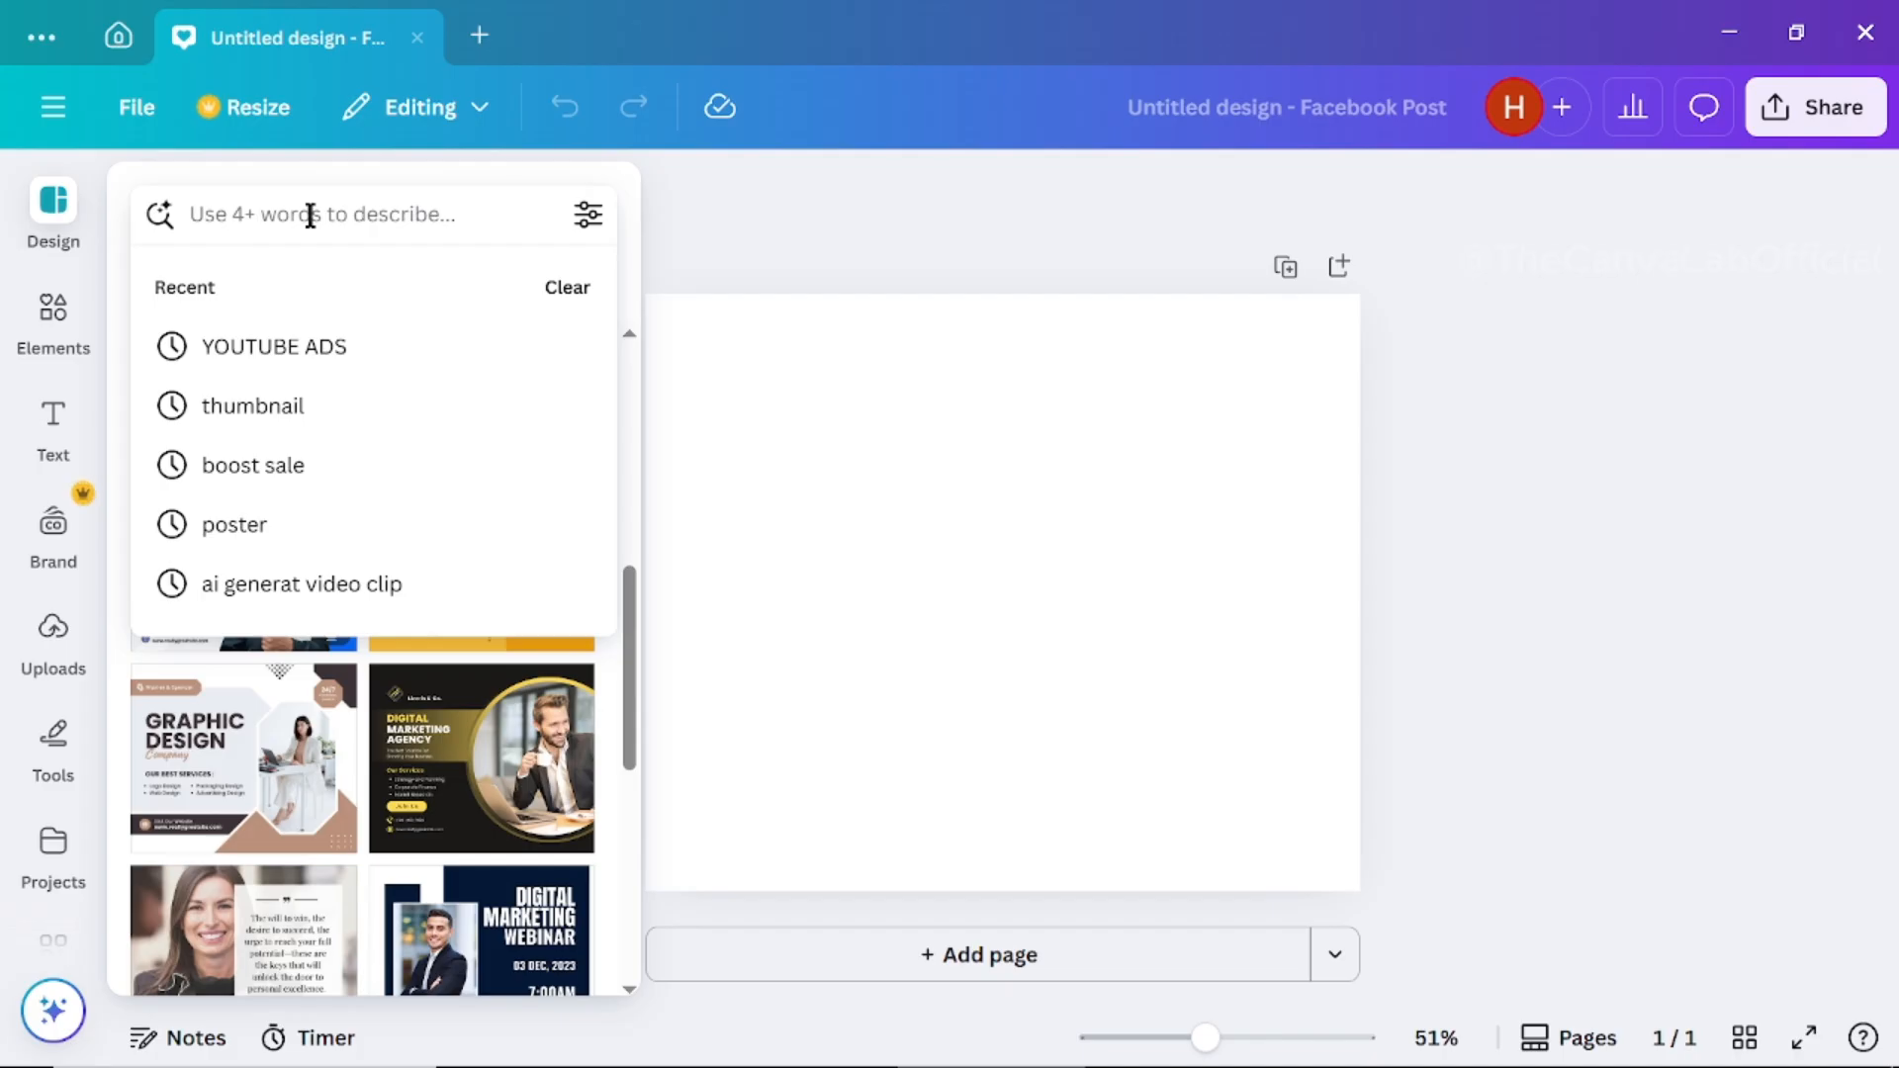
{"action": "type", "text": "offer"}
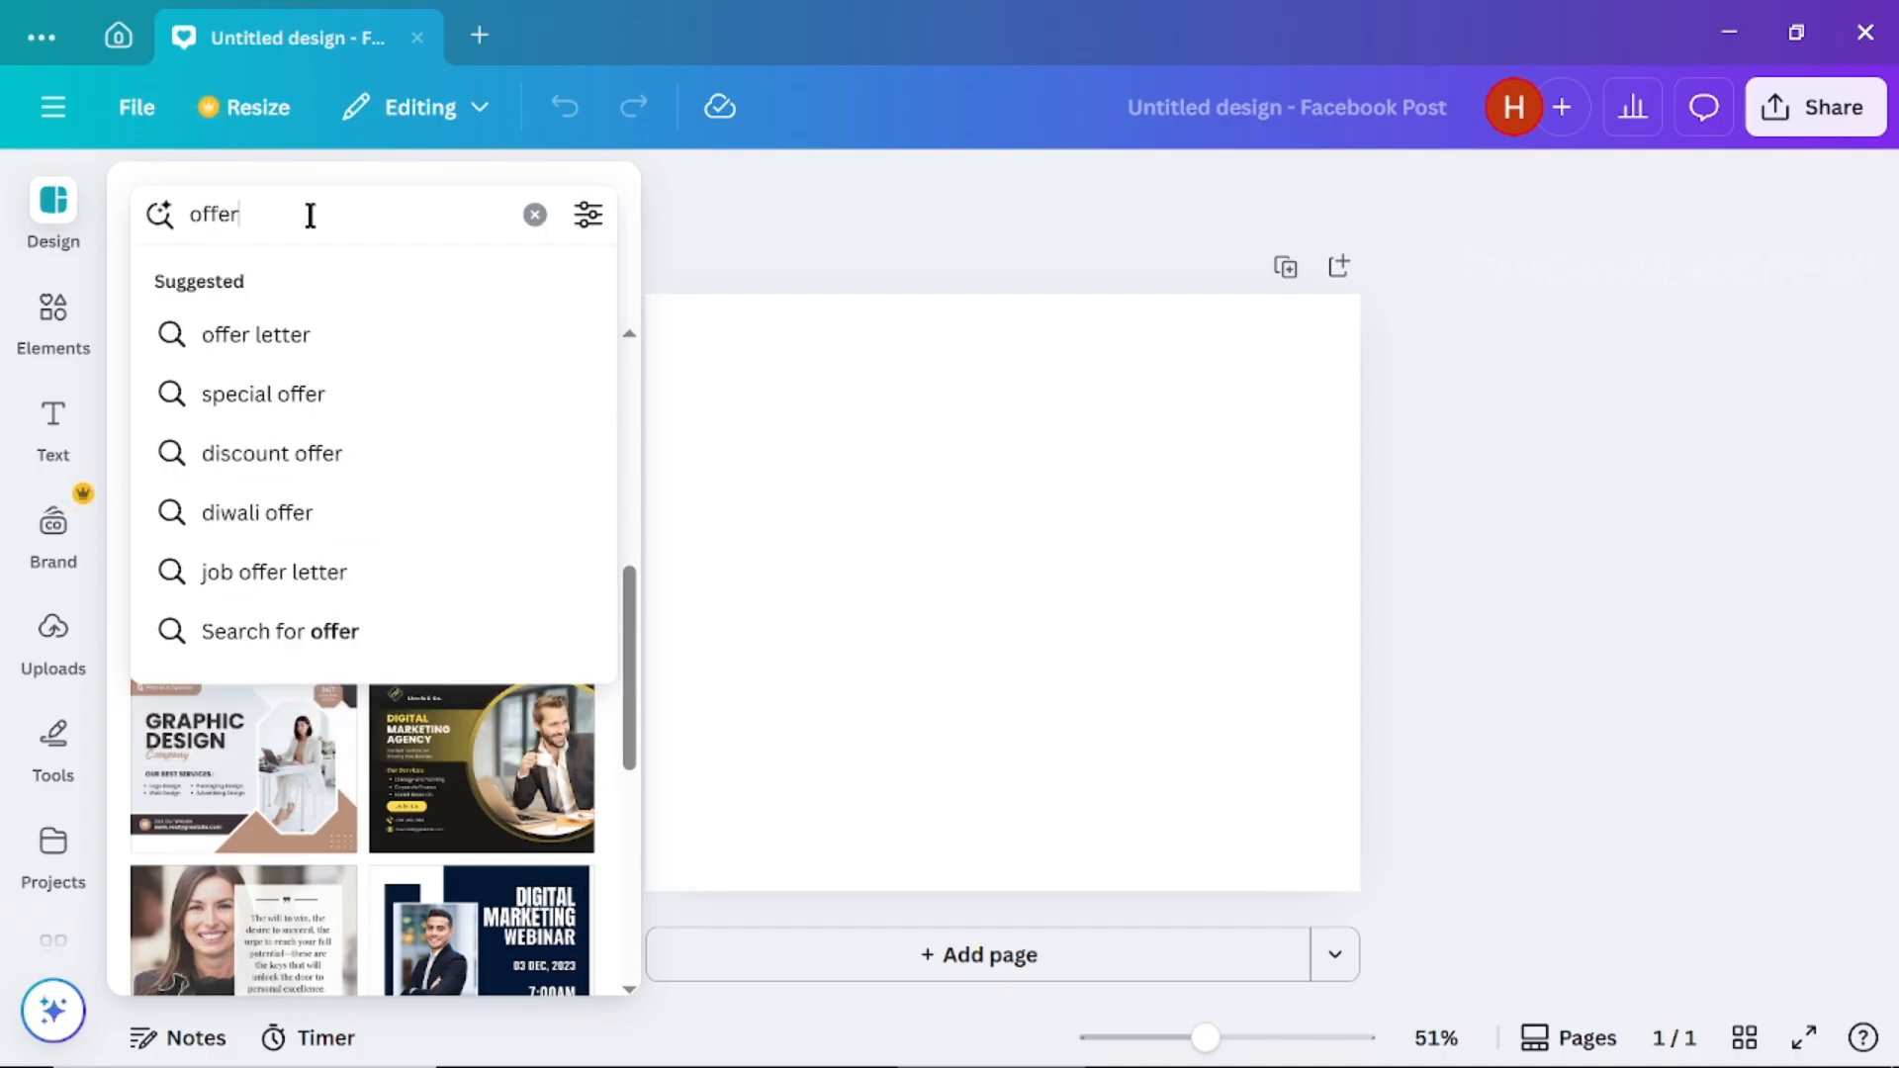
{"action": "key", "text": "Return"}
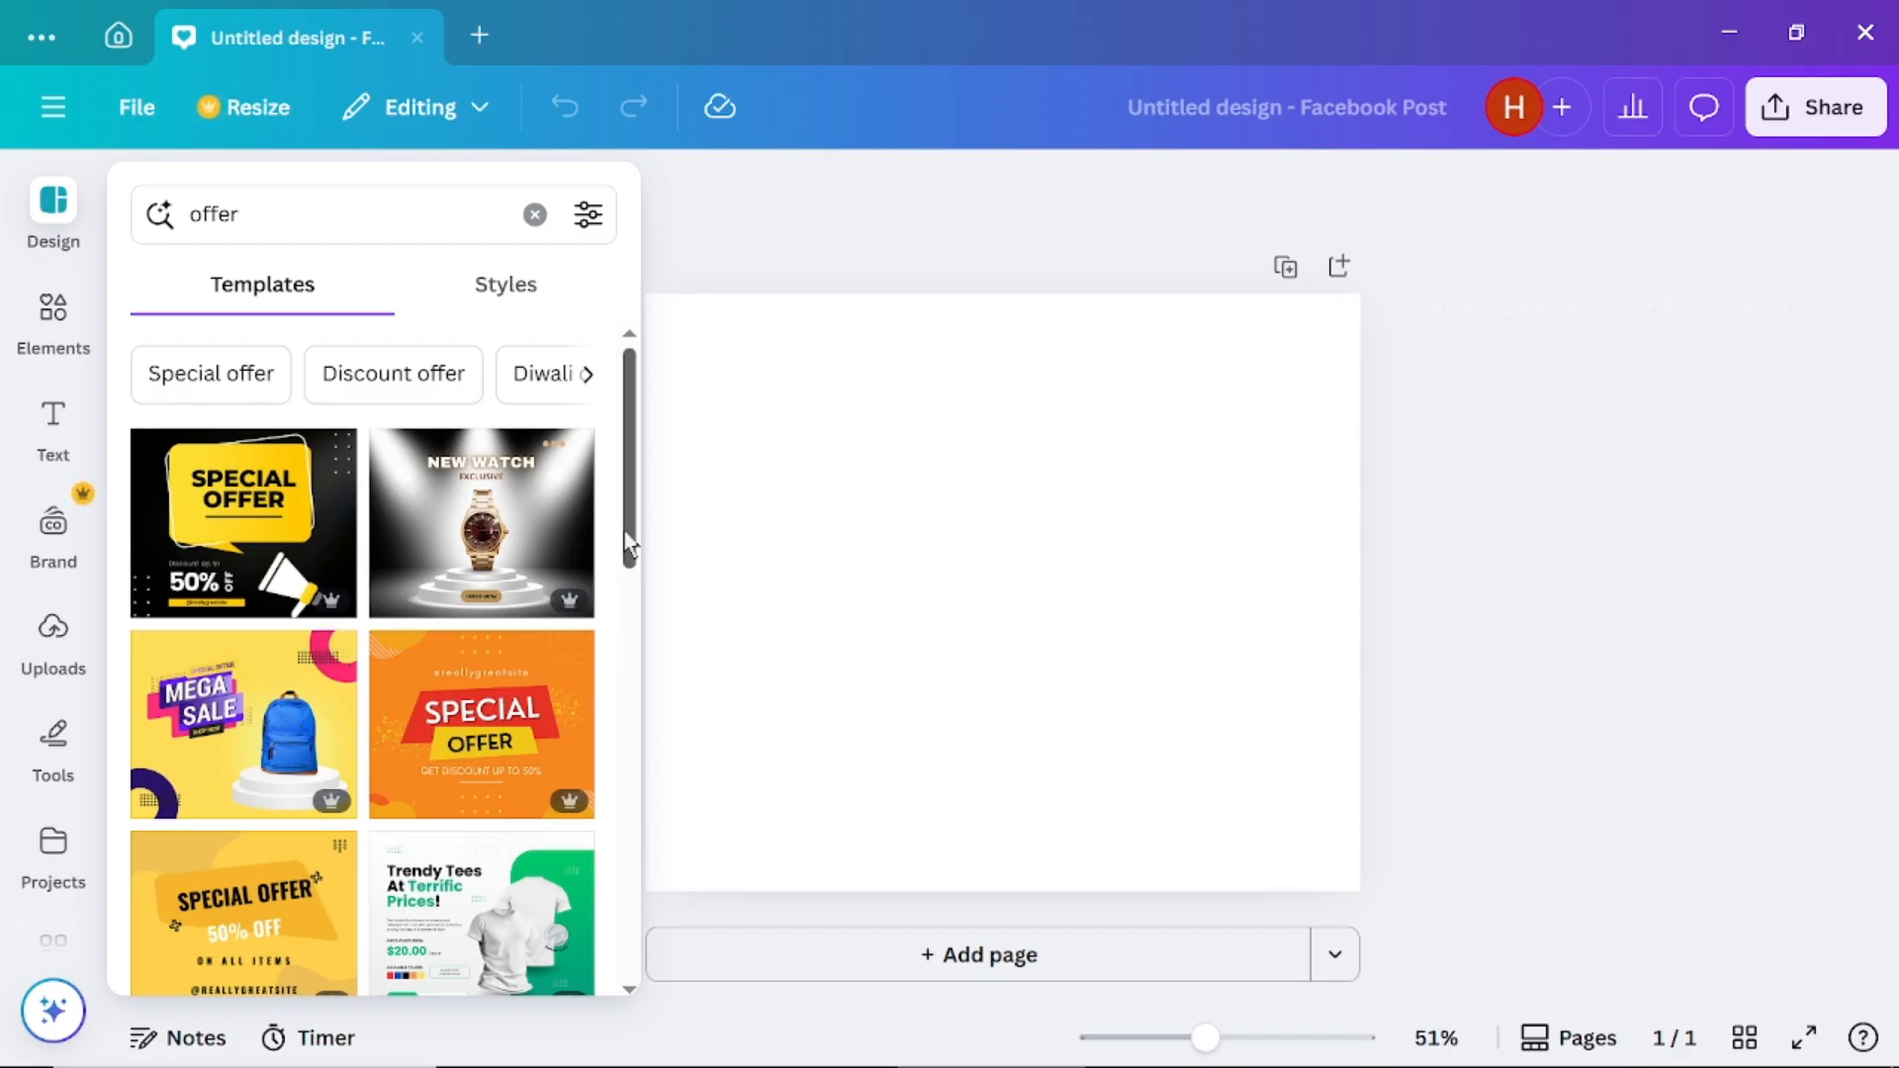
{"action": "left_click_drag", "start_coordinate": [627, 542], "coordinate": [650, 704]}
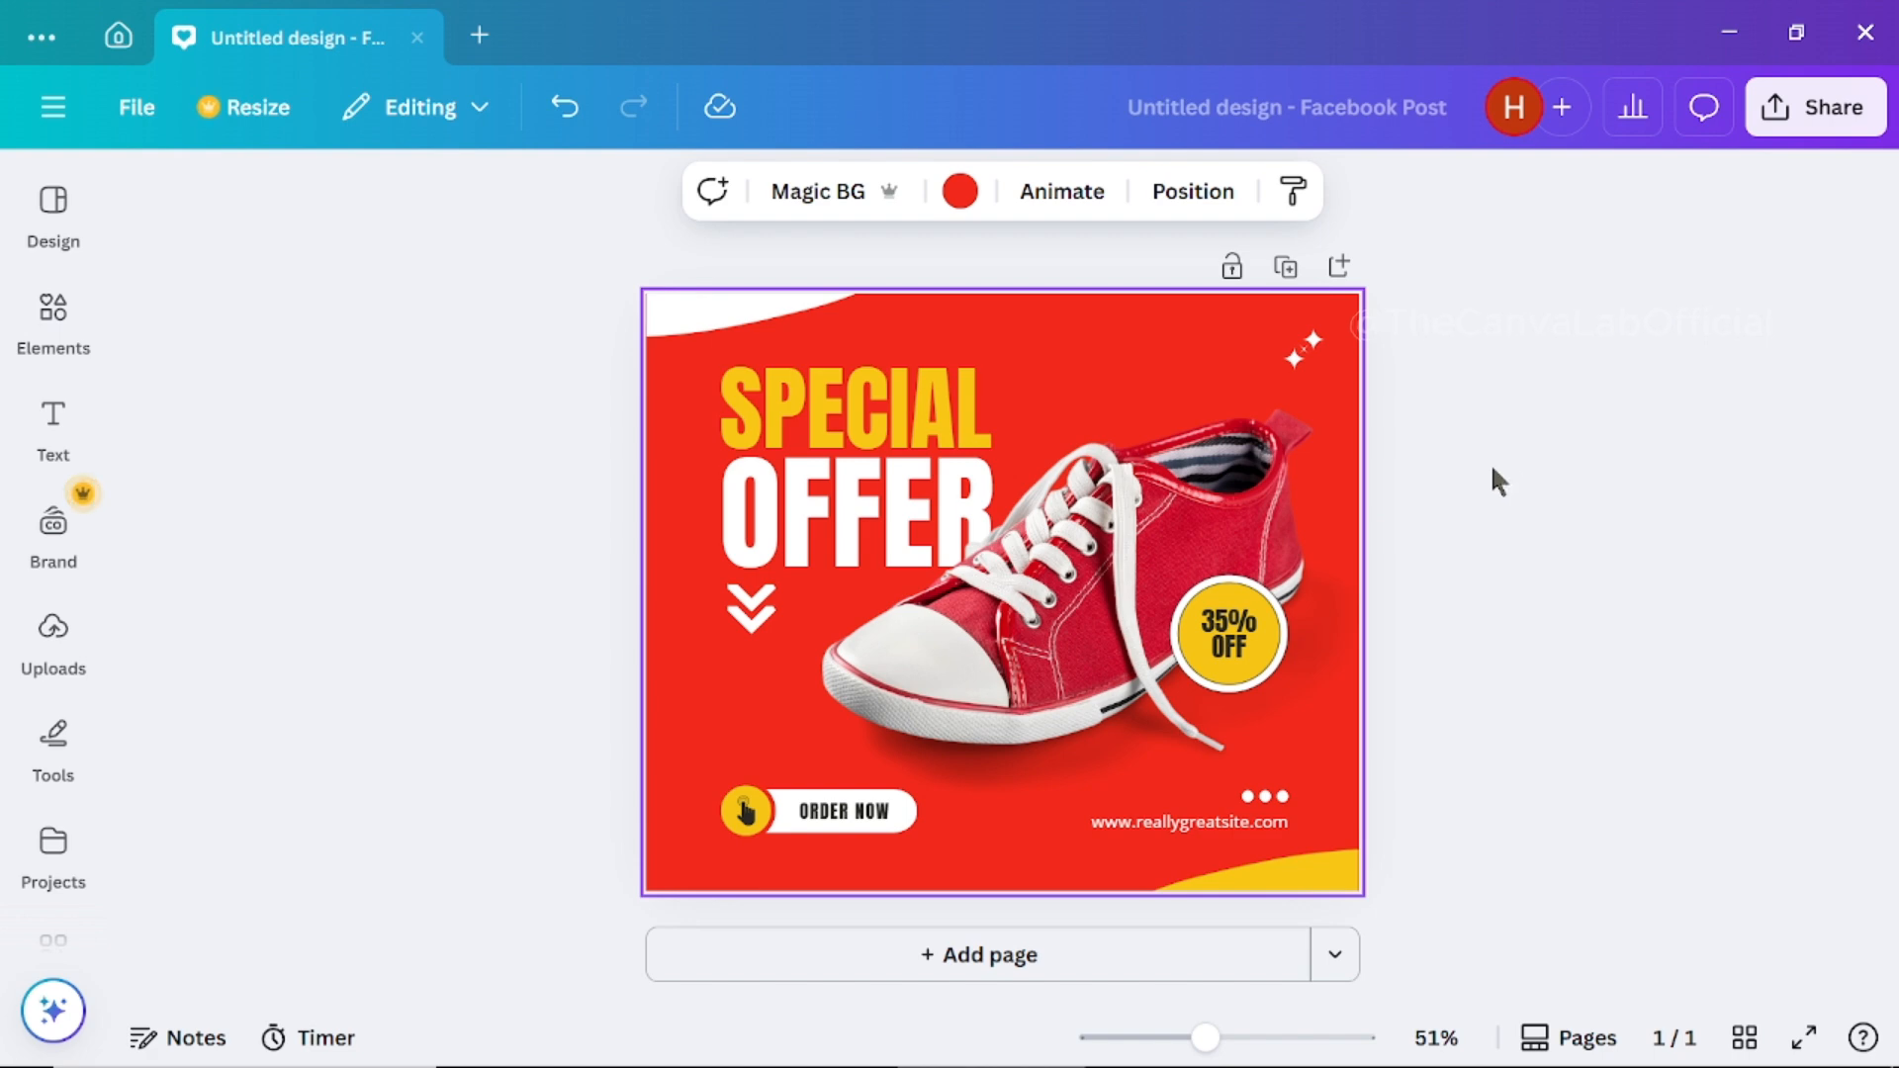
Nudge the shoe image to the right and the SPECIAL heading slightly upward
{"action": "left_click", "coordinate": [1043, 649]}
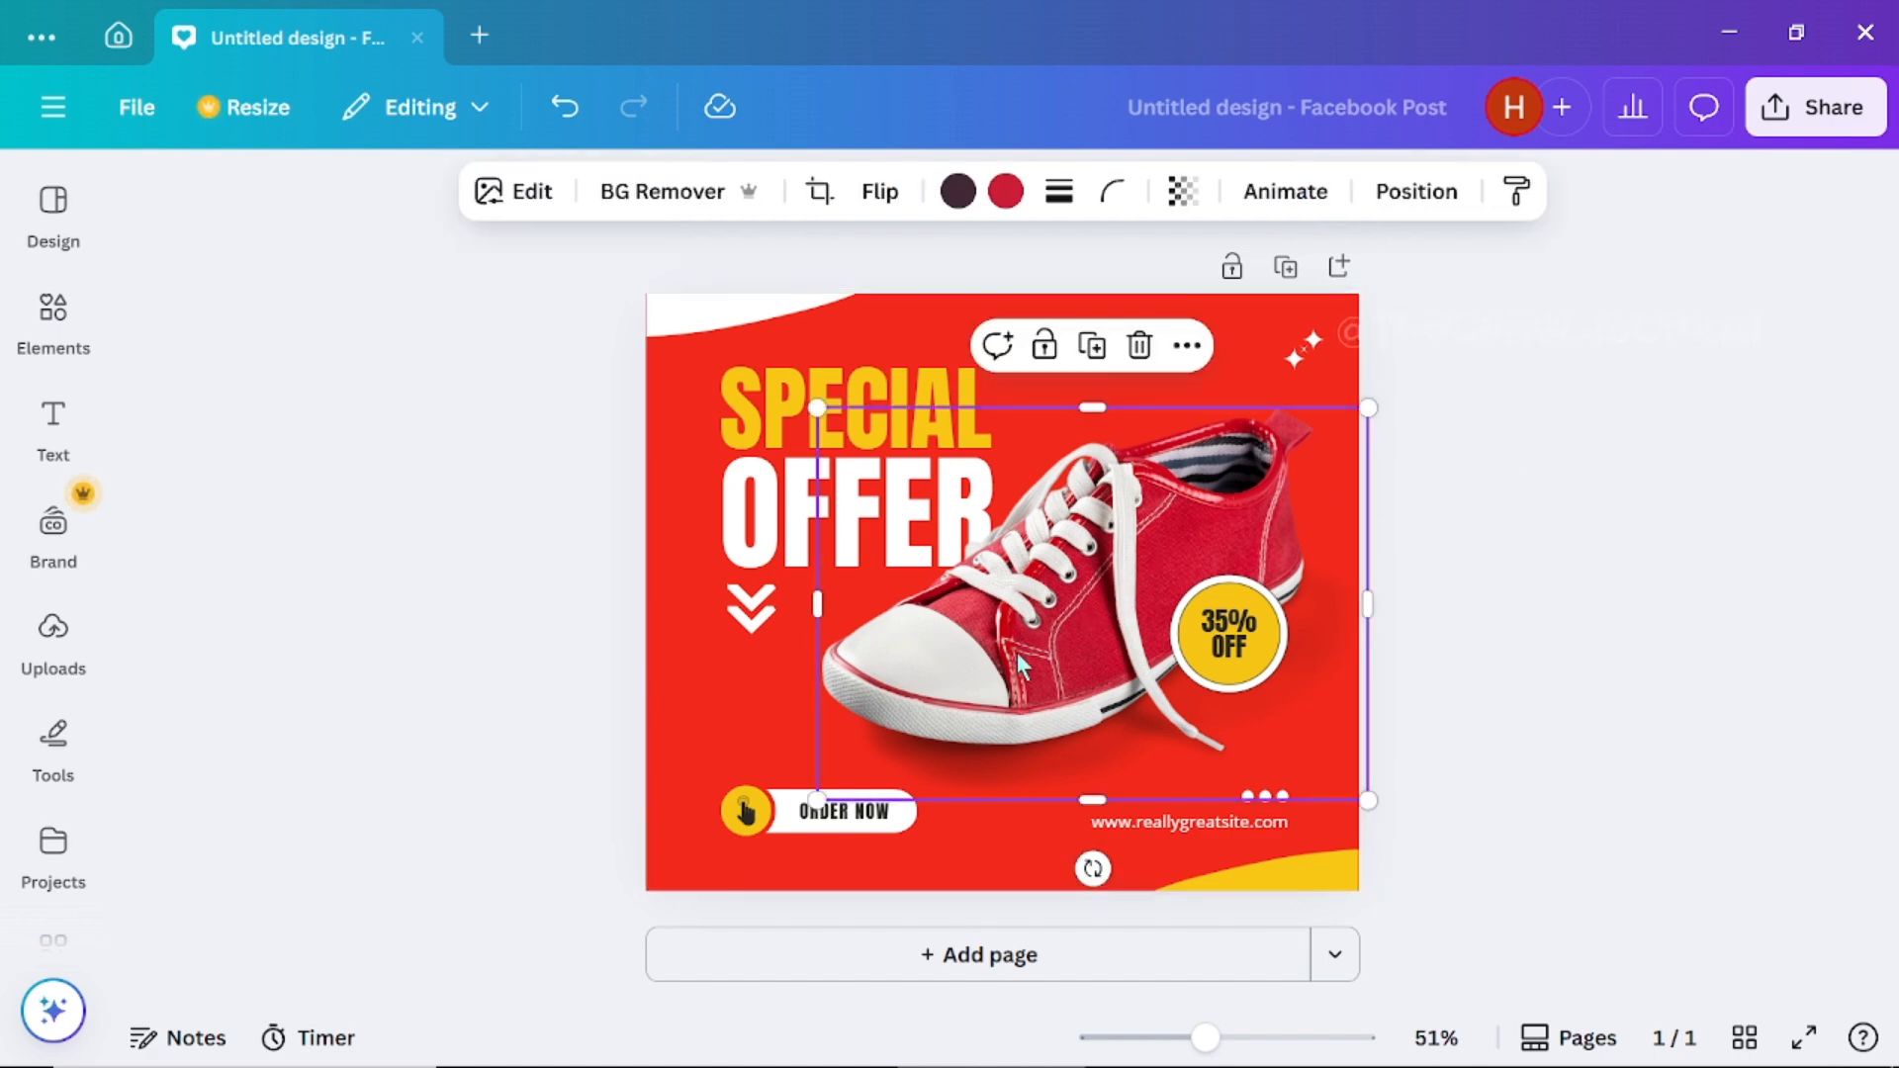
{"action": "mouse_move", "coordinate": [1022, 665]}
{"action": "left_mouse_down"}
{"action": "mouse_move", "coordinate": [1069, 657]}
{"action": "mouse_move", "coordinate": [1030, 658]}
{"action": "left_mouse_up"}
{"action": "mouse_move", "coordinate": [771, 405]}
{"action": "left_mouse_down"}
{"action": "mouse_move", "coordinate": [784, 373]}
{"action": "mouse_move", "coordinate": [816, 379]}
{"action": "mouse_move", "coordinate": [770, 376]}
{"action": "left_mouse_up"}
Search the design templates for "travel" and apply the Blue and White Modern Flight Ticket template
{"action": "left_click", "coordinate": [54, 212]}
{"action": "left_click", "coordinate": [383, 202]}
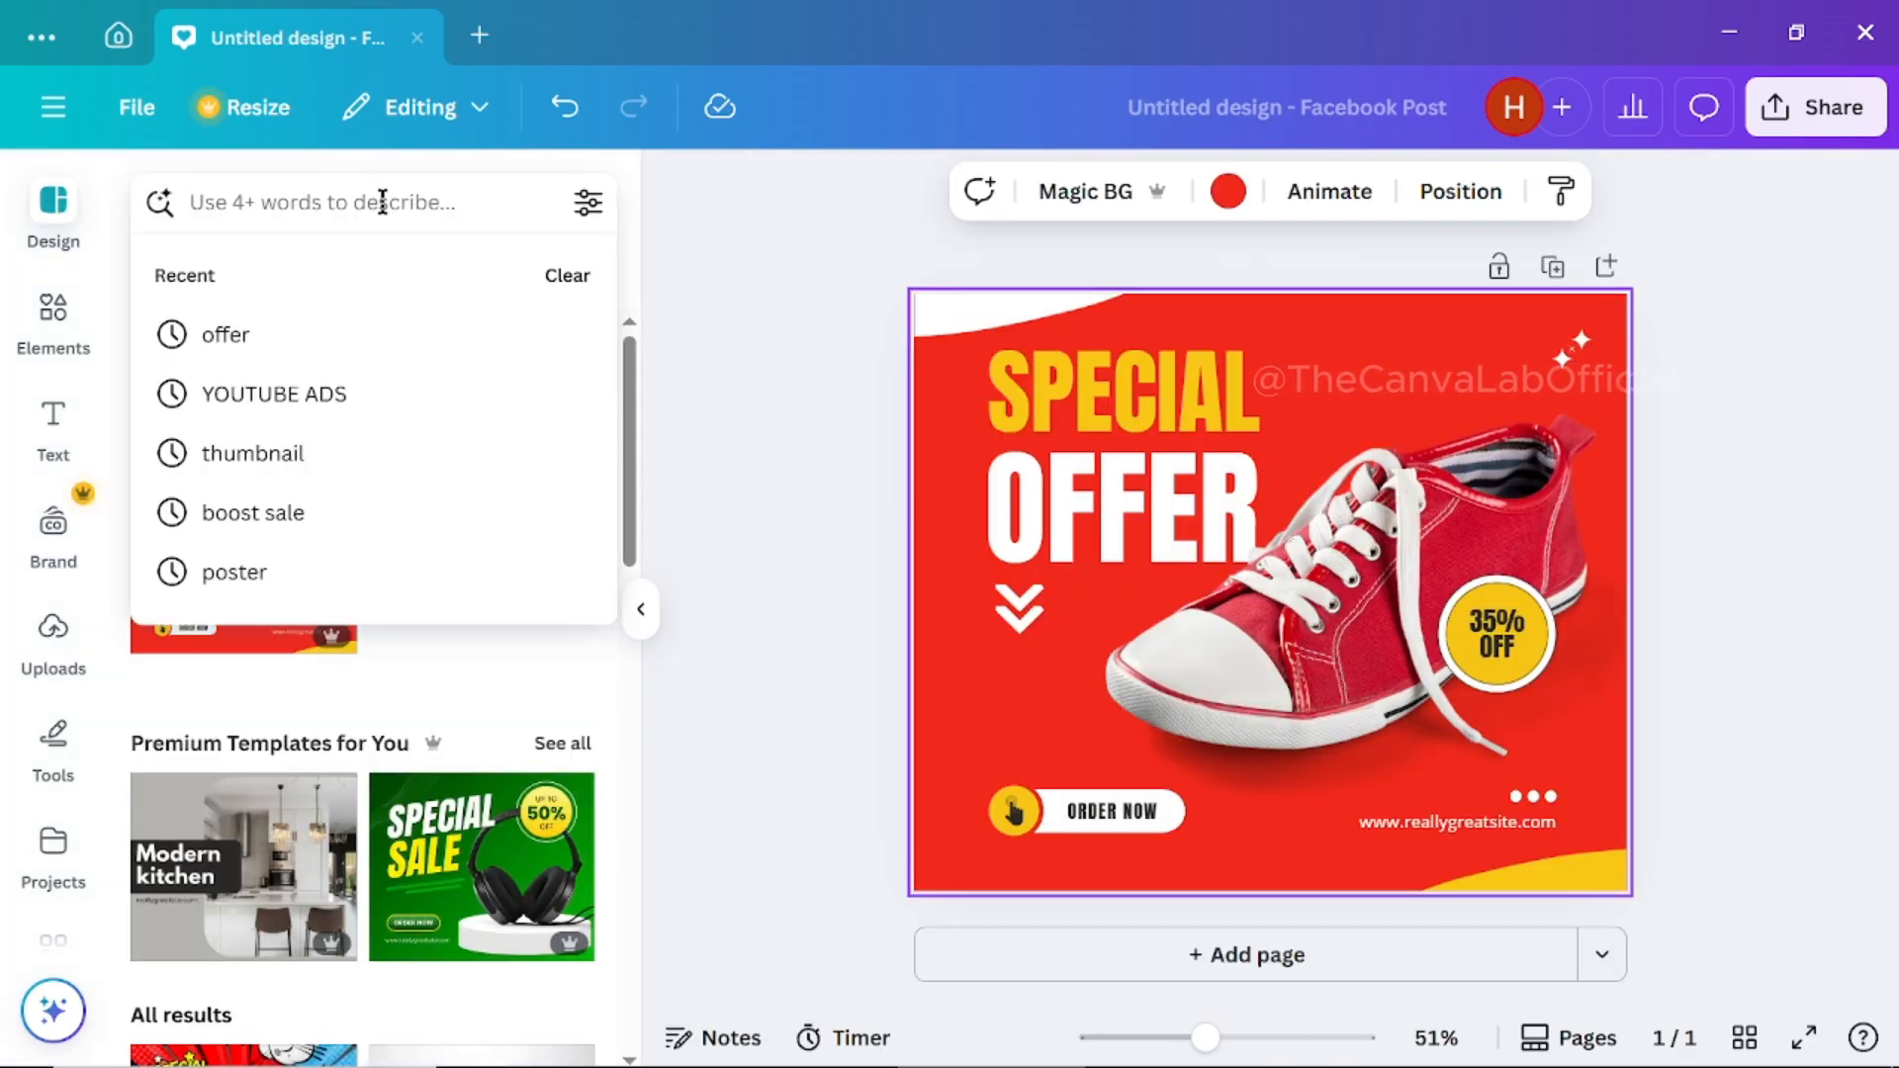
{"action": "type", "text": "travel"}
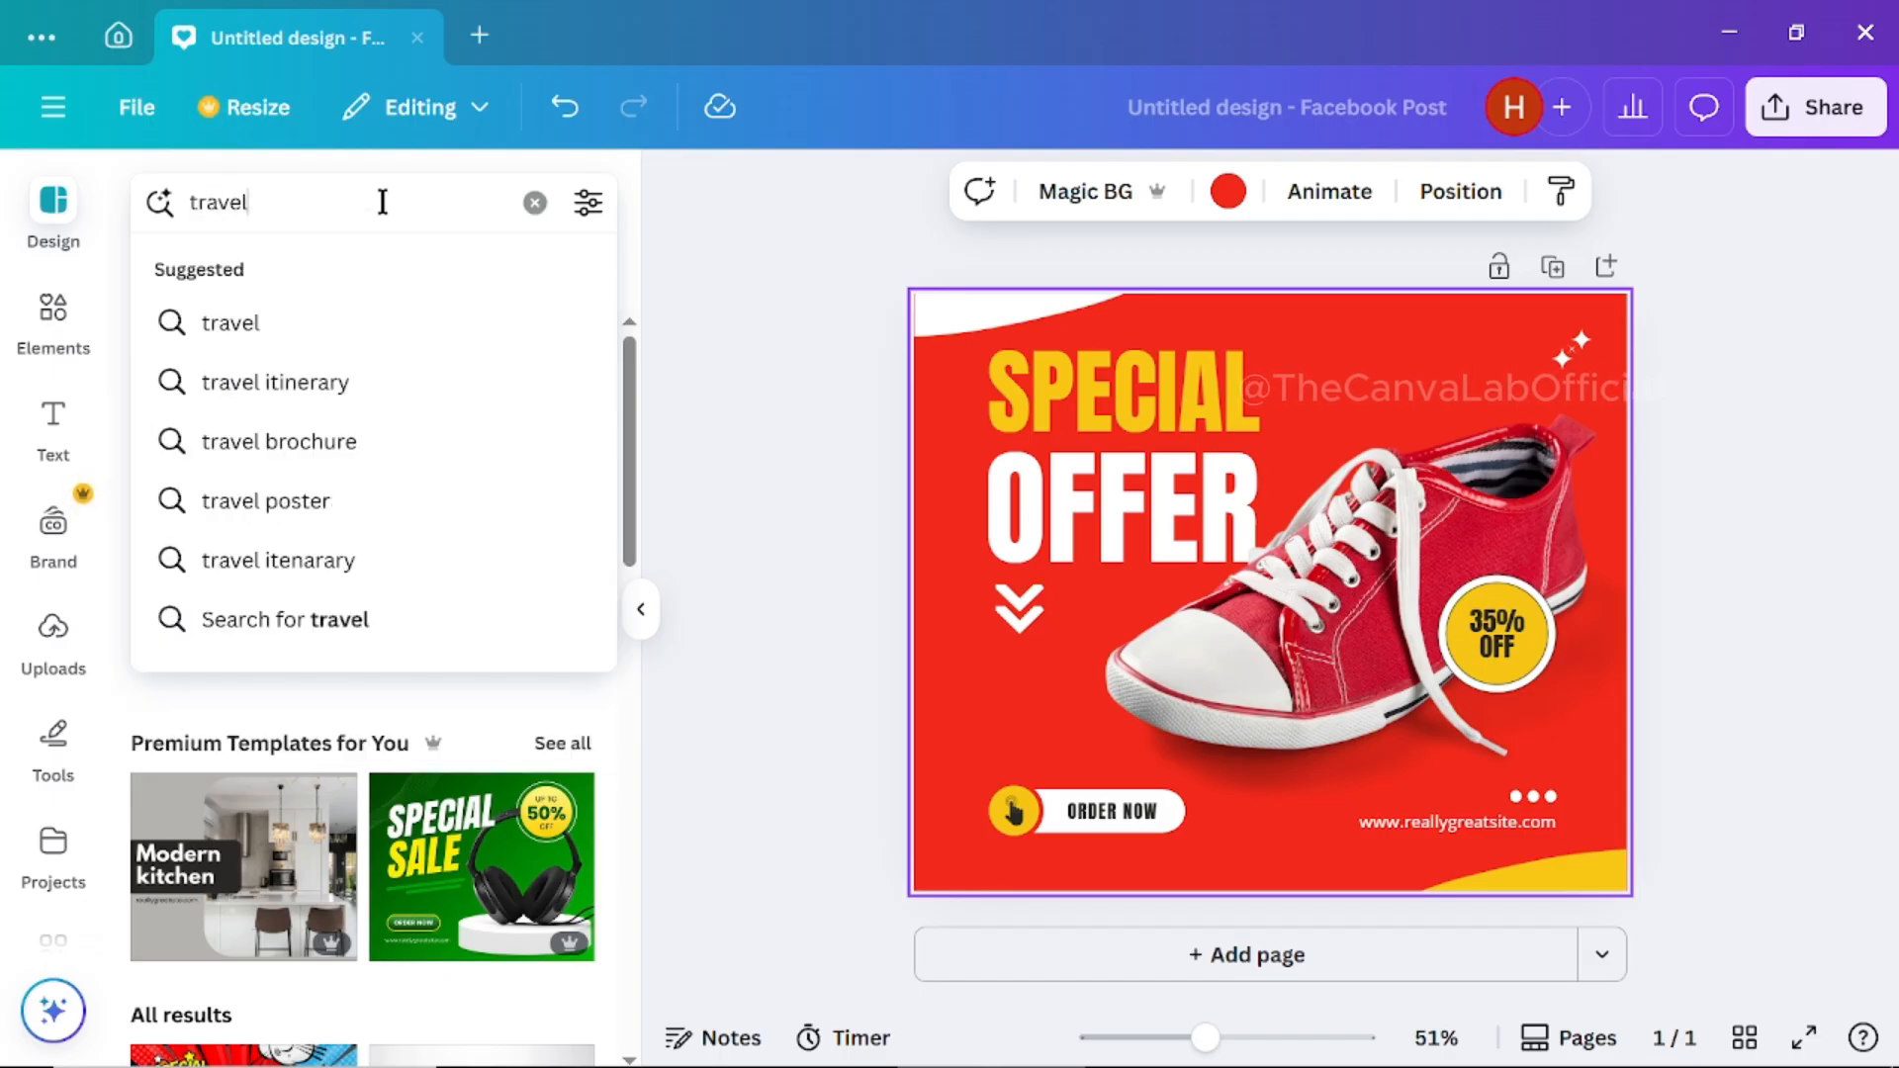
{"action": "key", "text": "Return"}
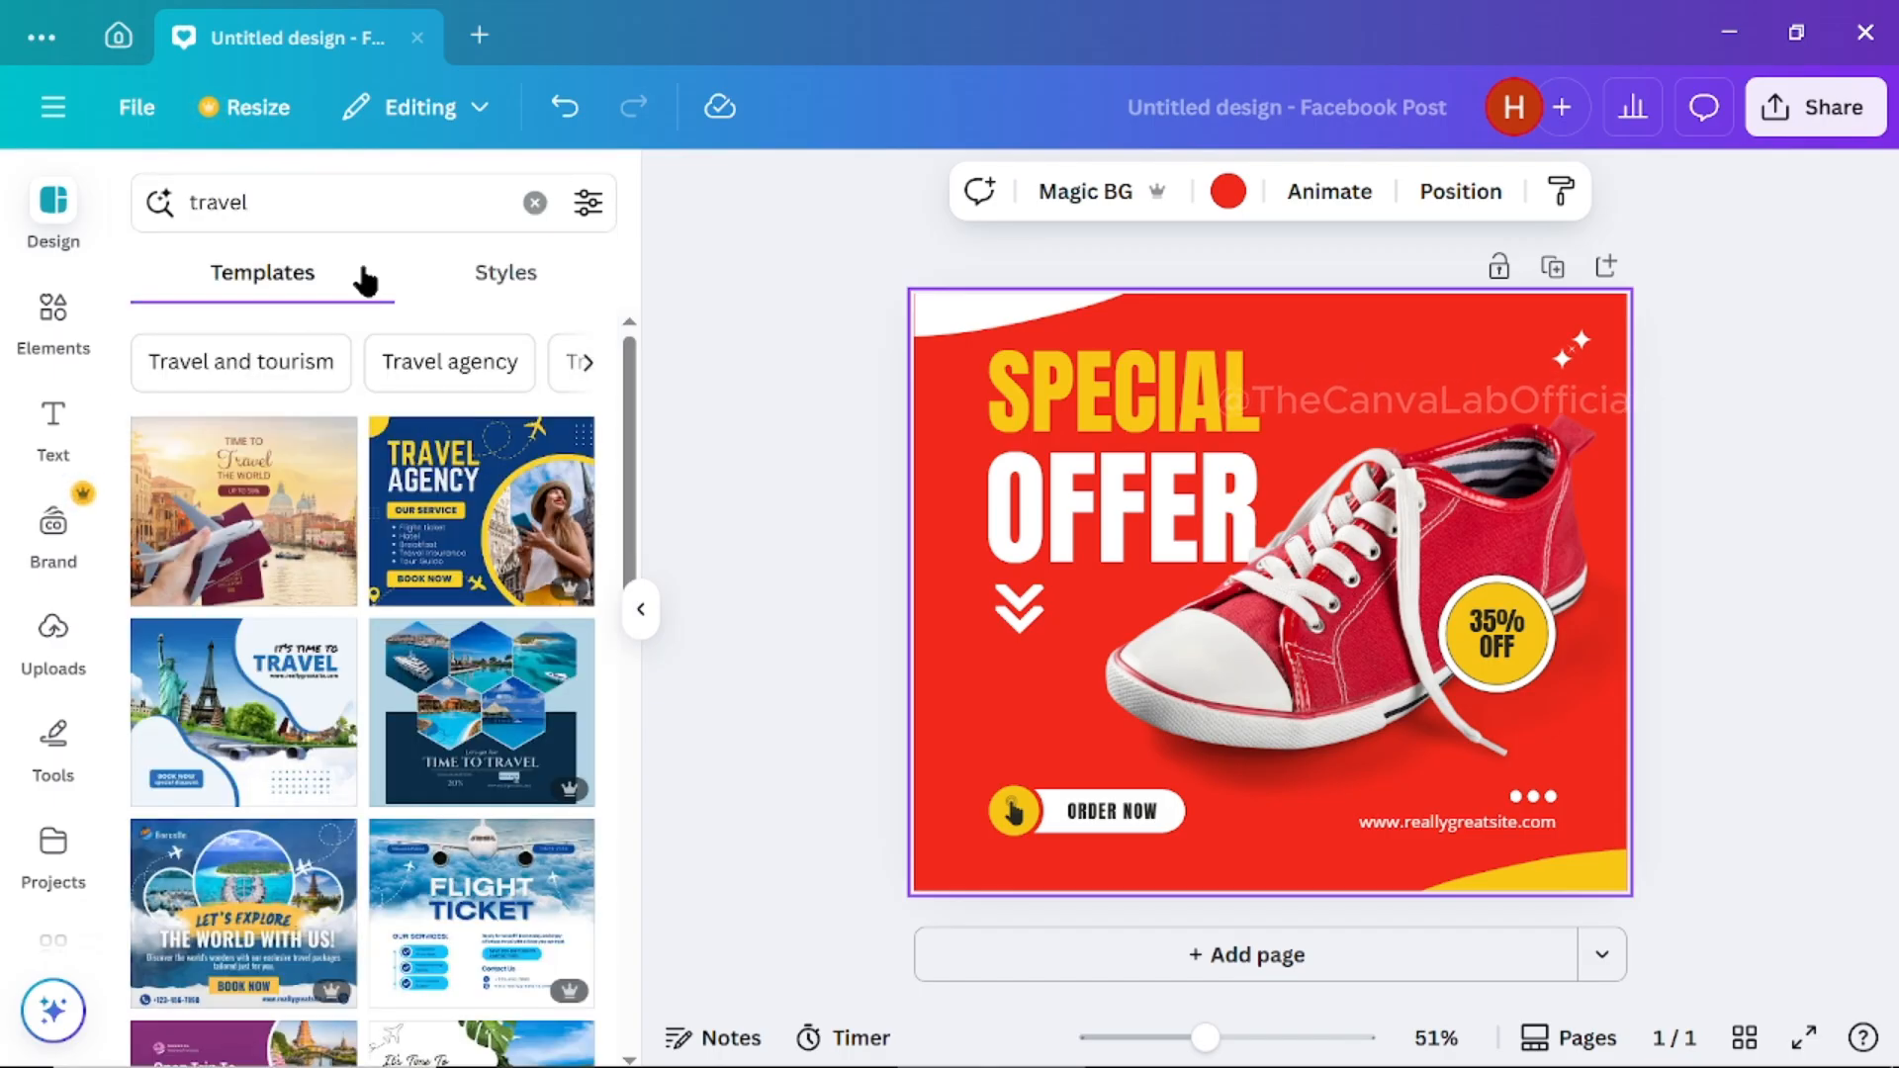
{"action": "scroll", "coordinate": [445, 930], "scroll_direction": "down", "scroll_amount": 3}
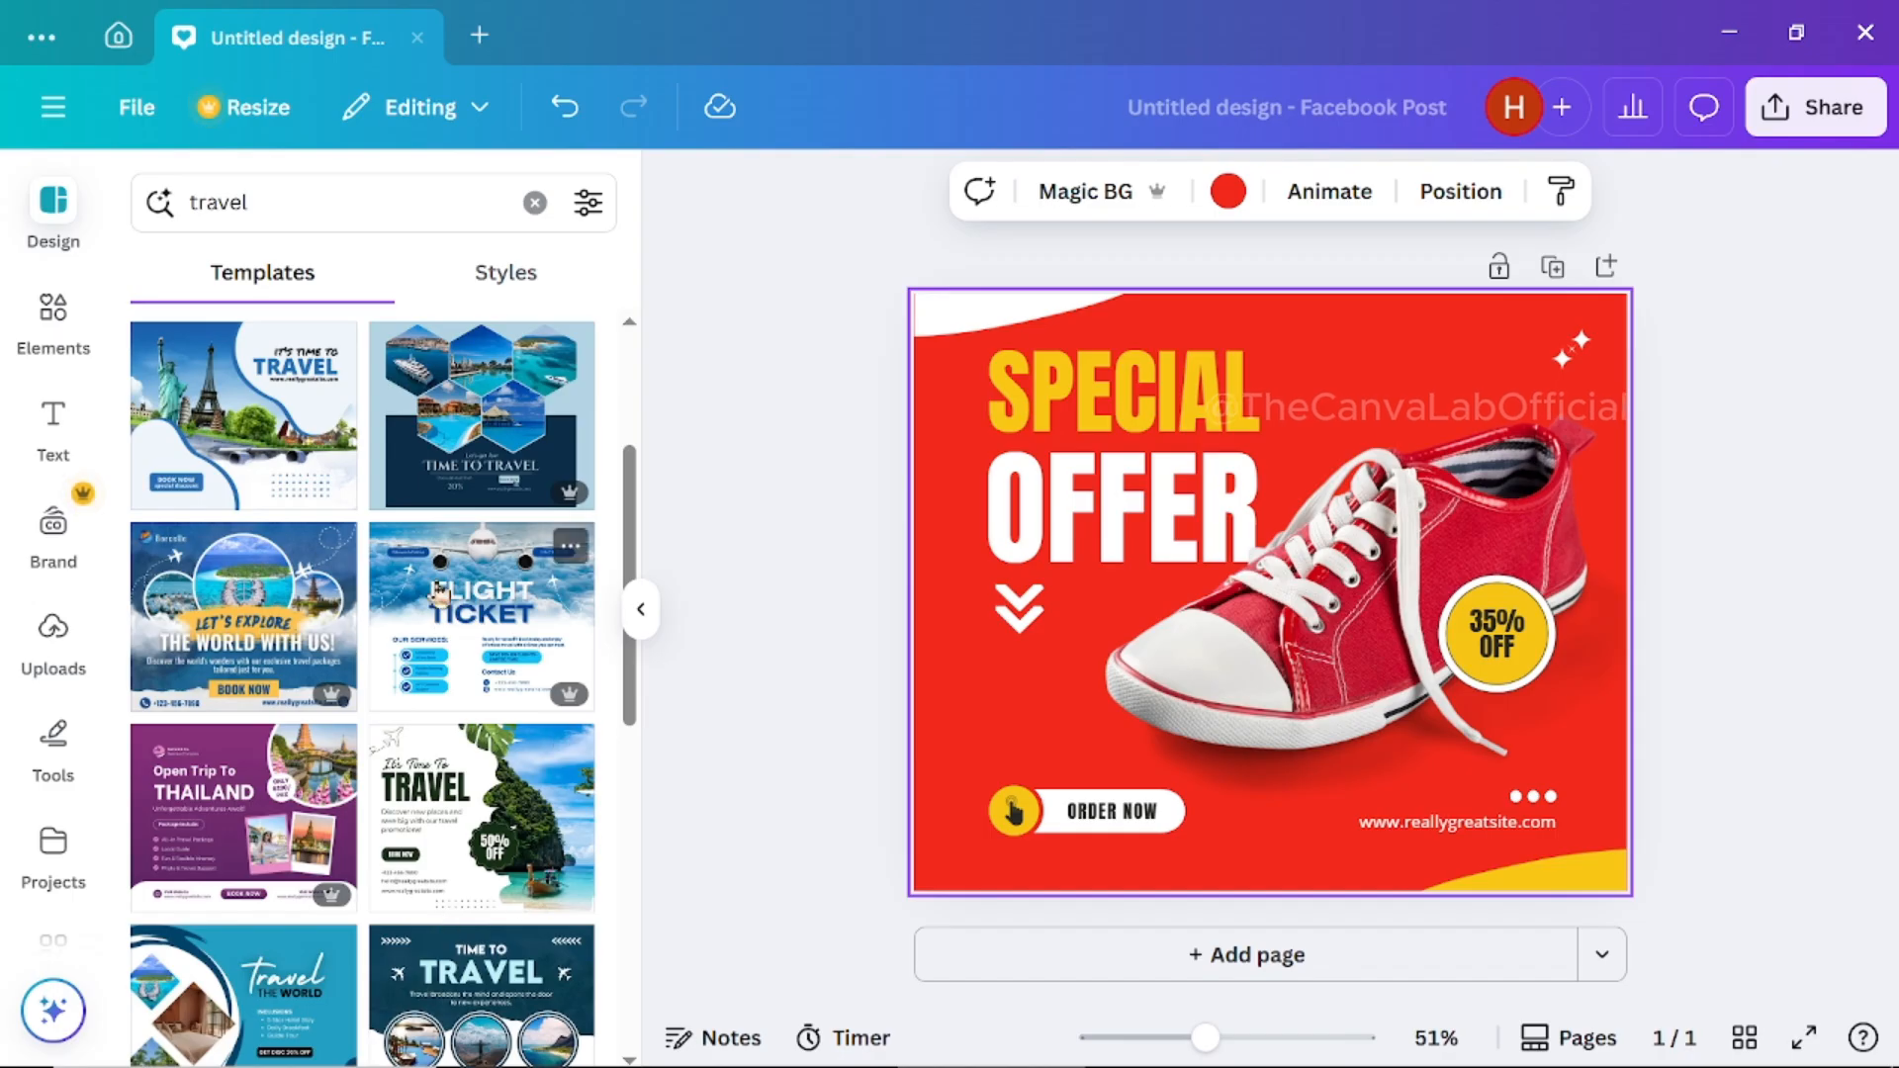
{"action": "left_click", "coordinate": [437, 591]}
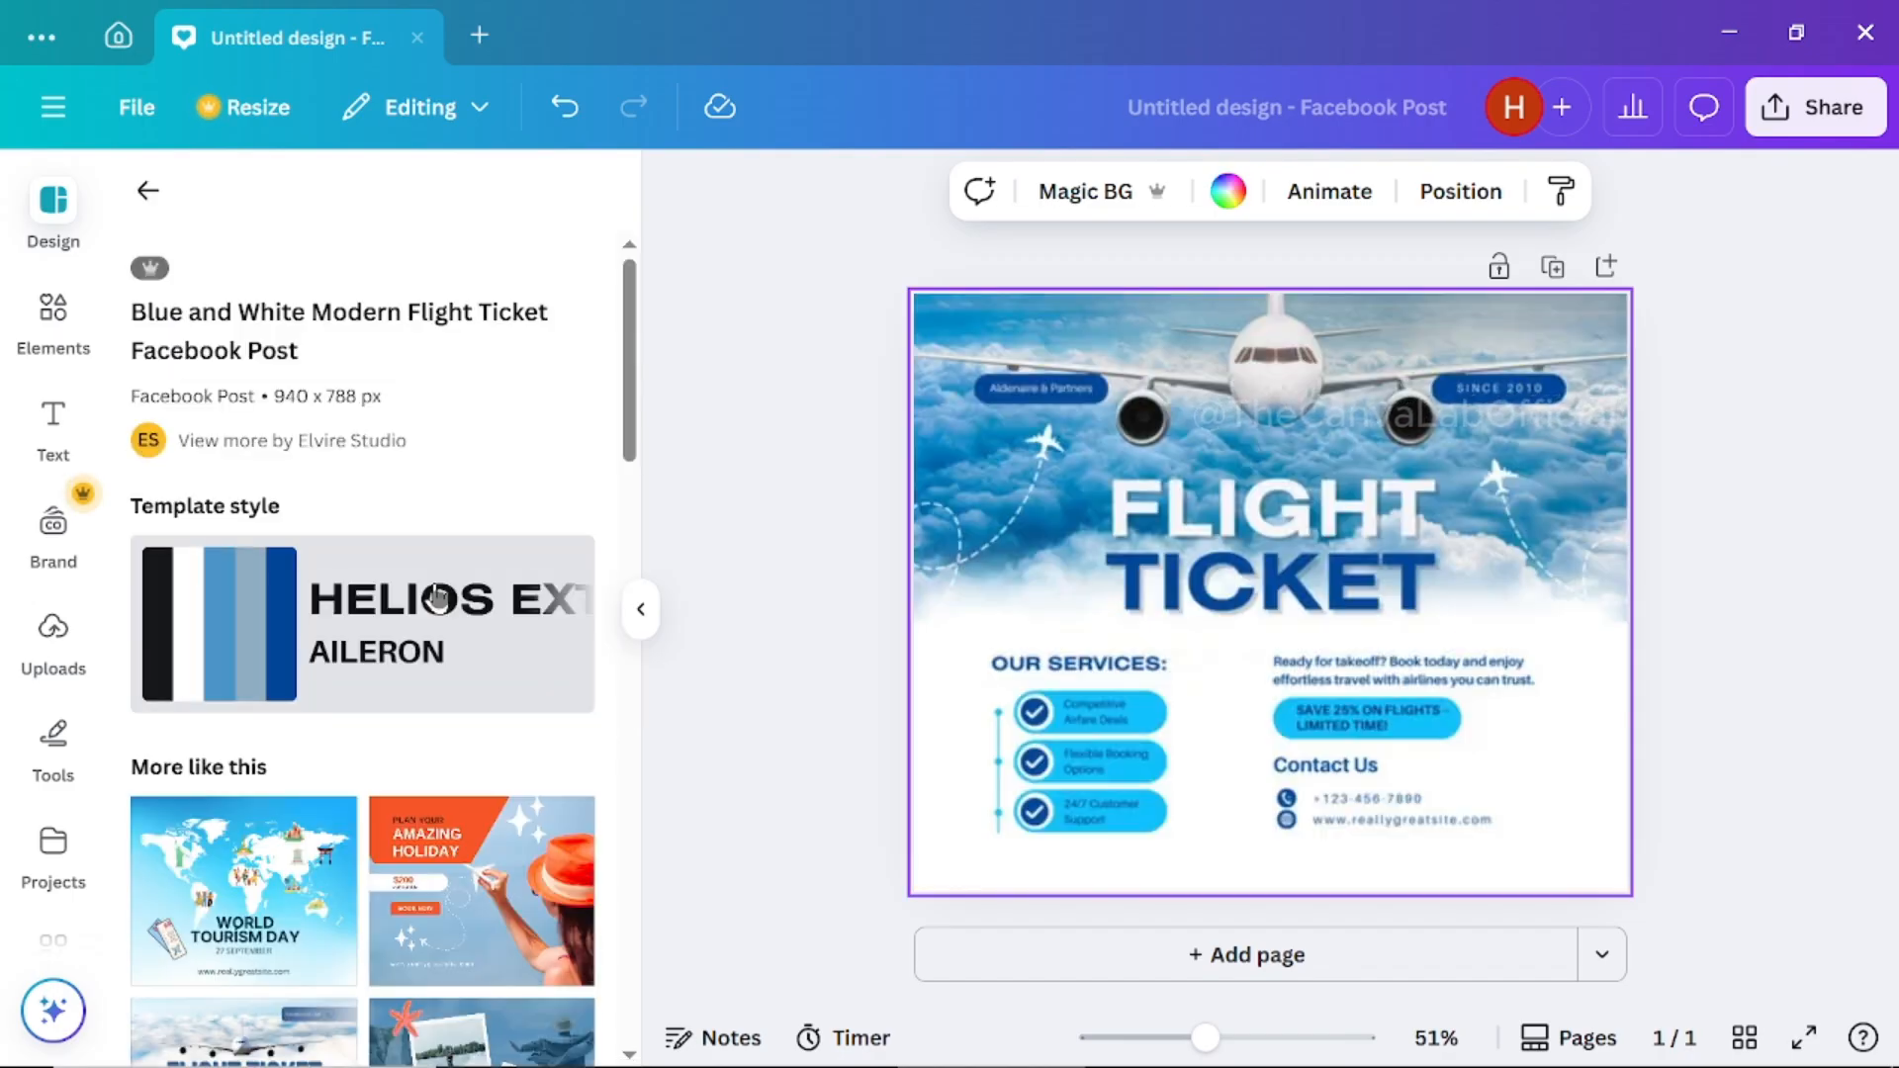
{"action": "left_click", "coordinate": [437, 598]}
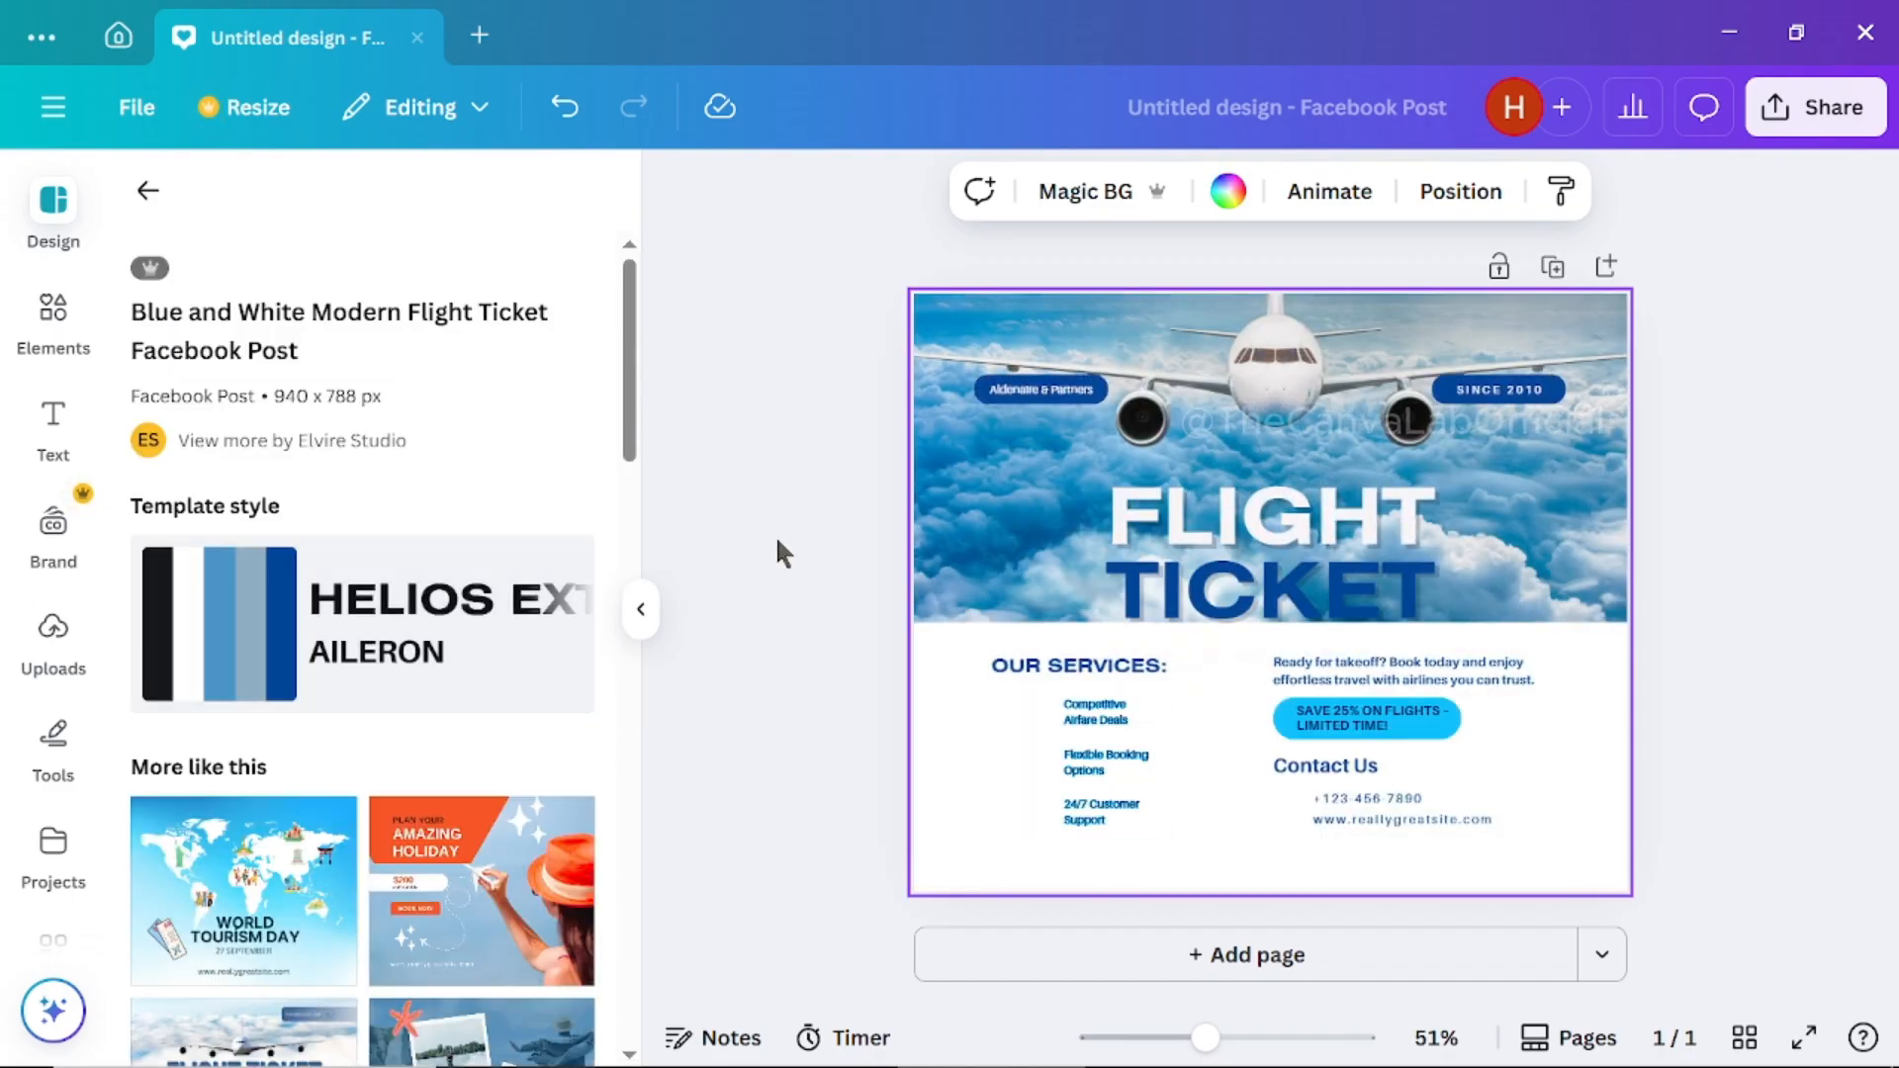
Adjust the positions of the airplane photo and the FLIGHT heading, and shift the TICKET heading slightly to the left
{"action": "mouse_move", "coordinate": [1277, 368]}
{"action": "left_mouse_down"}
{"action": "mouse_move", "coordinate": [1234, 374]}
{"action": "mouse_move", "coordinate": [1281, 359]}
{"action": "mouse_move", "coordinate": [1274, 380]}
{"action": "left_mouse_up"}
{"action": "left_click", "coordinate": [1303, 534]}
{"action": "mouse_move", "coordinate": [1304, 534]}
{"action": "left_mouse_down"}
{"action": "mouse_move", "coordinate": [1321, 512]}
{"action": "mouse_move", "coordinate": [1303, 512]}
{"action": "left_mouse_up"}
{"action": "left_click", "coordinate": [1327, 587]}
{"action": "left_click_drag", "start_coordinate": [1327, 587], "coordinate": [1303, 587]}
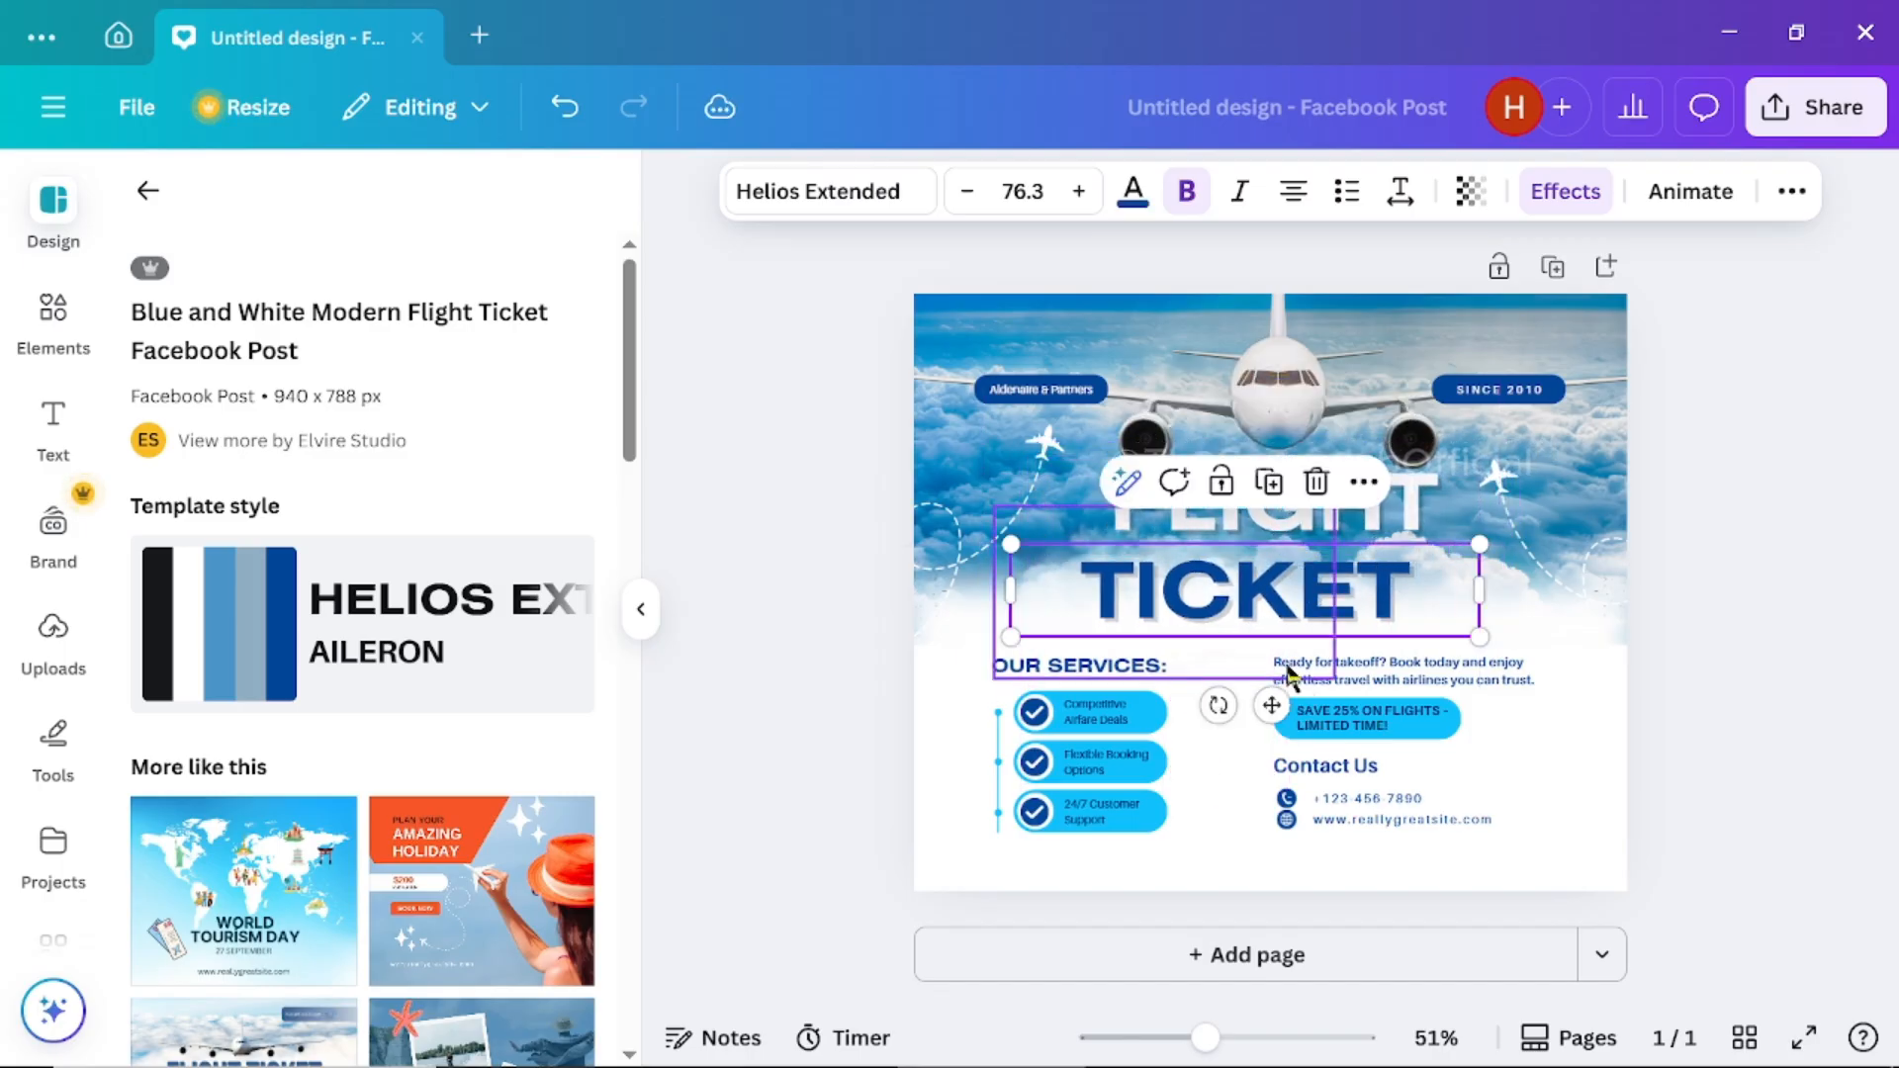
{"action": "left_click", "coordinate": [1128, 714]}
{"action": "left_click", "coordinate": [1104, 764]}
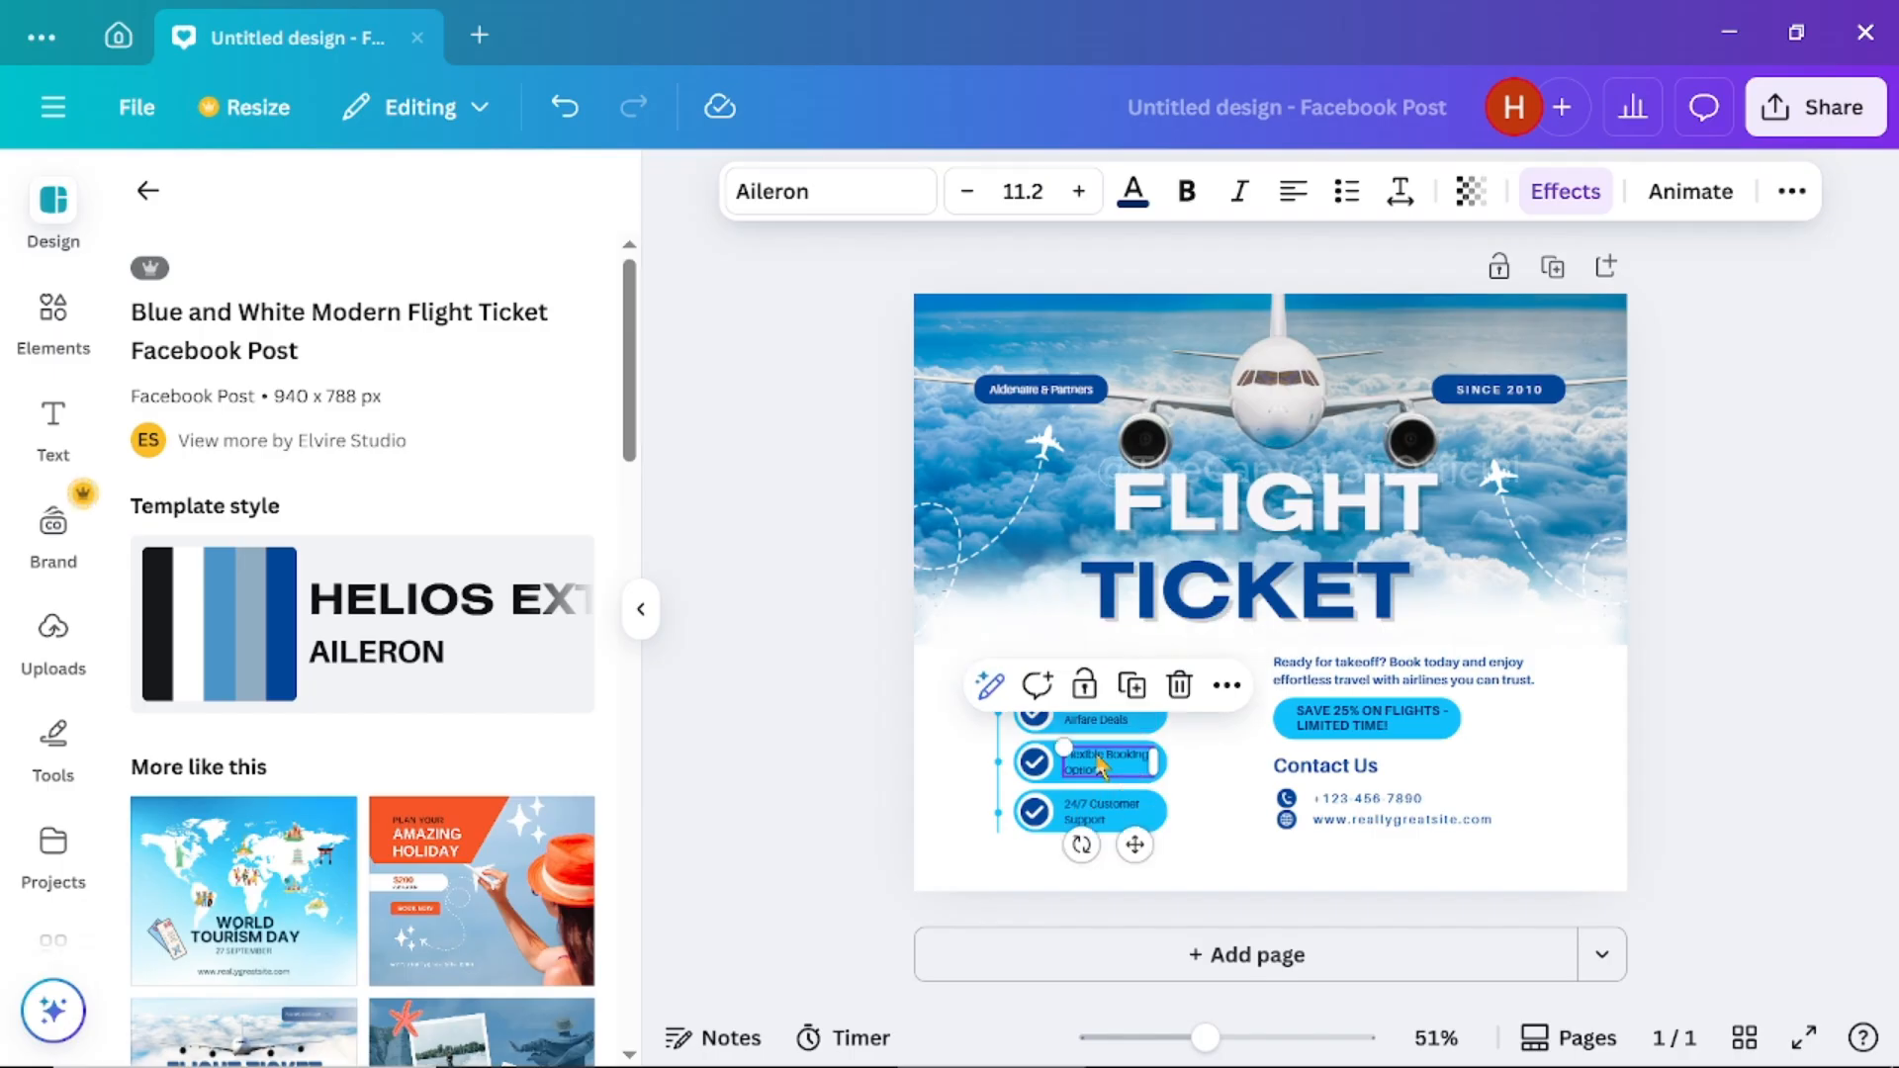
{"action": "left_click", "coordinate": [1100, 816]}
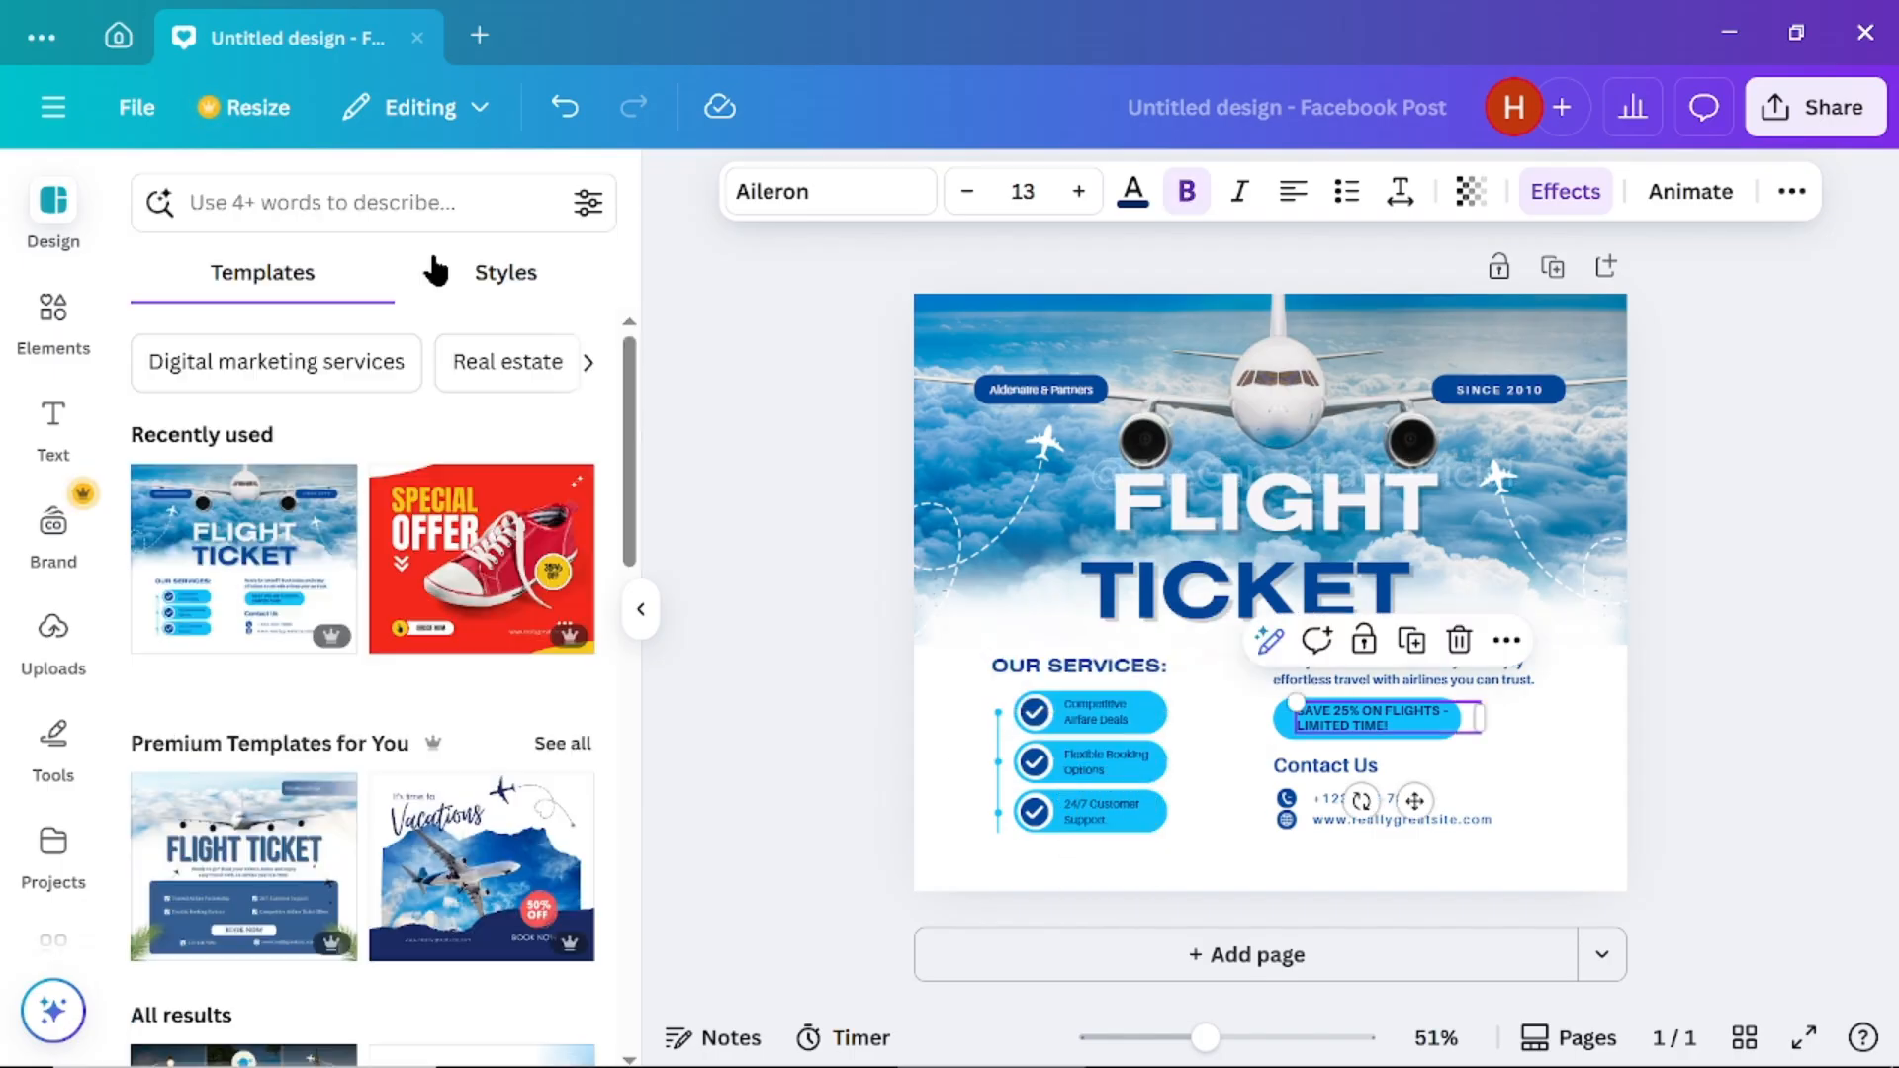
Filter the design templates by the blue colour
{"action": "left_click", "coordinate": [591, 207]}
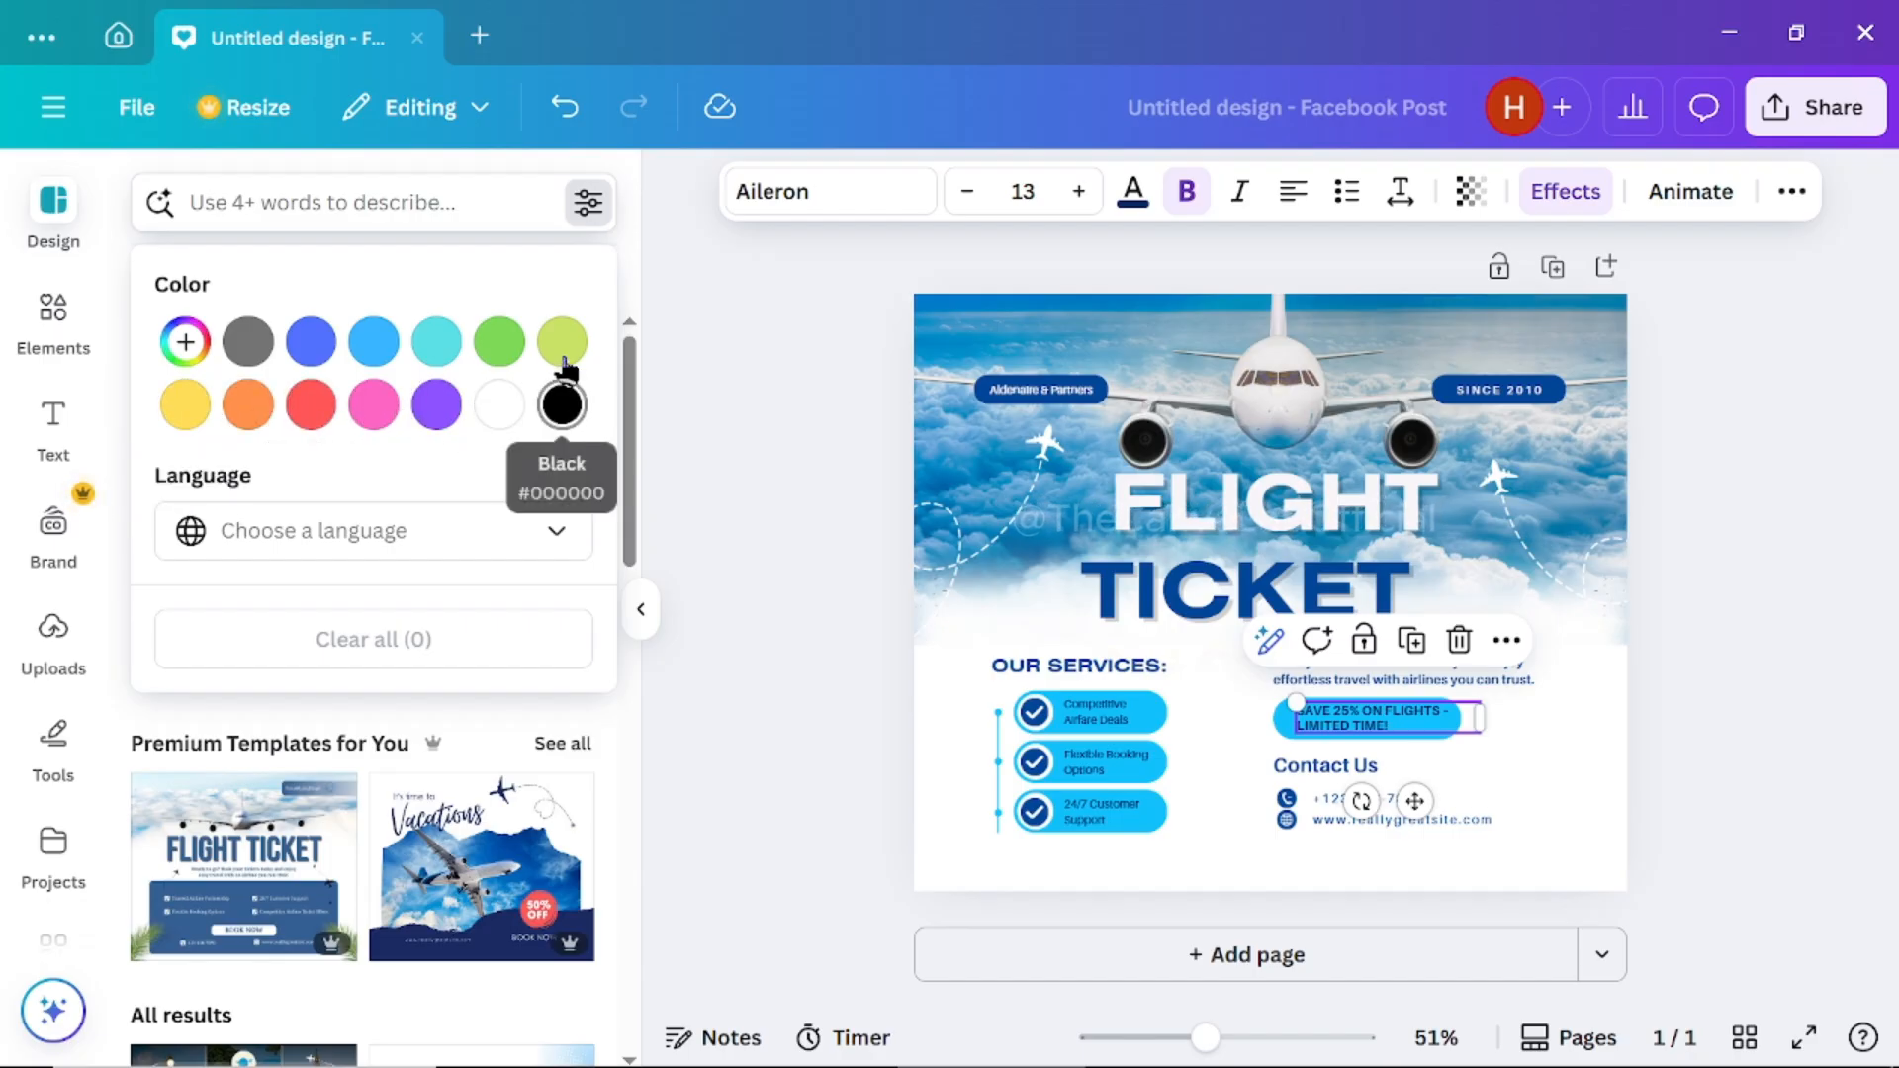
{"action": "left_click", "coordinate": [312, 347]}
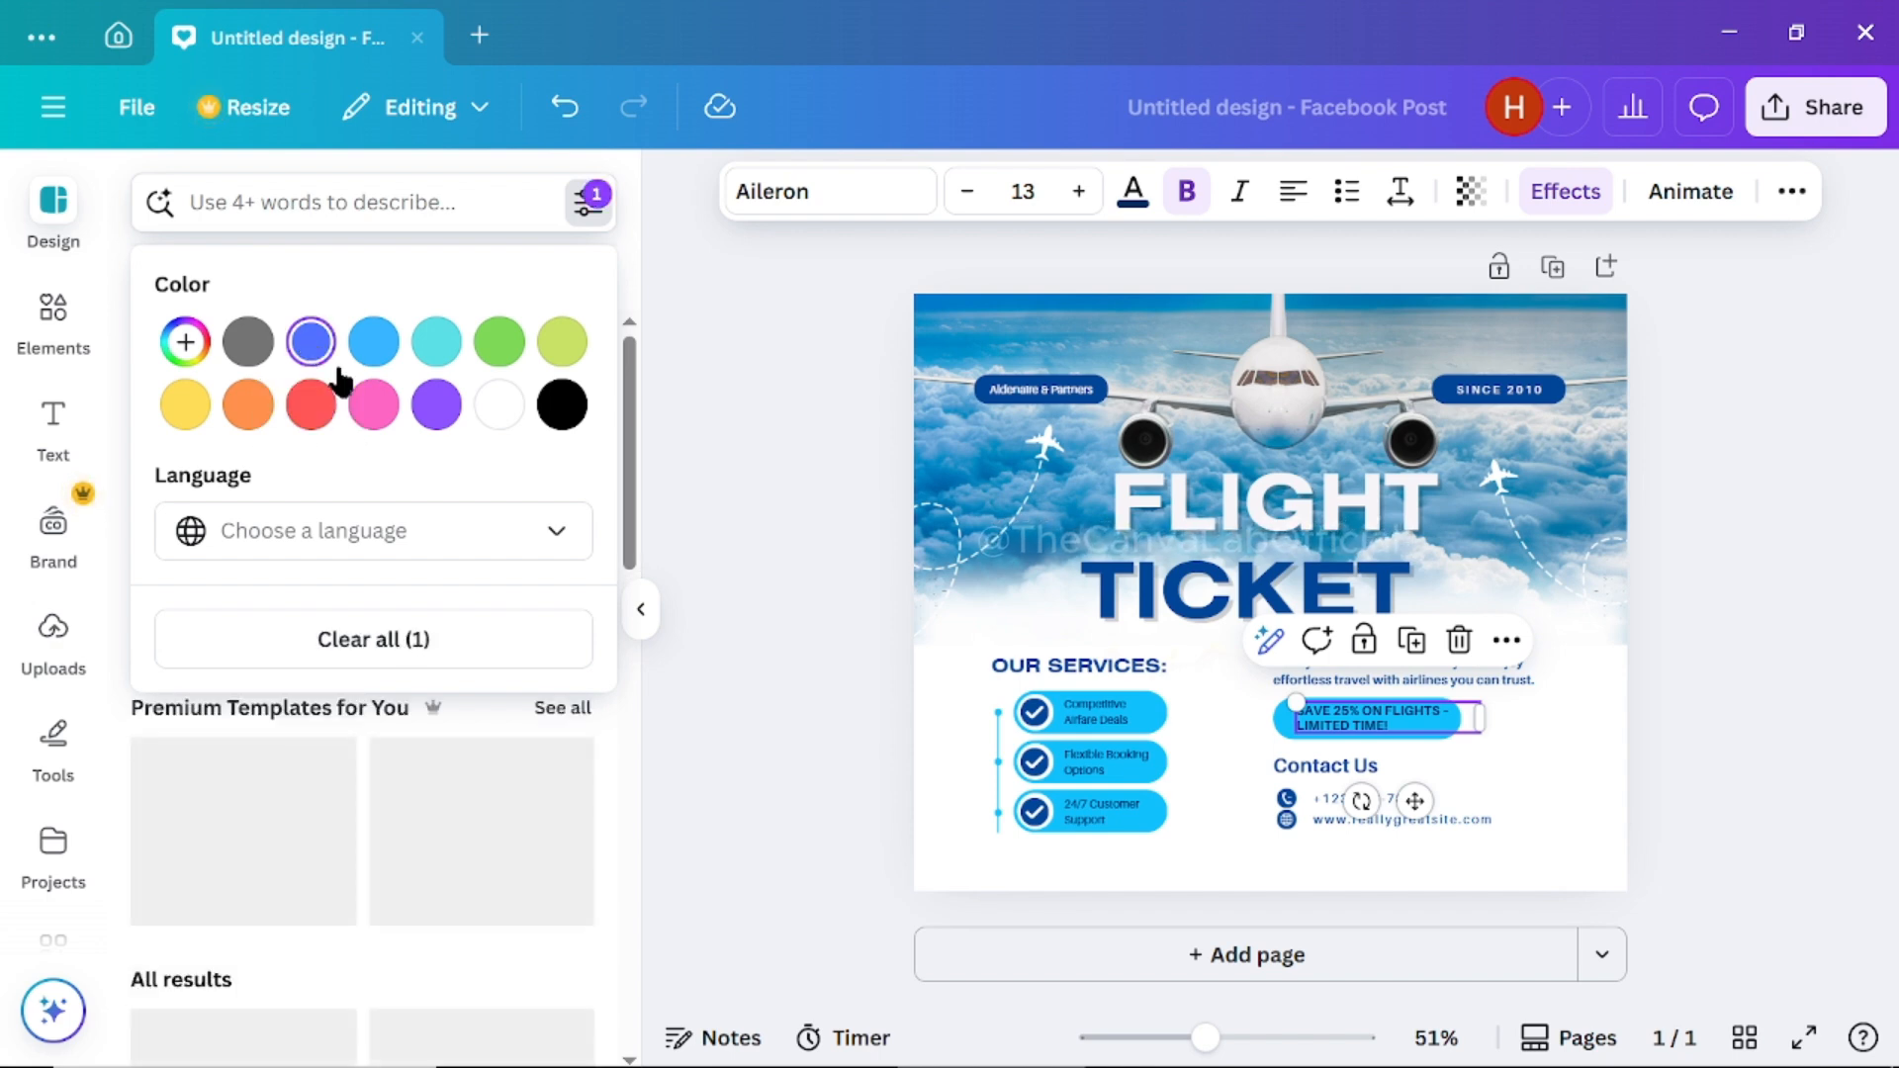
{"action": "left_click", "coordinate": [702, 450]}
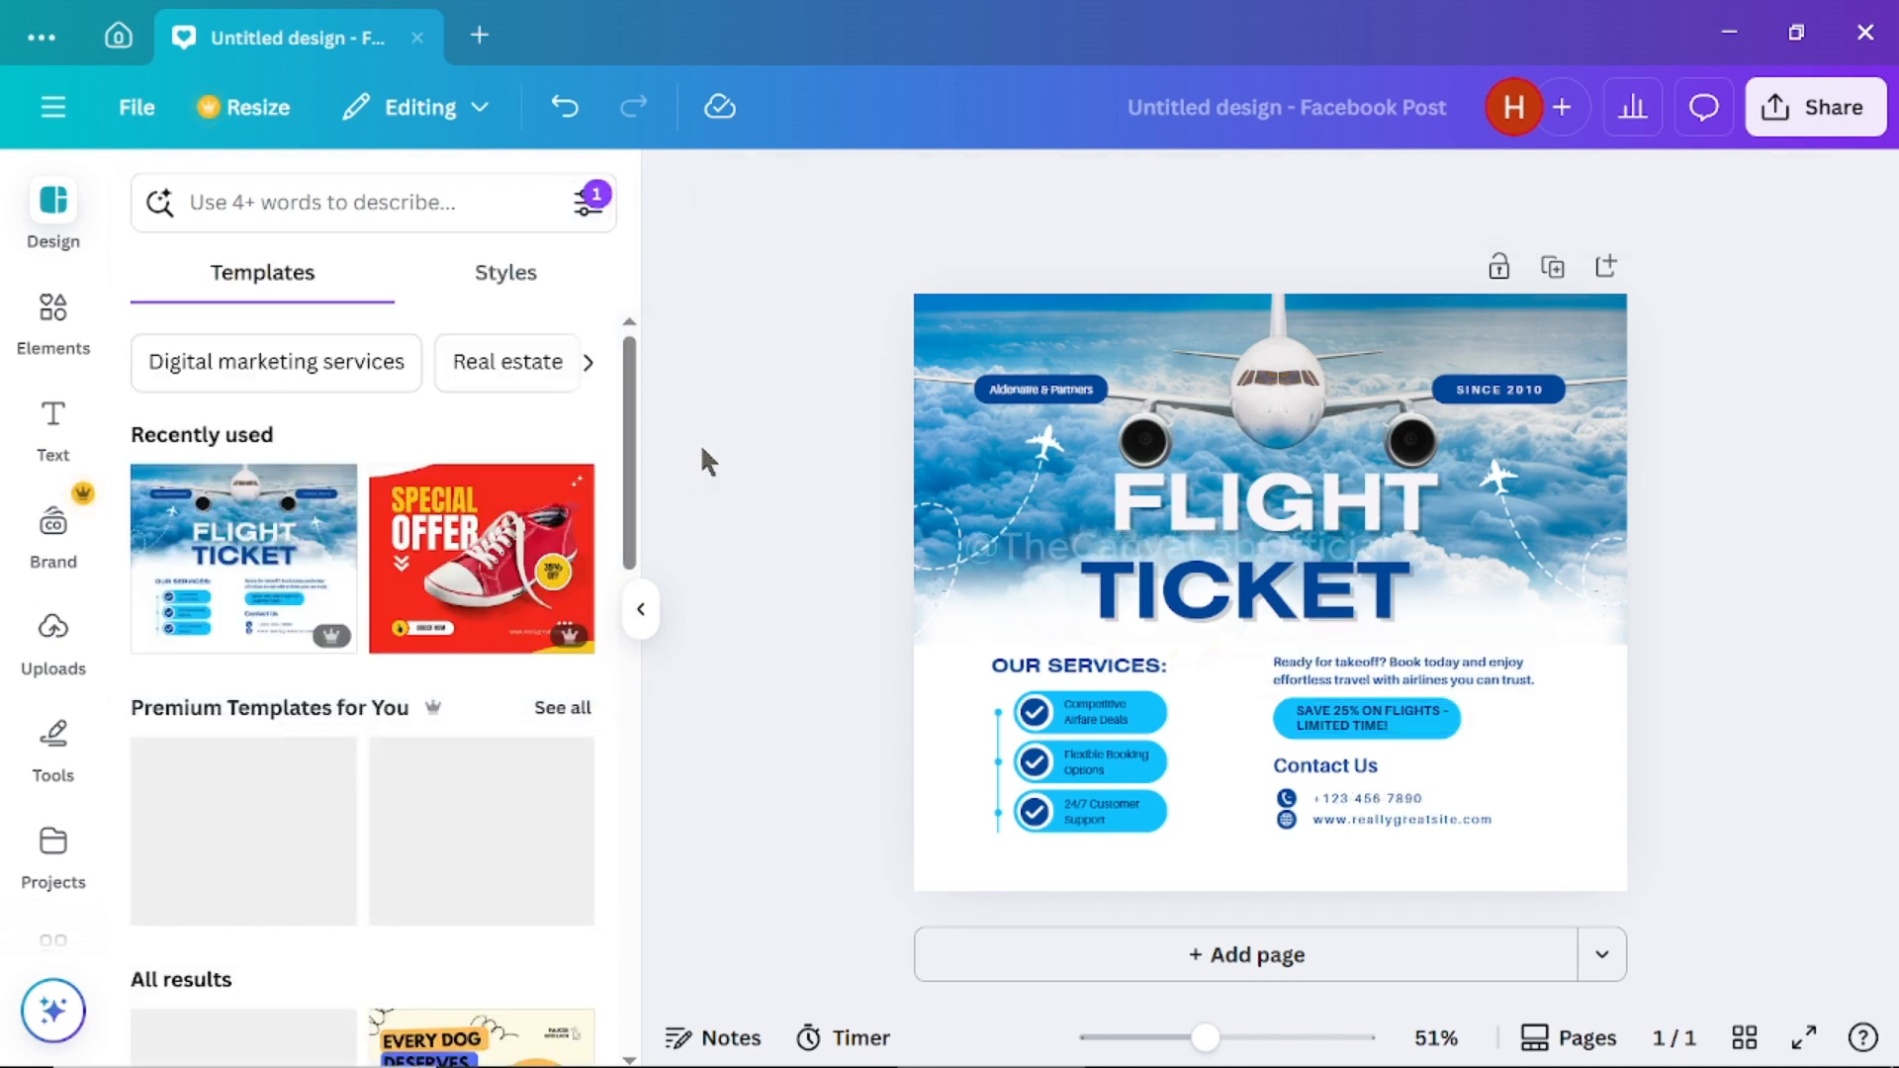
Apply the Vacations travel template with the airplane photo and shuffle its template style colours until the page background is white
{"action": "left_click", "coordinate": [176, 494]}
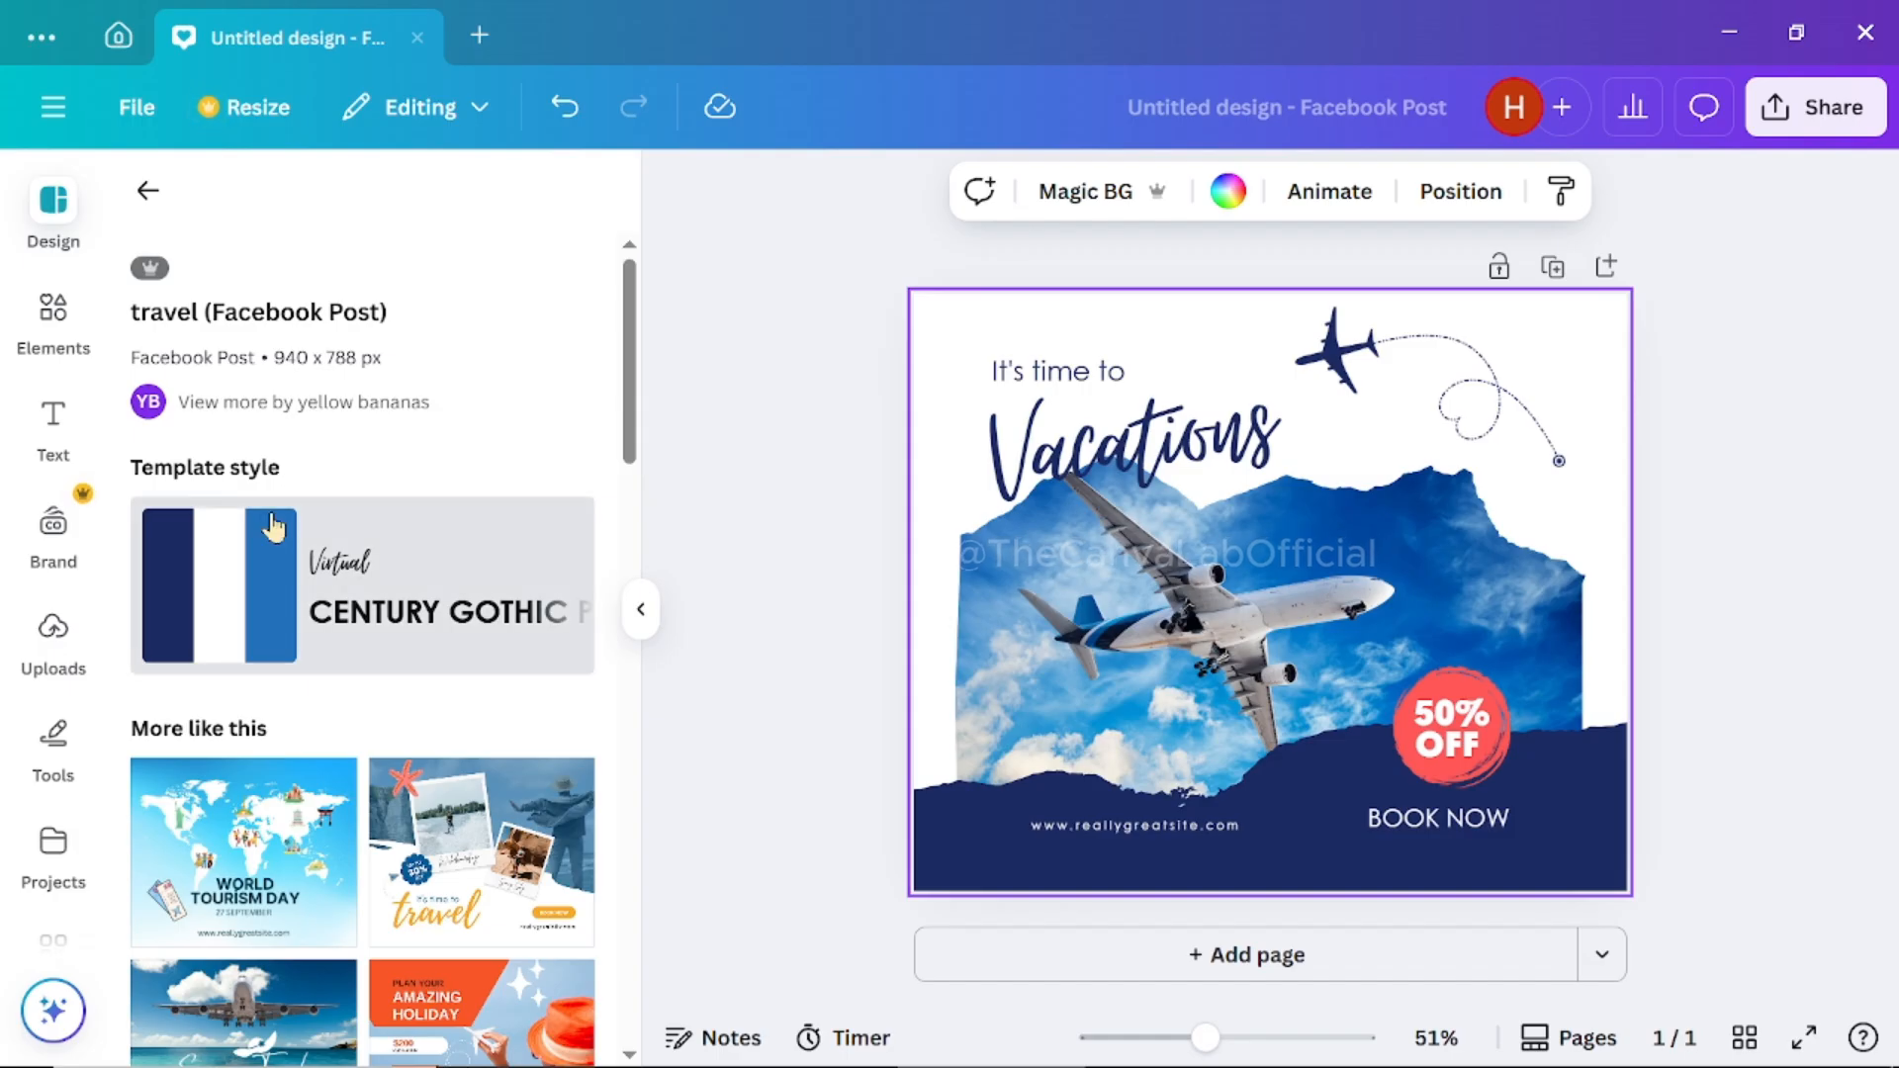
{"action": "left_click", "coordinate": [276, 585]}
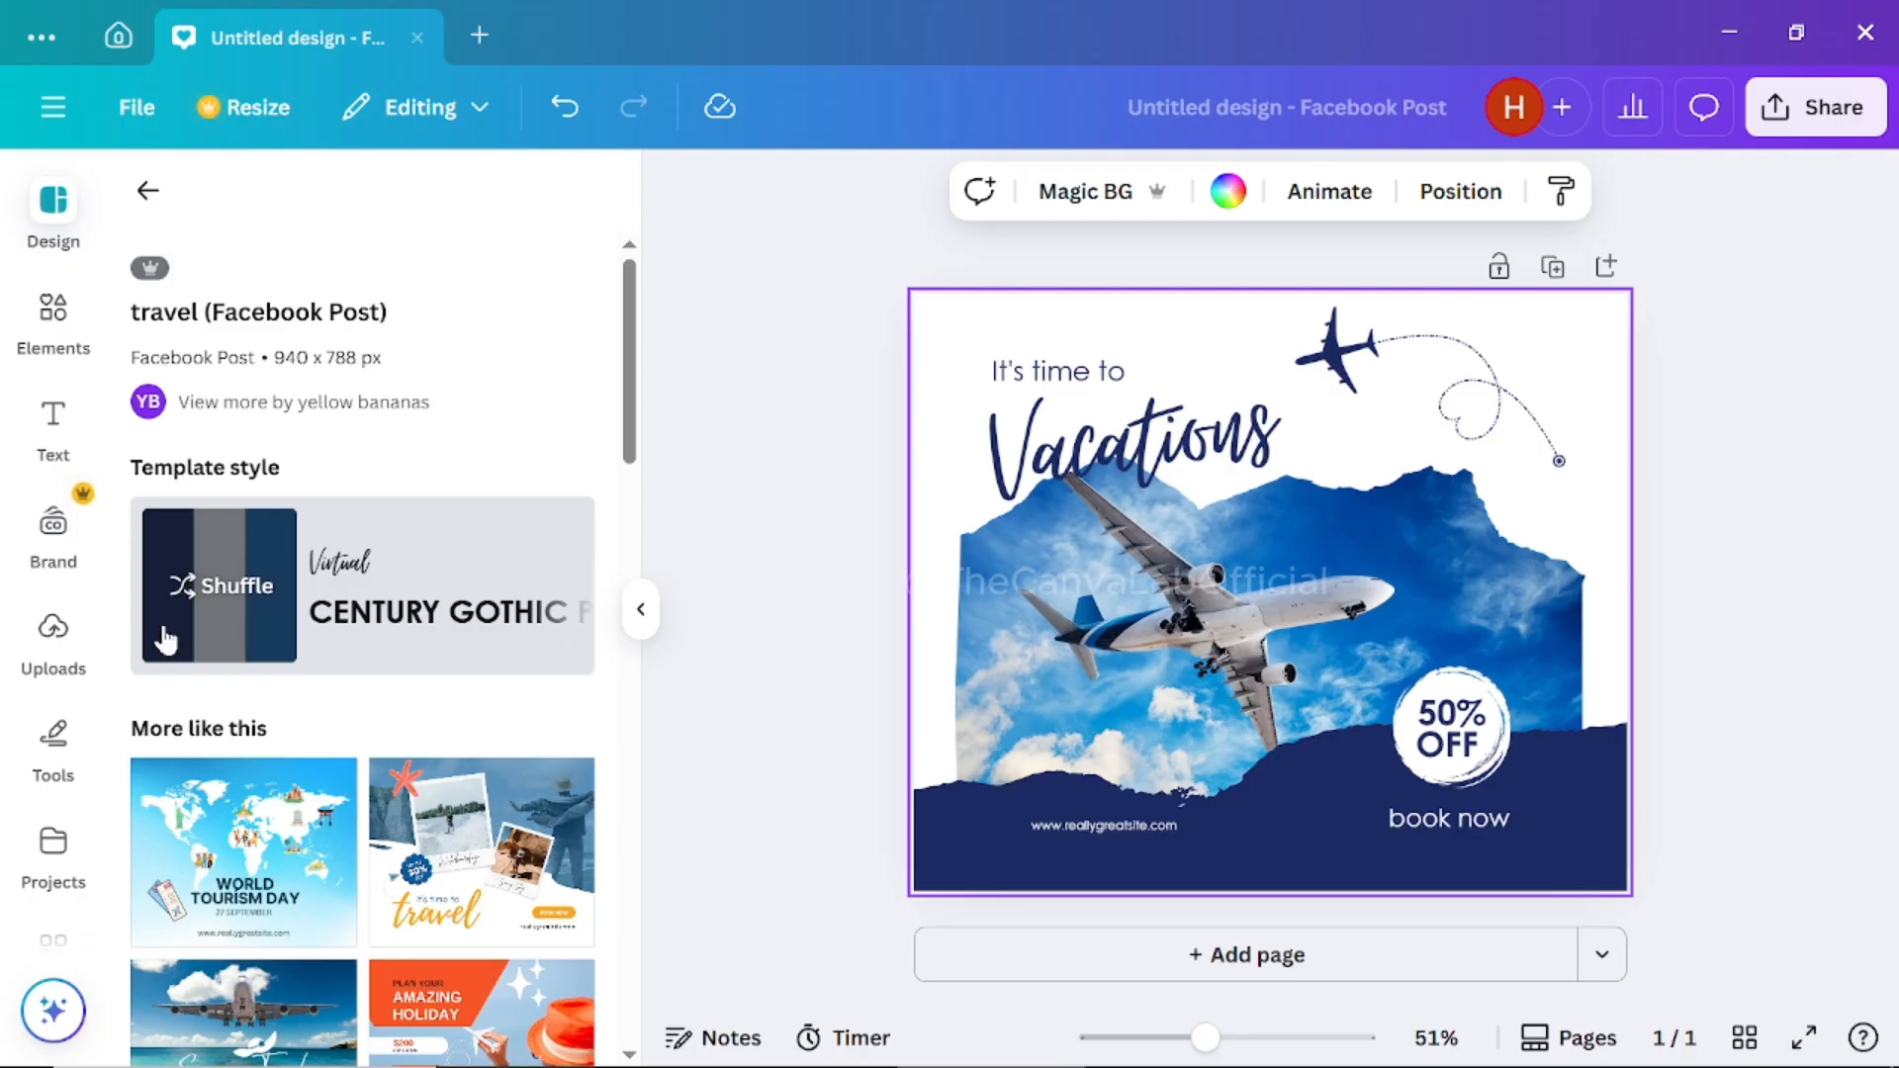
{"action": "left_click", "coordinate": [205, 638]}
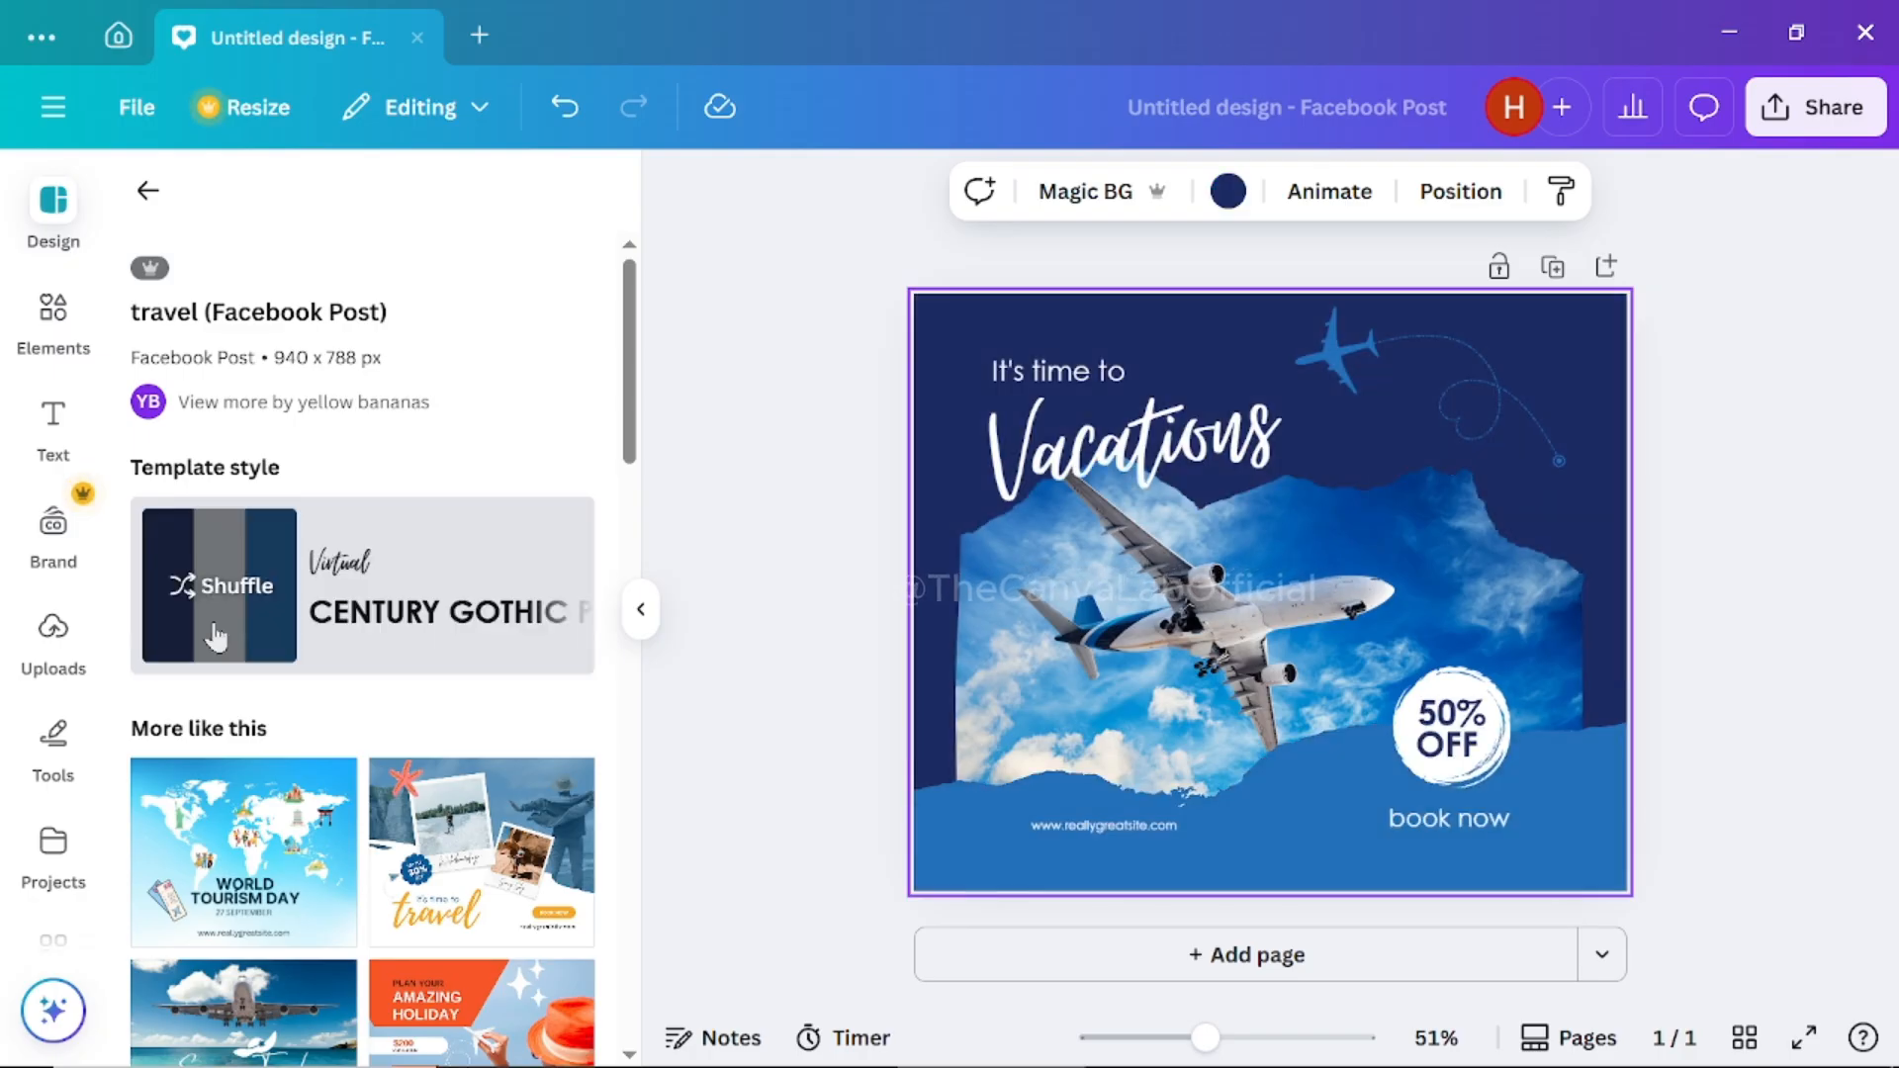
{"action": "left_click", "coordinate": [280, 627]}
Delete the airplane image from the torn-edge frame, keeping the frame itself
{"action": "left_click", "coordinate": [1286, 473]}
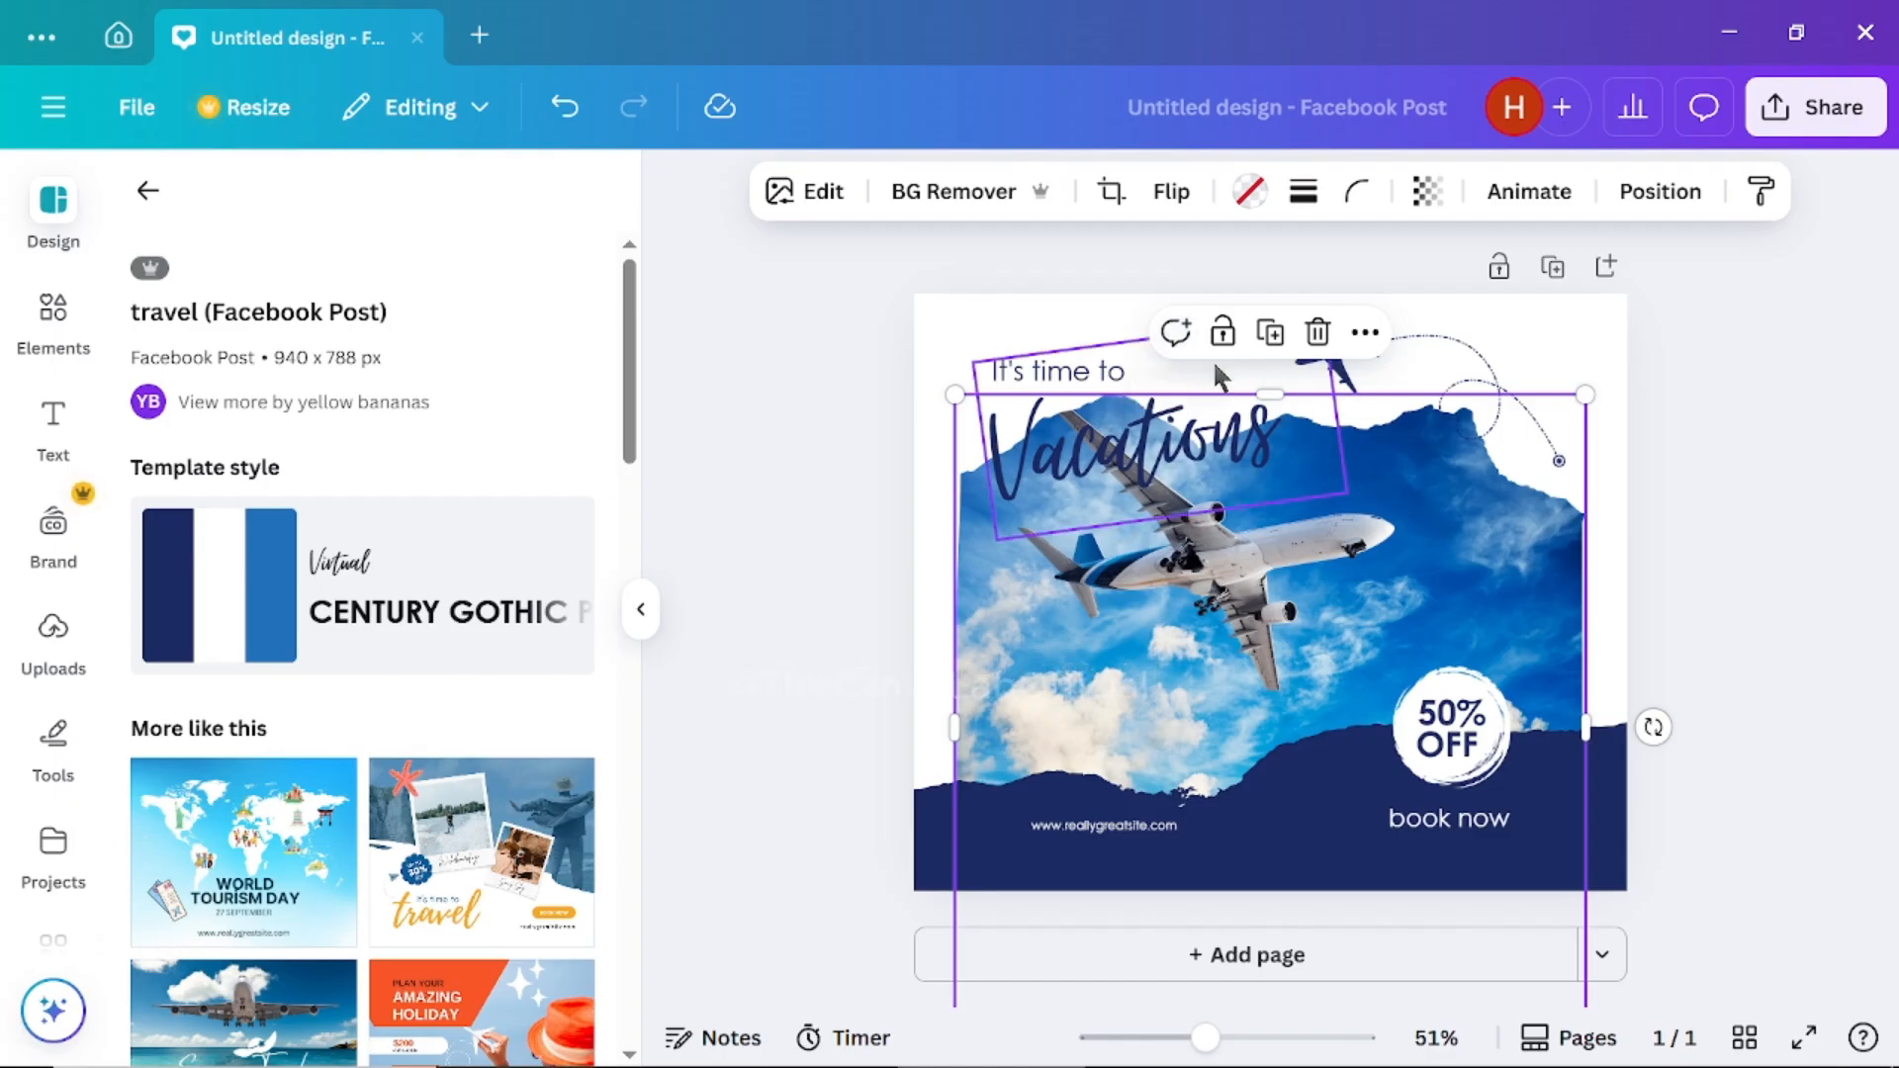
{"action": "left_click", "coordinate": [1317, 337]}
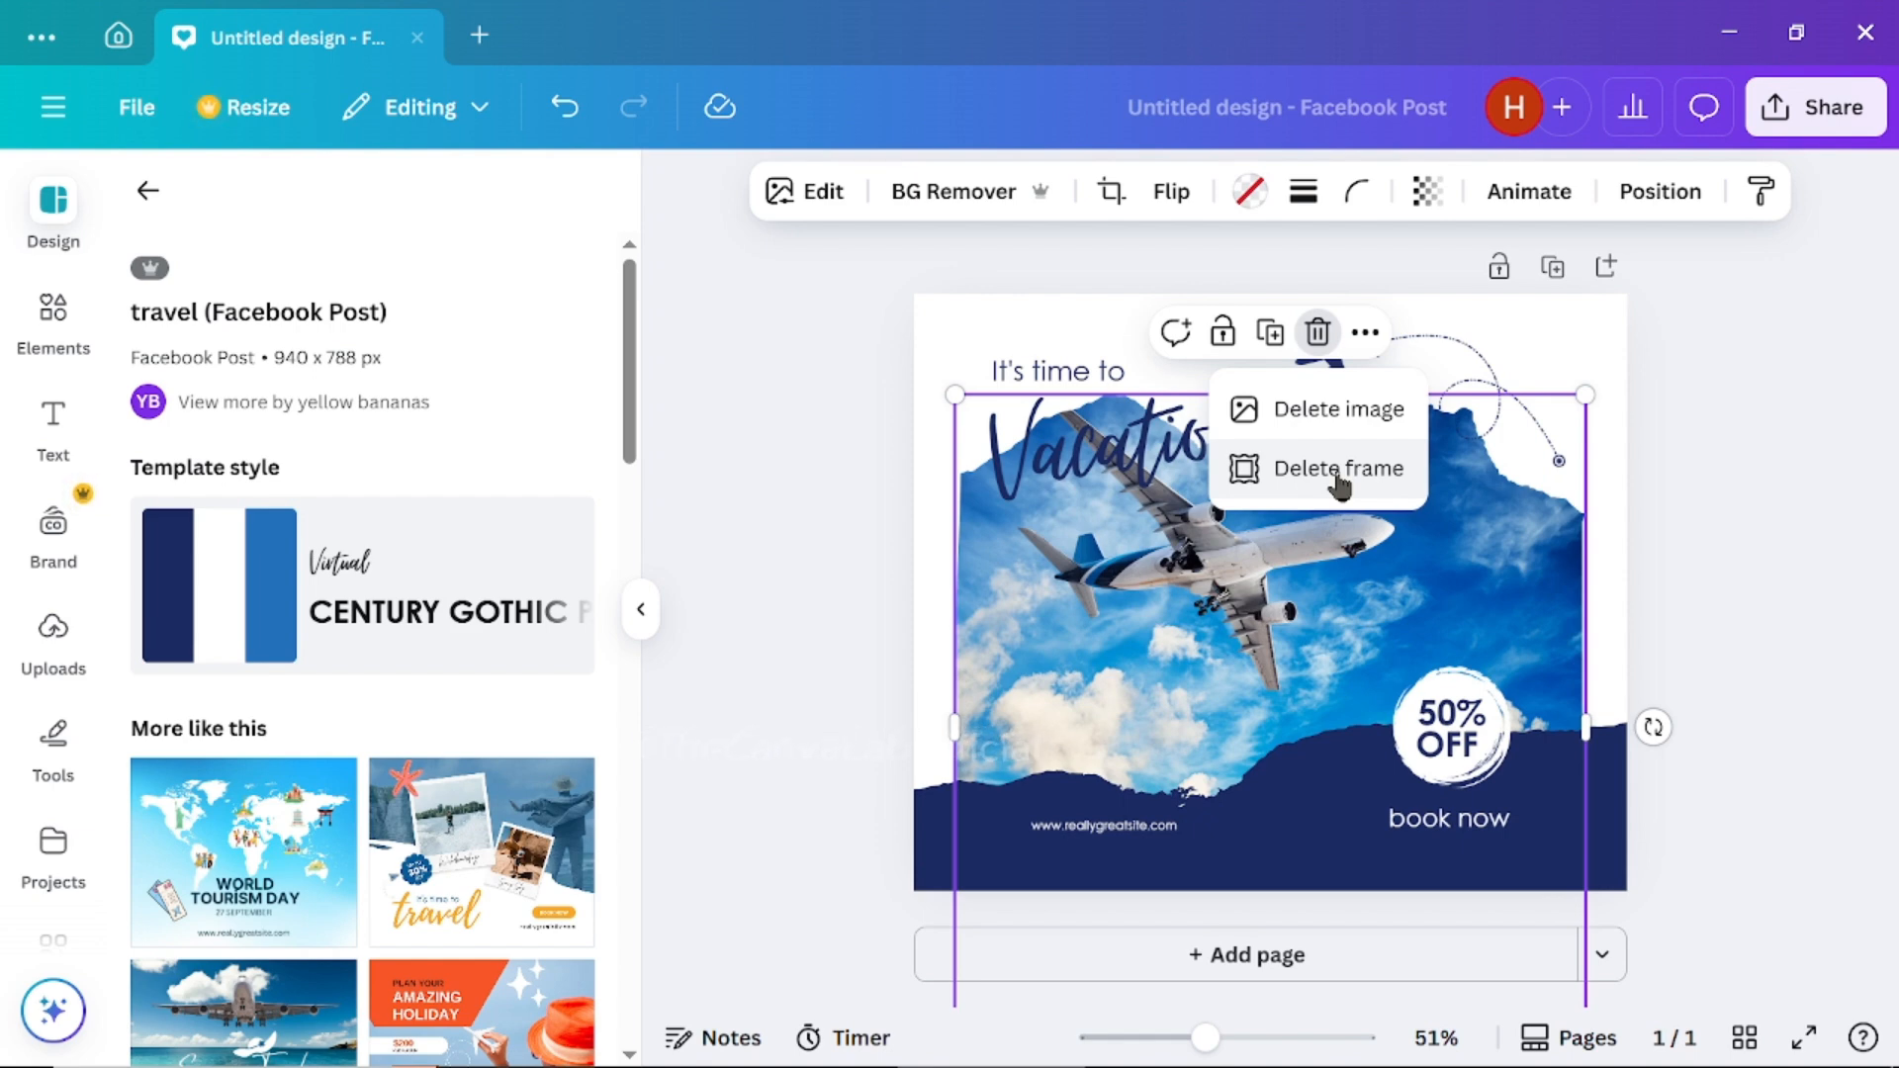
{"action": "left_click", "coordinate": [1335, 413]}
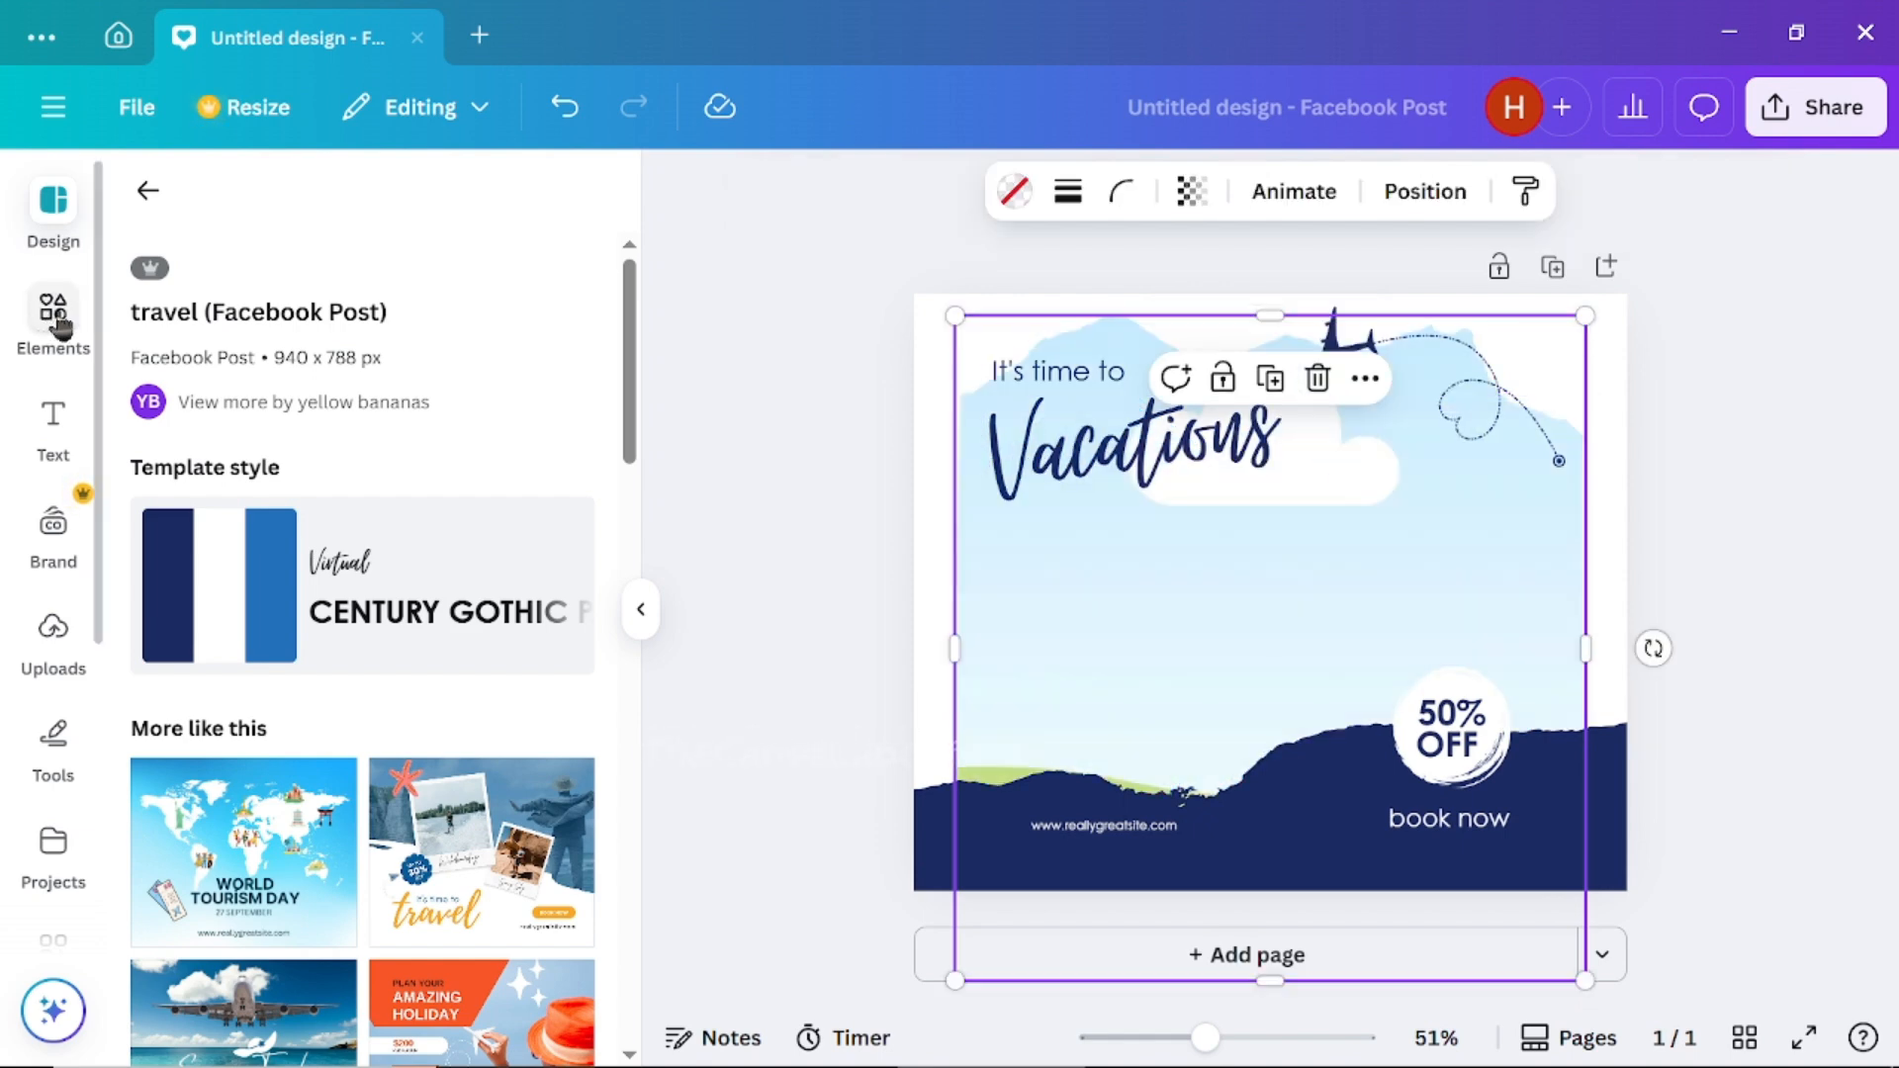
Search the elements for "big bus" and add the white coach bus photo to the page
{"action": "left_click", "coordinate": [58, 322]}
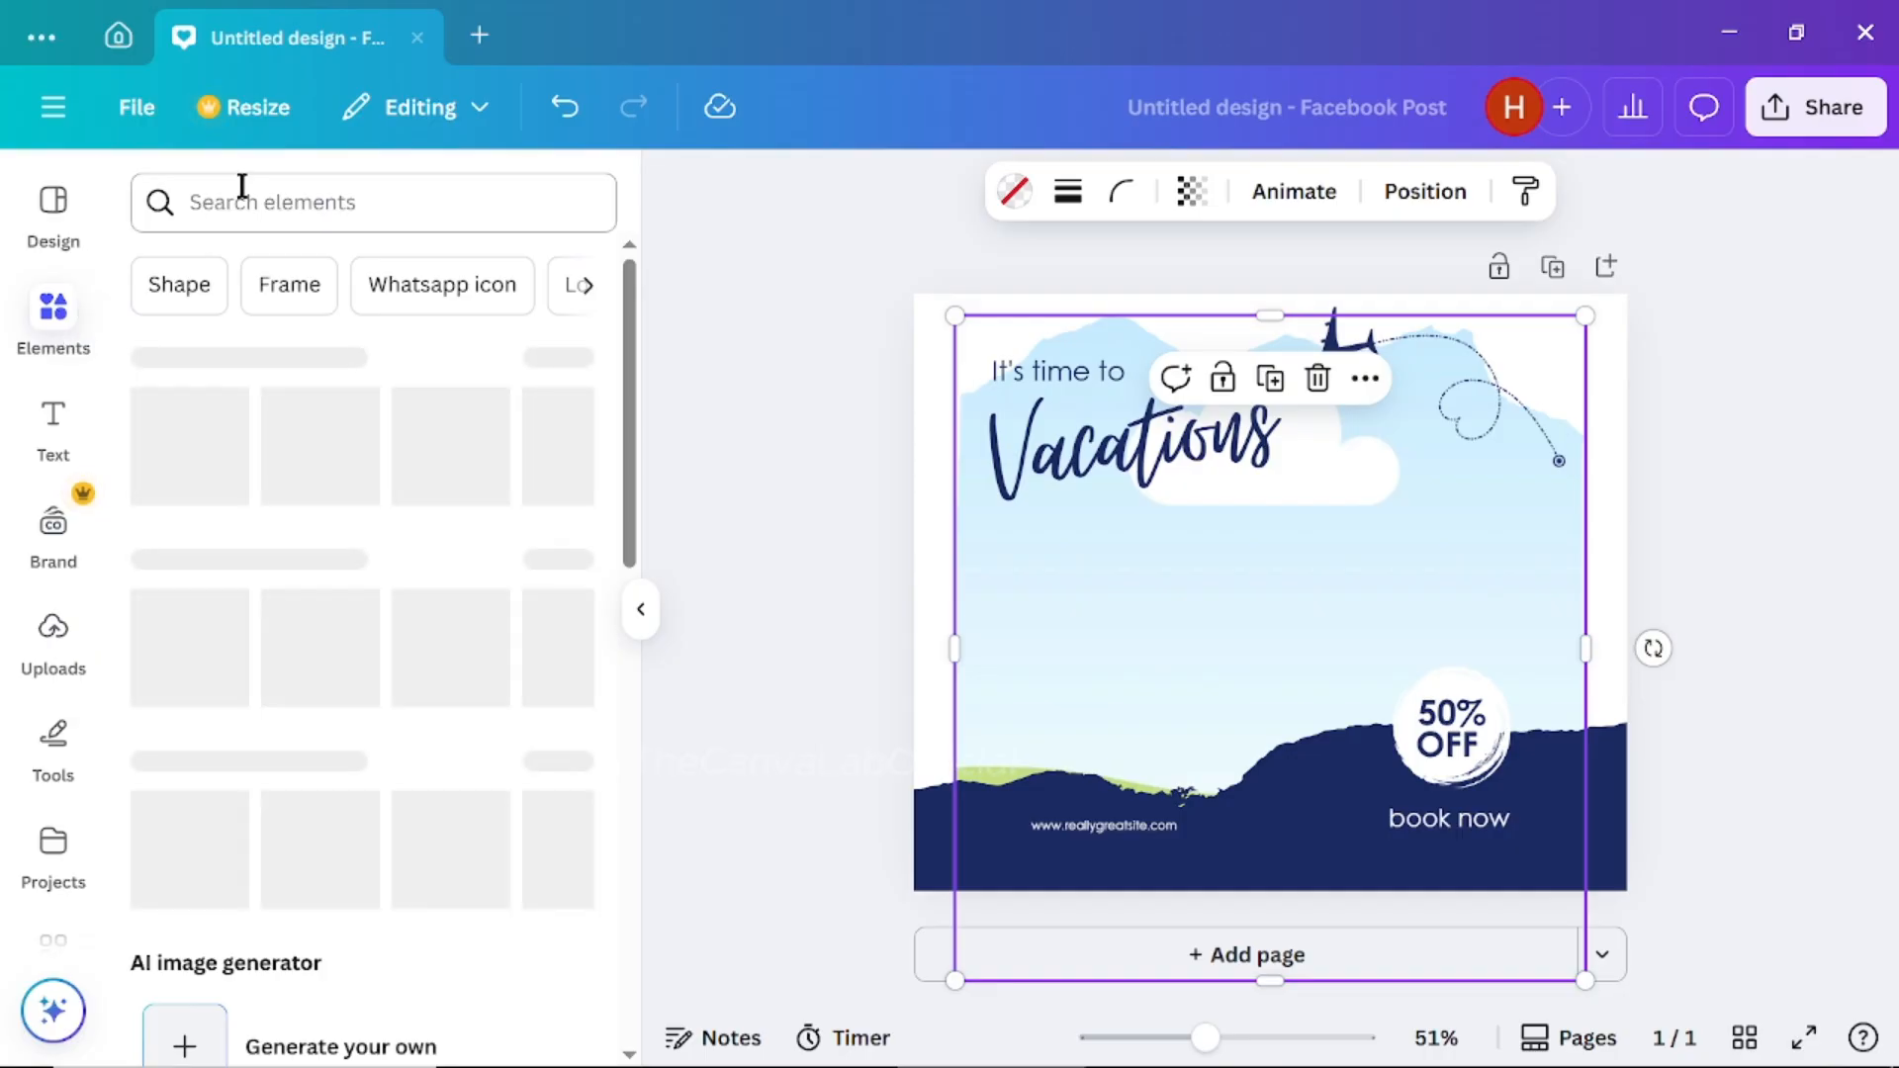
{"action": "left_click", "coordinate": [255, 212]}
{"action": "type", "text": "big bus"}
{"action": "key", "text": "Return"}
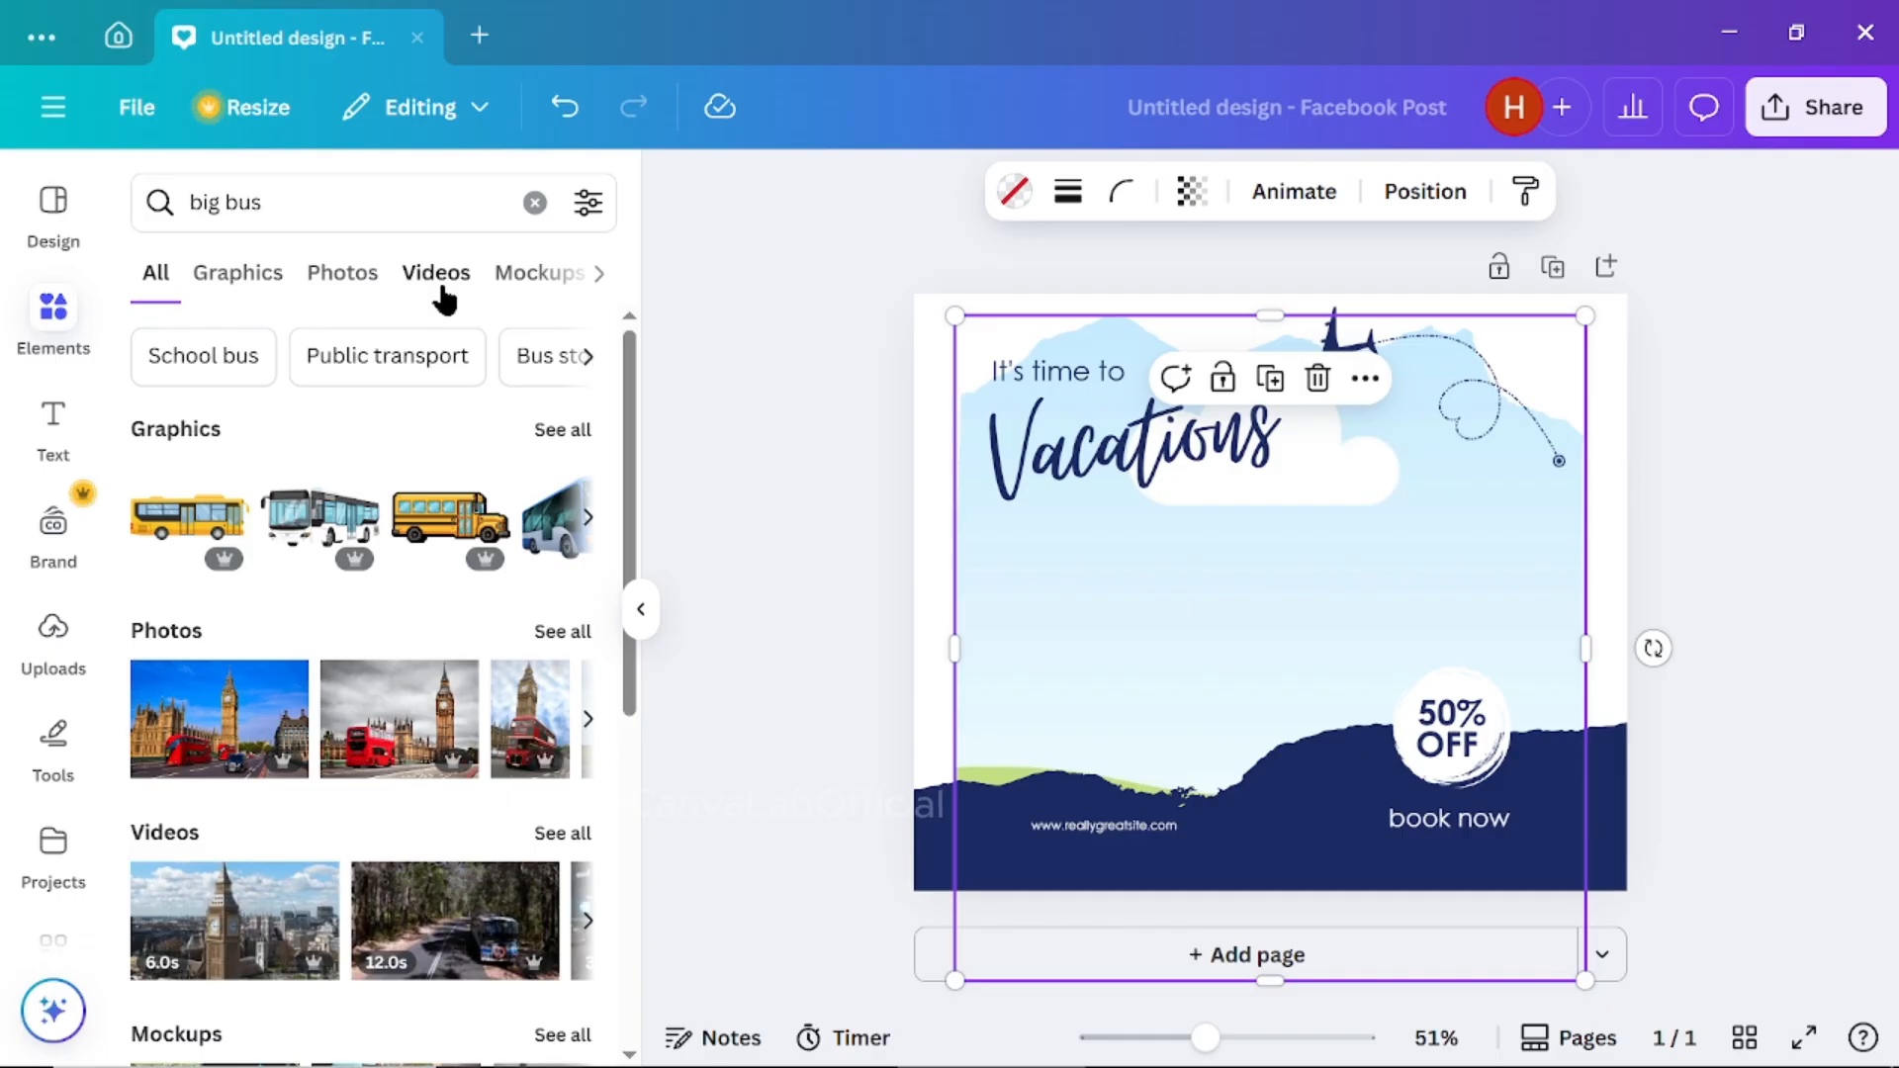
{"action": "left_click", "coordinate": [342, 272]}
{"action": "left_click", "coordinate": [434, 681]}
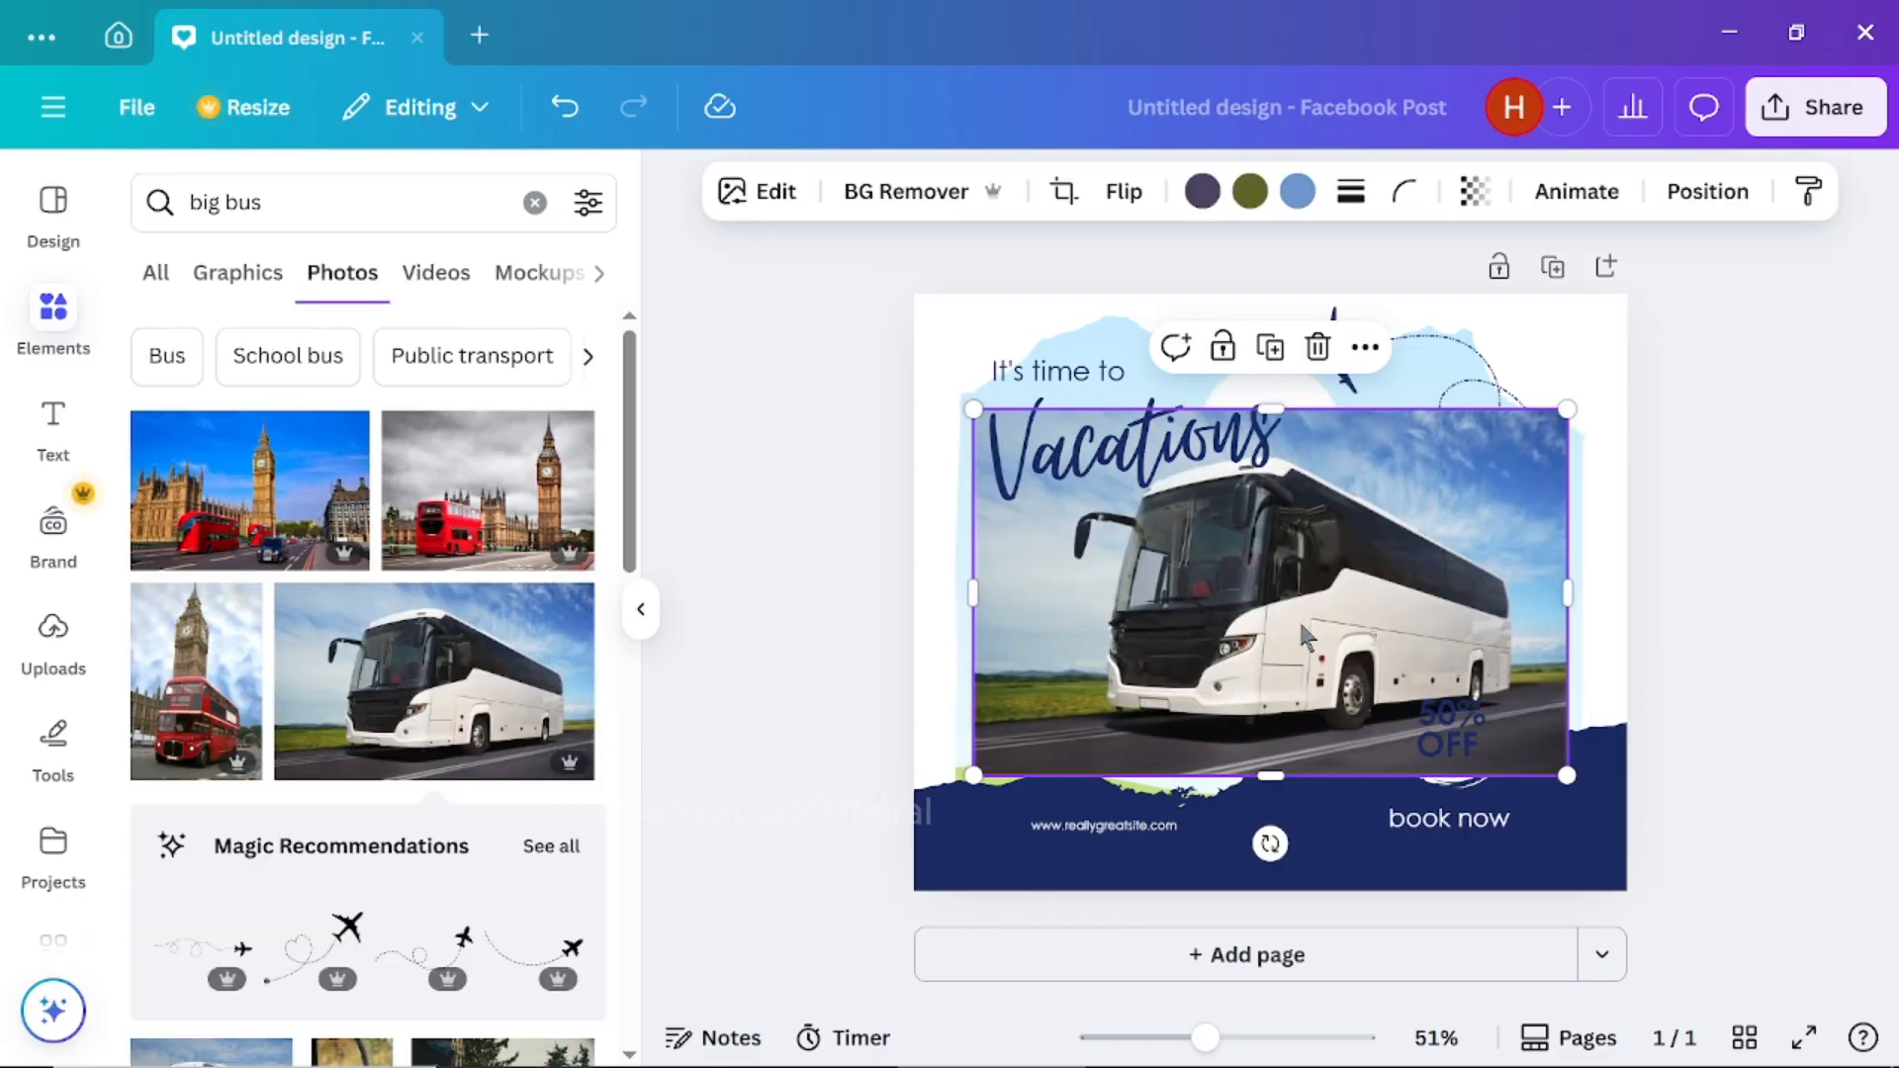
Place the bus photo inside the empty torn-edge frame and nudge the filled frame slightly right and up
{"action": "left_click_drag", "start_coordinate": [1285, 603], "coordinate": [1212, 593]}
{"action": "left_click_drag", "start_coordinate": [1249, 593], "coordinate": [1268, 589]}
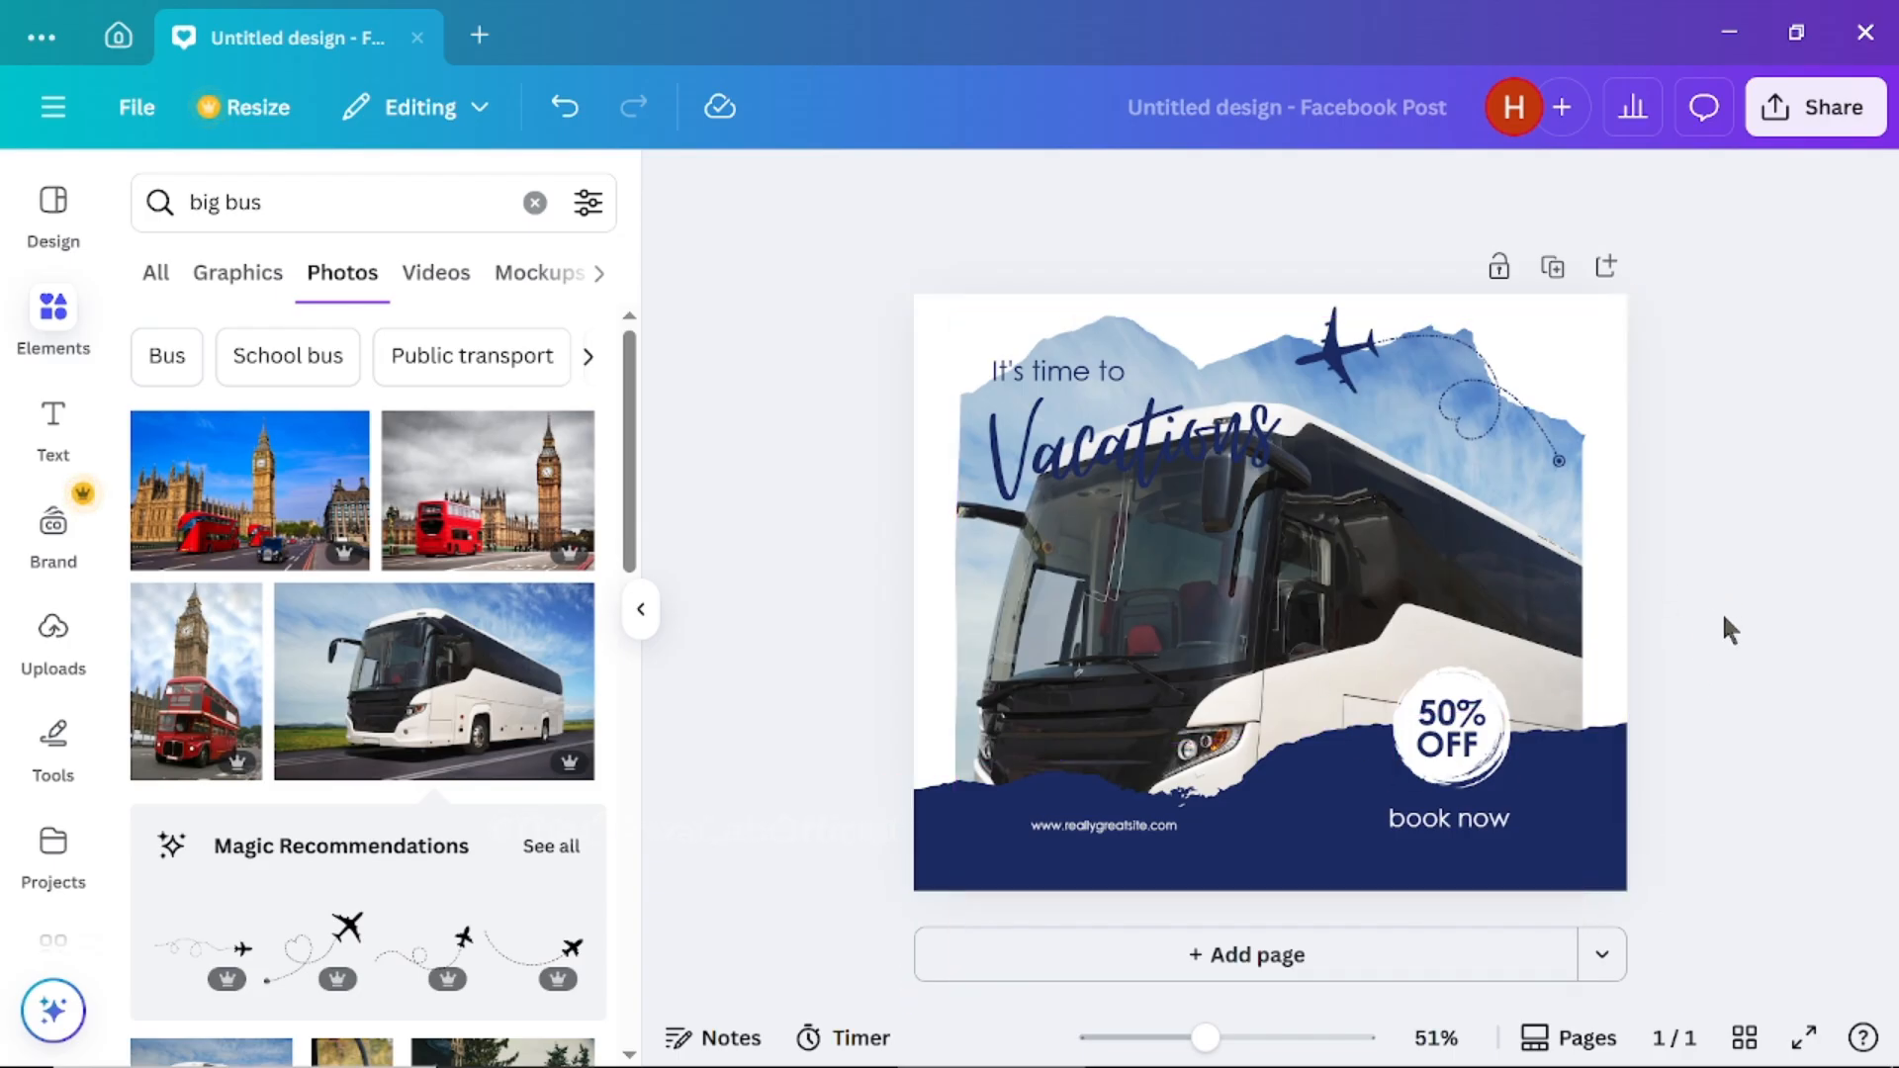
{"action": "mouse_move", "coordinate": [1169, 599]}
{"action": "left_mouse_down"}
{"action": "mouse_move", "coordinate": [1217, 606]}
{"action": "mouse_move", "coordinate": [1186, 607]}
{"action": "left_mouse_up"}
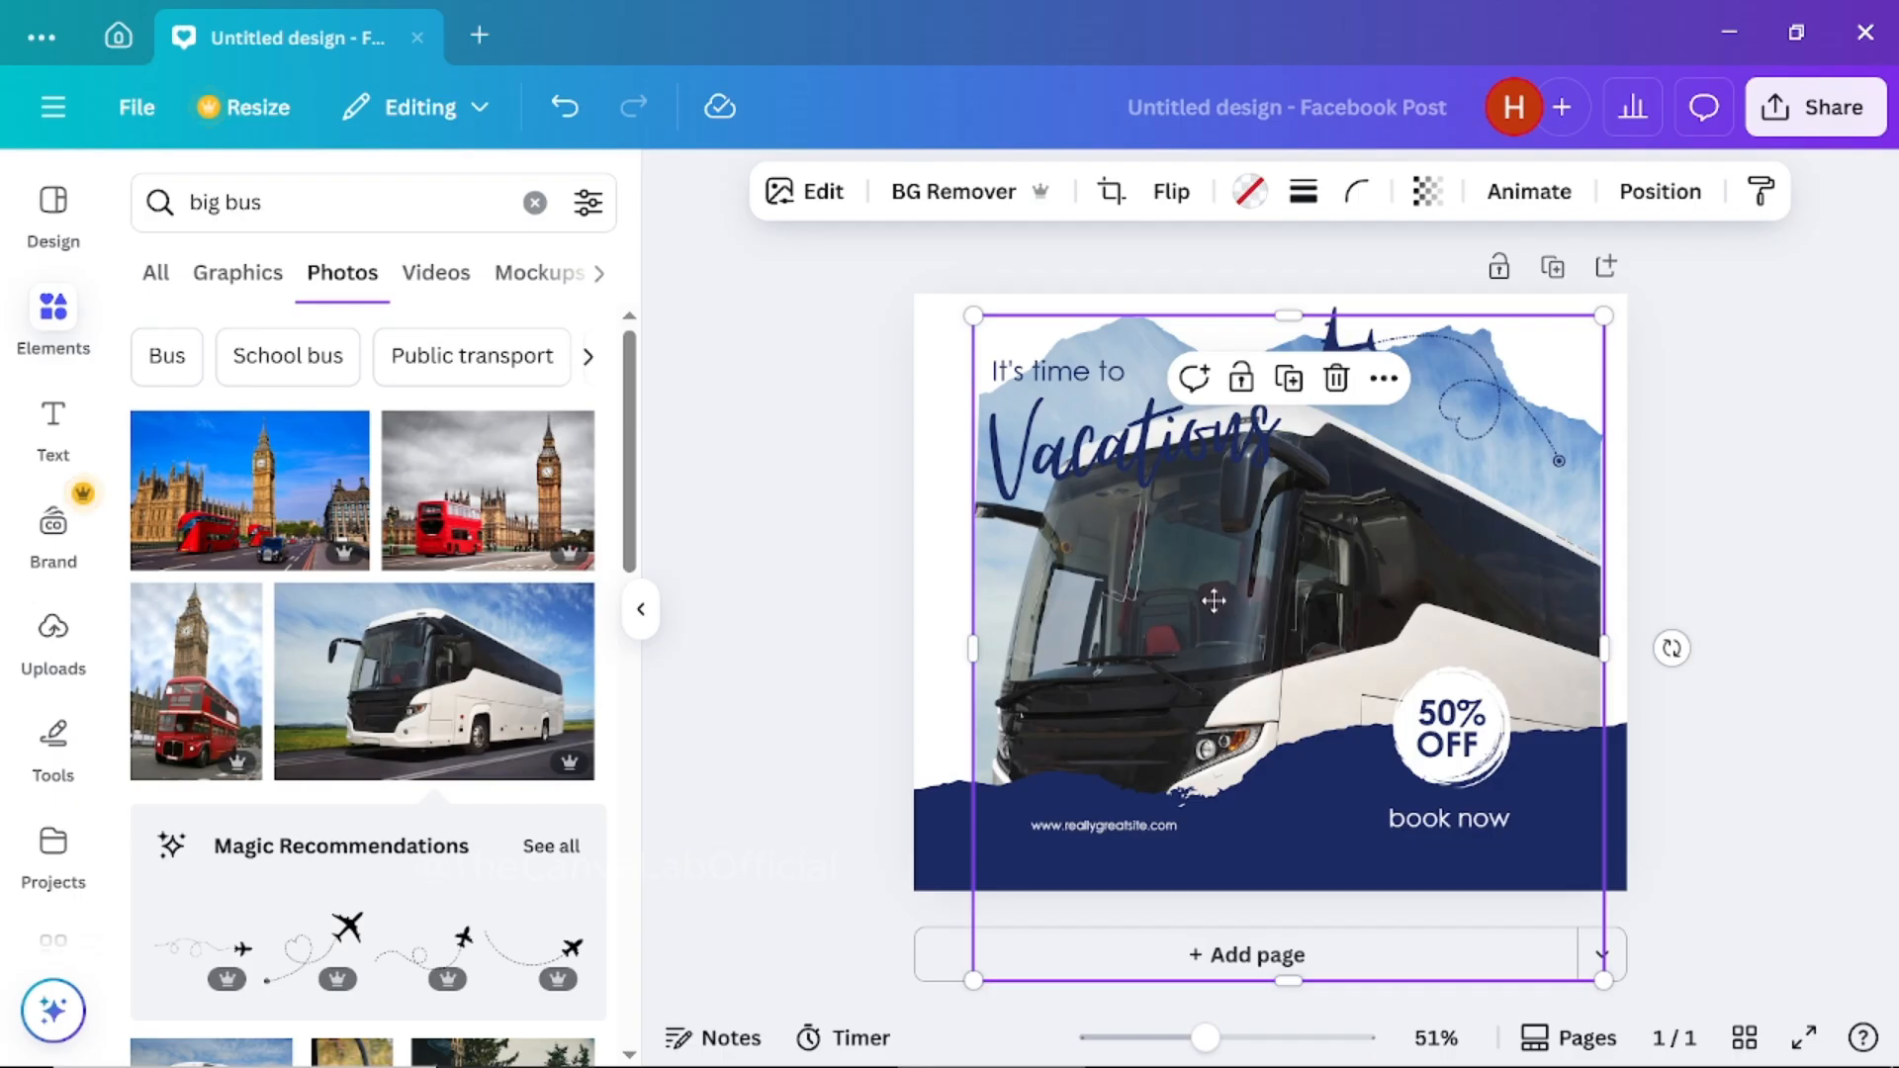
{"action": "left_click_drag", "start_coordinate": [1212, 597], "coordinate": [1203, 576]}
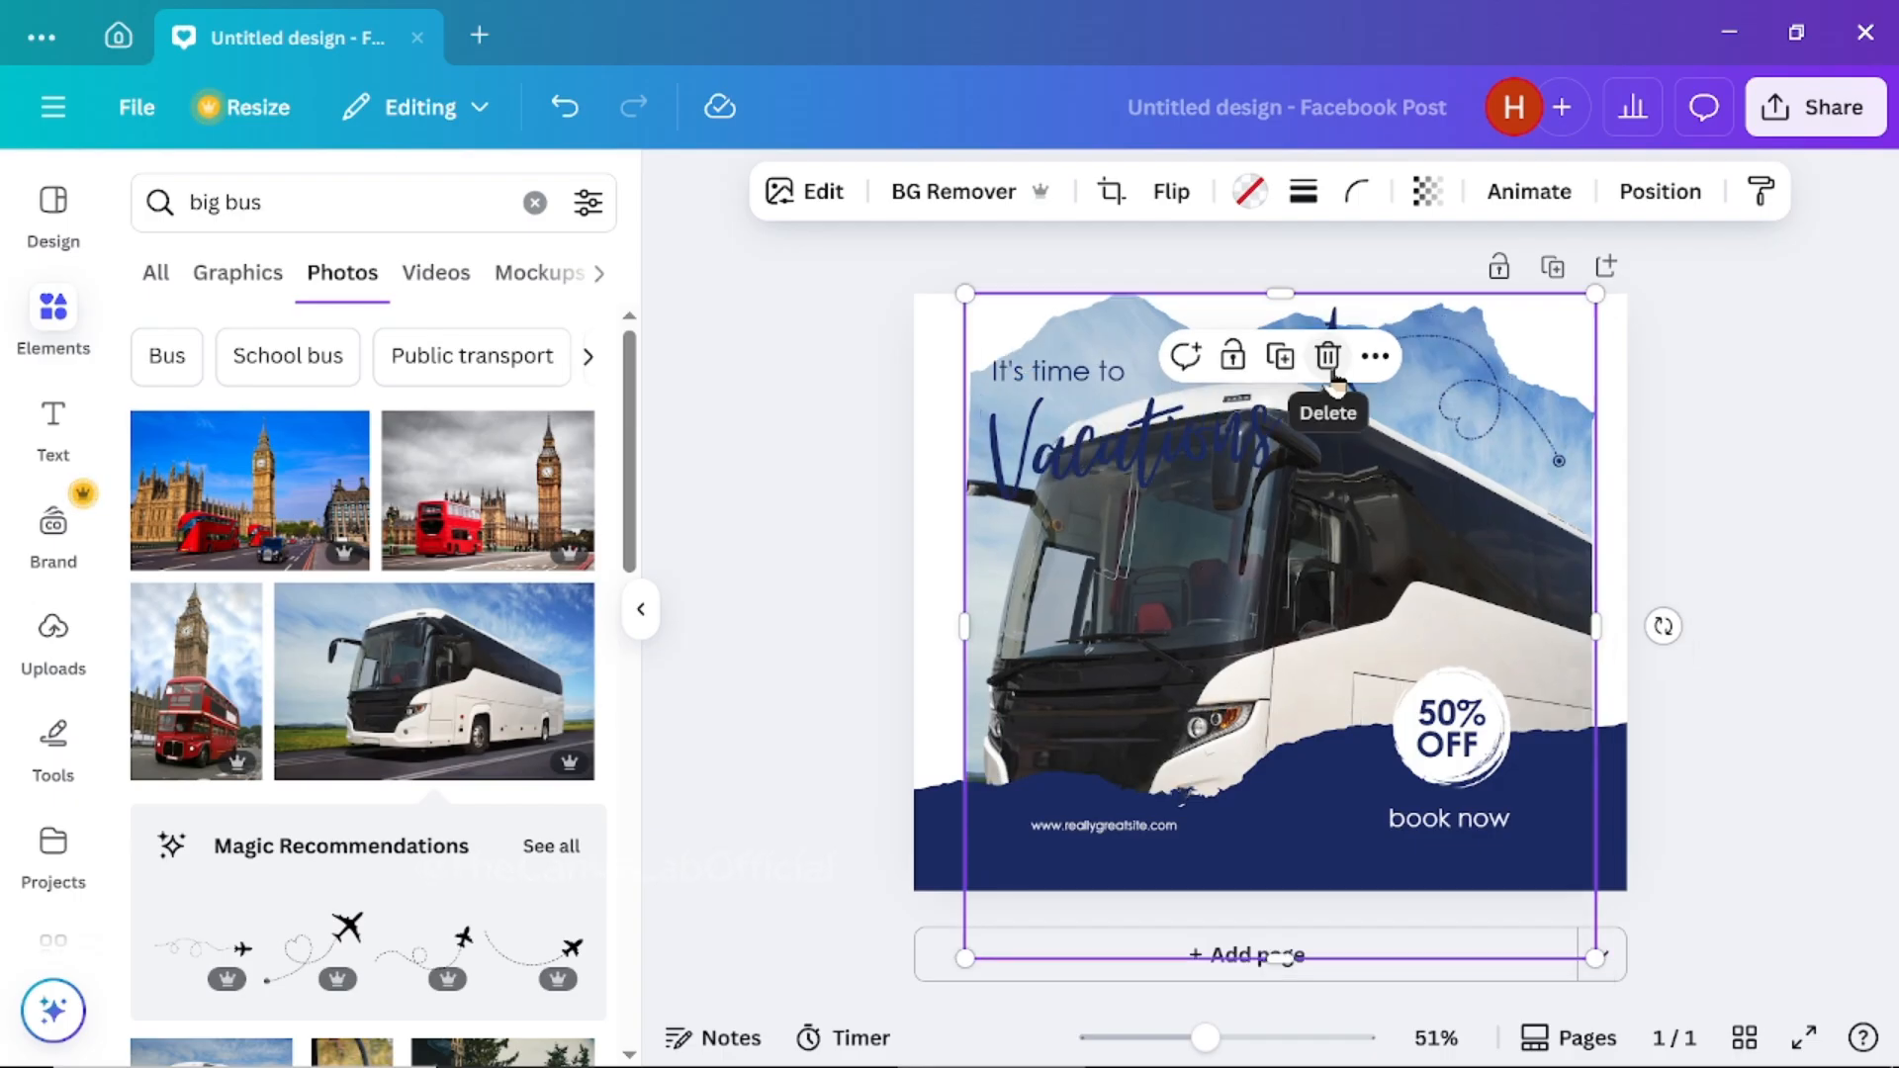
Duplicate the bus photo frame and shift it slightly up and to the left
{"action": "left_click", "coordinate": [1282, 358]}
{"action": "mouse_move", "coordinate": [1247, 567]}
{"action": "left_mouse_down"}
{"action": "mouse_move", "coordinate": [1331, 584]}
{"action": "mouse_move", "coordinate": [1309, 555]}
{"action": "mouse_move", "coordinate": [1240, 553]}
{"action": "mouse_move", "coordinate": [1319, 538]}
{"action": "mouse_move", "coordinate": [1227, 551]}
{"action": "left_mouse_up"}
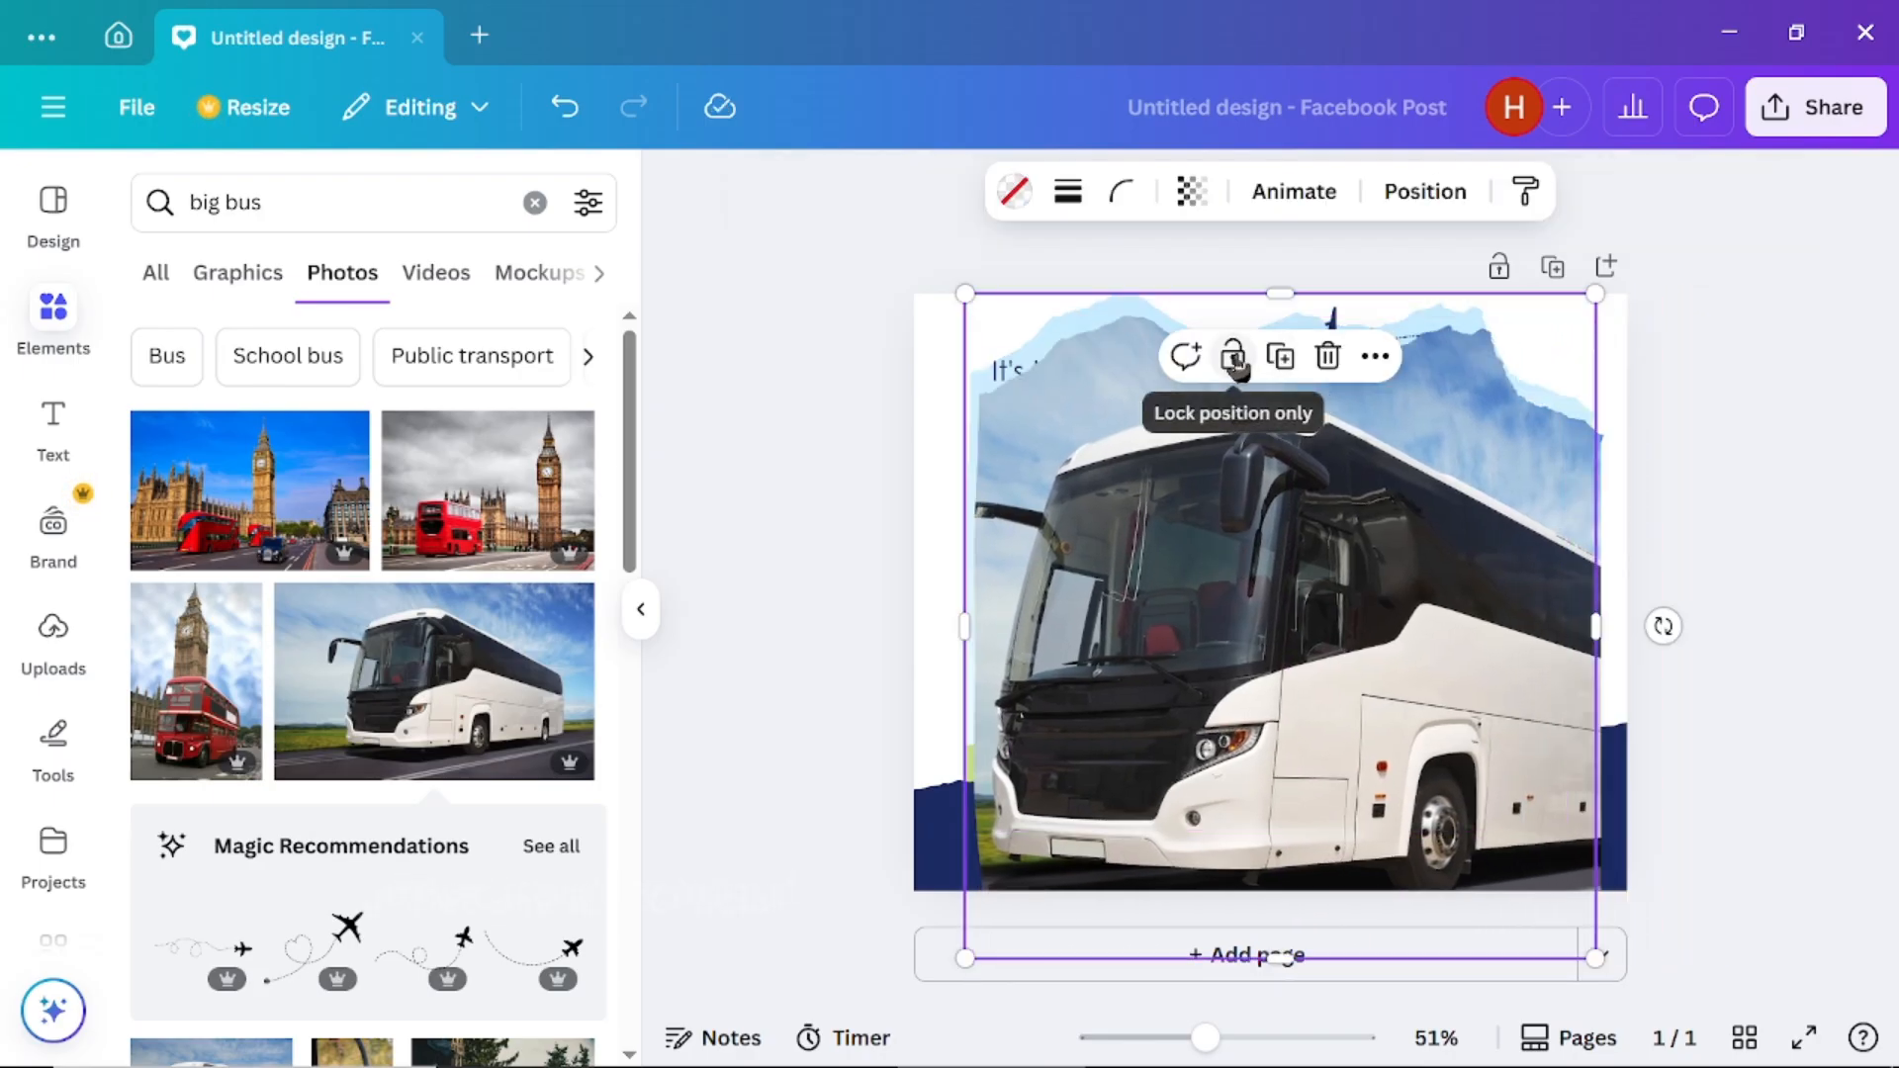
Try the position-only lock and the full lock on the selected frame, unlock it, and delete from it
{"action": "left_click", "coordinate": [1234, 360]}
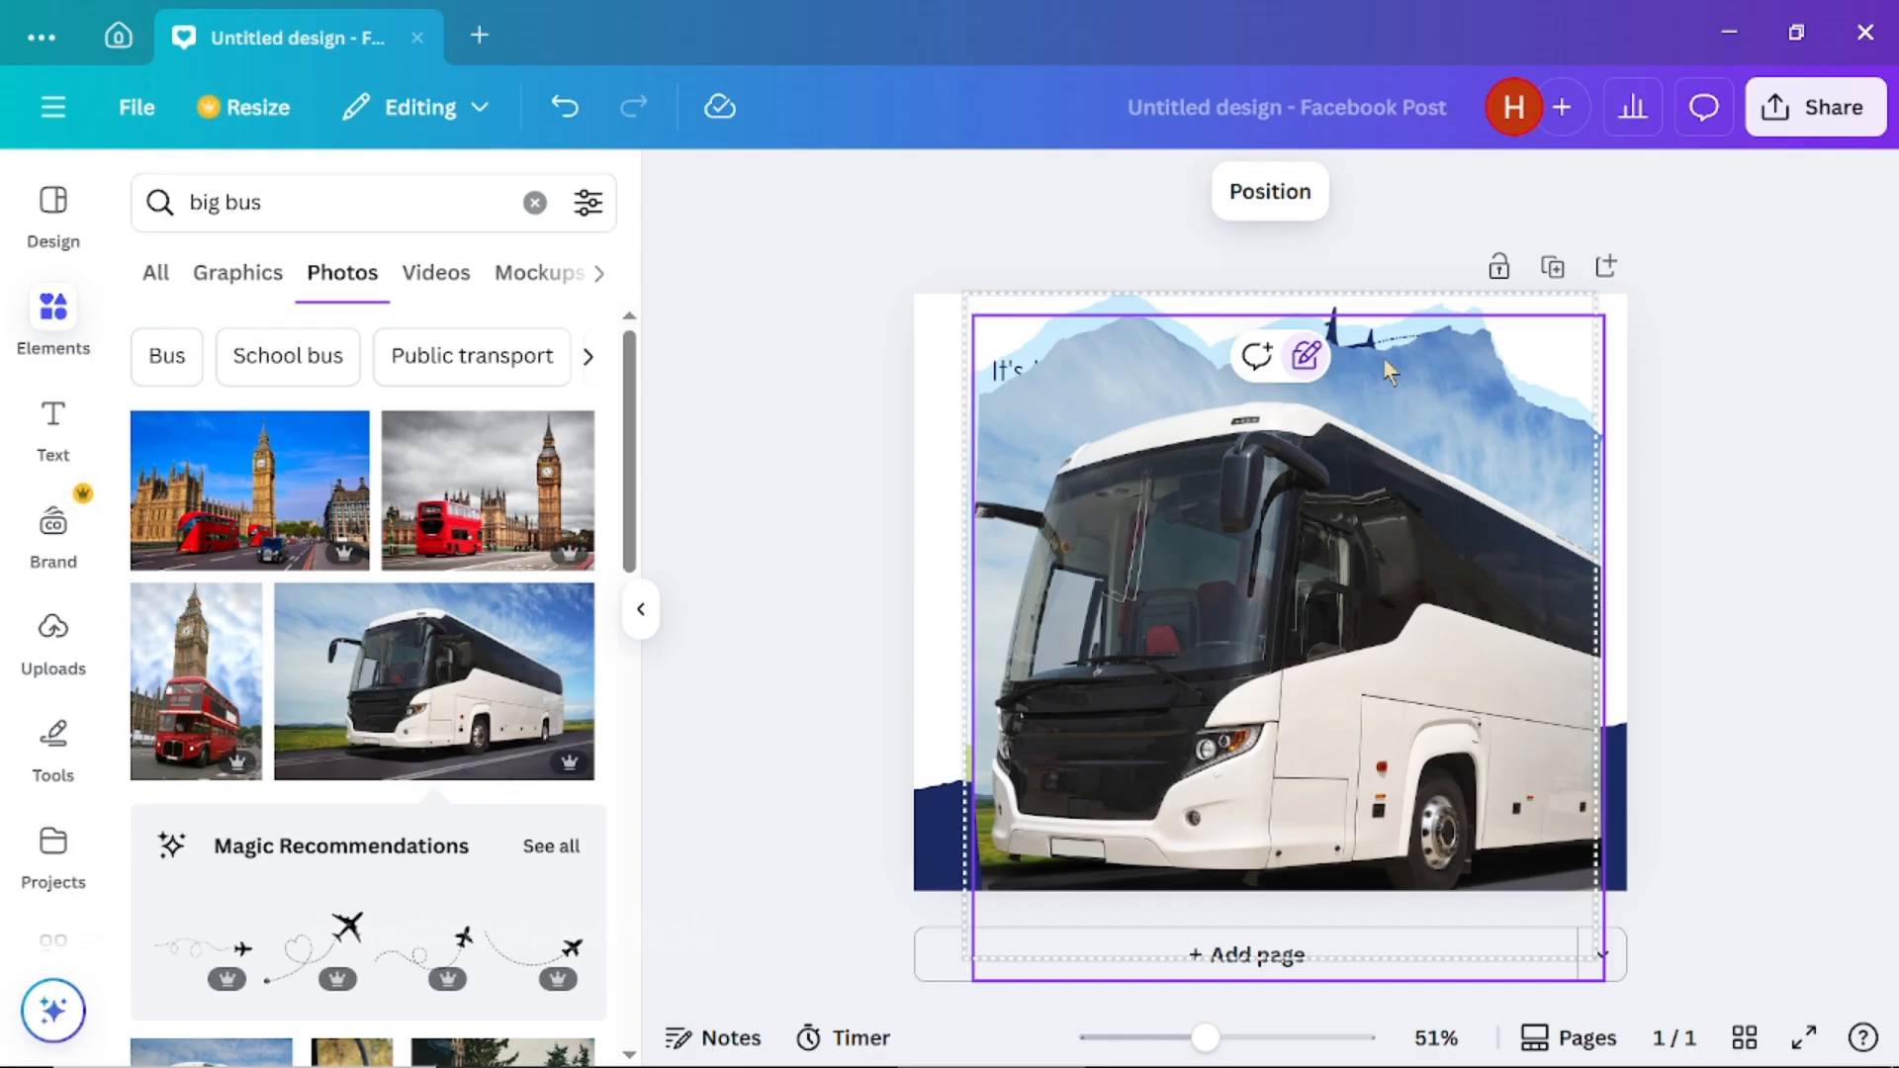
{"action": "left_click", "coordinate": [1305, 358]}
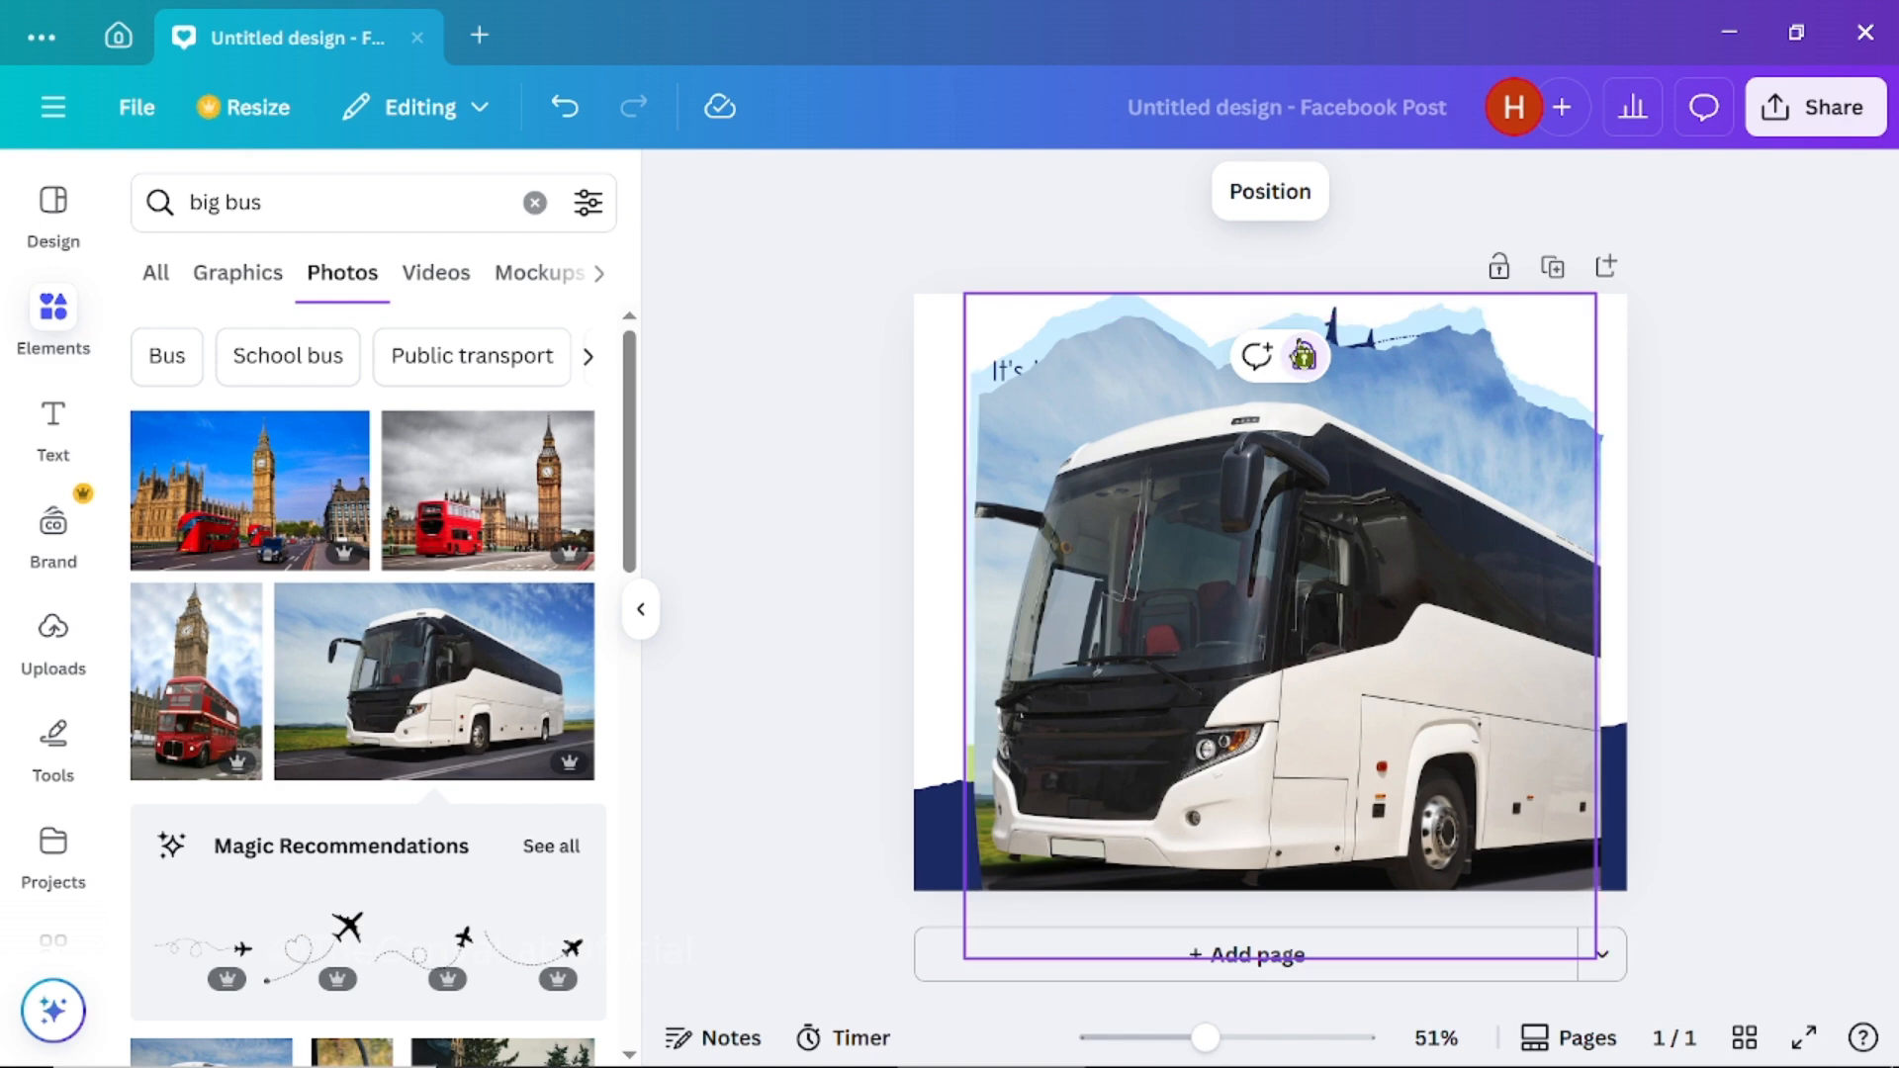
{"action": "left_click", "coordinate": [1303, 356]}
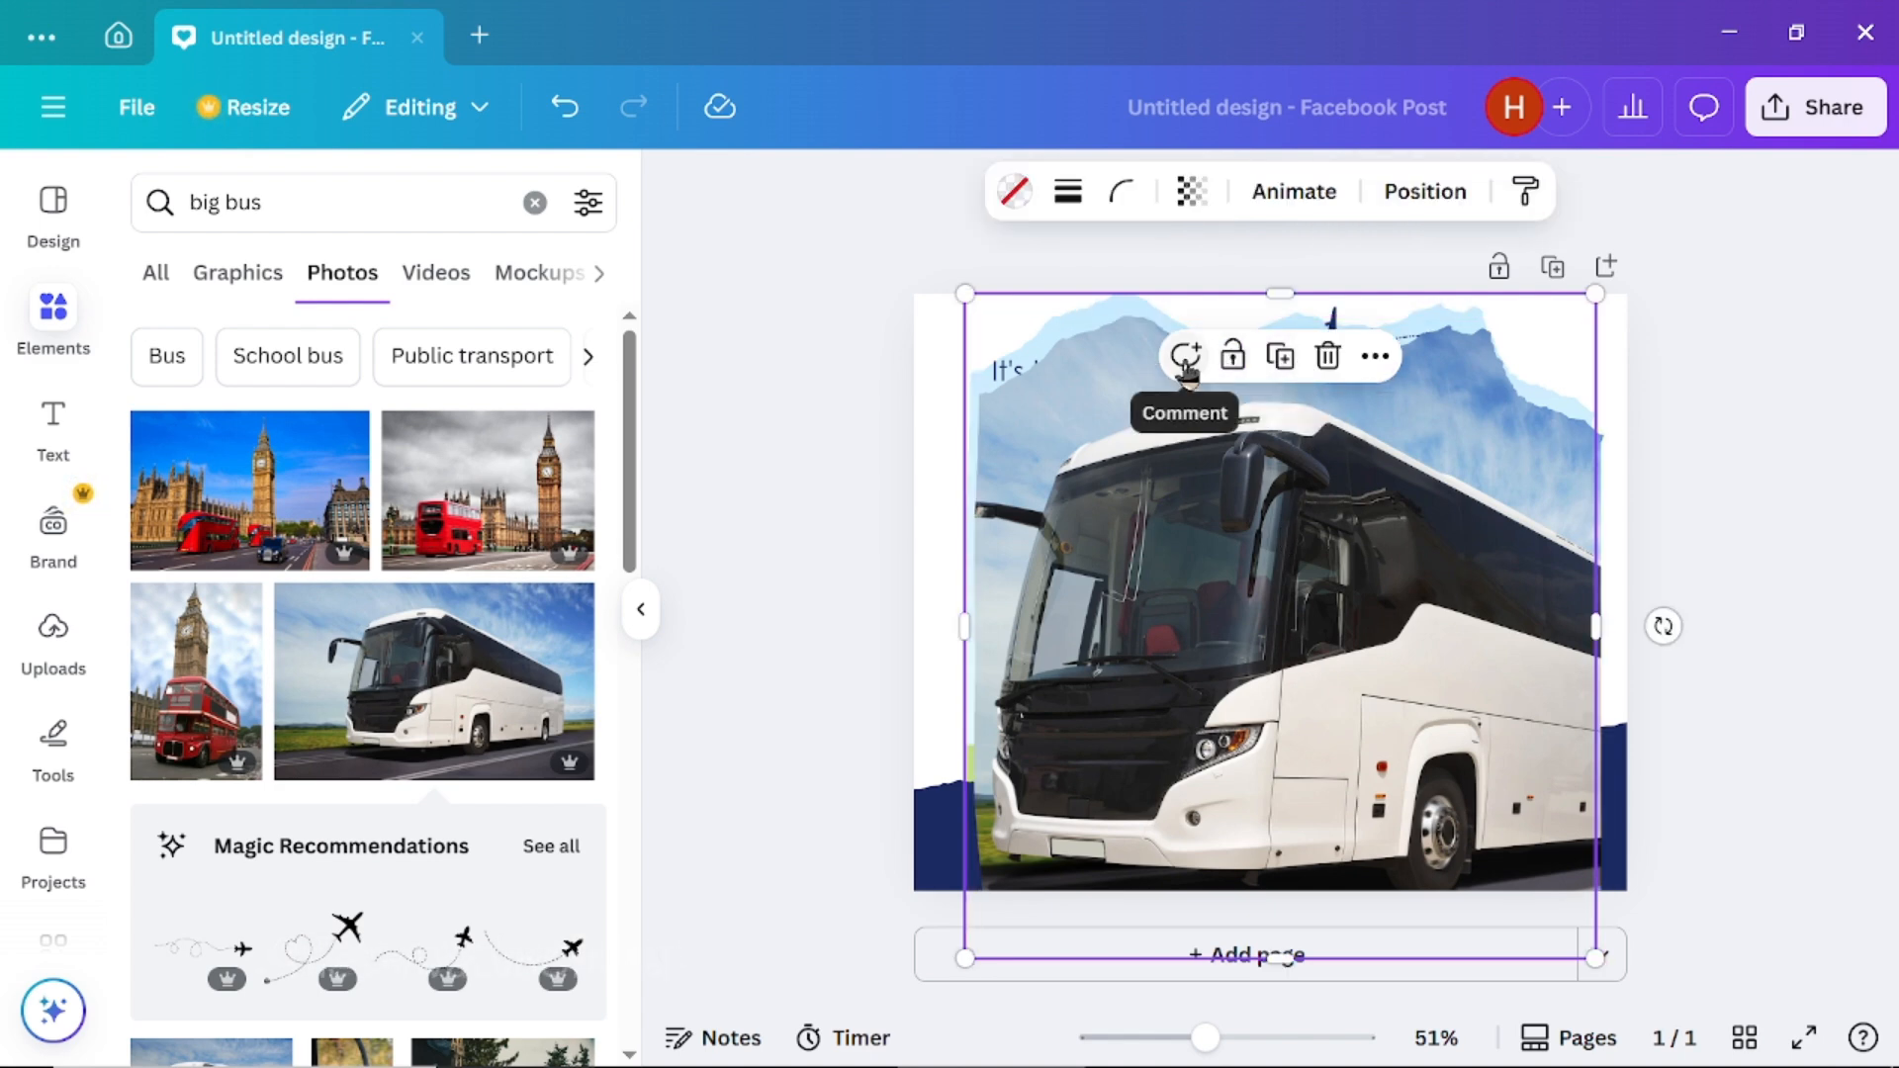
{"action": "left_click", "coordinate": [1327, 356]}
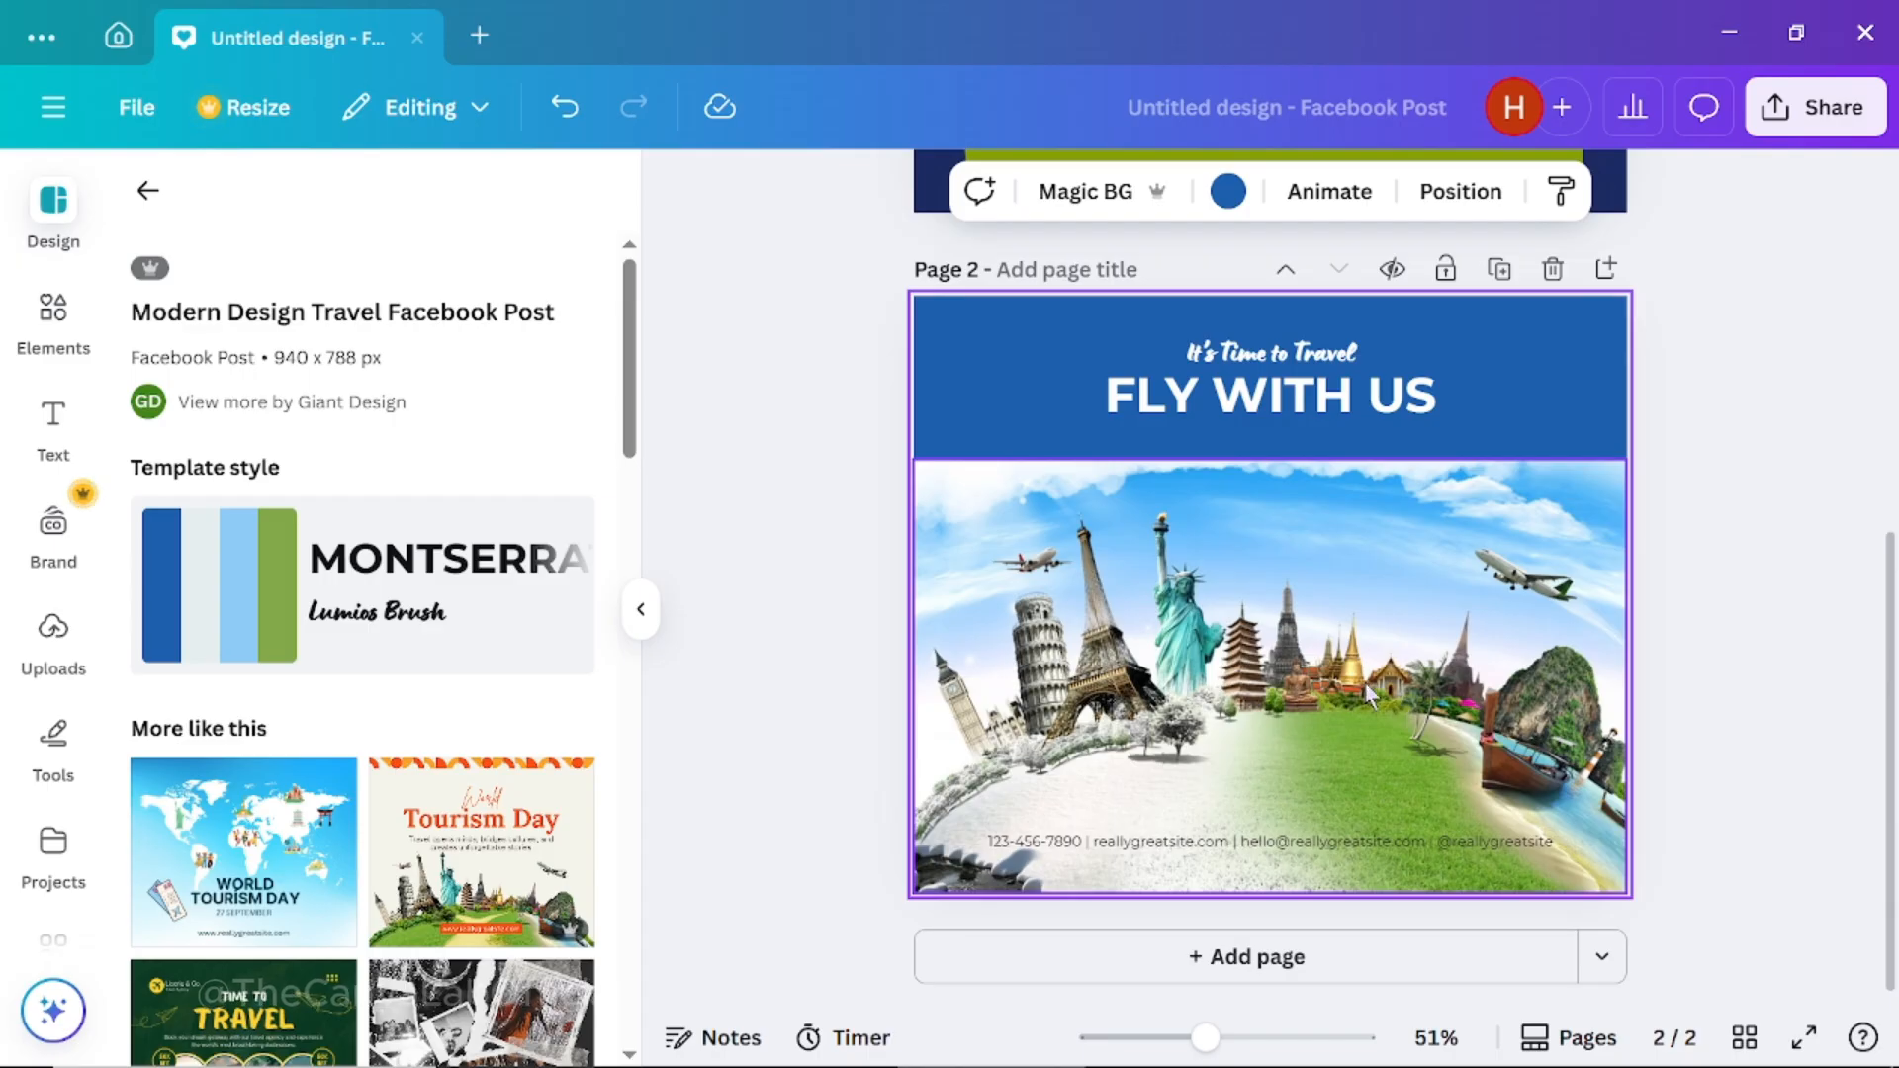
Change the font of the FLY WITH US heading on page 2 to Tomorrow
{"action": "left_click", "coordinate": [1268, 405]}
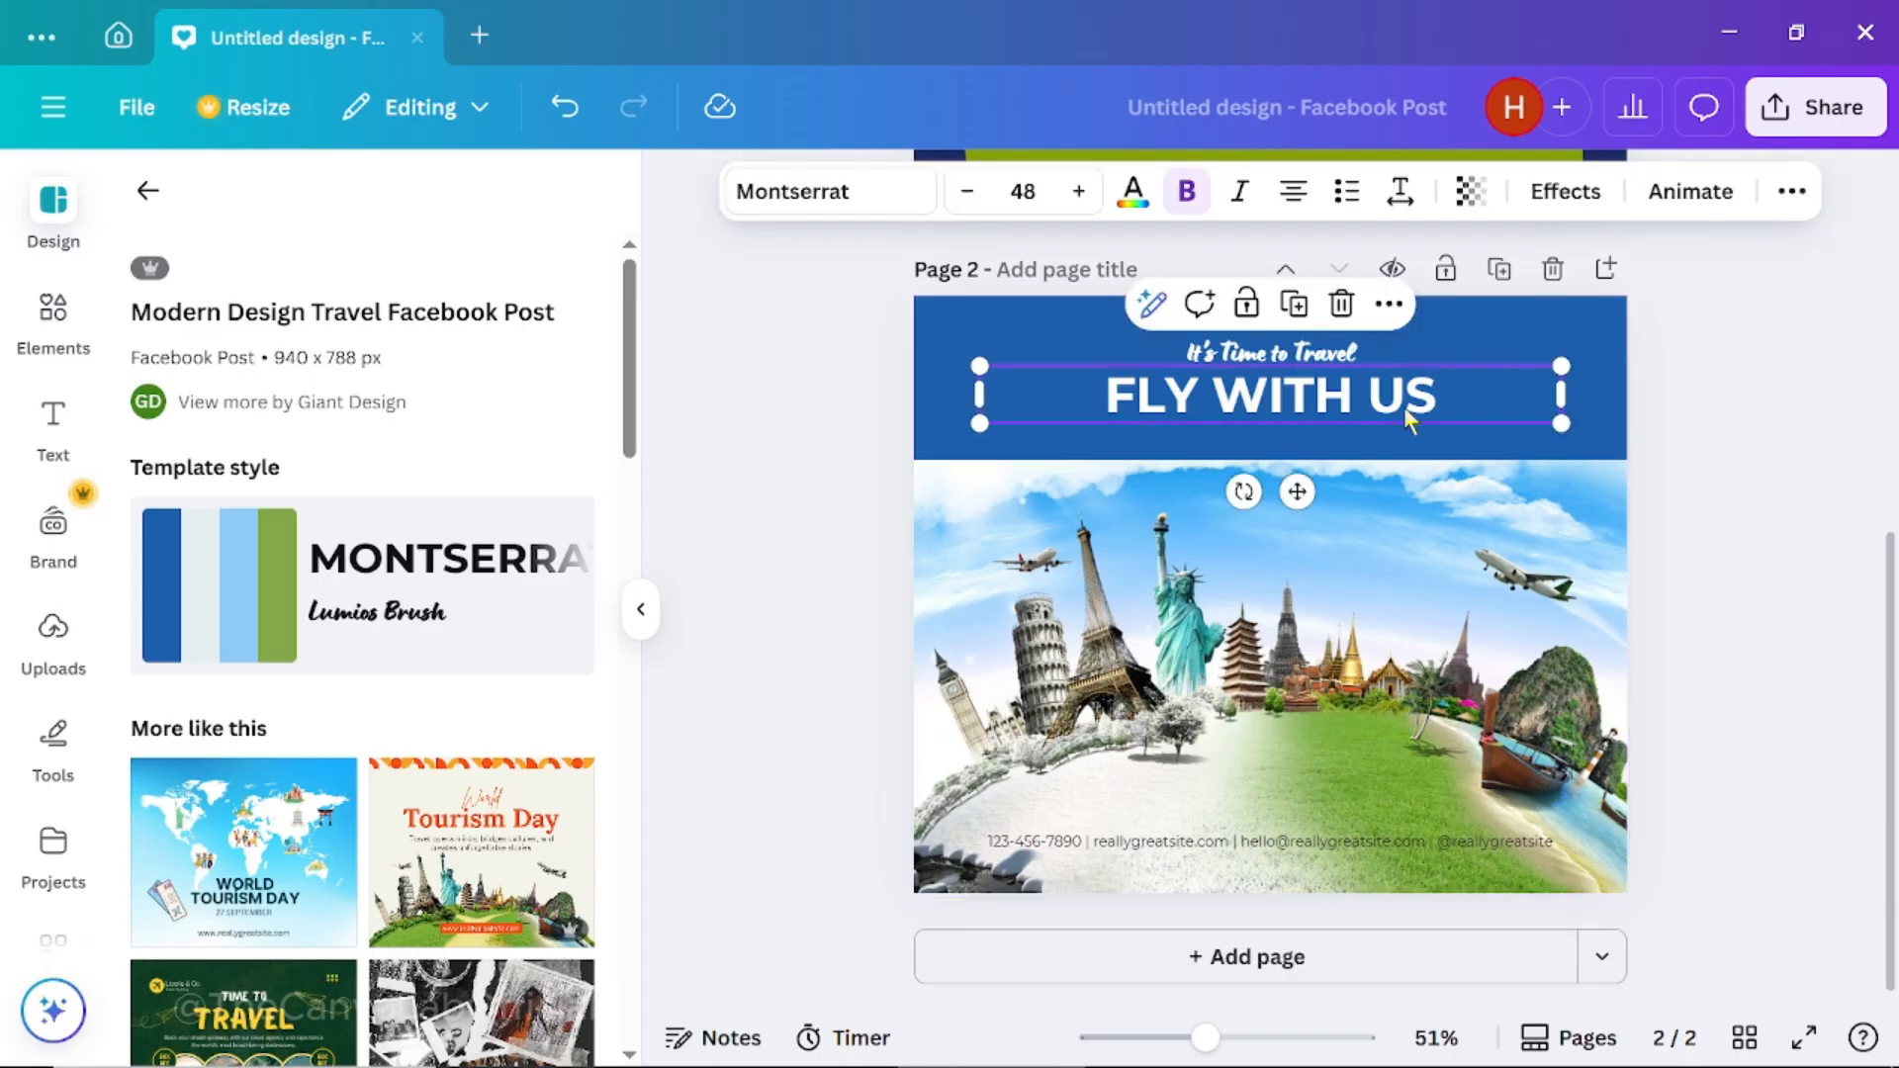
{"action": "left_click", "coordinate": [880, 198]}
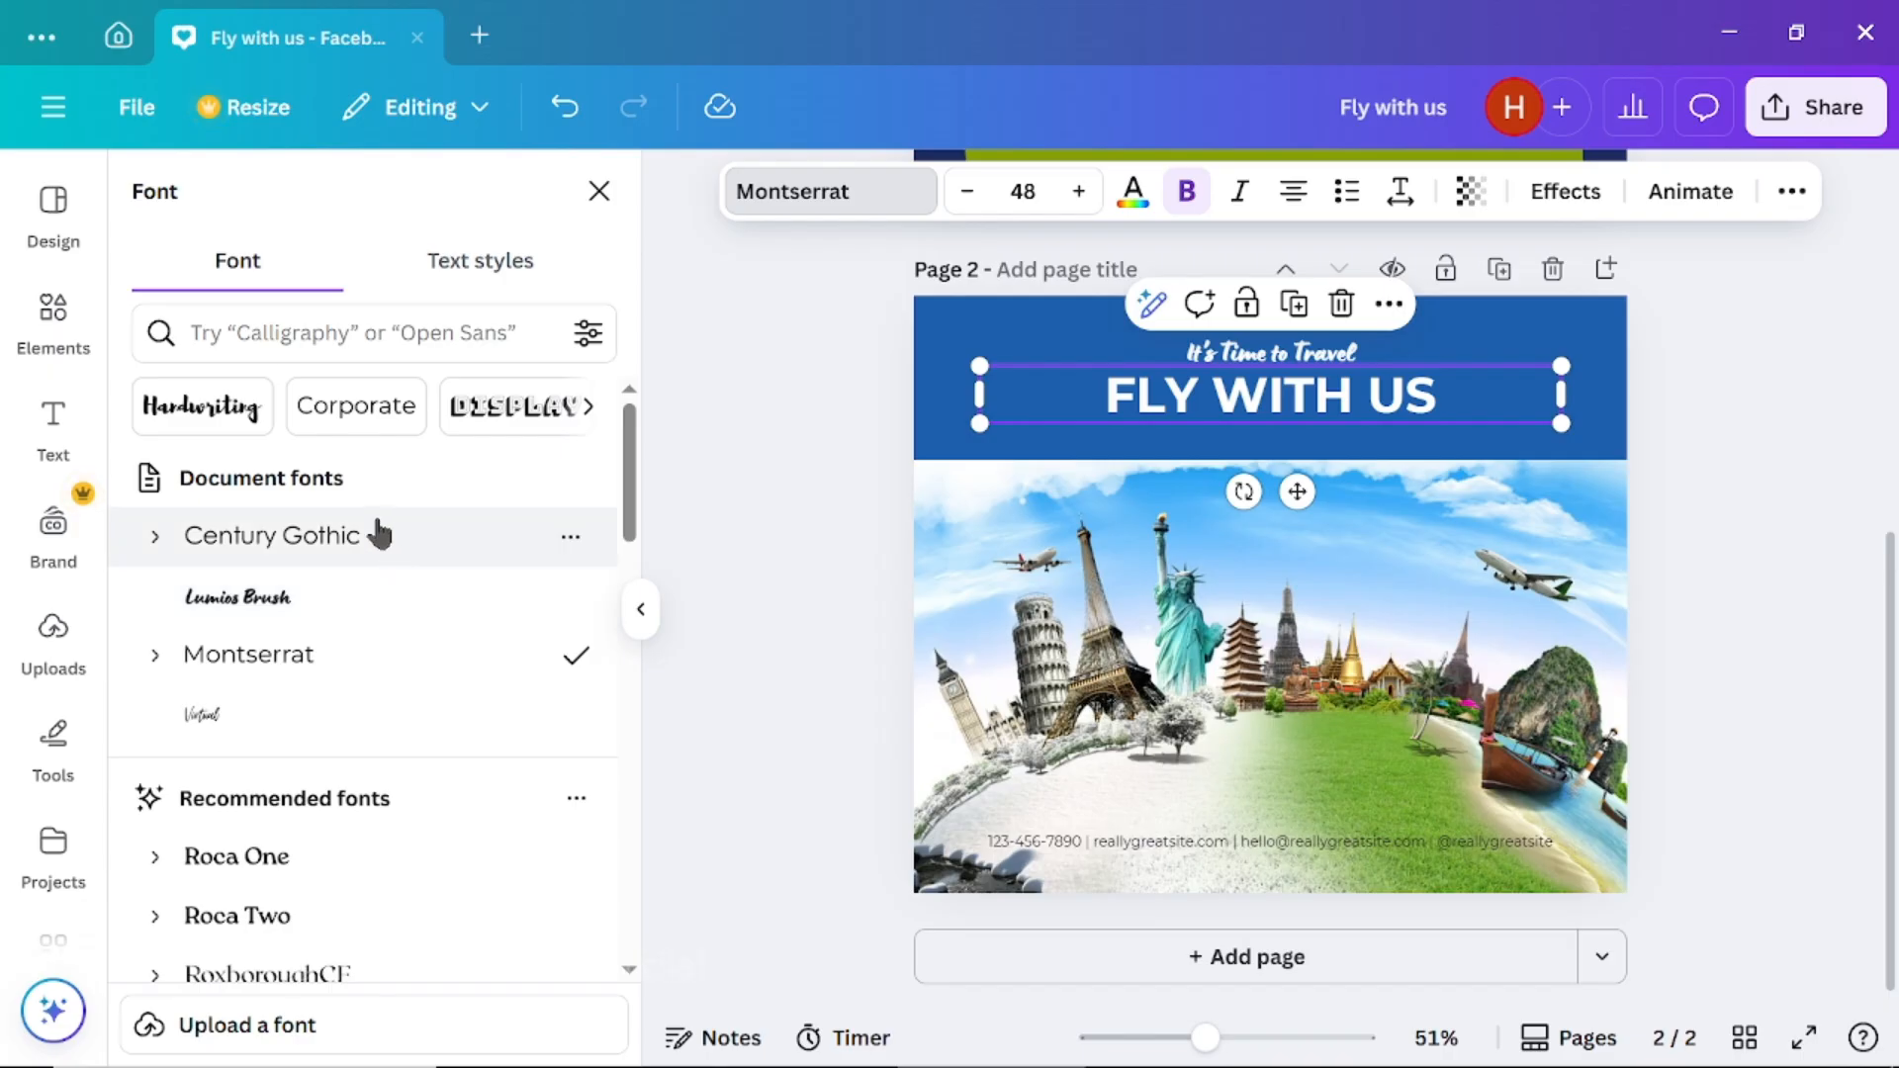
{"action": "scroll", "coordinate": [366, 707], "scroll_direction": "down", "scroll_amount": 2}
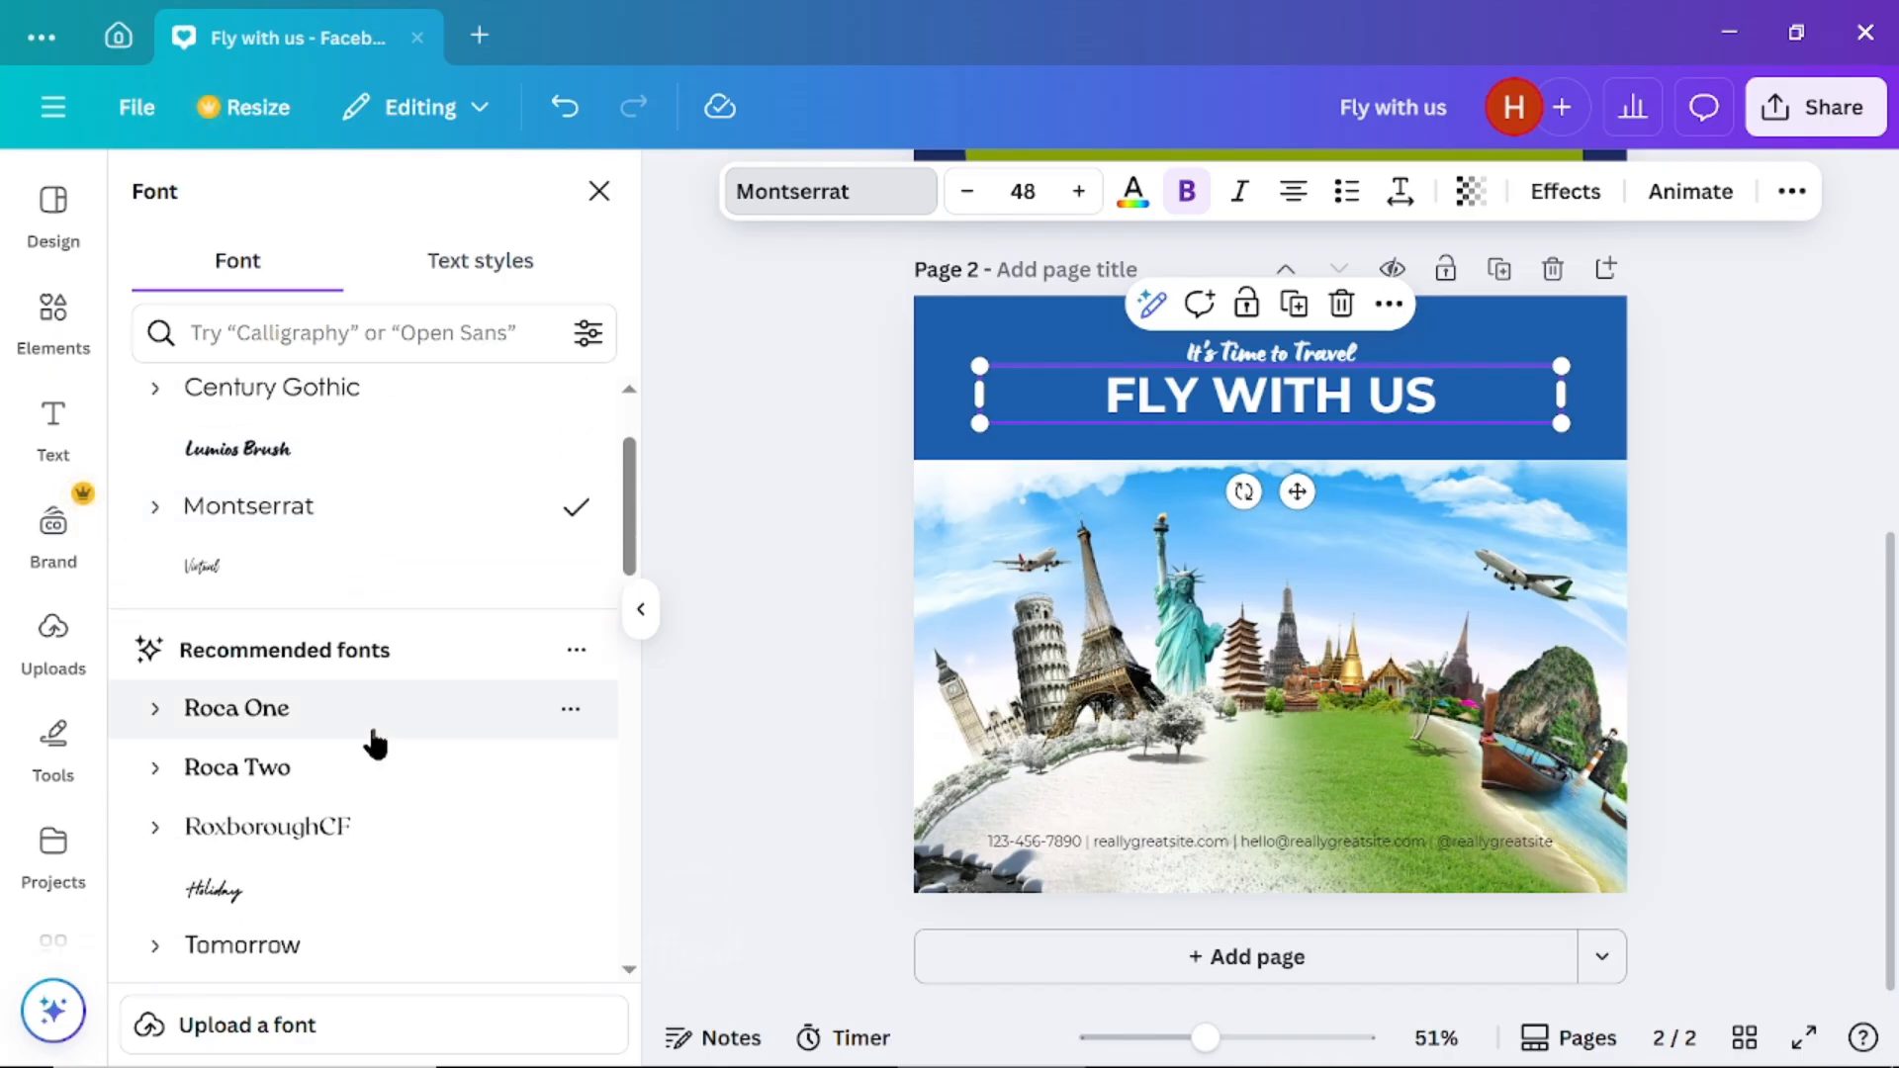
{"action": "scroll", "coordinate": [372, 742], "scroll_direction": "down", "scroll_amount": 3}
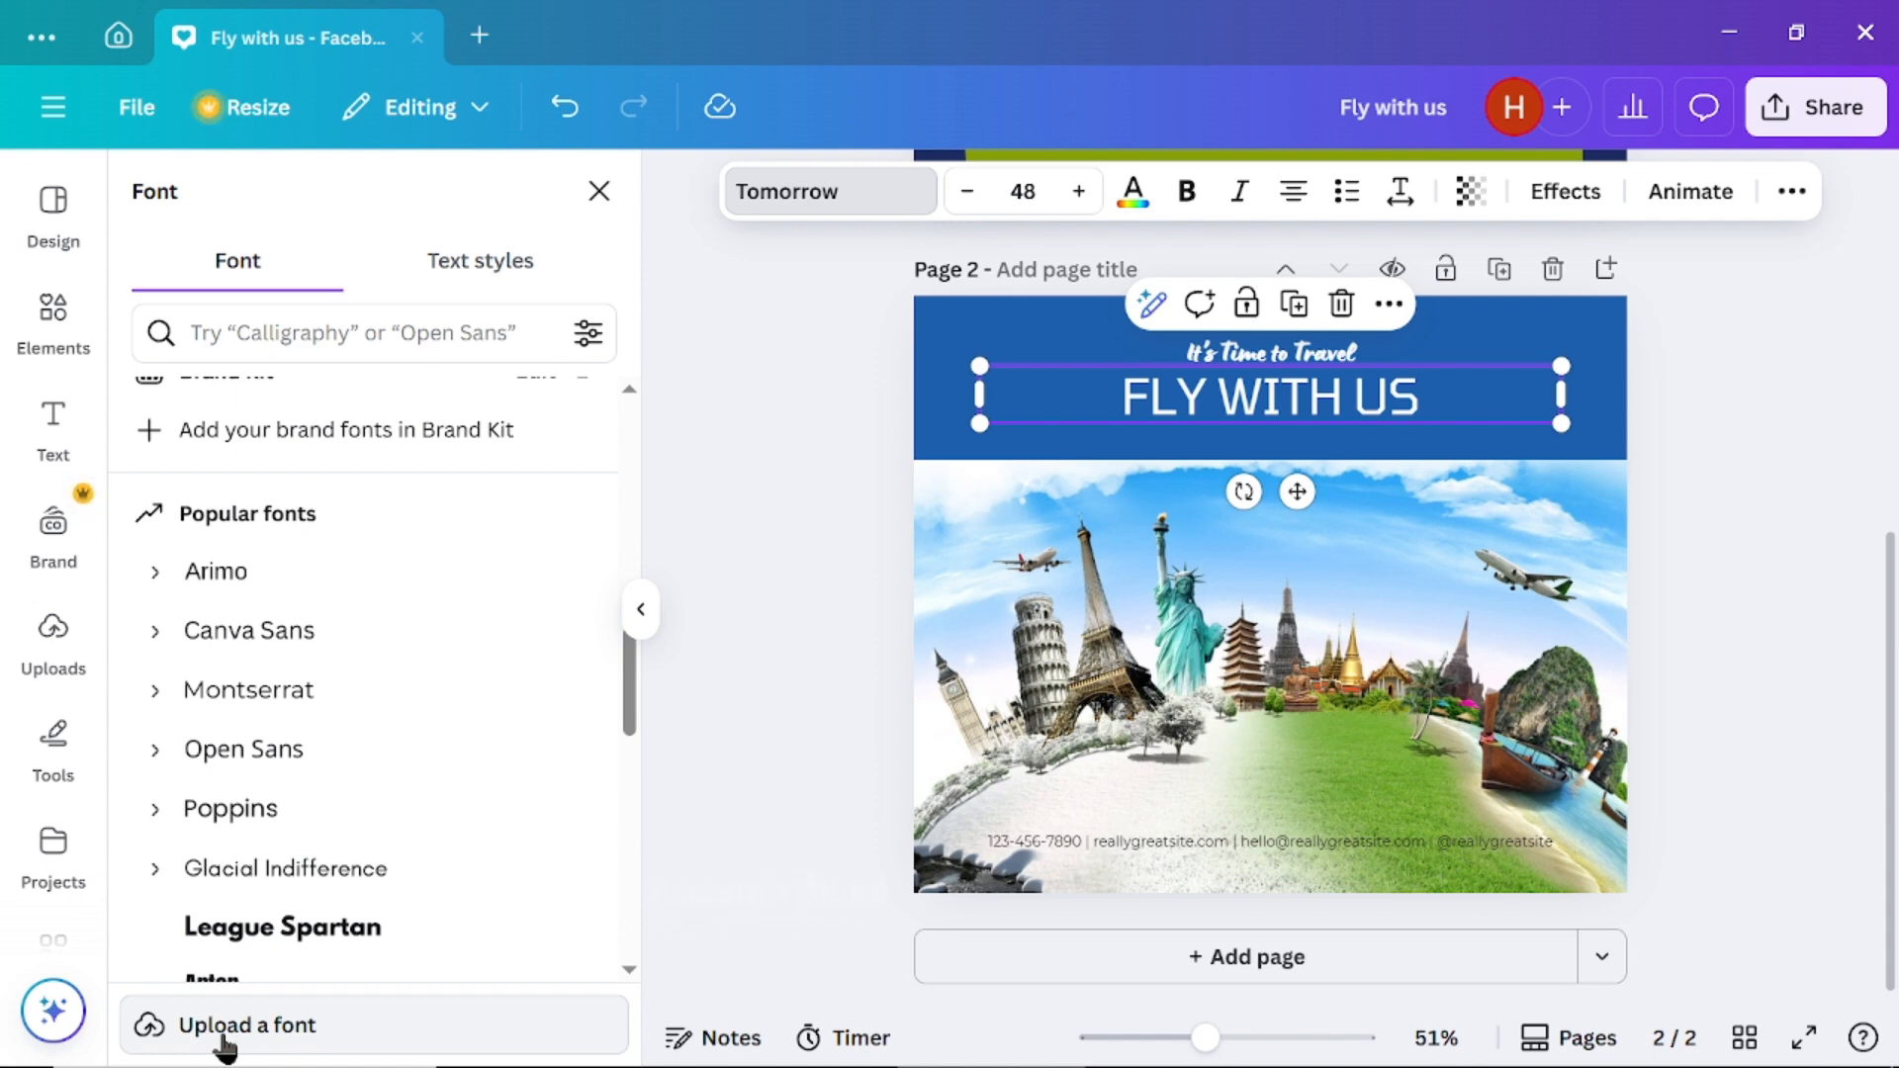
Adjust the font size of the FLY WITH US heading up and down, ending at 50
{"action": "left_click", "coordinate": [1077, 191]}
{"action": "left_click", "coordinate": [1077, 191]}
{"action": "left_click", "coordinate": [1078, 190]}
{"action": "left_click", "coordinate": [1078, 191]}
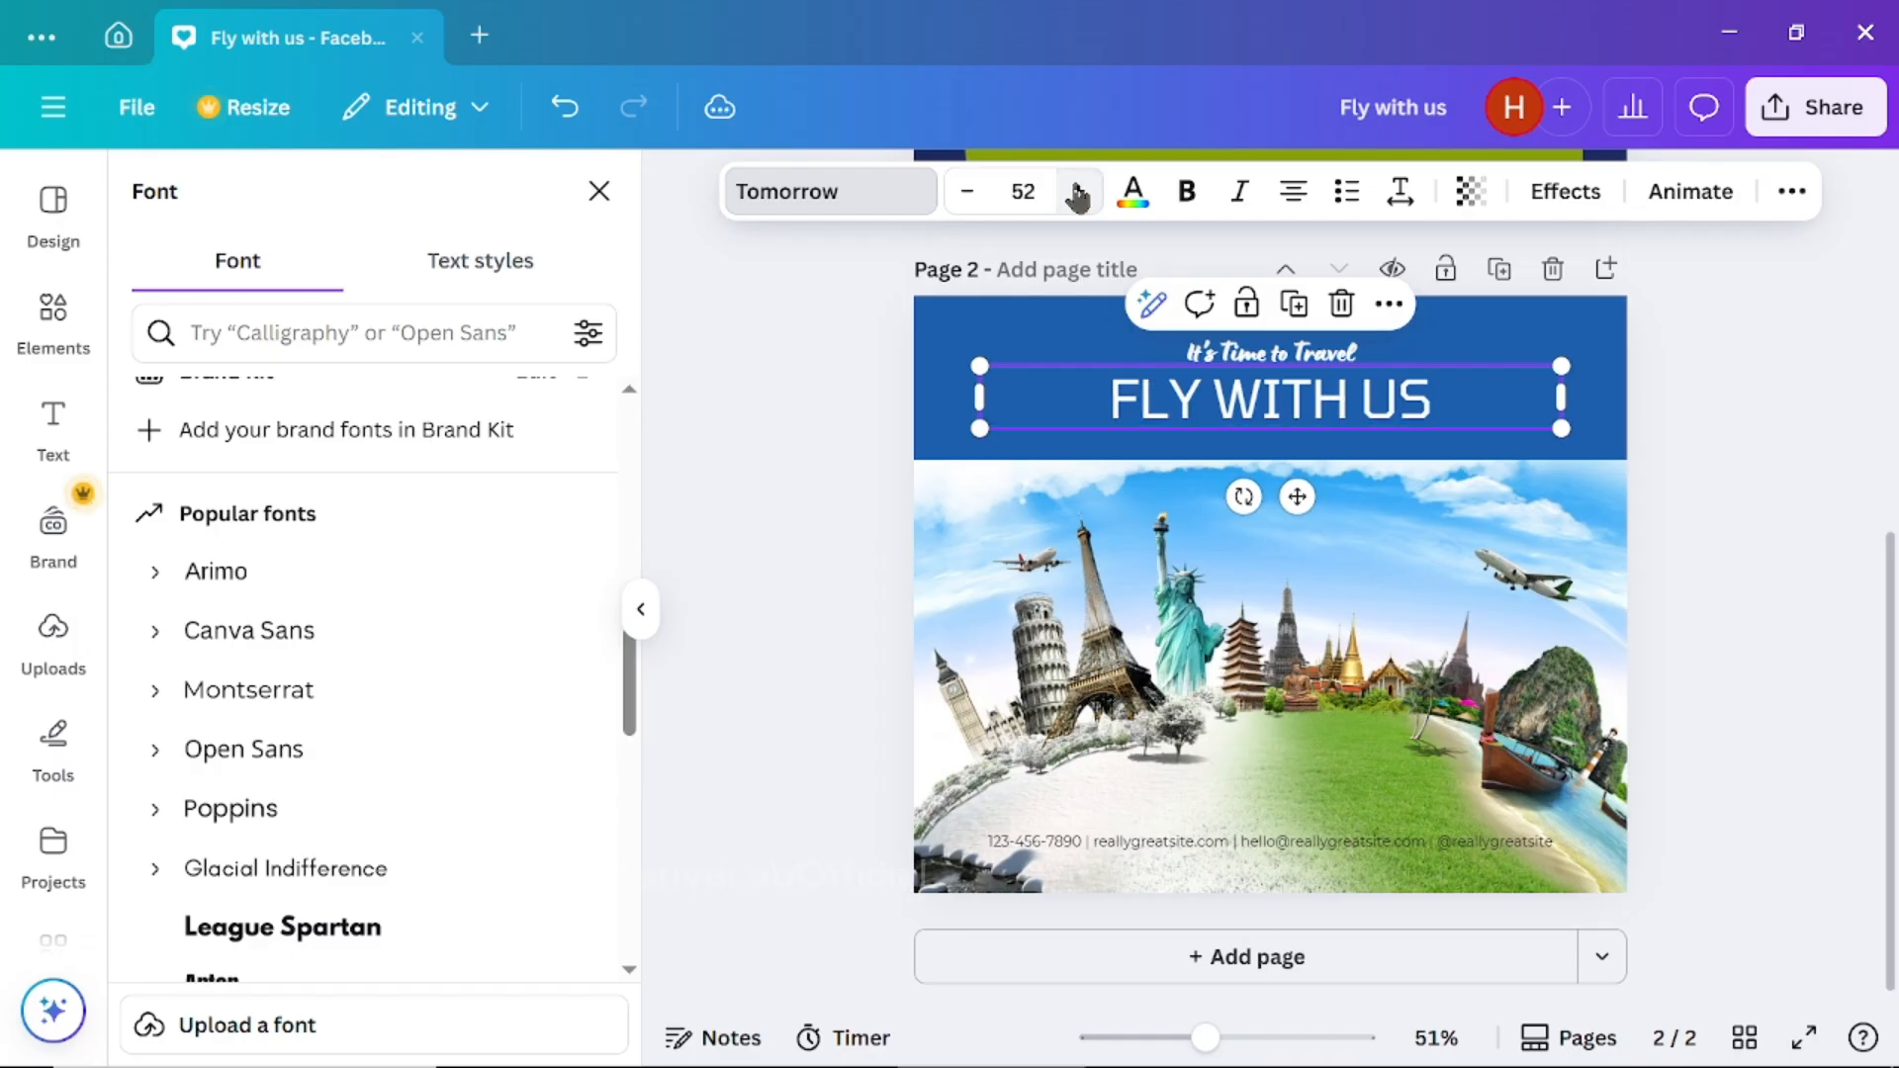
{"action": "left_click", "coordinate": [1078, 191]}
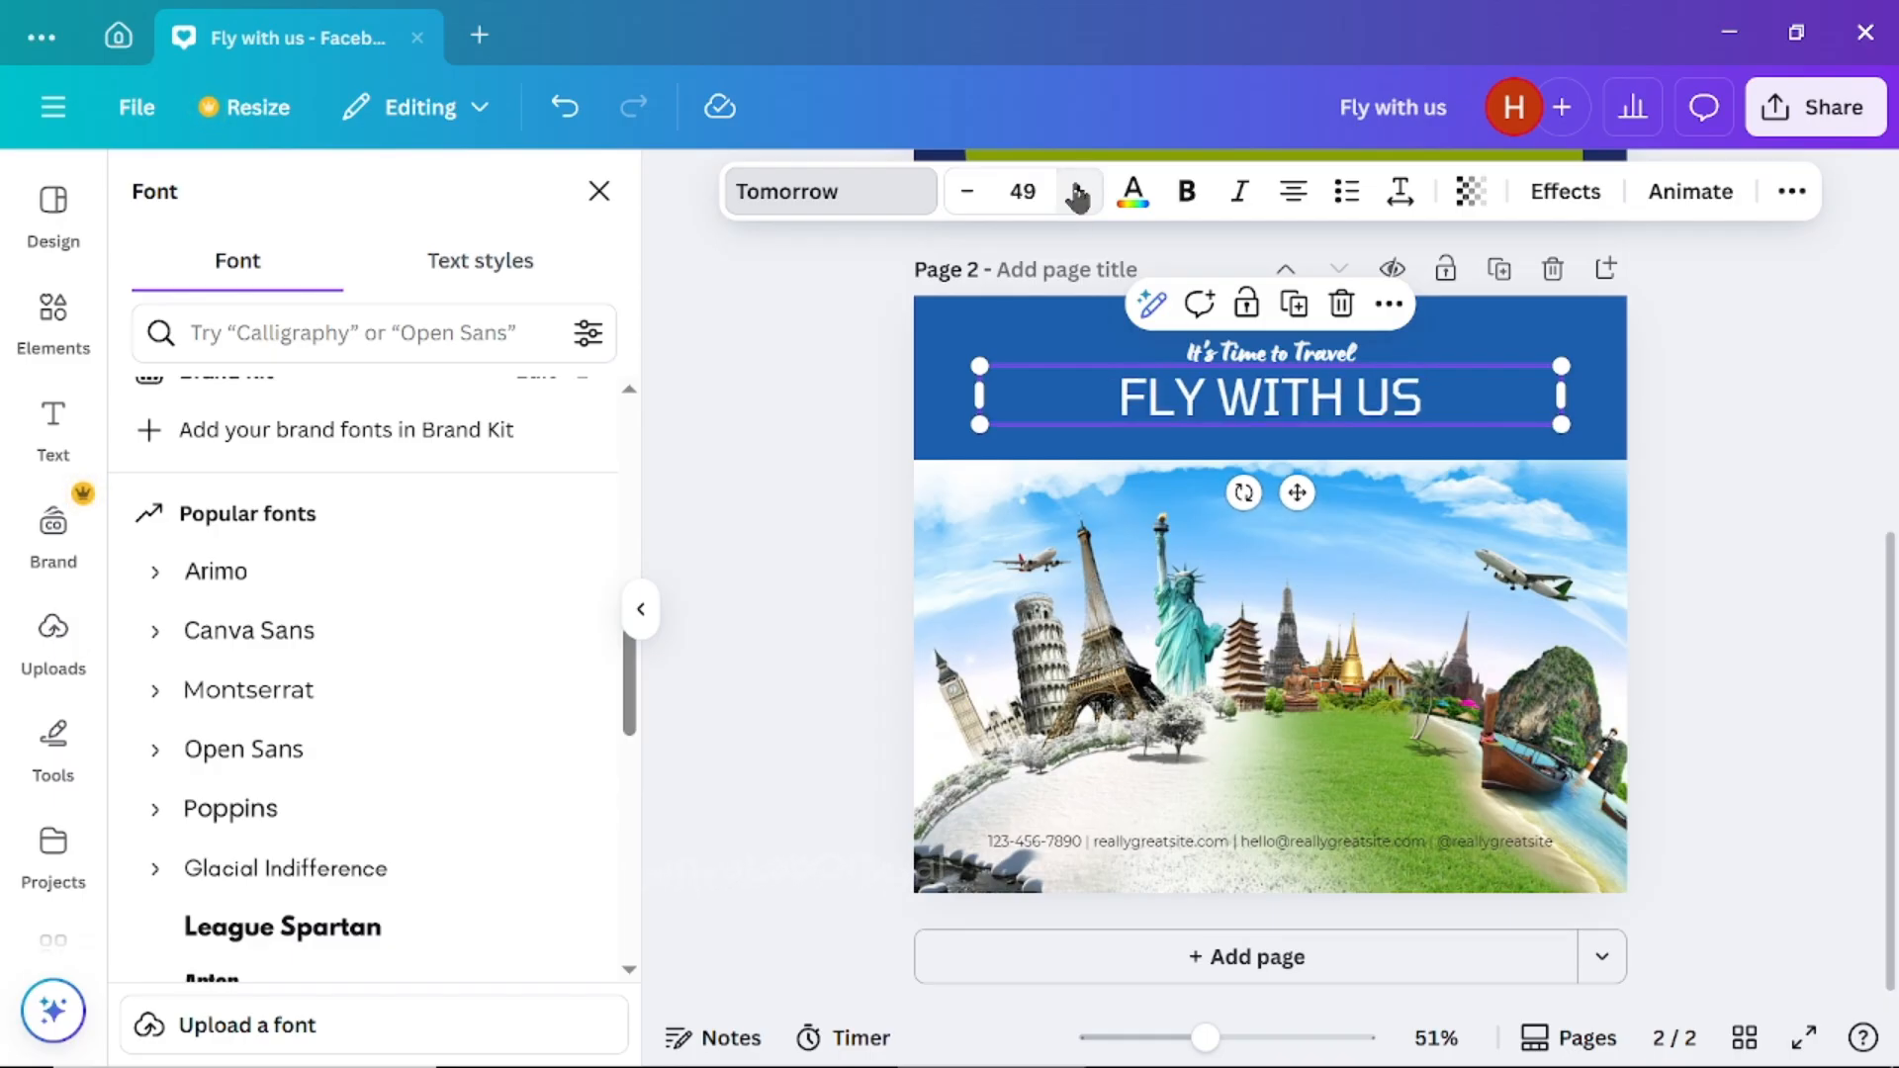
{"action": "left_click", "coordinate": [1078, 191]}
{"action": "left_click", "coordinate": [1078, 191]}
{"action": "left_click", "coordinate": [1078, 191]}
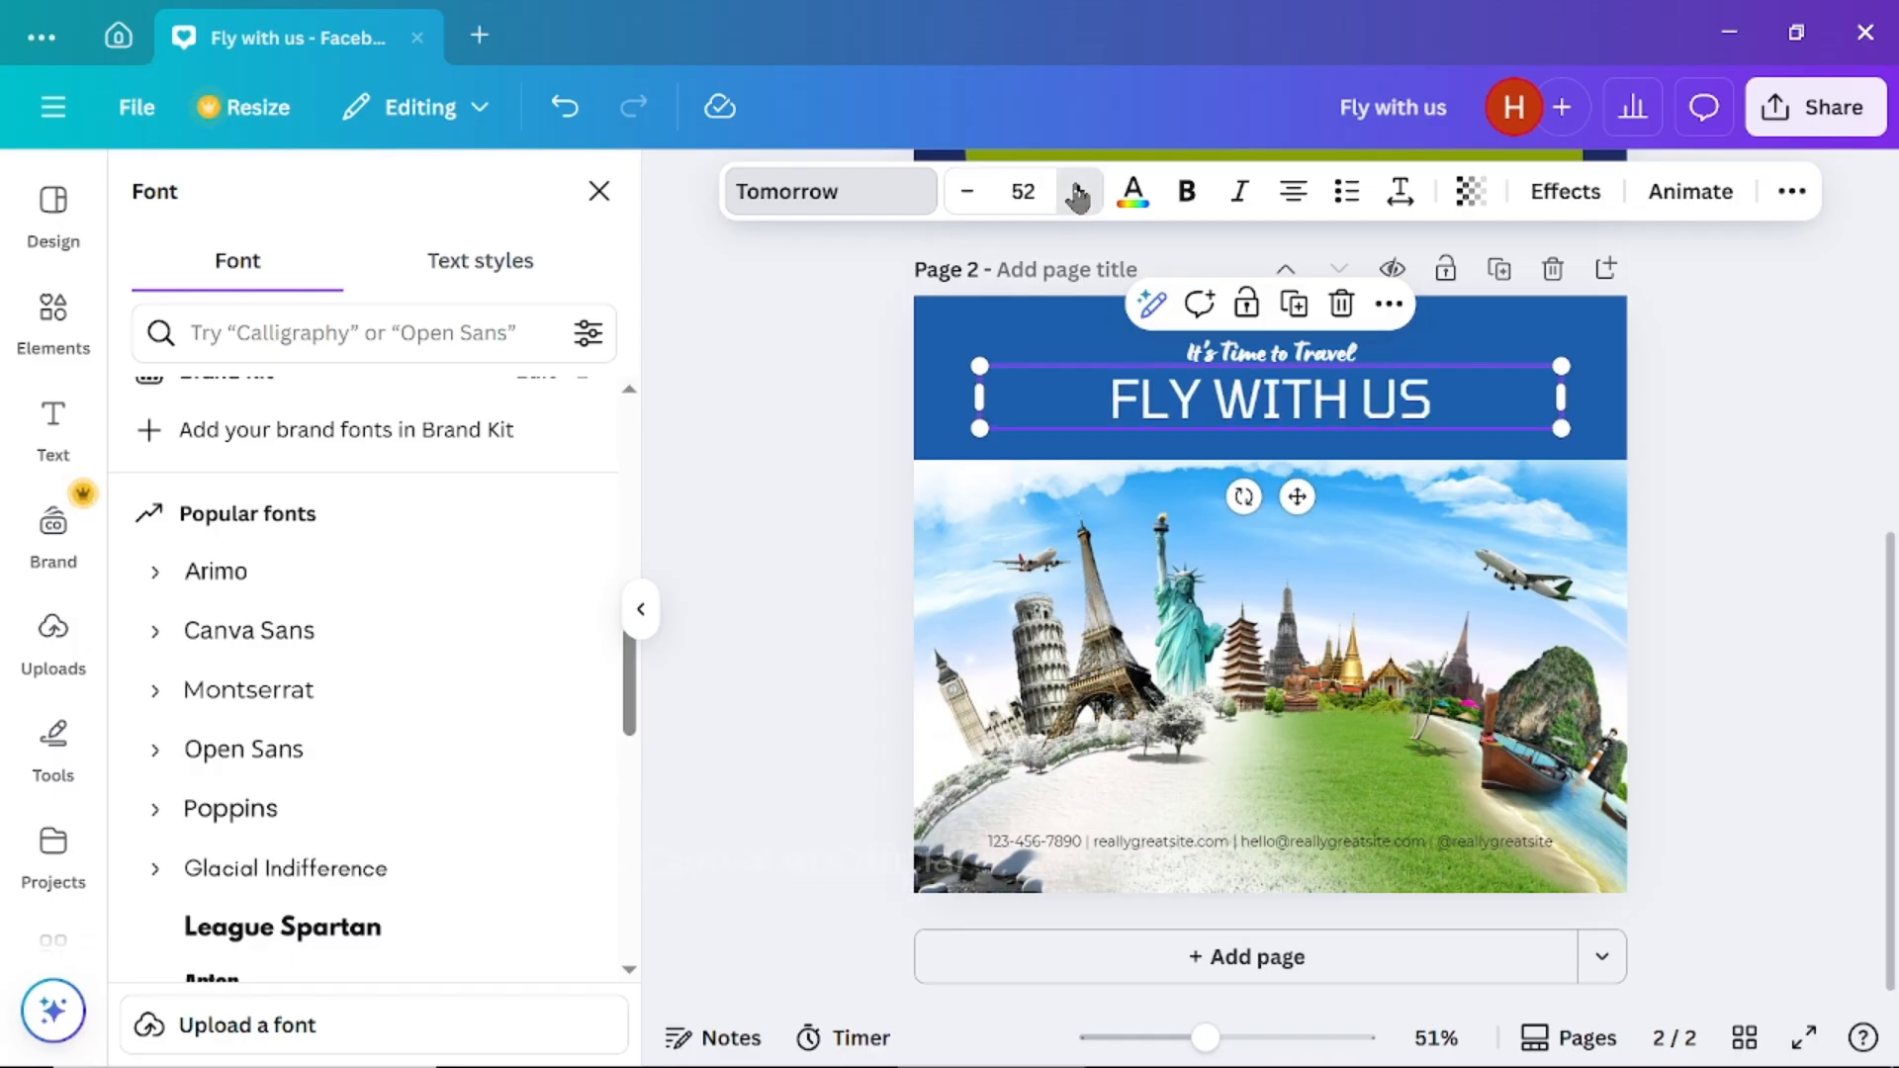
{"action": "left_click", "coordinate": [1078, 193]}
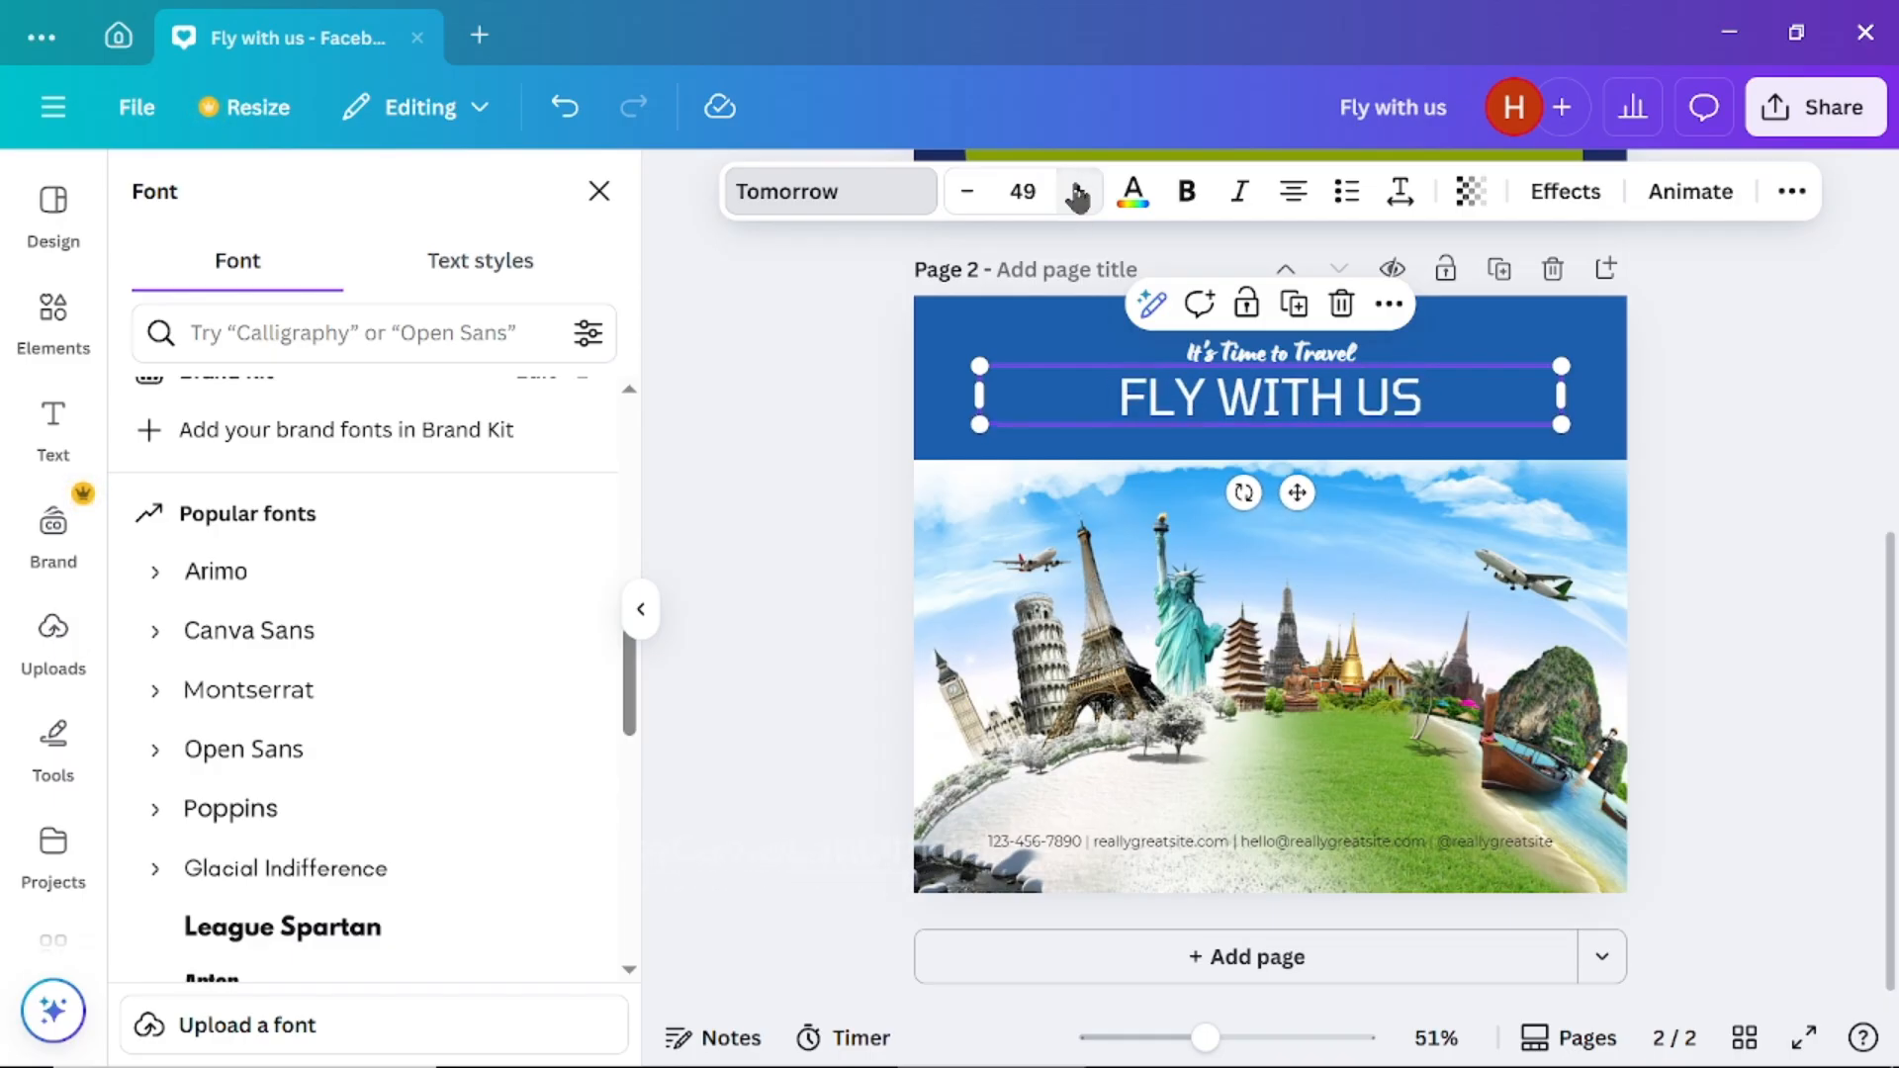
{"action": "left_click", "coordinate": [1078, 192]}
{"action": "left_click", "coordinate": [1078, 193]}
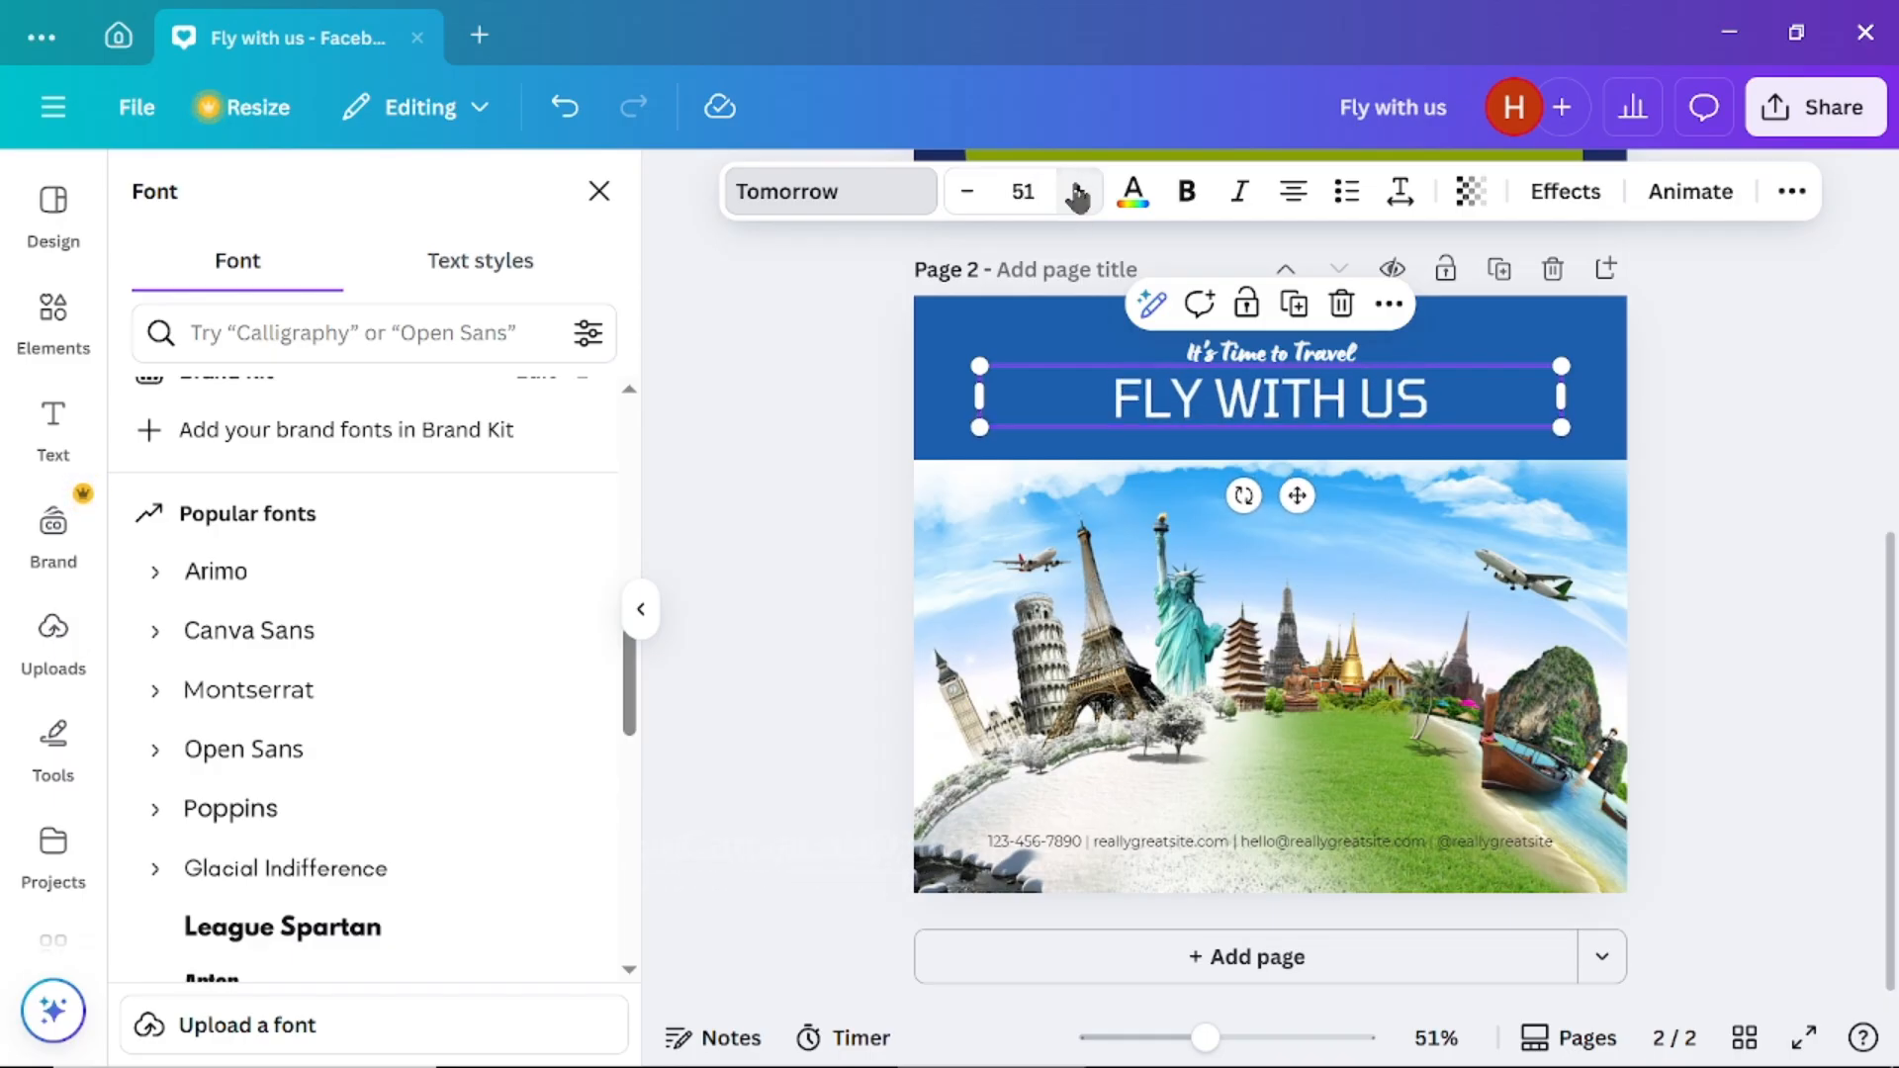
{"action": "left_click", "coordinate": [1078, 193]}
{"action": "left_click", "coordinate": [1078, 193]}
{"action": "left_click", "coordinate": [1078, 193]}
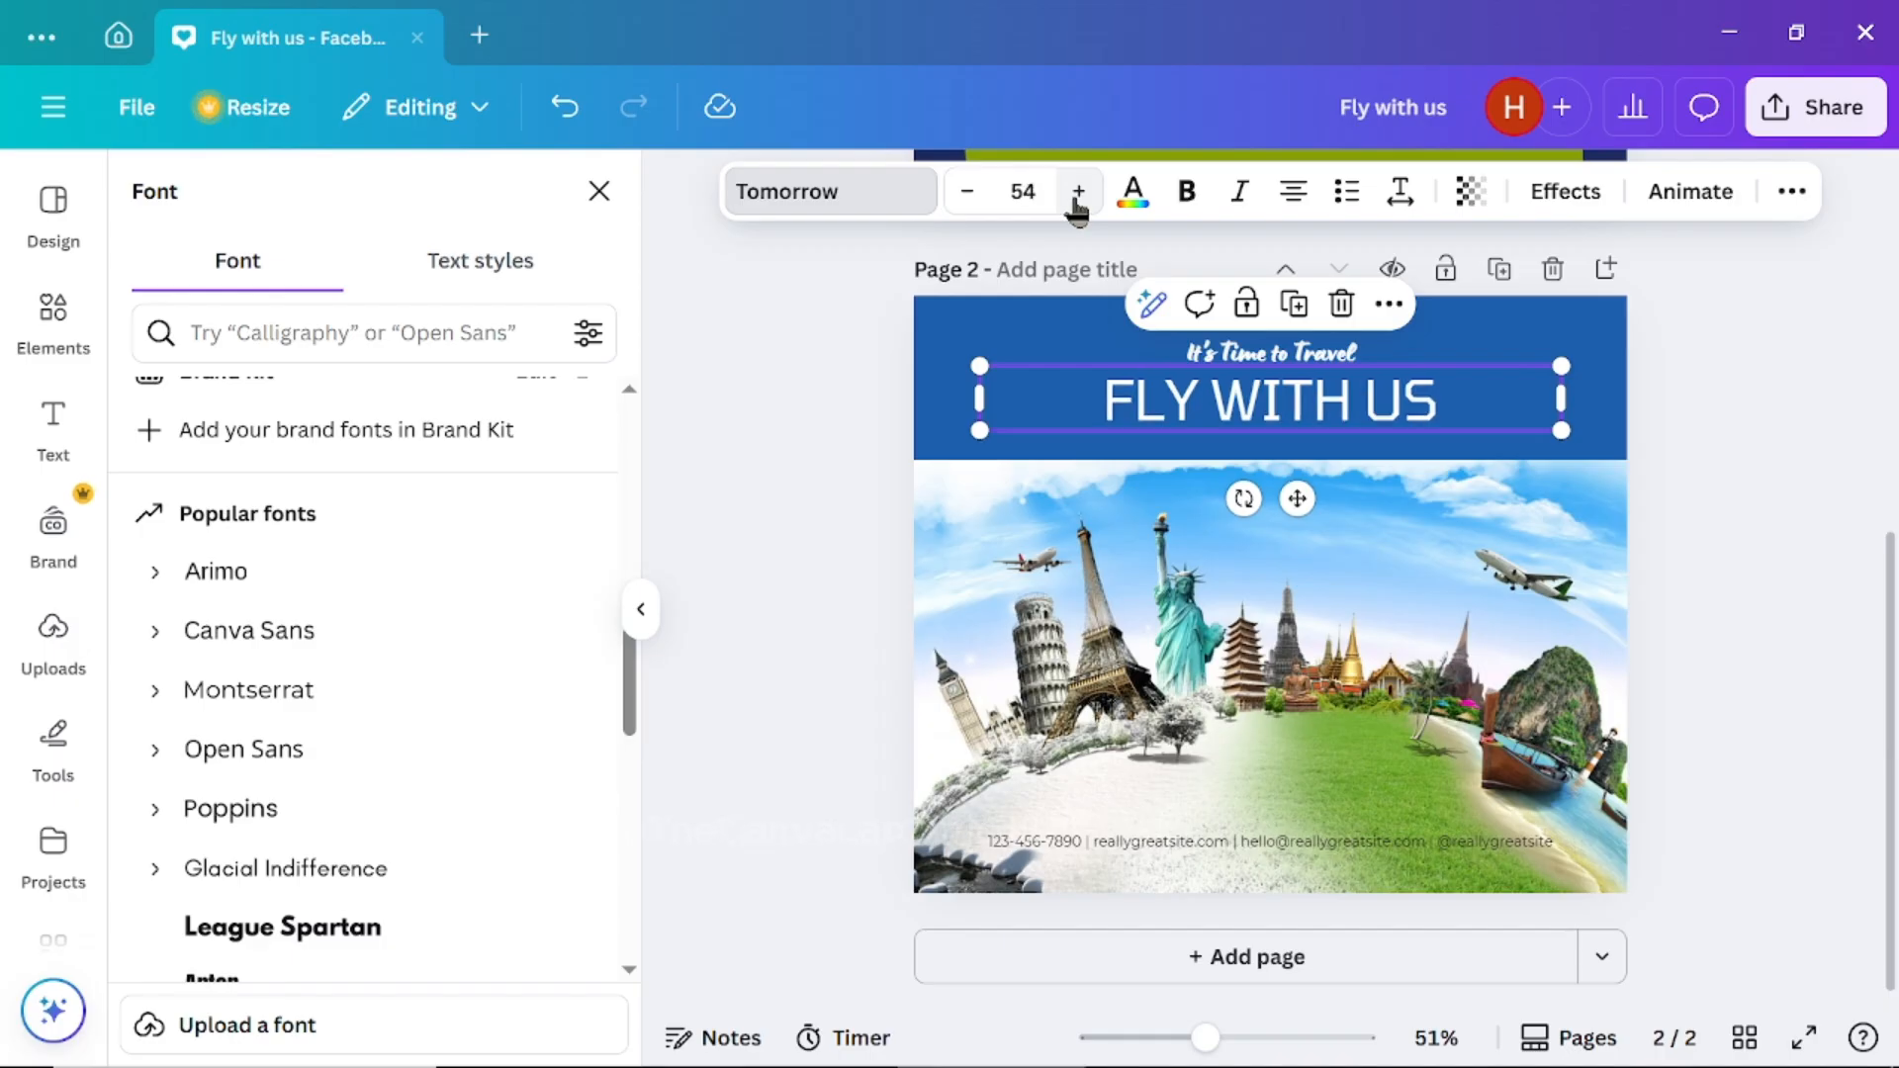
{"action": "left_click", "coordinate": [1078, 193]}
{"action": "left_click", "coordinate": [1078, 192]}
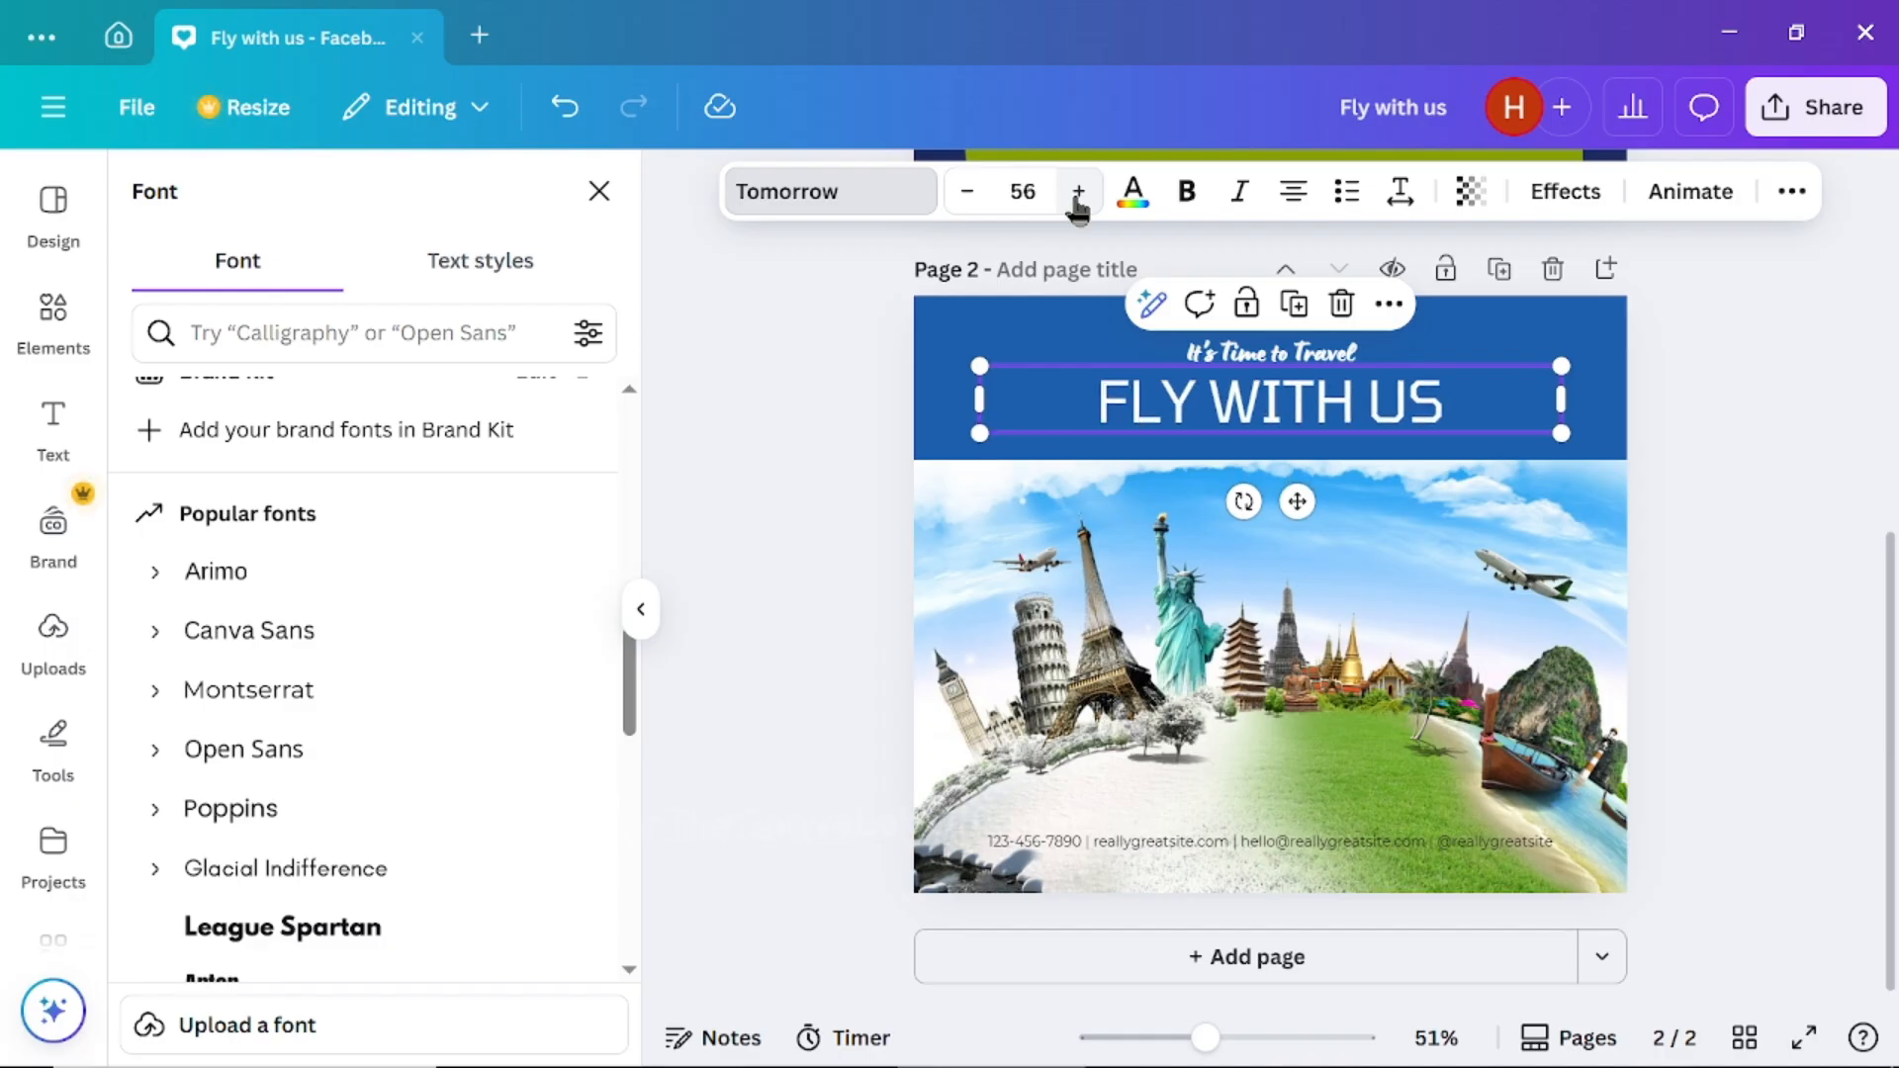
{"action": "left_click", "coordinate": [968, 193]}
{"action": "left_click", "coordinate": [967, 192]}
{"action": "left_click", "coordinate": [967, 193]}
{"action": "left_click", "coordinate": [967, 192]}
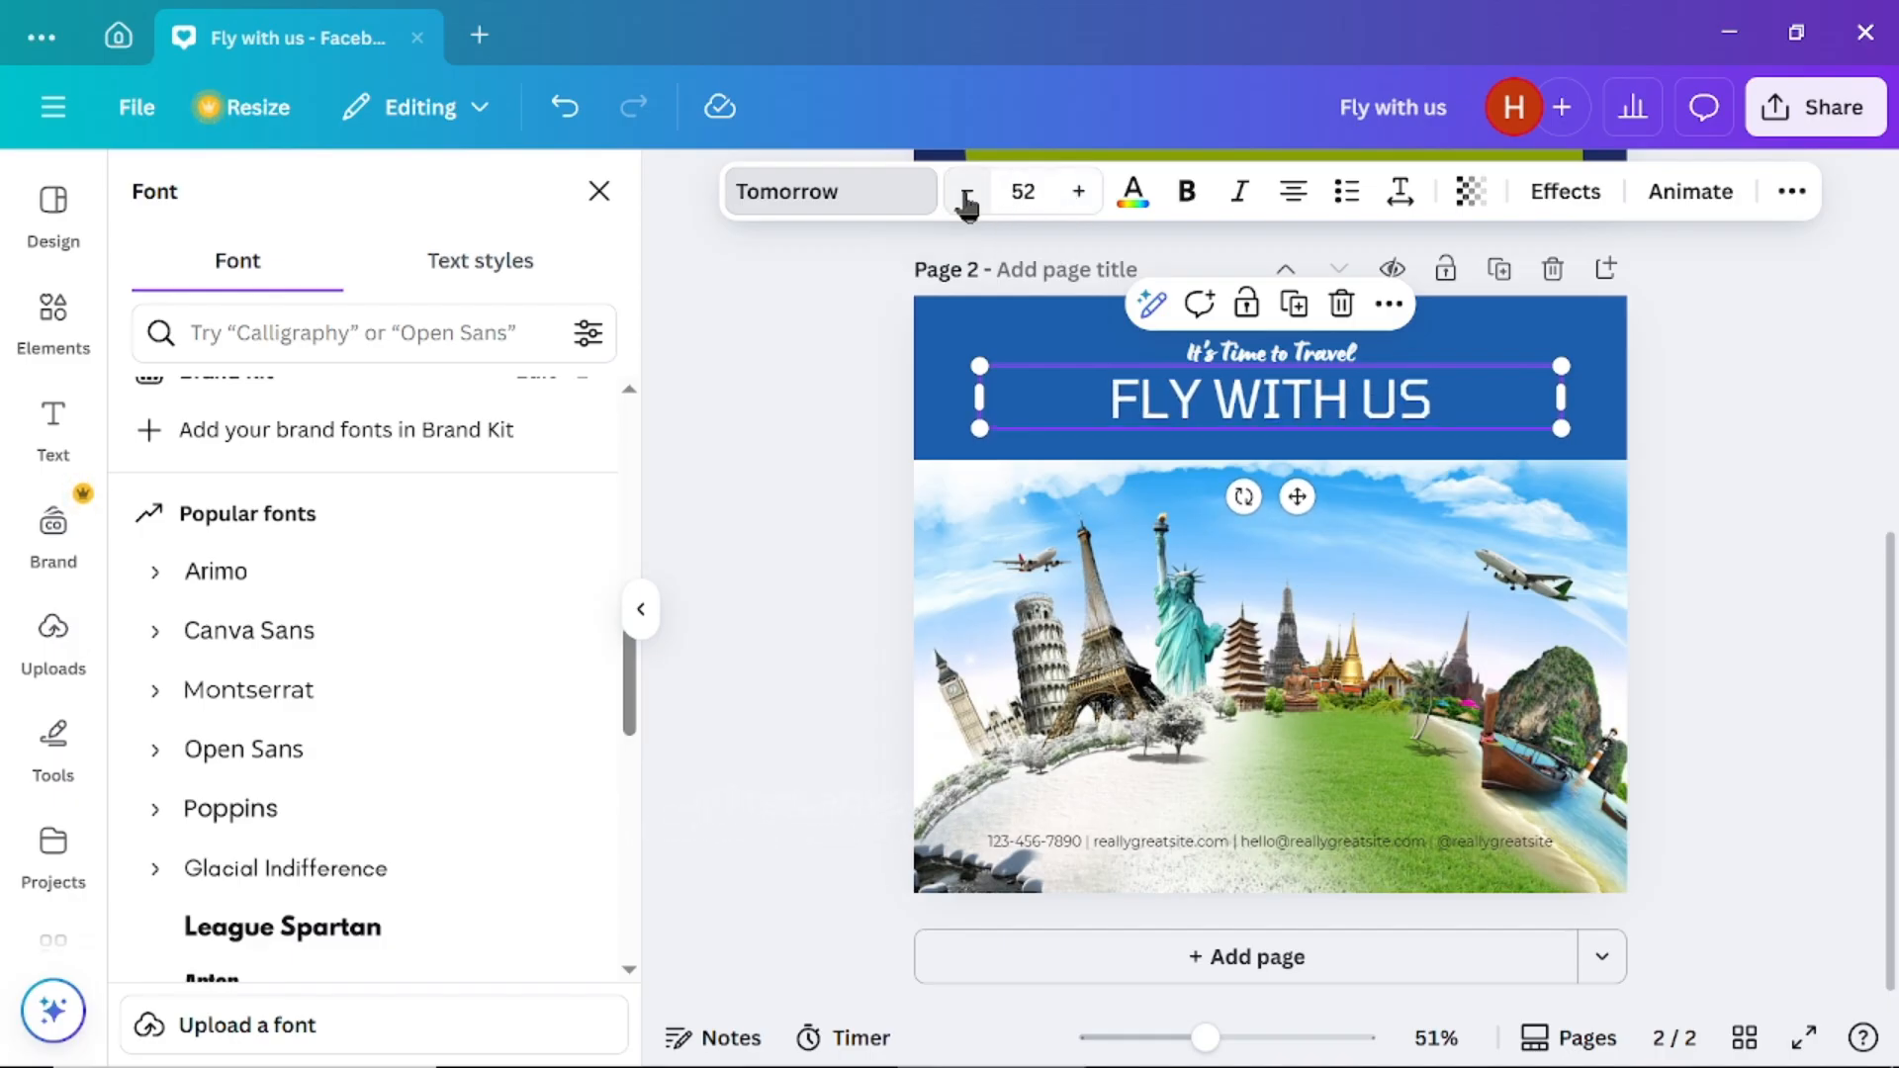
{"action": "left_click", "coordinate": [967, 193]}
{"action": "left_click", "coordinate": [967, 193]}
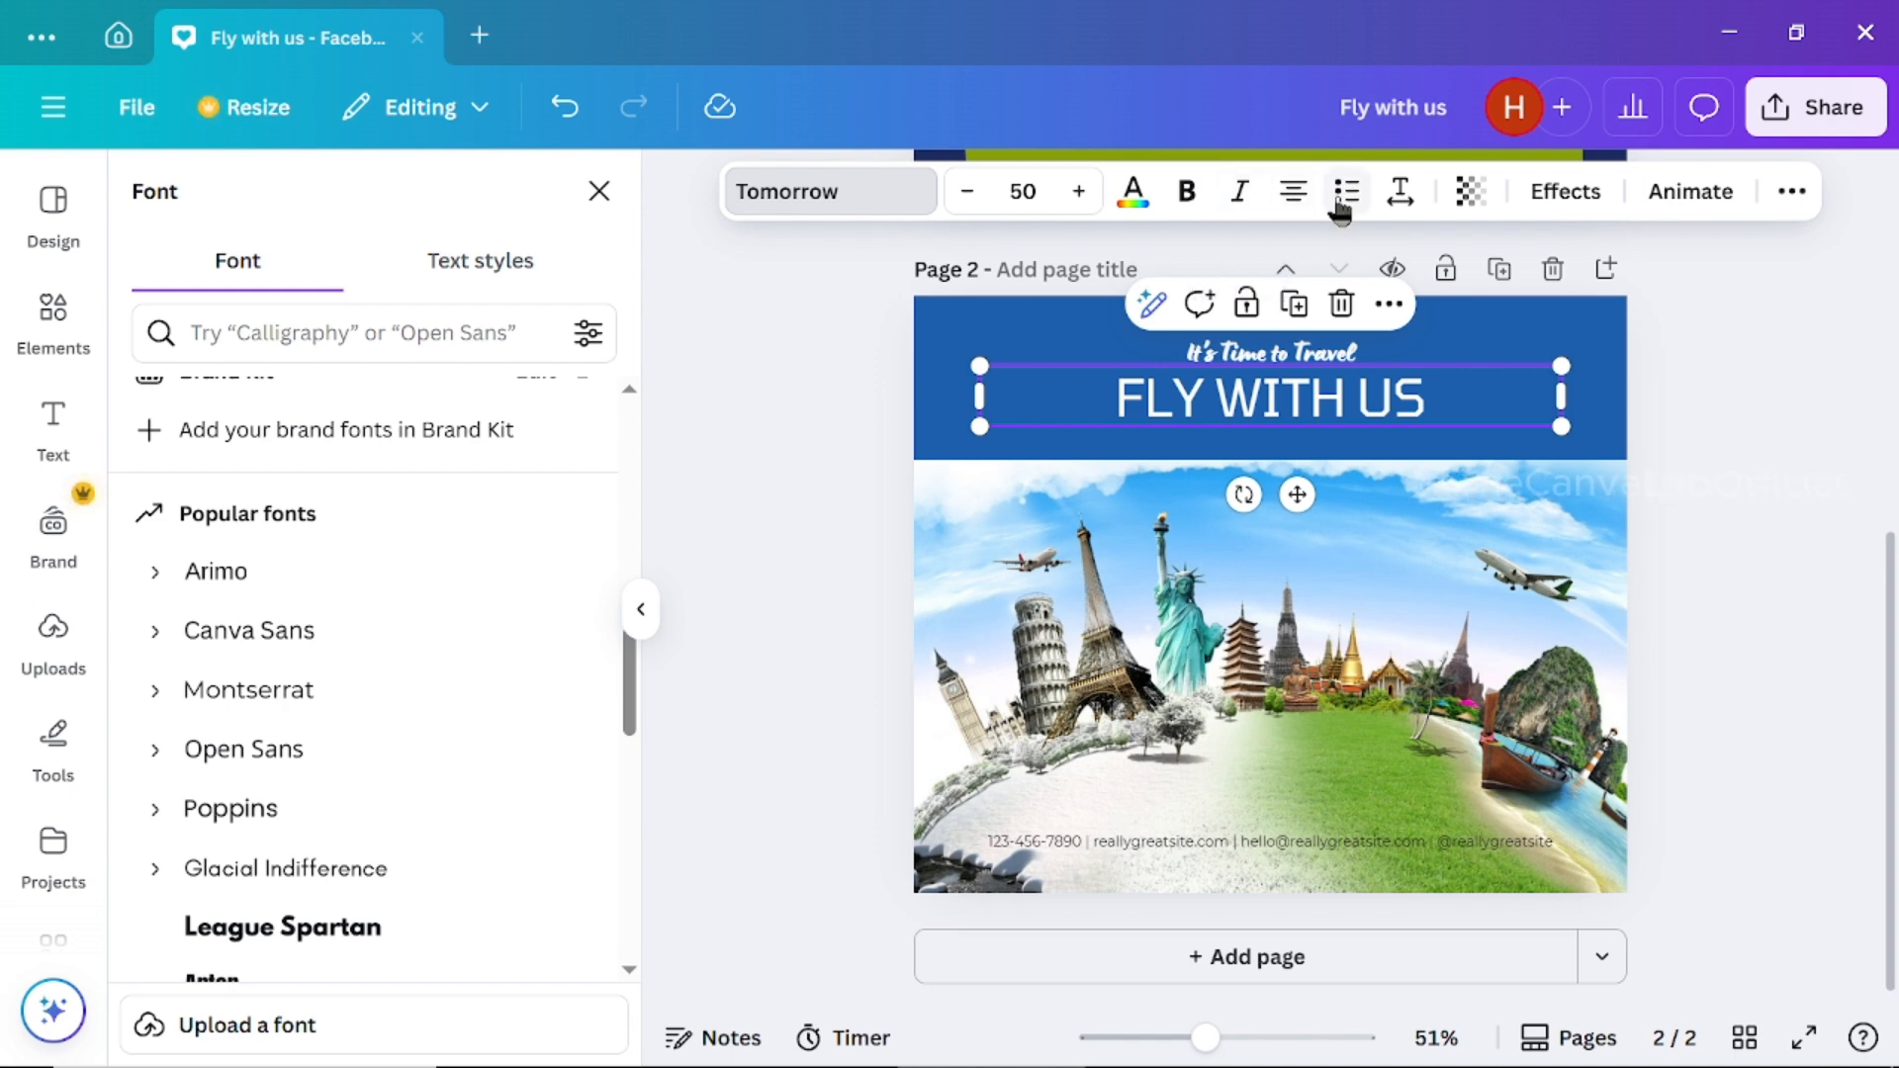
Set the FLY WITH US heading's letter spacing to 199 and adjust its transparency, ending at 100
{"action": "left_click", "coordinate": [1398, 197]}
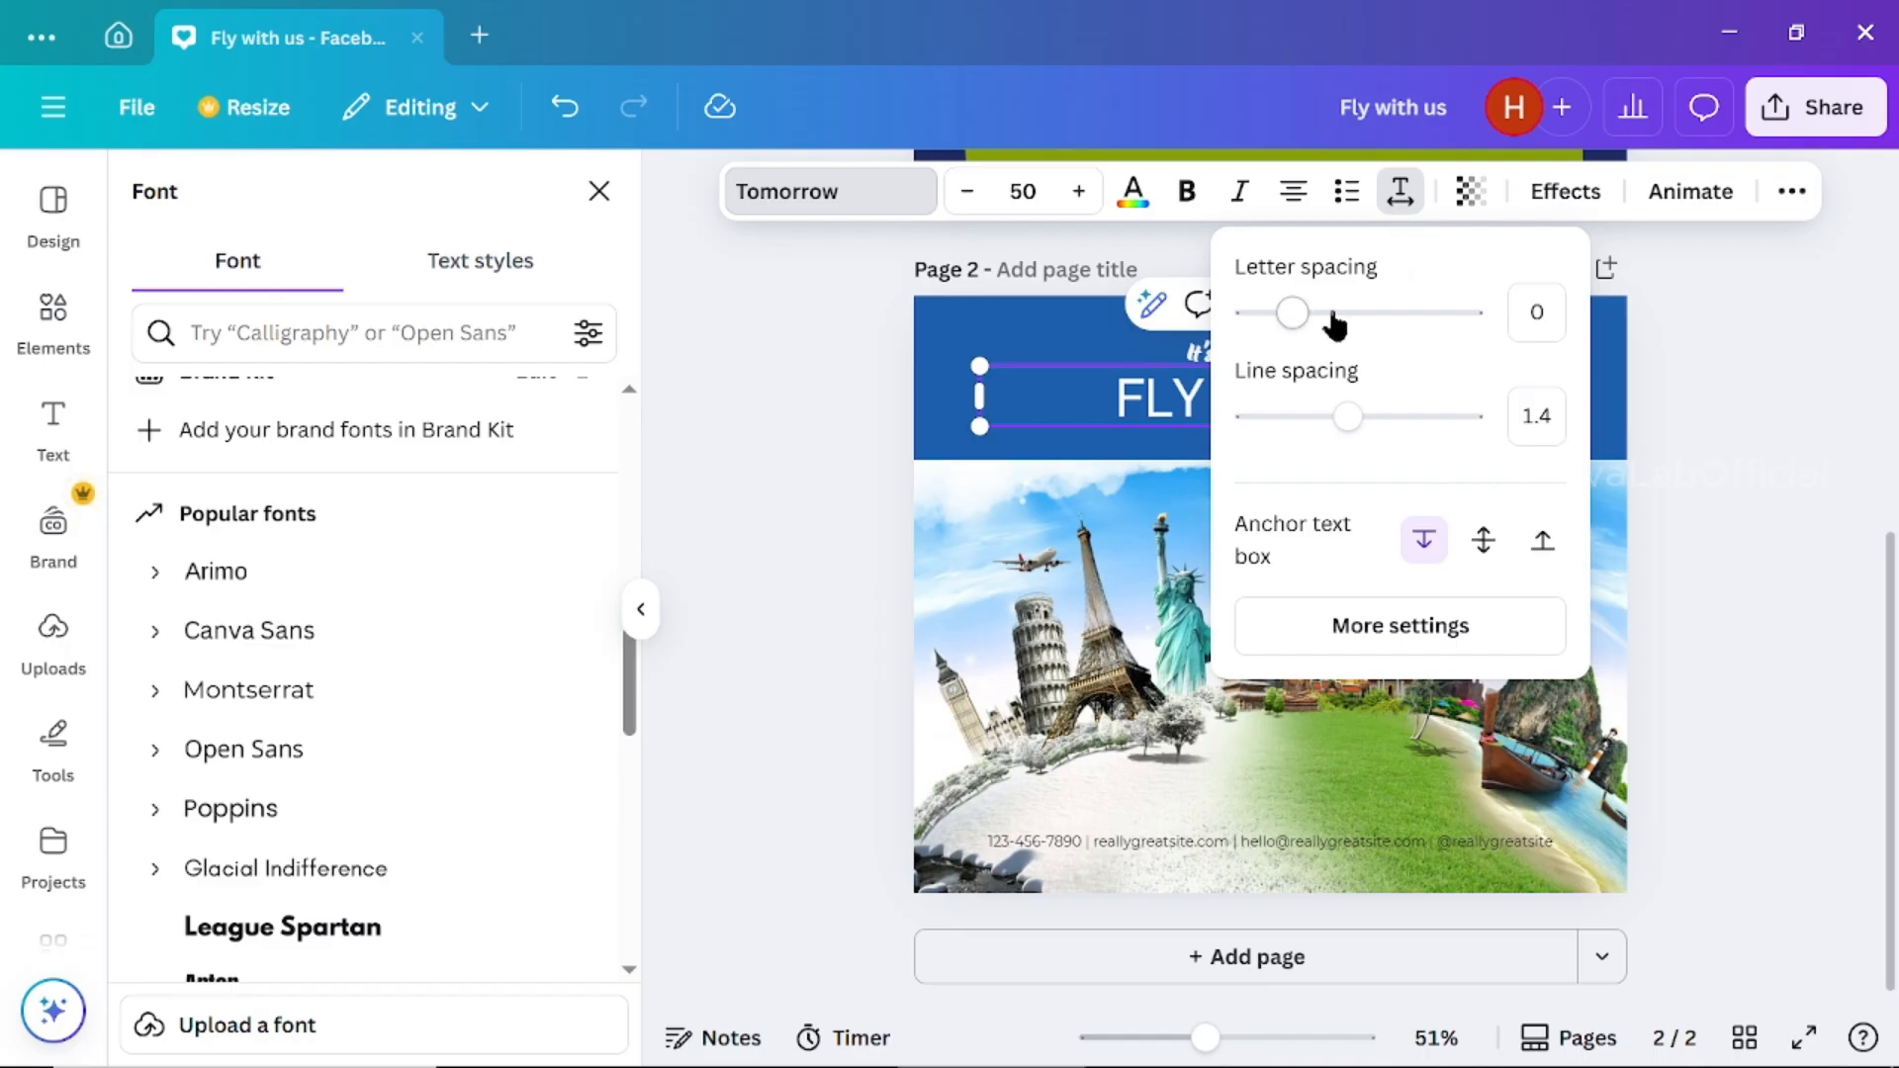
{"action": "left_click_drag", "start_coordinate": [1290, 315], "coordinate": [1338, 331]}
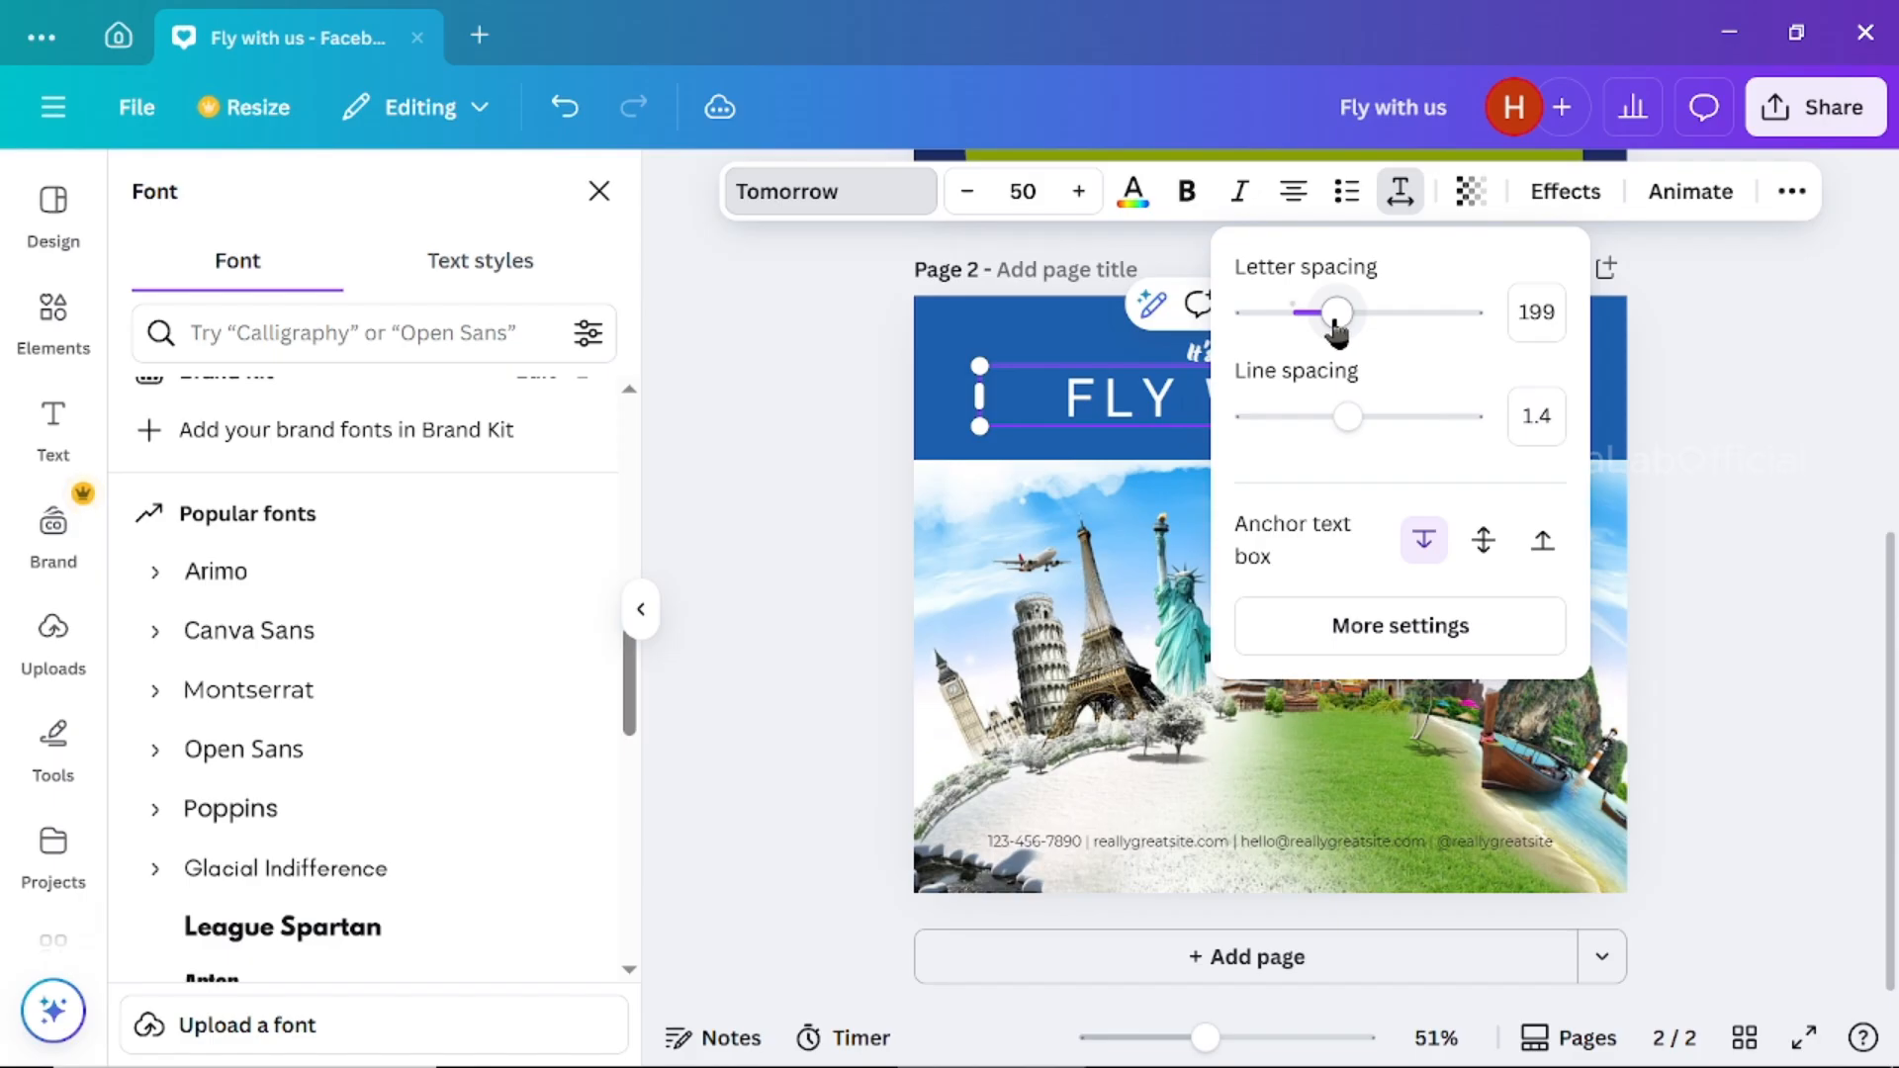
{"action": "left_click", "coordinate": [1471, 192]}
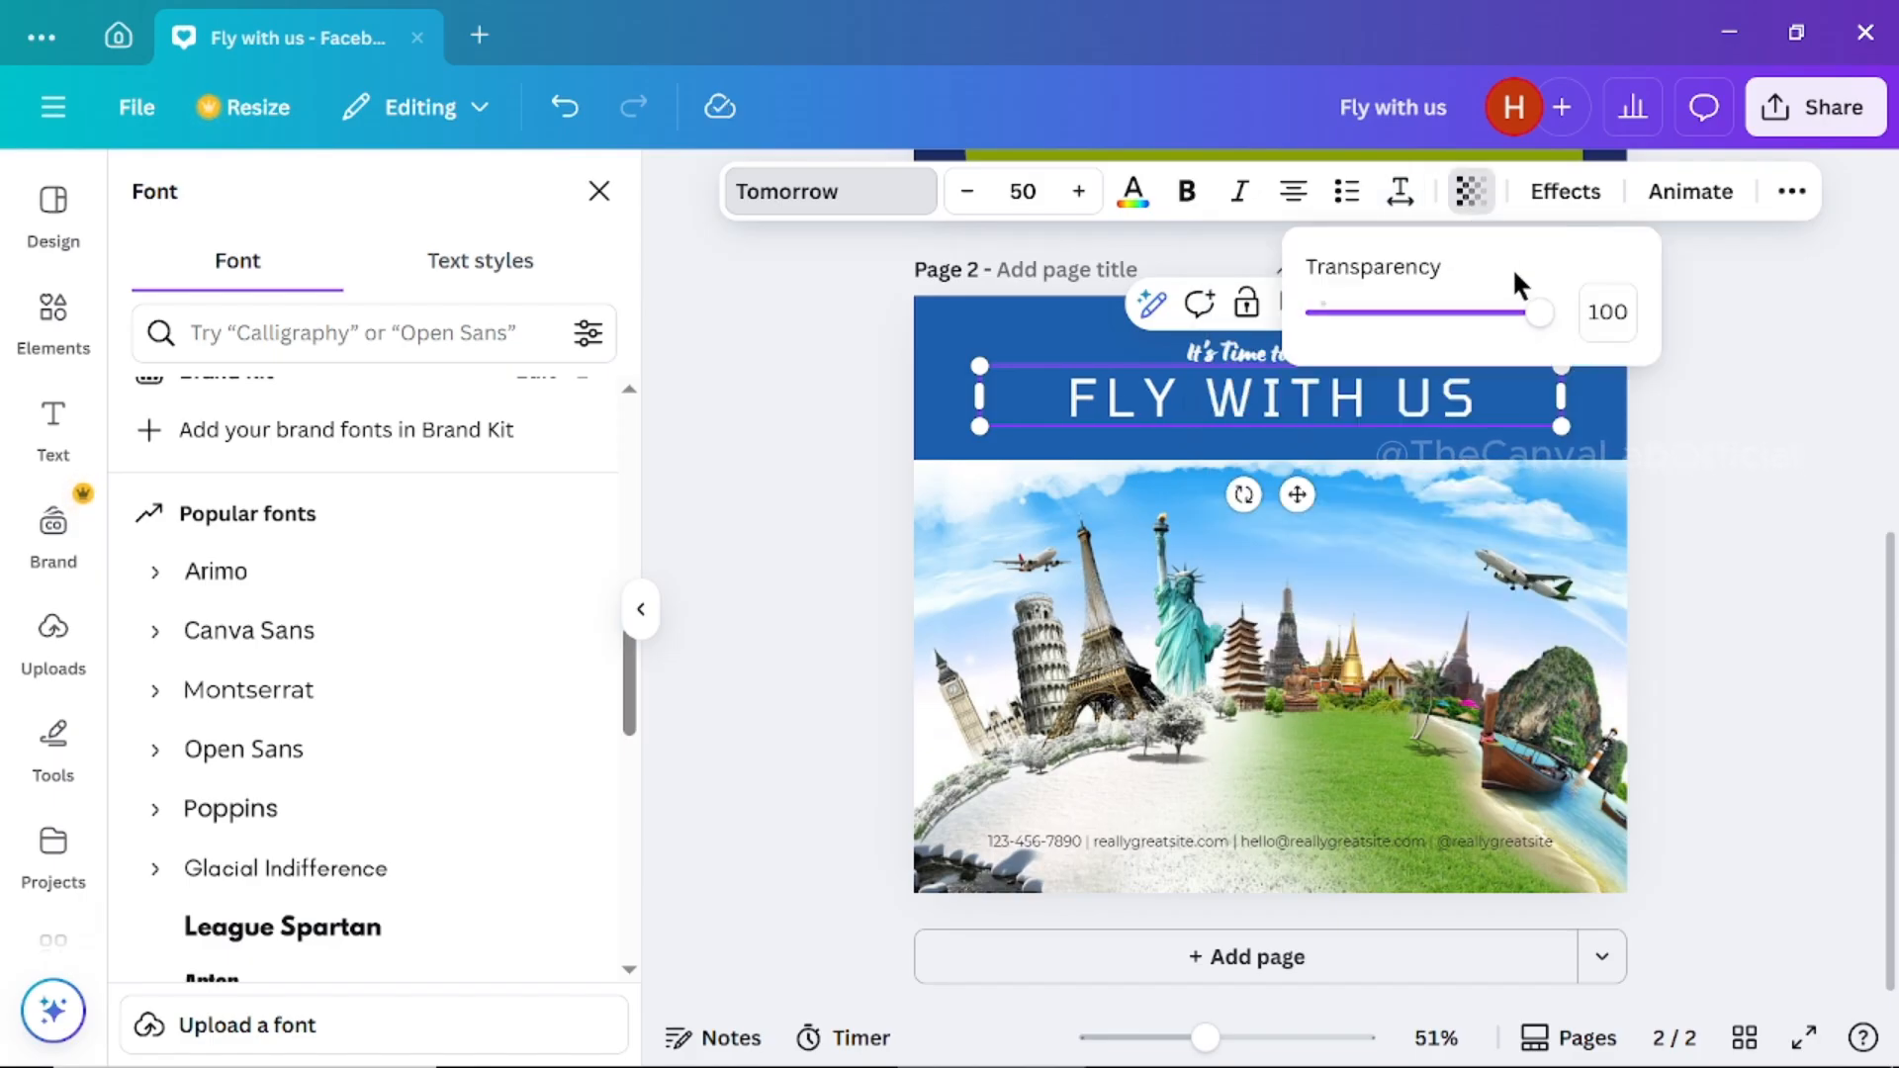
{"action": "mouse_move", "coordinate": [1538, 313]}
{"action": "left_mouse_down"}
{"action": "mouse_move", "coordinate": [1348, 313]}
{"action": "mouse_move", "coordinate": [1539, 312]}
{"action": "left_mouse_up"}
{"action": "left_click", "coordinate": [1469, 197]}
{"action": "left_click", "coordinate": [1476, 200]}
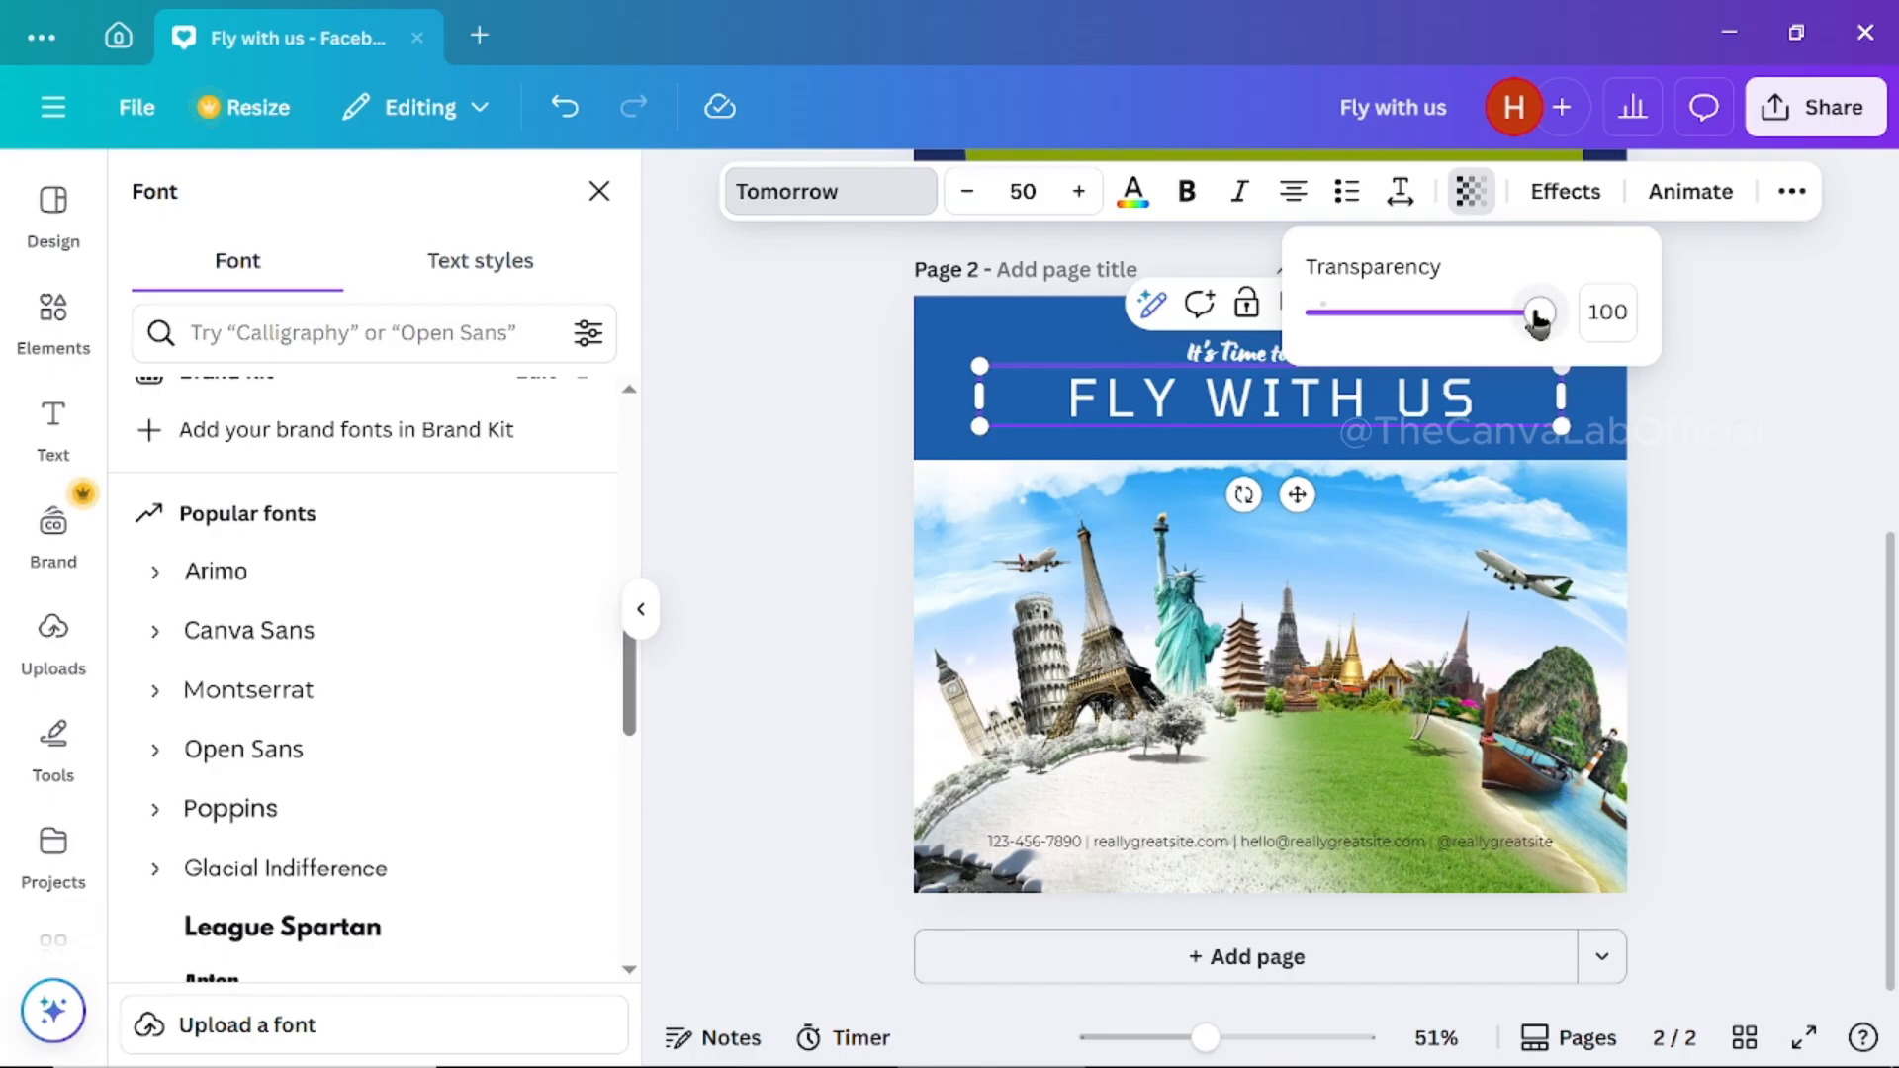
{"action": "mouse_move", "coordinate": [1539, 312]}
{"action": "left_mouse_down"}
{"action": "mouse_move", "coordinate": [1357, 313]}
{"action": "mouse_move", "coordinate": [1561, 308]}
{"action": "left_mouse_up"}
Try the Lift, Shadow and Outline text effects on the FLY WITH US heading
{"action": "left_click", "coordinate": [1567, 197]}
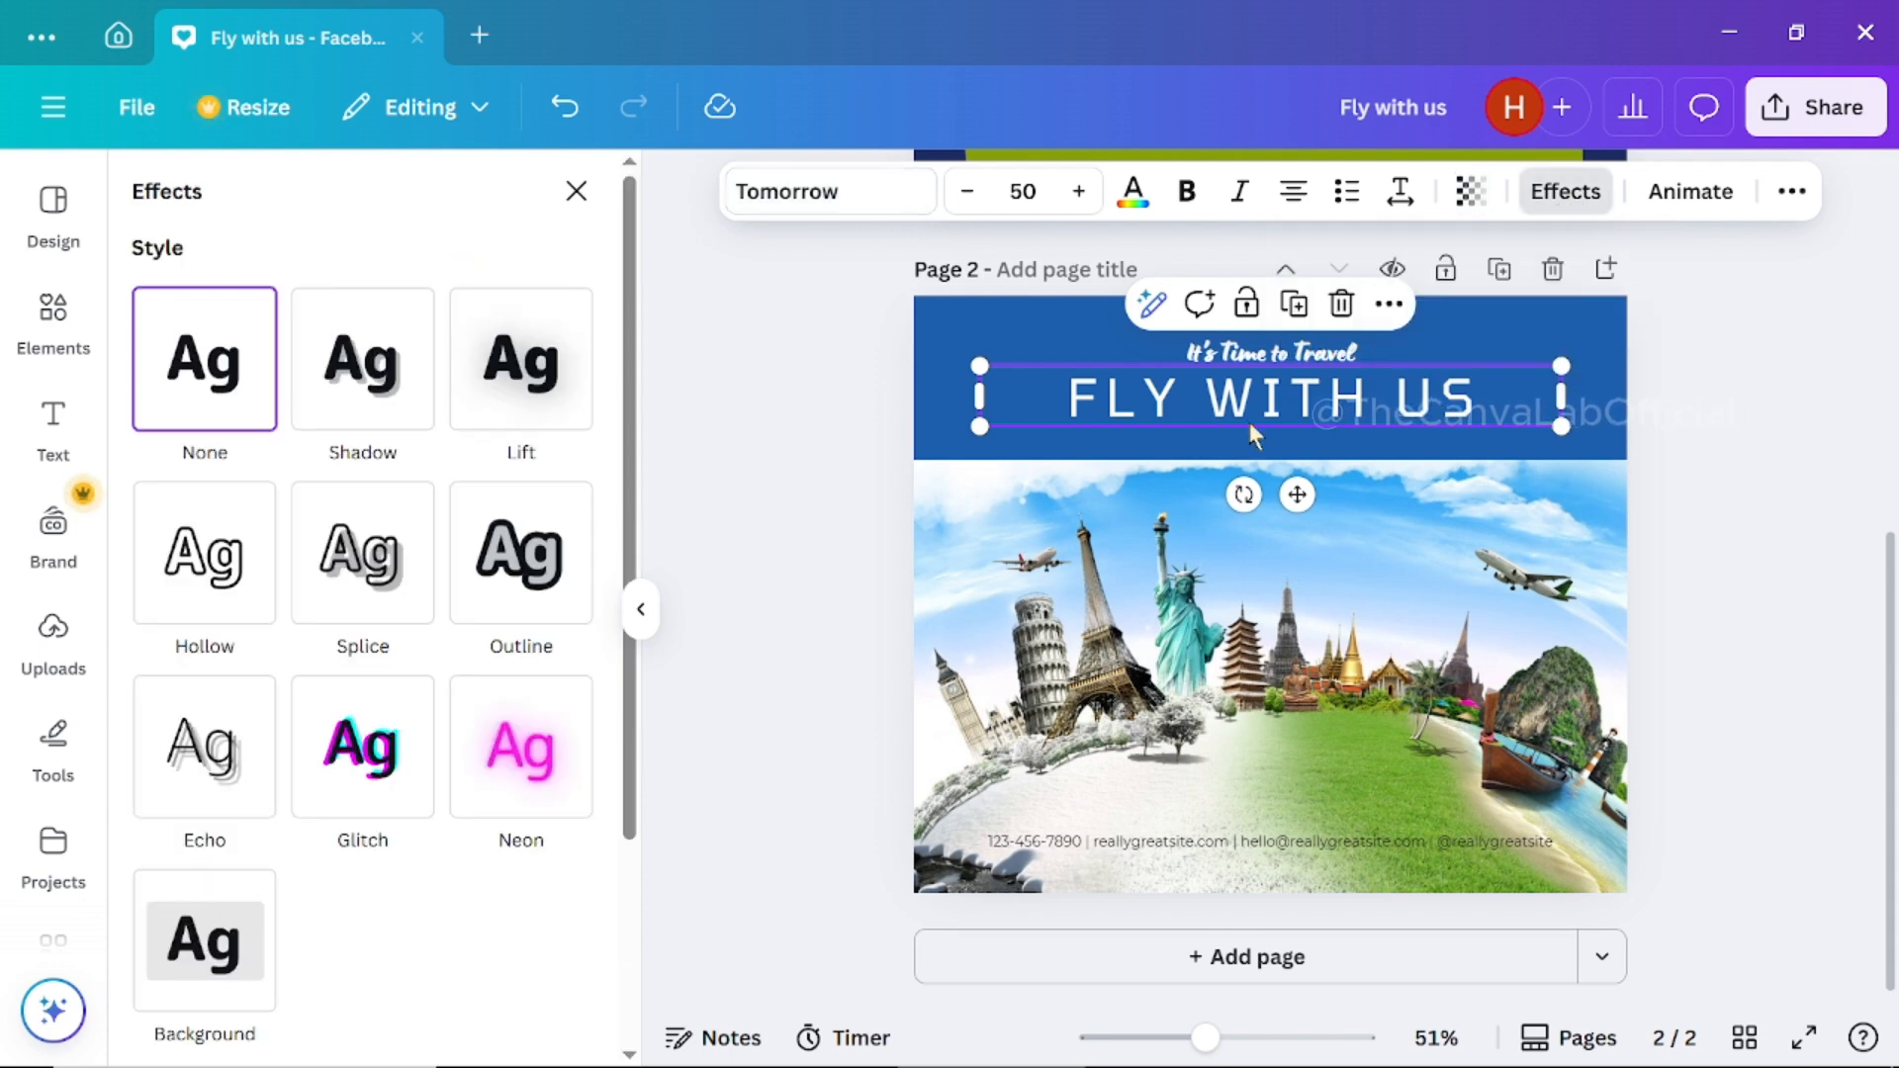
{"action": "left_click", "coordinate": [531, 379]}
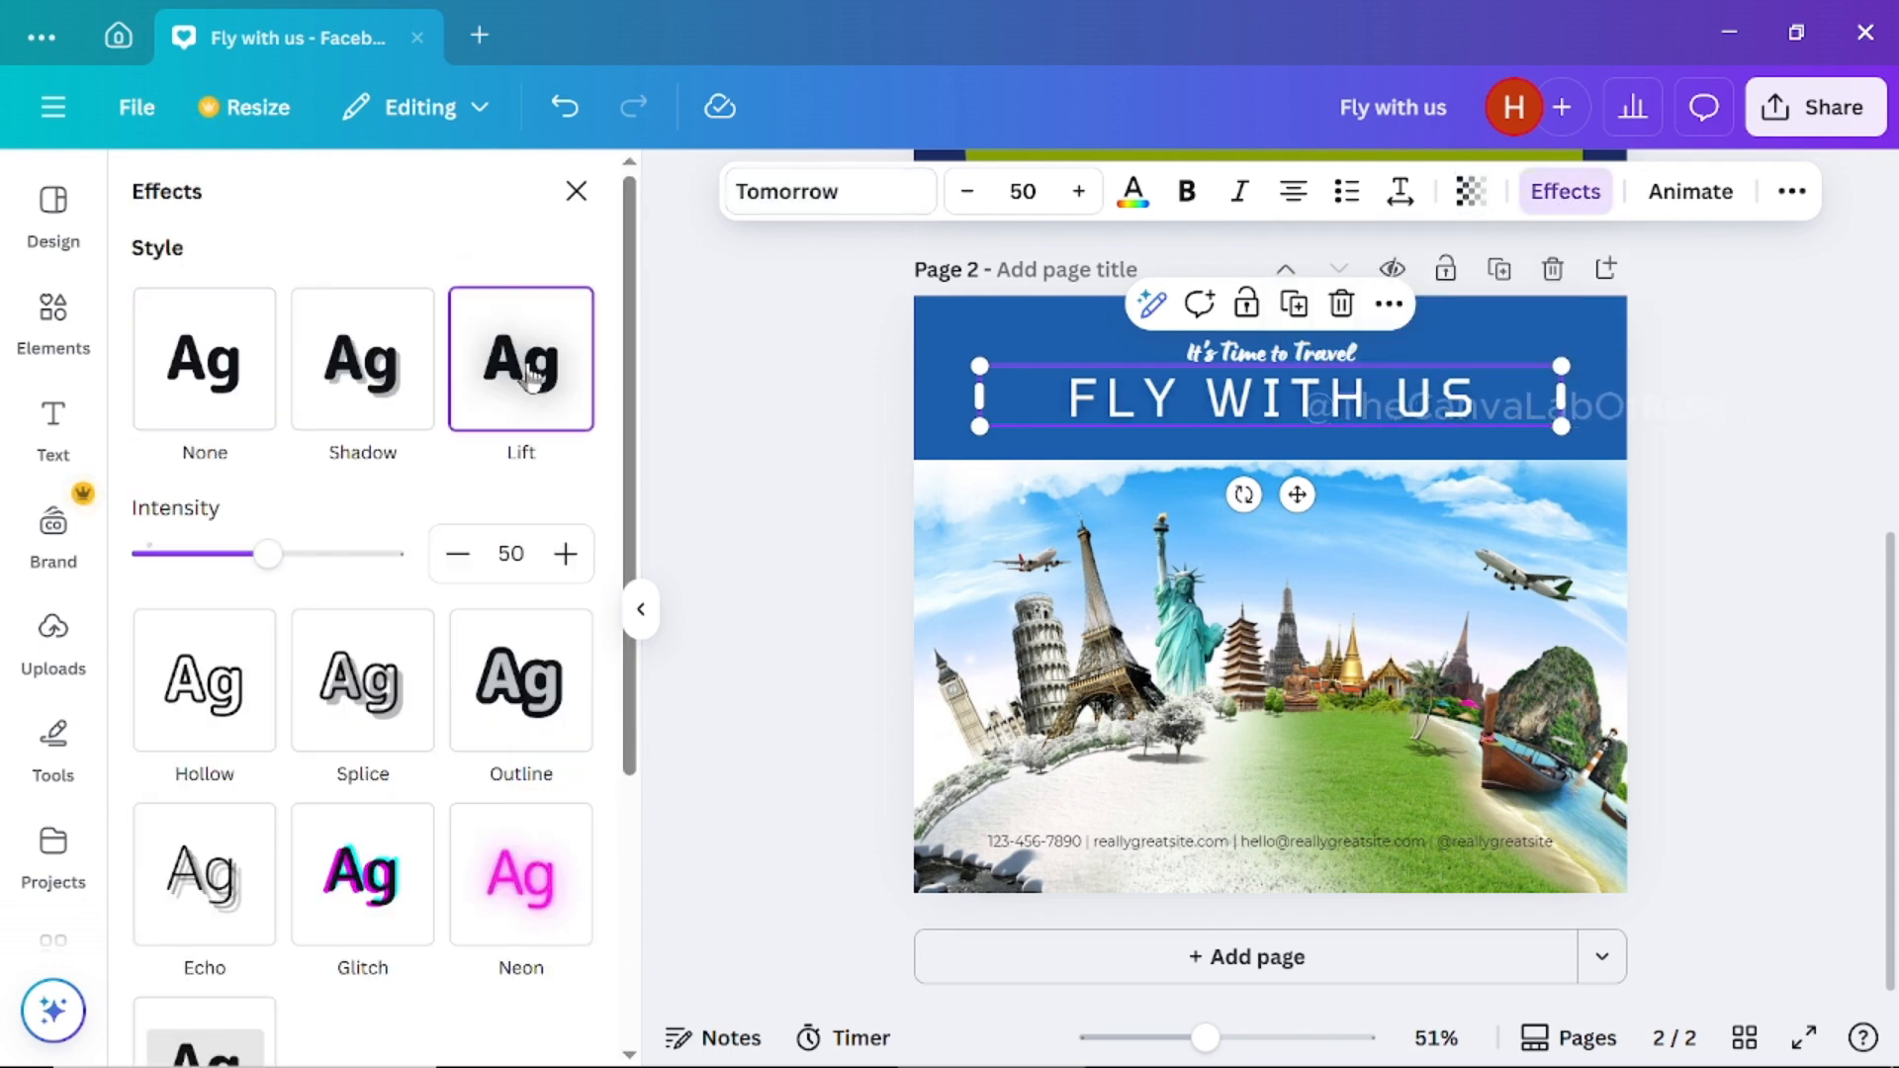
{"action": "left_click", "coordinate": [379, 381]}
{"action": "left_click", "coordinate": [216, 373]}
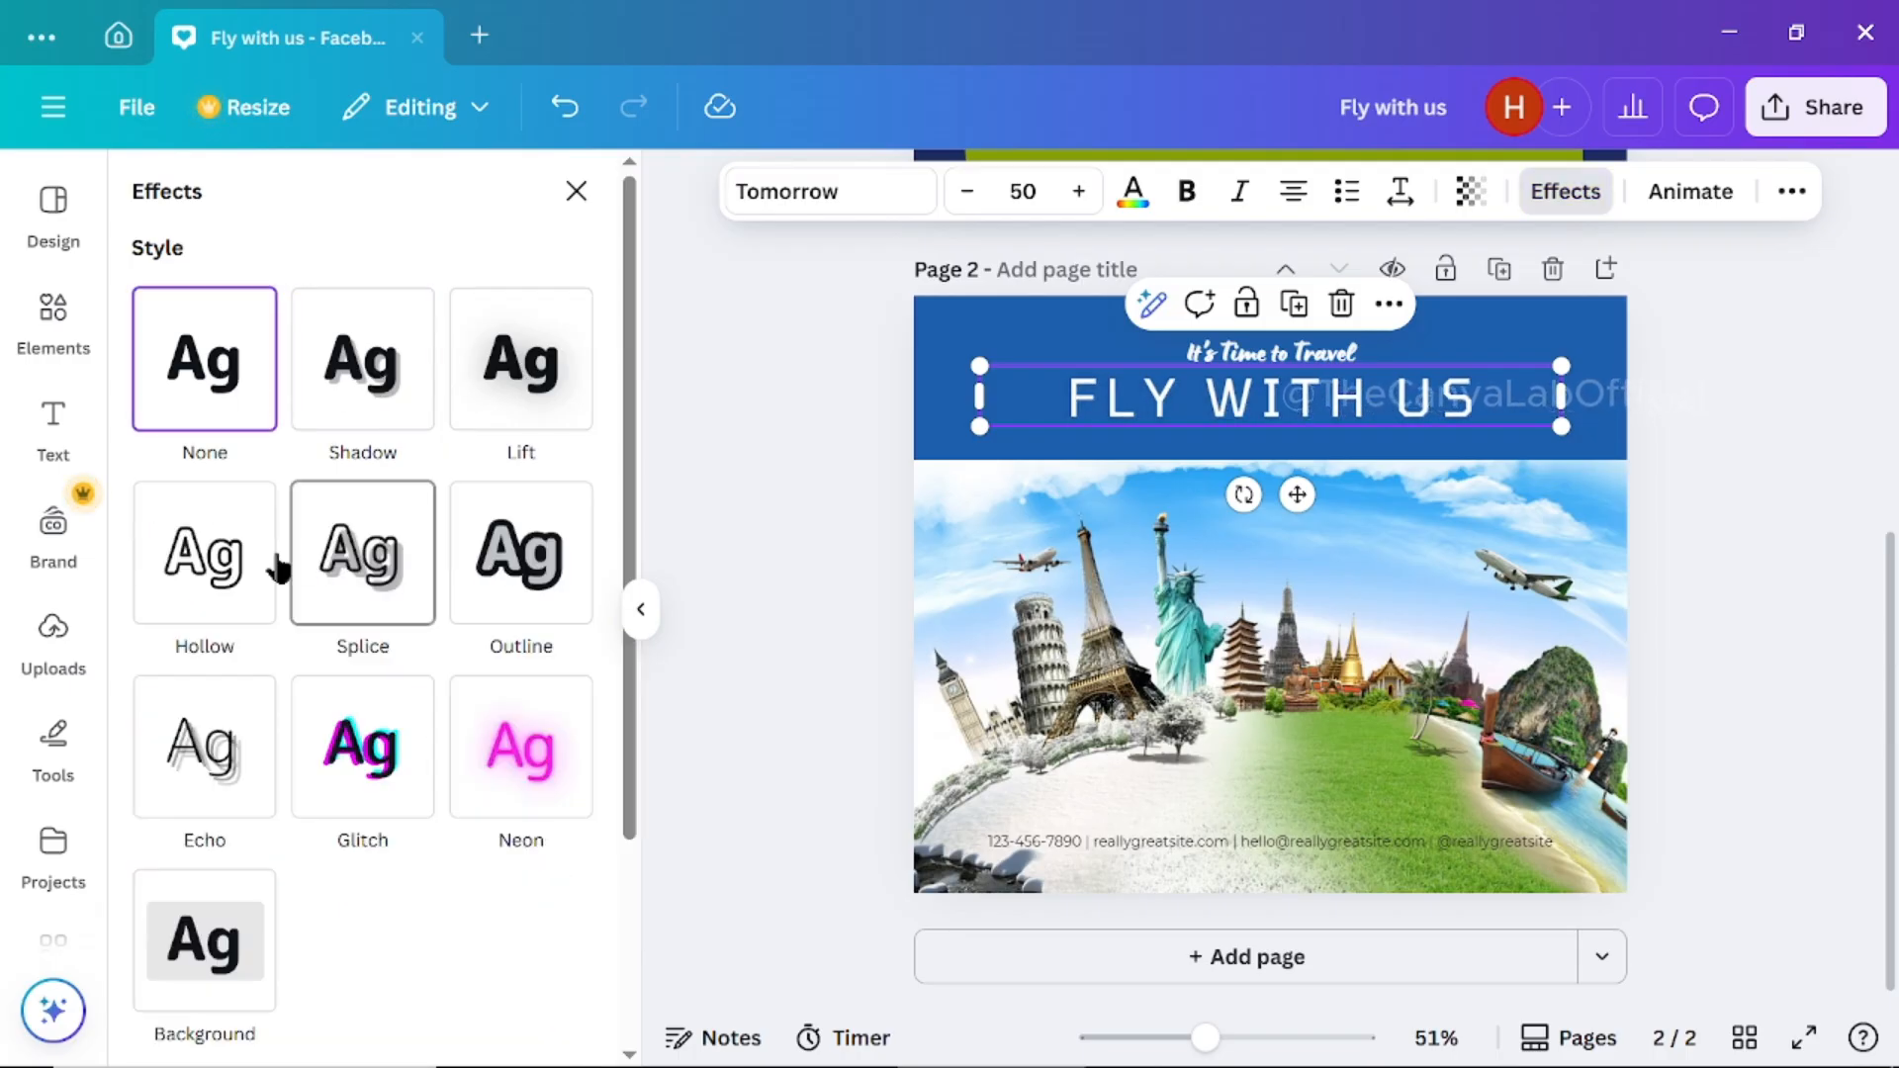
{"action": "left_click", "coordinate": [223, 569]}
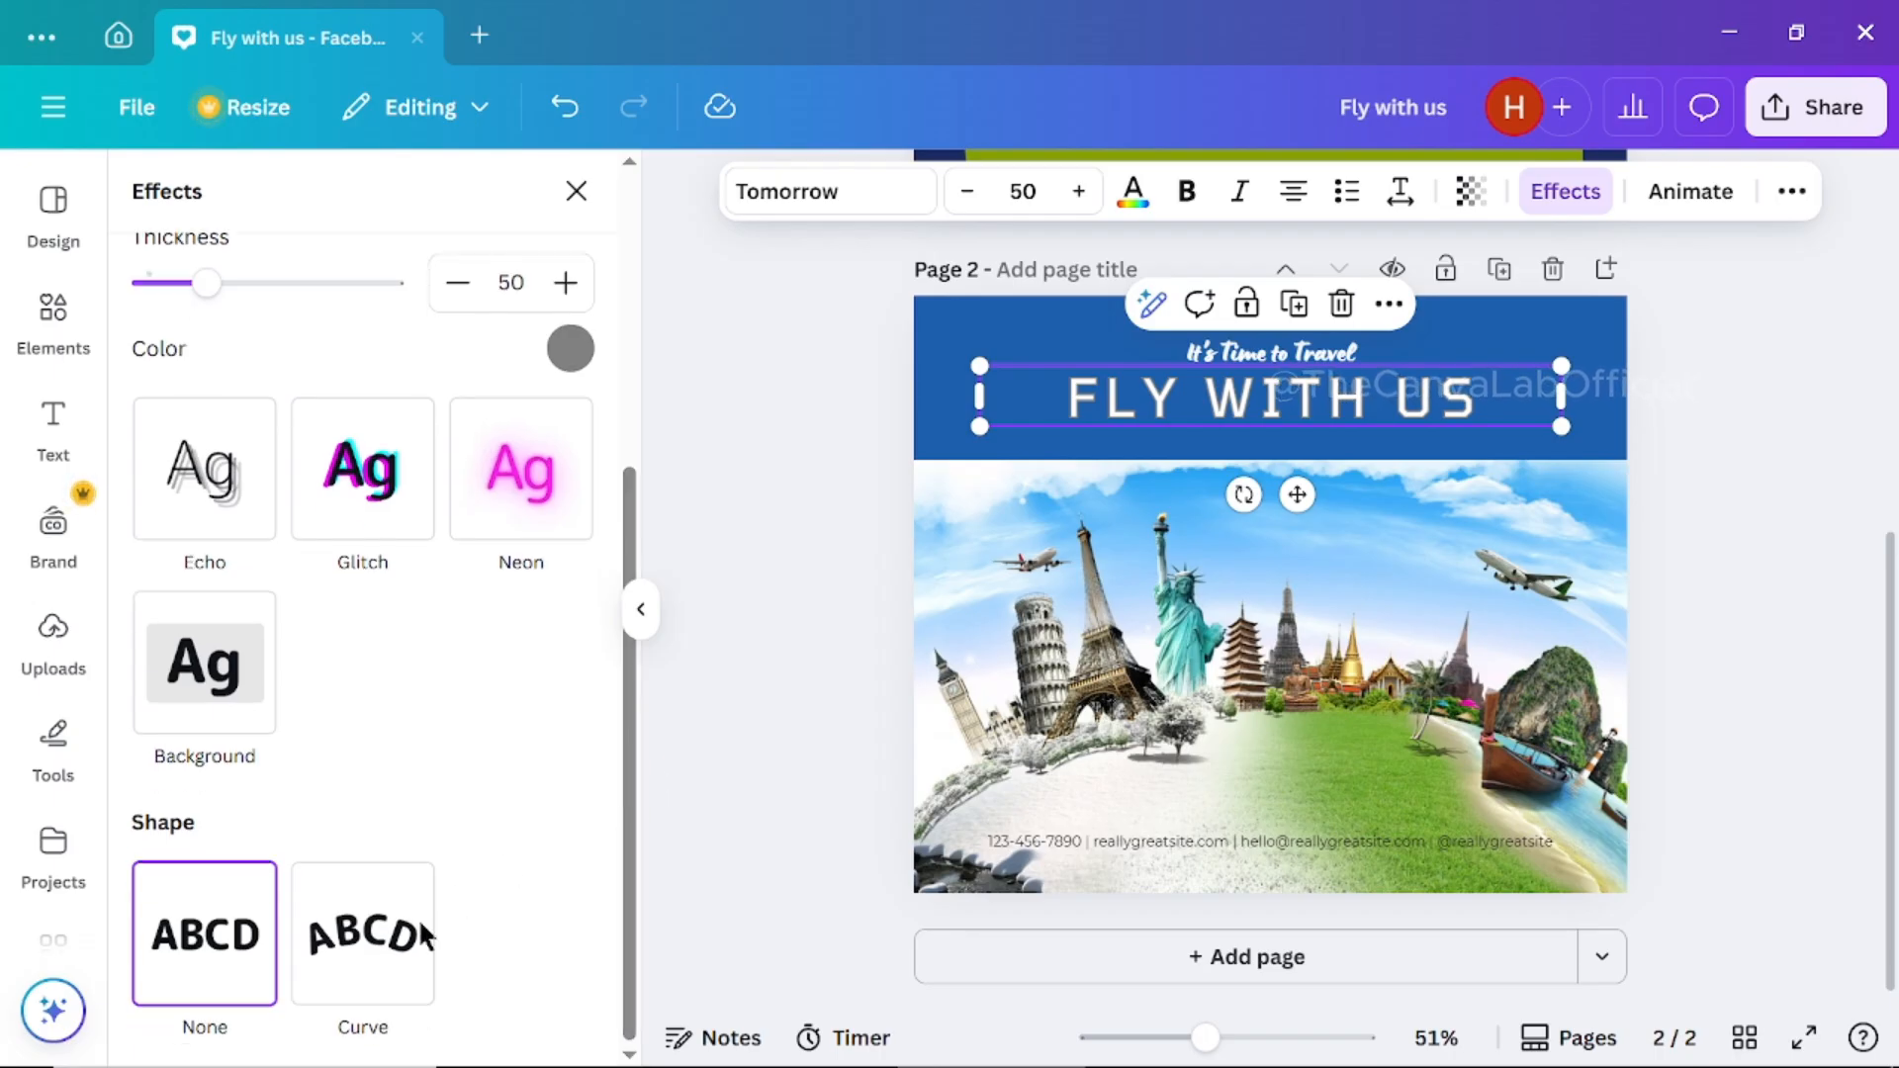
Try a curved shape on the FLY WITH US heading, shift it slightly, reduce the curve to 44, and restore the straight shape
{"action": "left_click", "coordinate": [365, 956]}
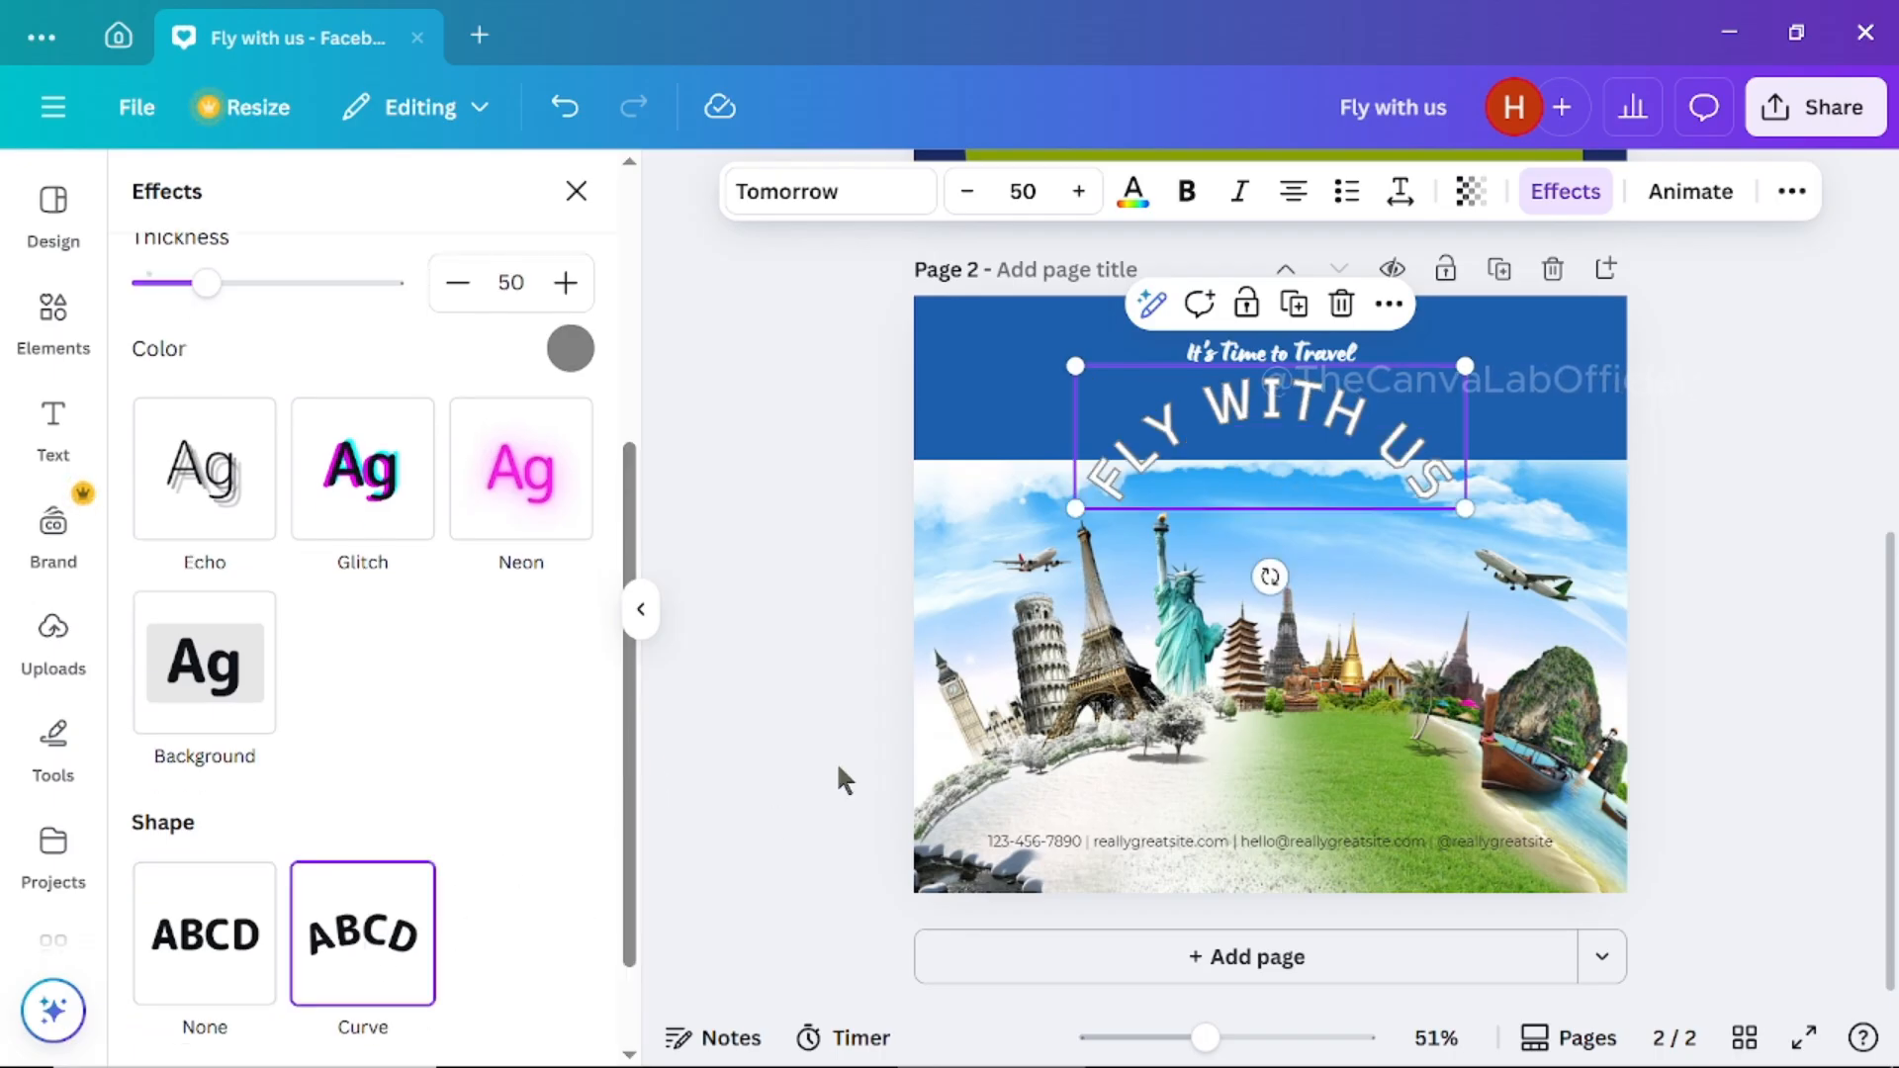
{"action": "mouse_move", "coordinate": [1270, 413]}
{"action": "left_mouse_down"}
{"action": "mouse_move", "coordinate": [1292, 623]}
{"action": "mouse_move", "coordinate": [1254, 428]}
{"action": "mouse_move", "coordinate": [1263, 325]}
{"action": "mouse_move", "coordinate": [1261, 396]}
{"action": "left_mouse_up"}
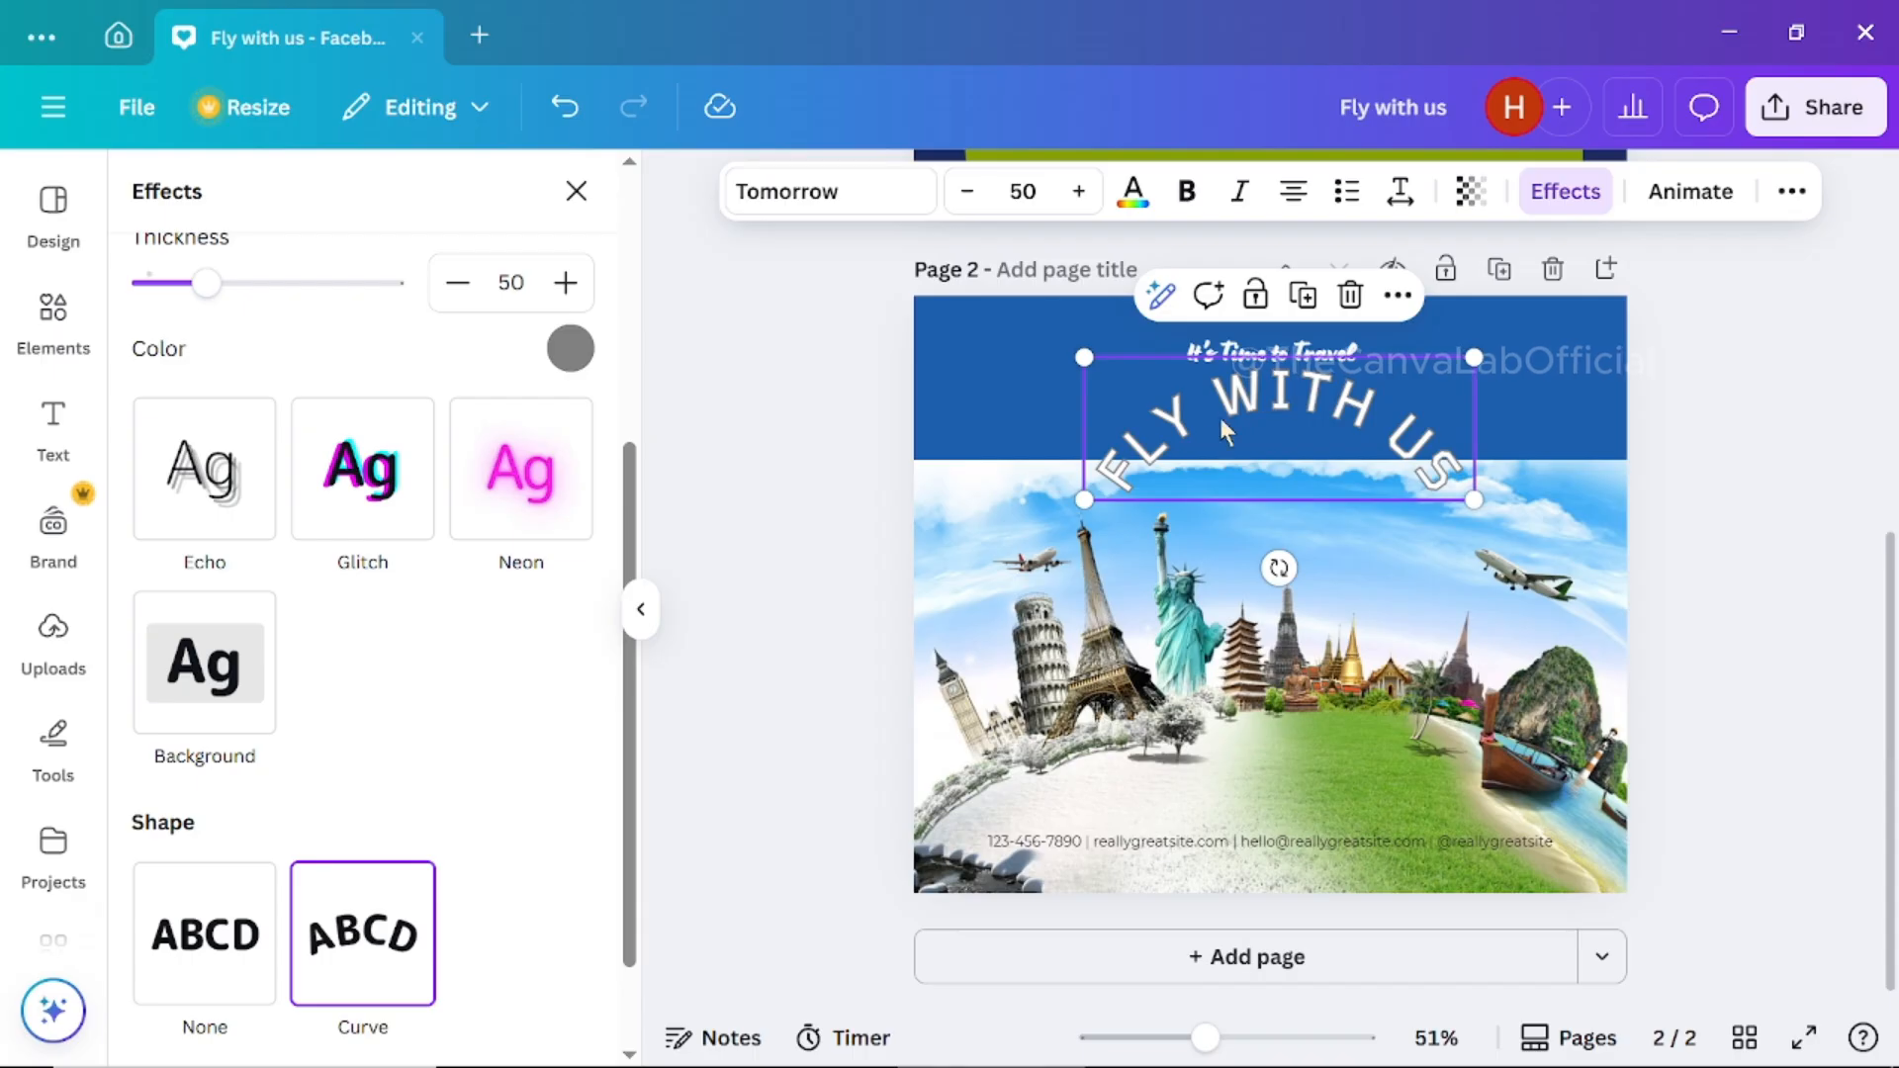
{"action": "scroll", "coordinate": [633, 814], "scroll_direction": "down", "scroll_amount": 2}
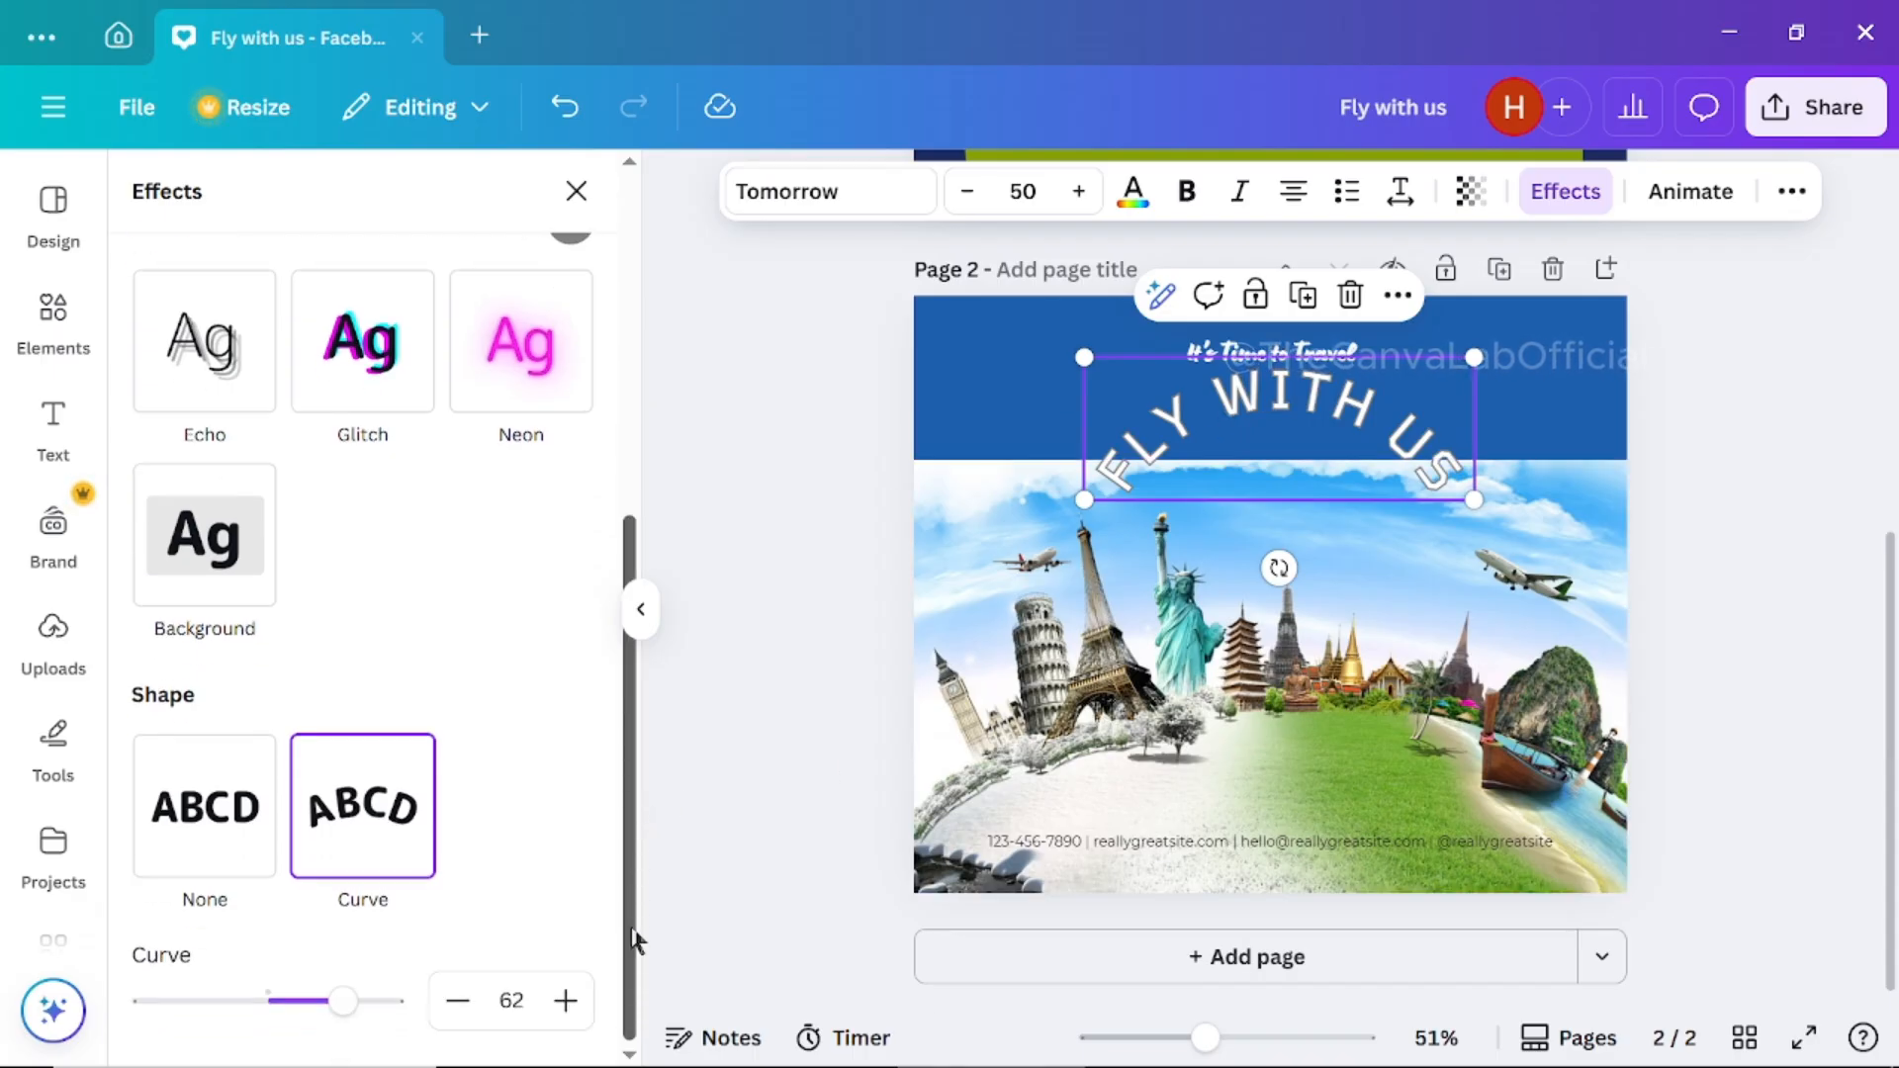
{"action": "mouse_move", "coordinate": [345, 1018]}
{"action": "left_mouse_down"}
{"action": "mouse_move", "coordinate": [208, 1017]}
{"action": "mouse_move", "coordinate": [345, 1008]}
{"action": "mouse_move", "coordinate": [271, 1014]}
{"action": "mouse_move", "coordinate": [325, 1019]}
{"action": "left_mouse_up"}
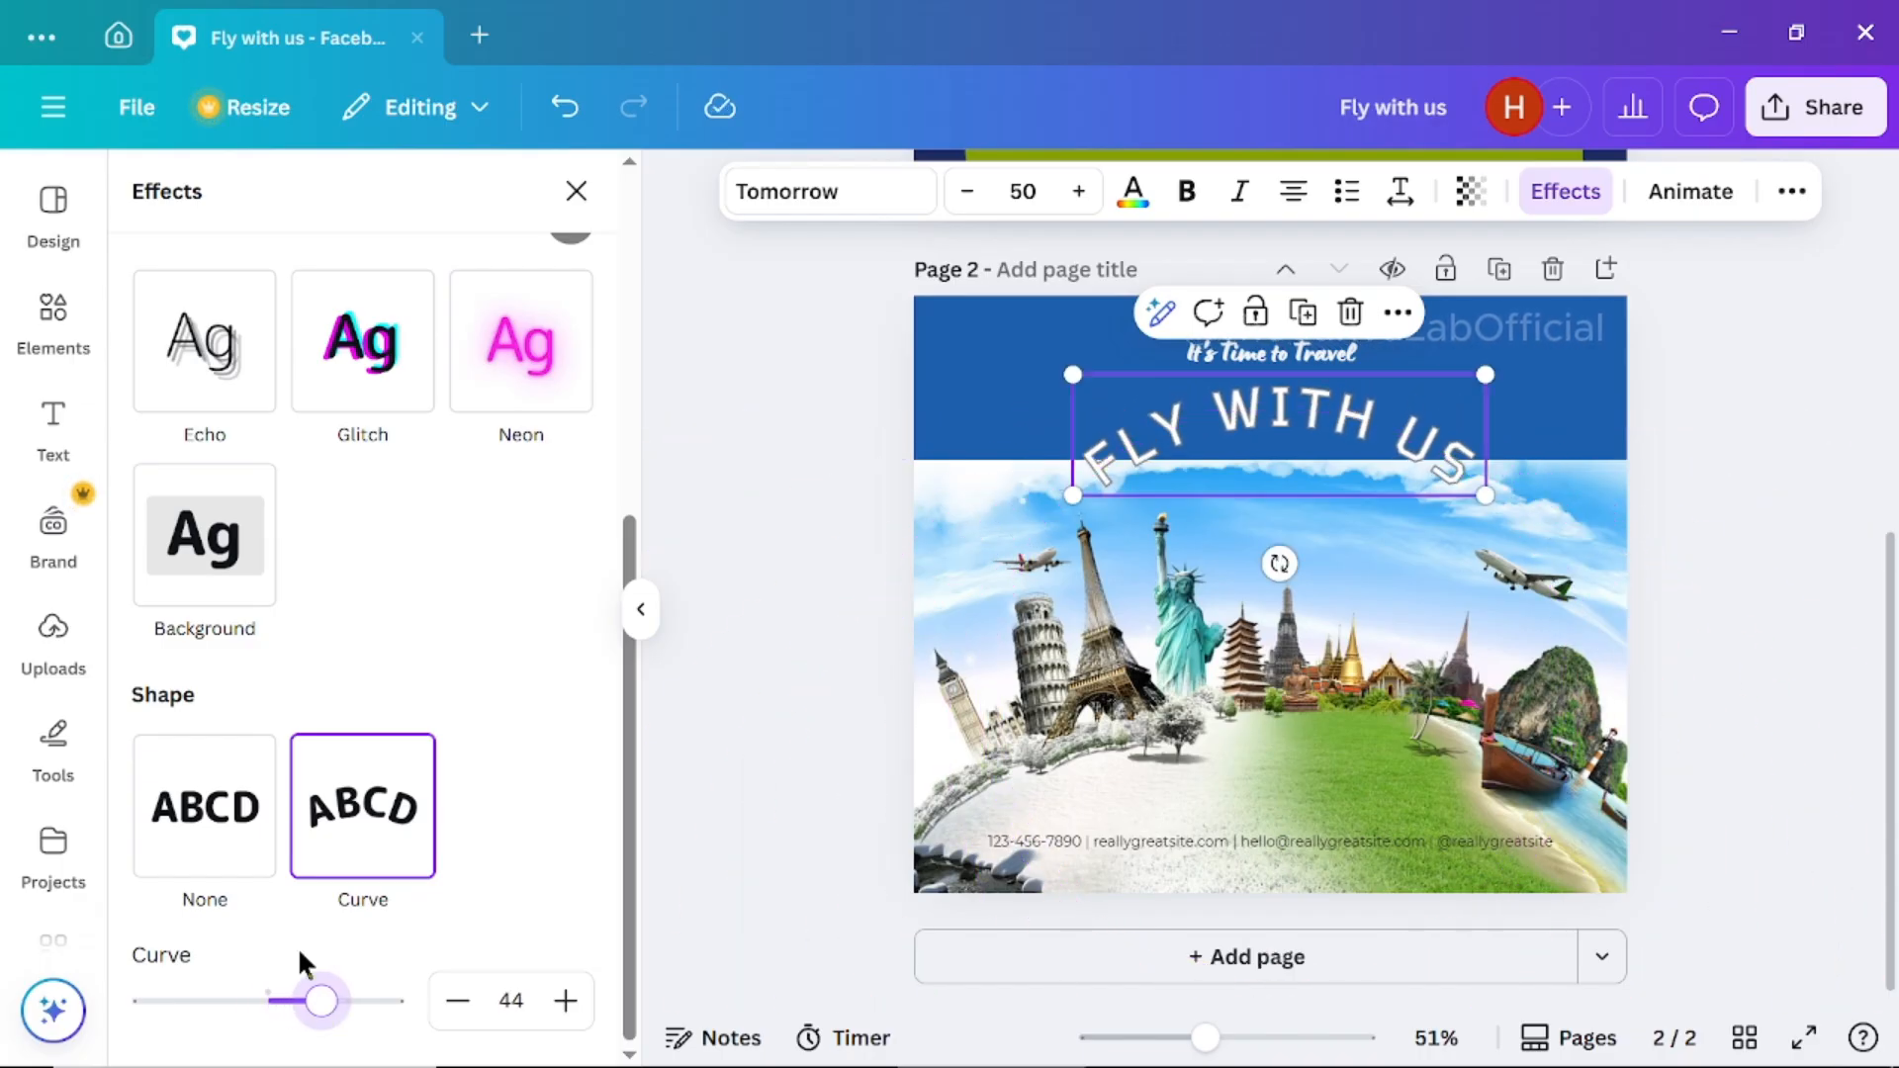
{"action": "left_click", "coordinate": [204, 826]}
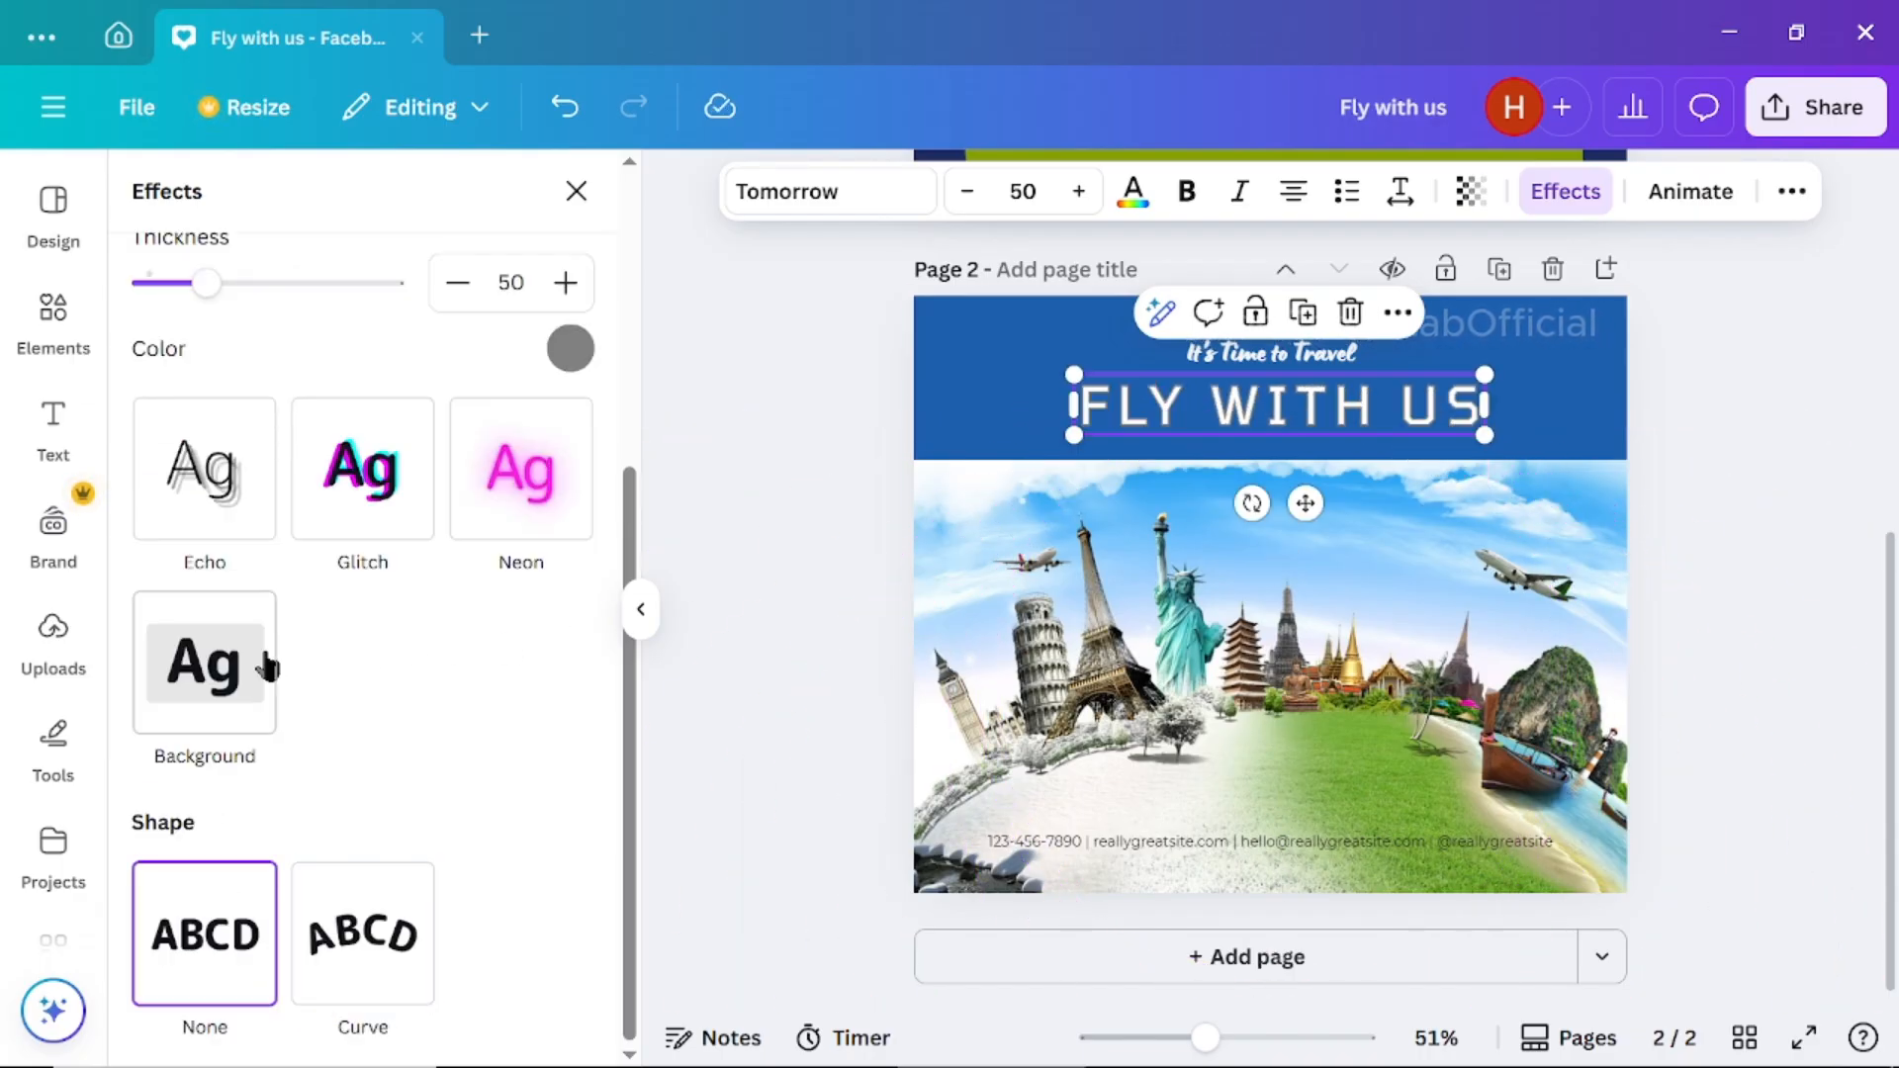
Apply the Background text effect to the FLY WITH US heading, then delete its ending and retype ITH US
{"action": "left_click", "coordinate": [212, 675]}
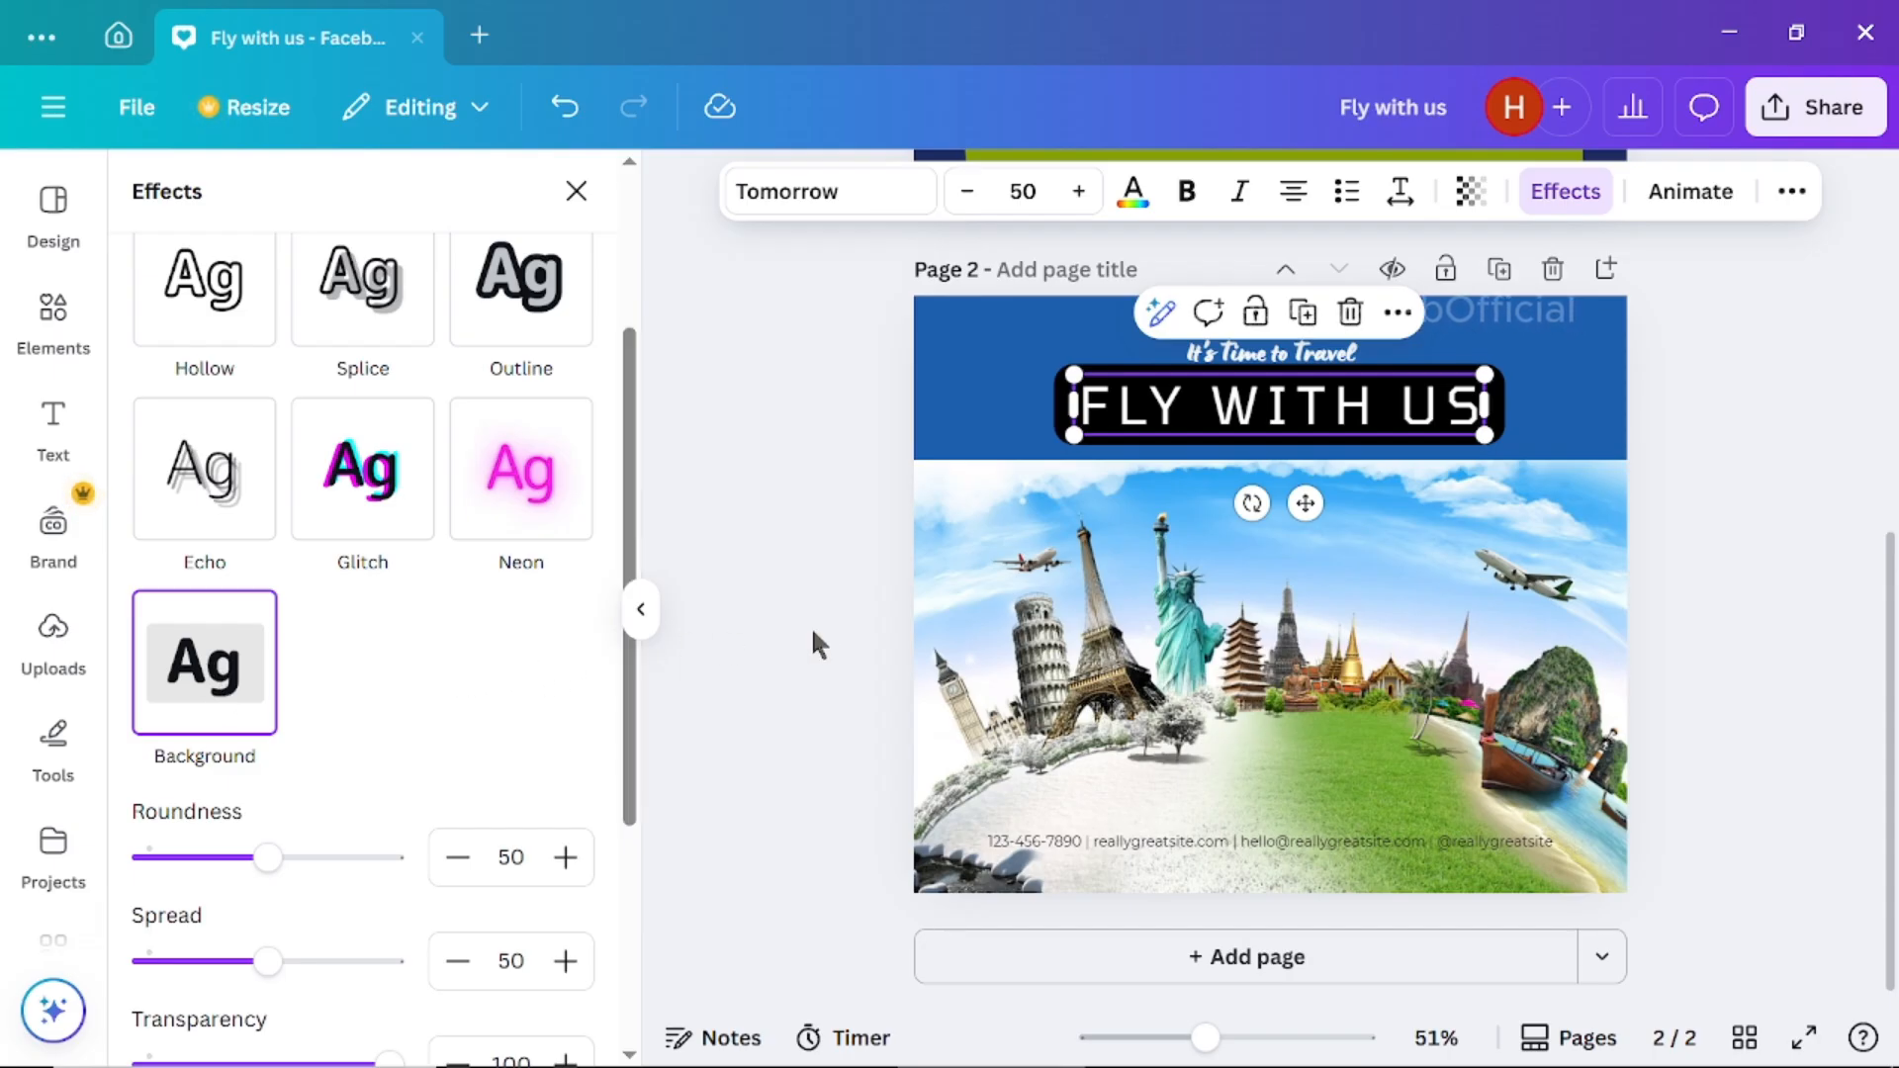
{"action": "double_click", "coordinate": [1478, 408]}
{"action": "left_click", "coordinate": [1477, 413]}
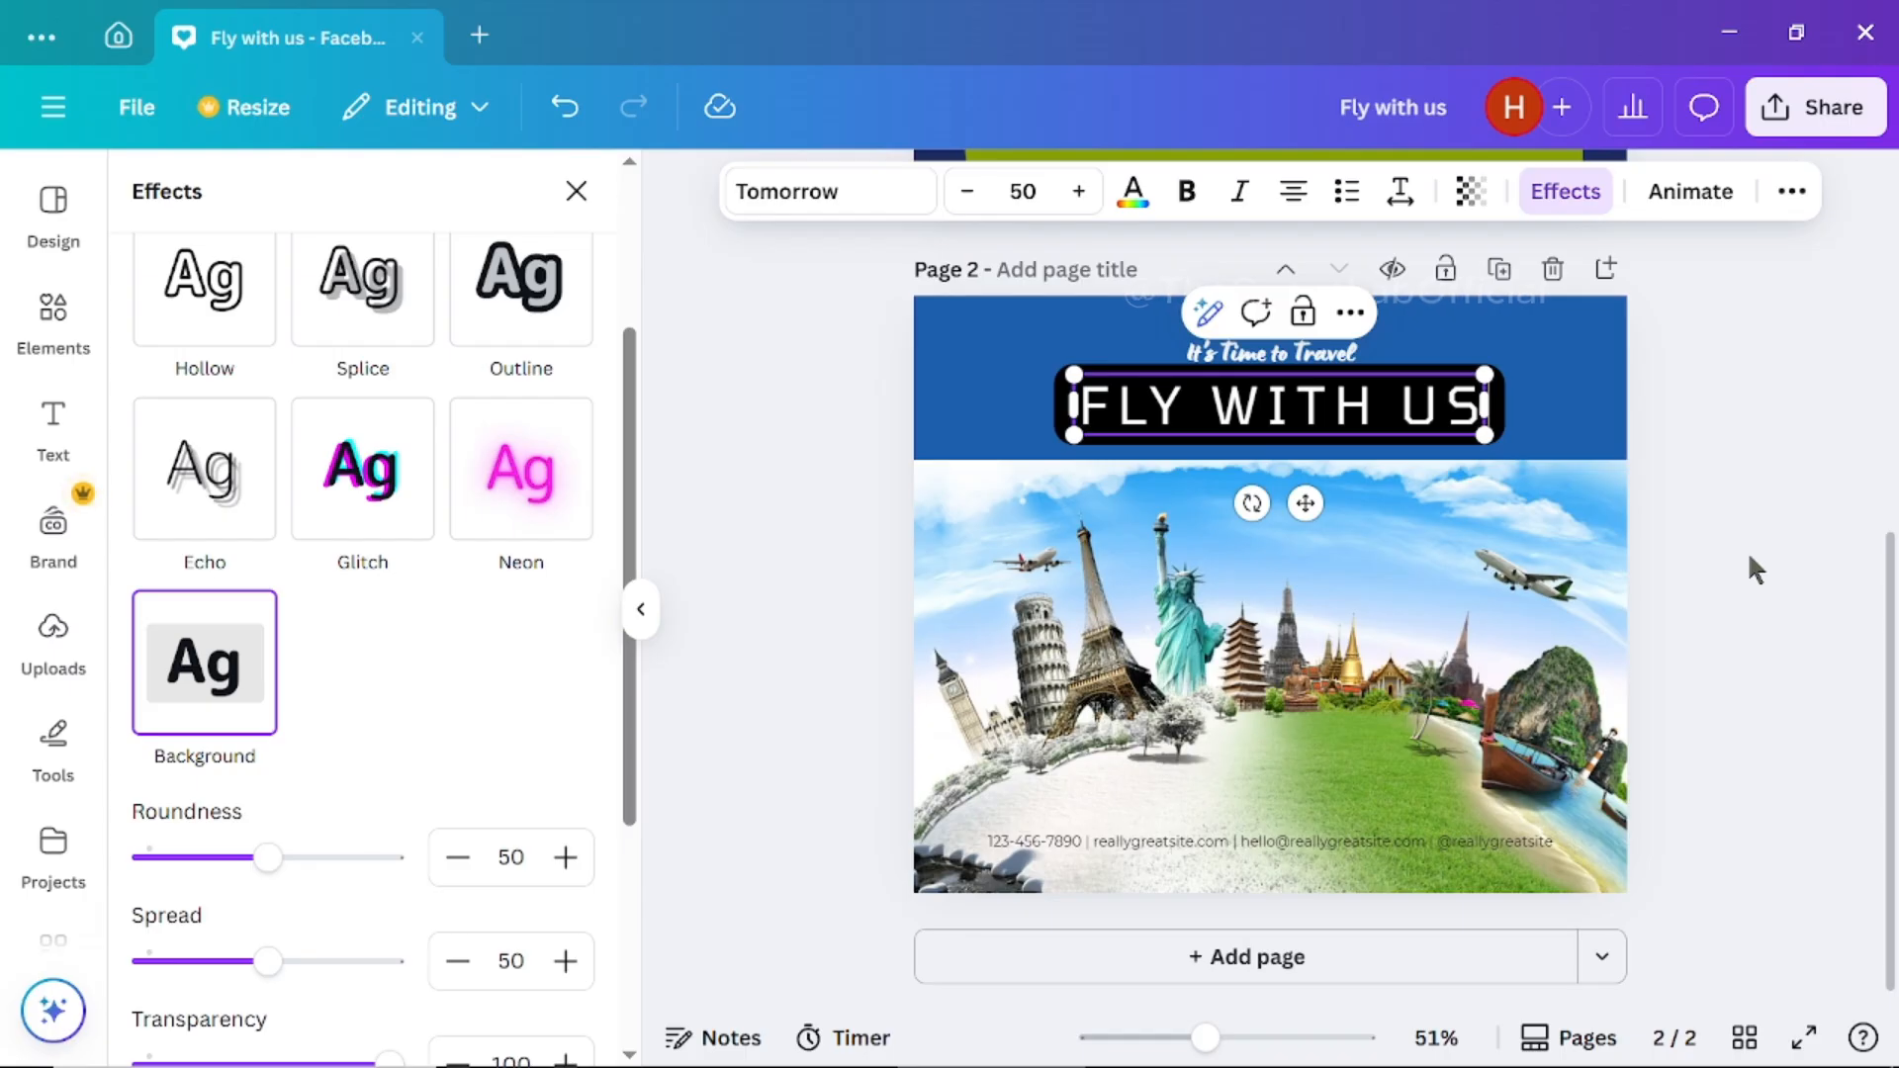
{"action": "key", "text": "BackSpace"}
{"action": "key", "text": "BackSpace"}
{"action": "key", "text": "BackSpace"}
{"action": "key", "text": "BackSpace"}
{"action": "key", "text": "BackSpace"}
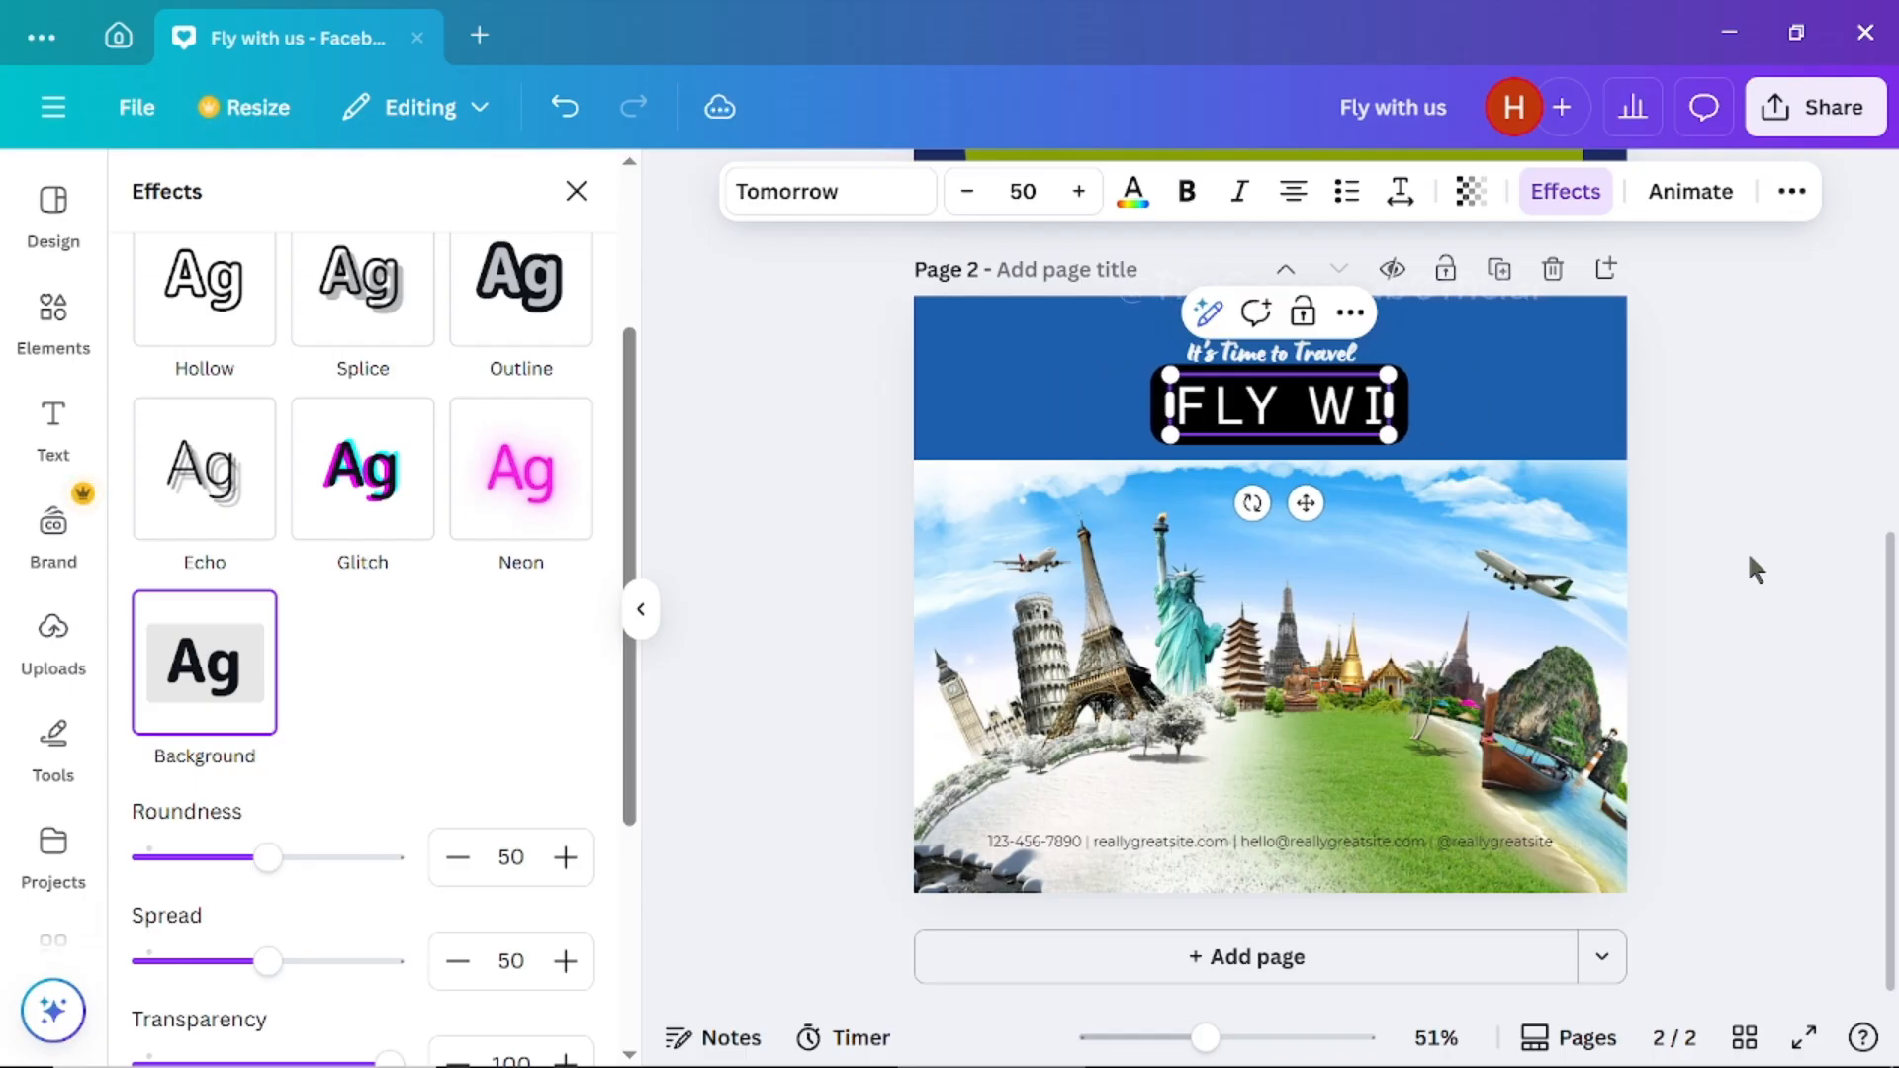
{"action": "key", "text": "BackSpace"}
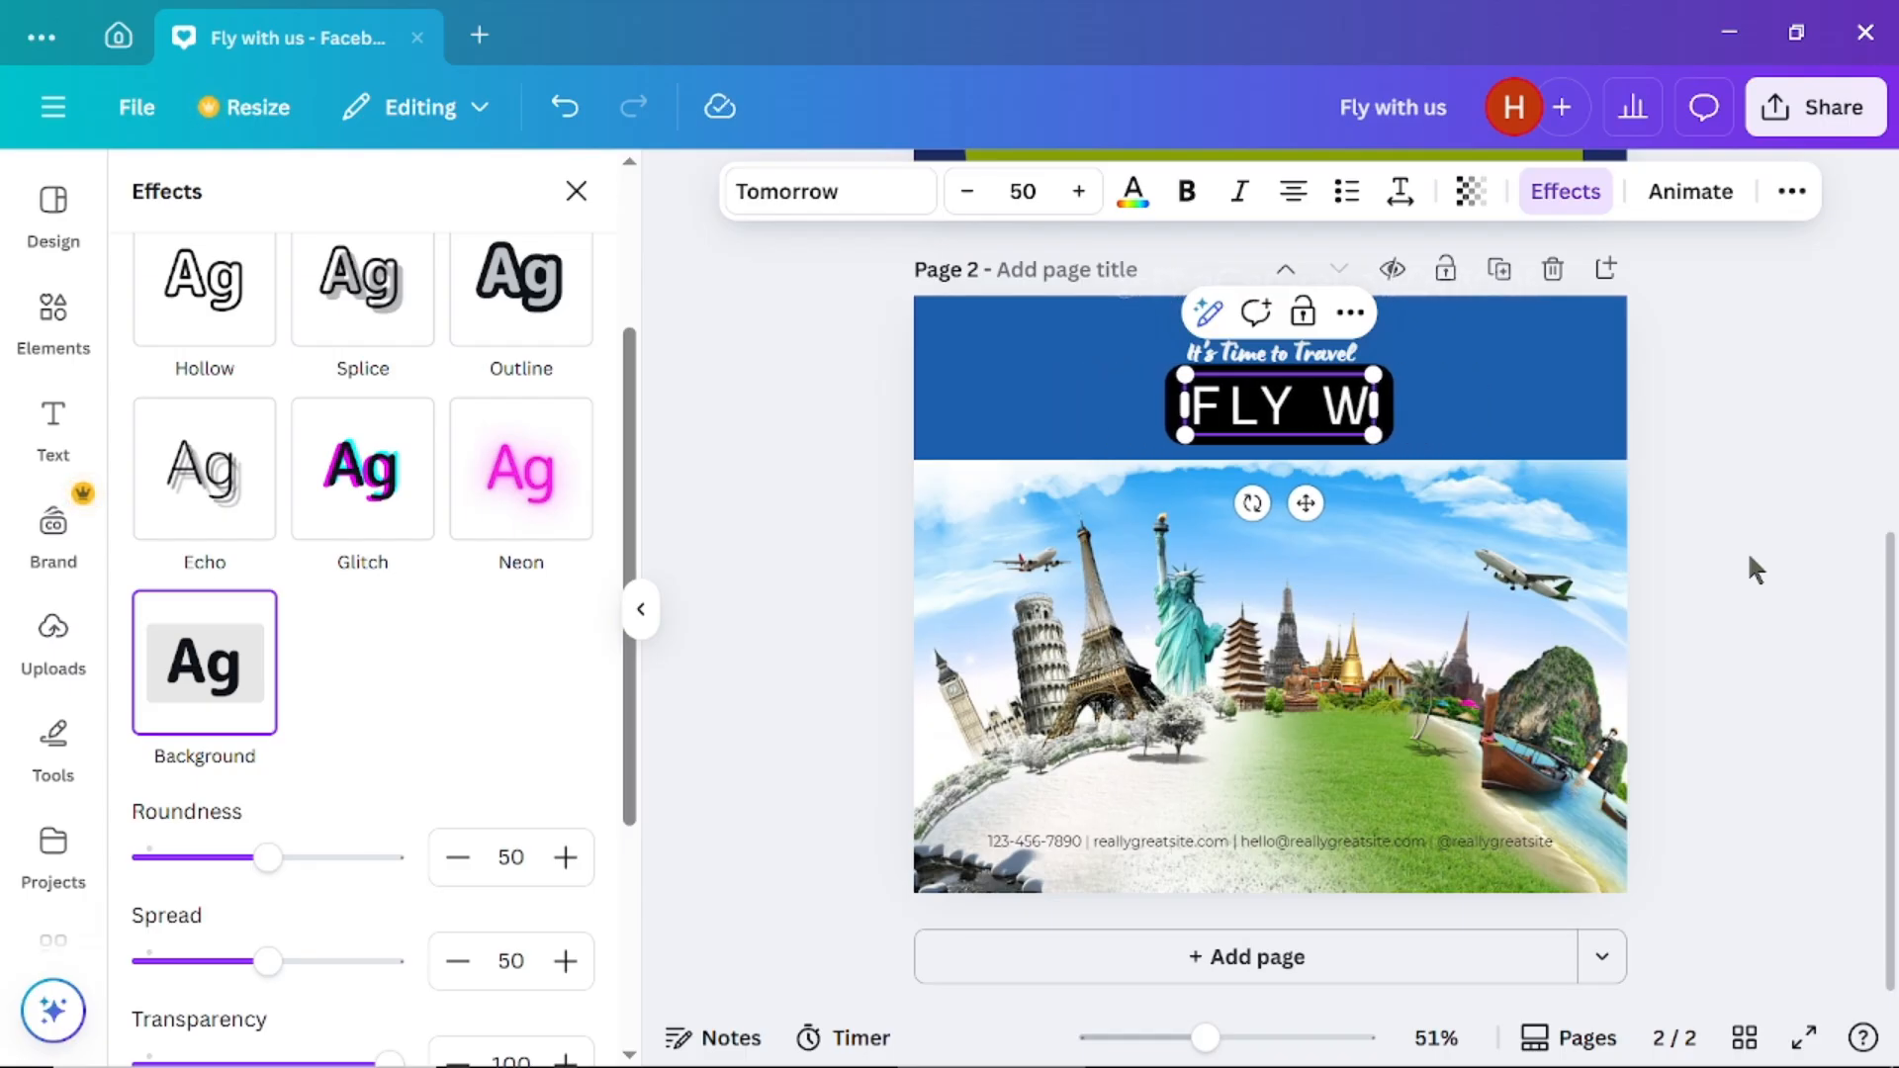
{"action": "type", "text": "ITH US"}
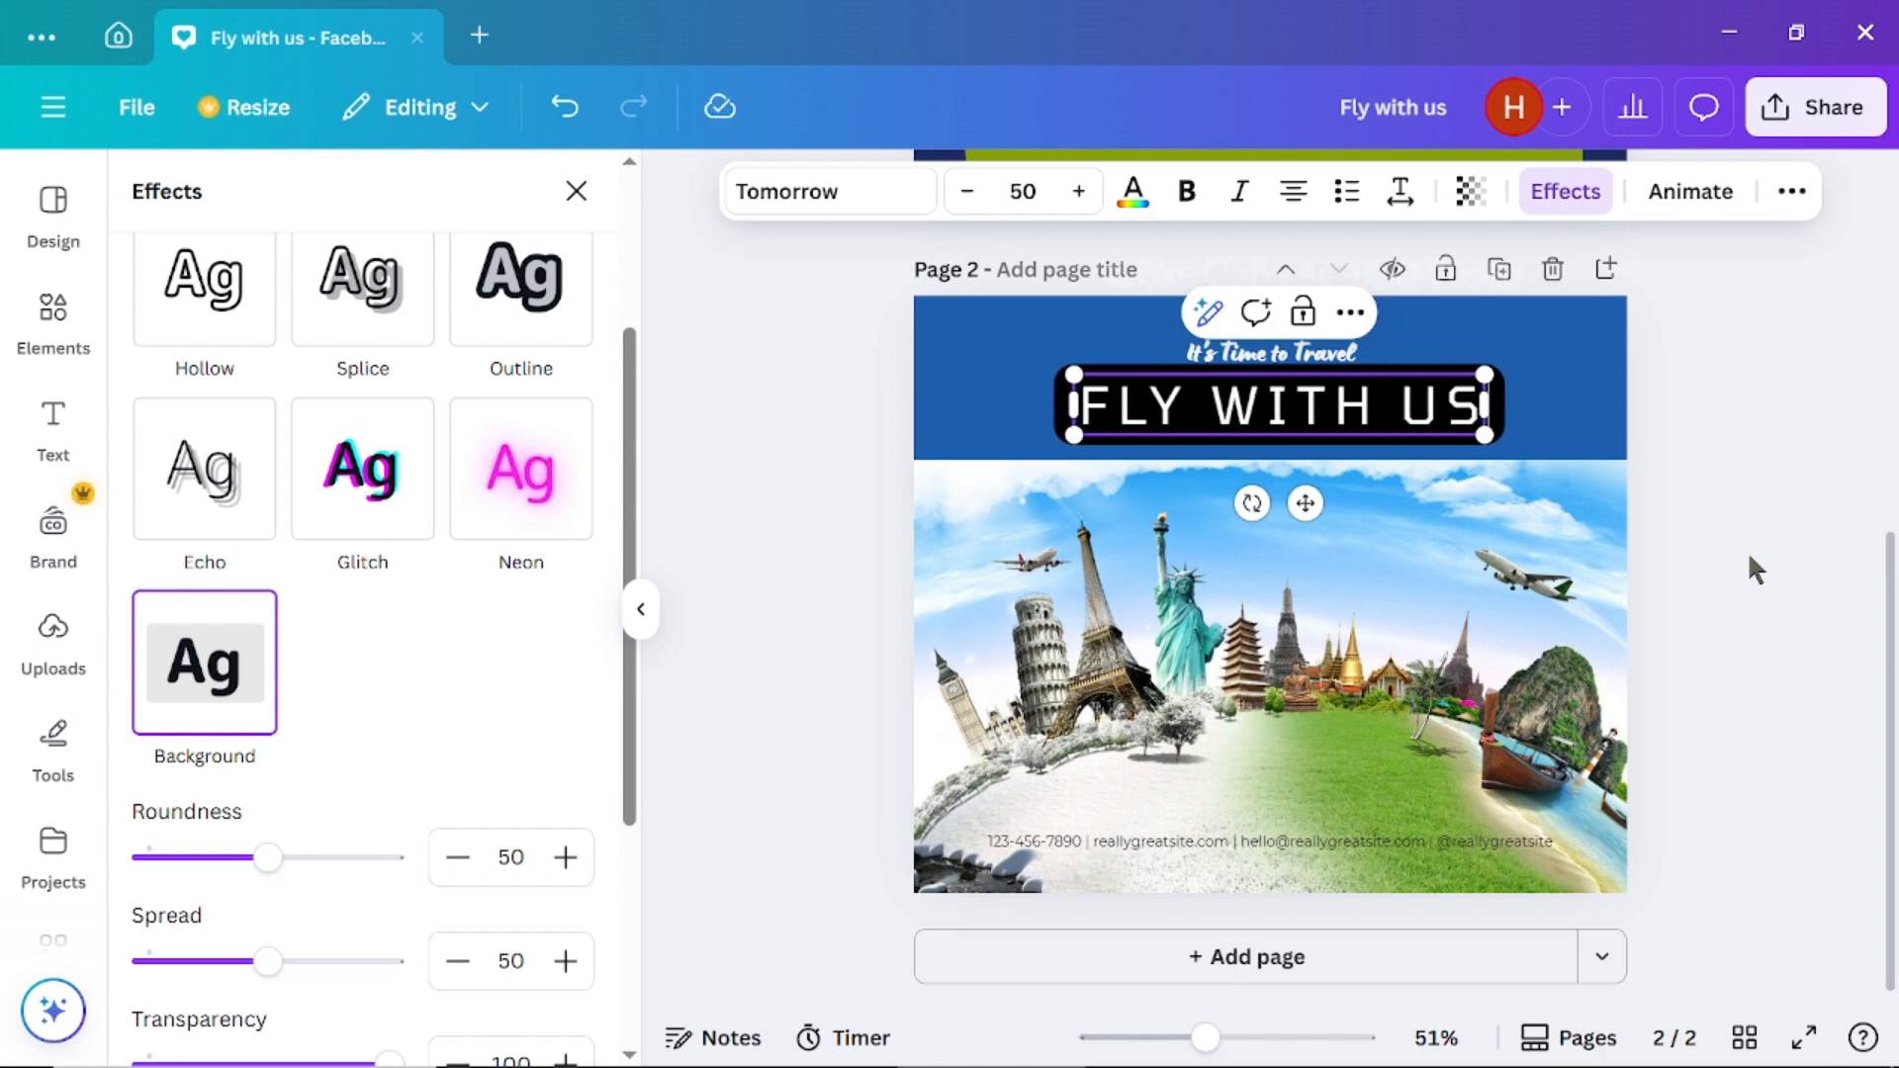
{"action": "left_click", "coordinate": [1748, 557]}
{"action": "left_click", "coordinate": [1753, 569]}
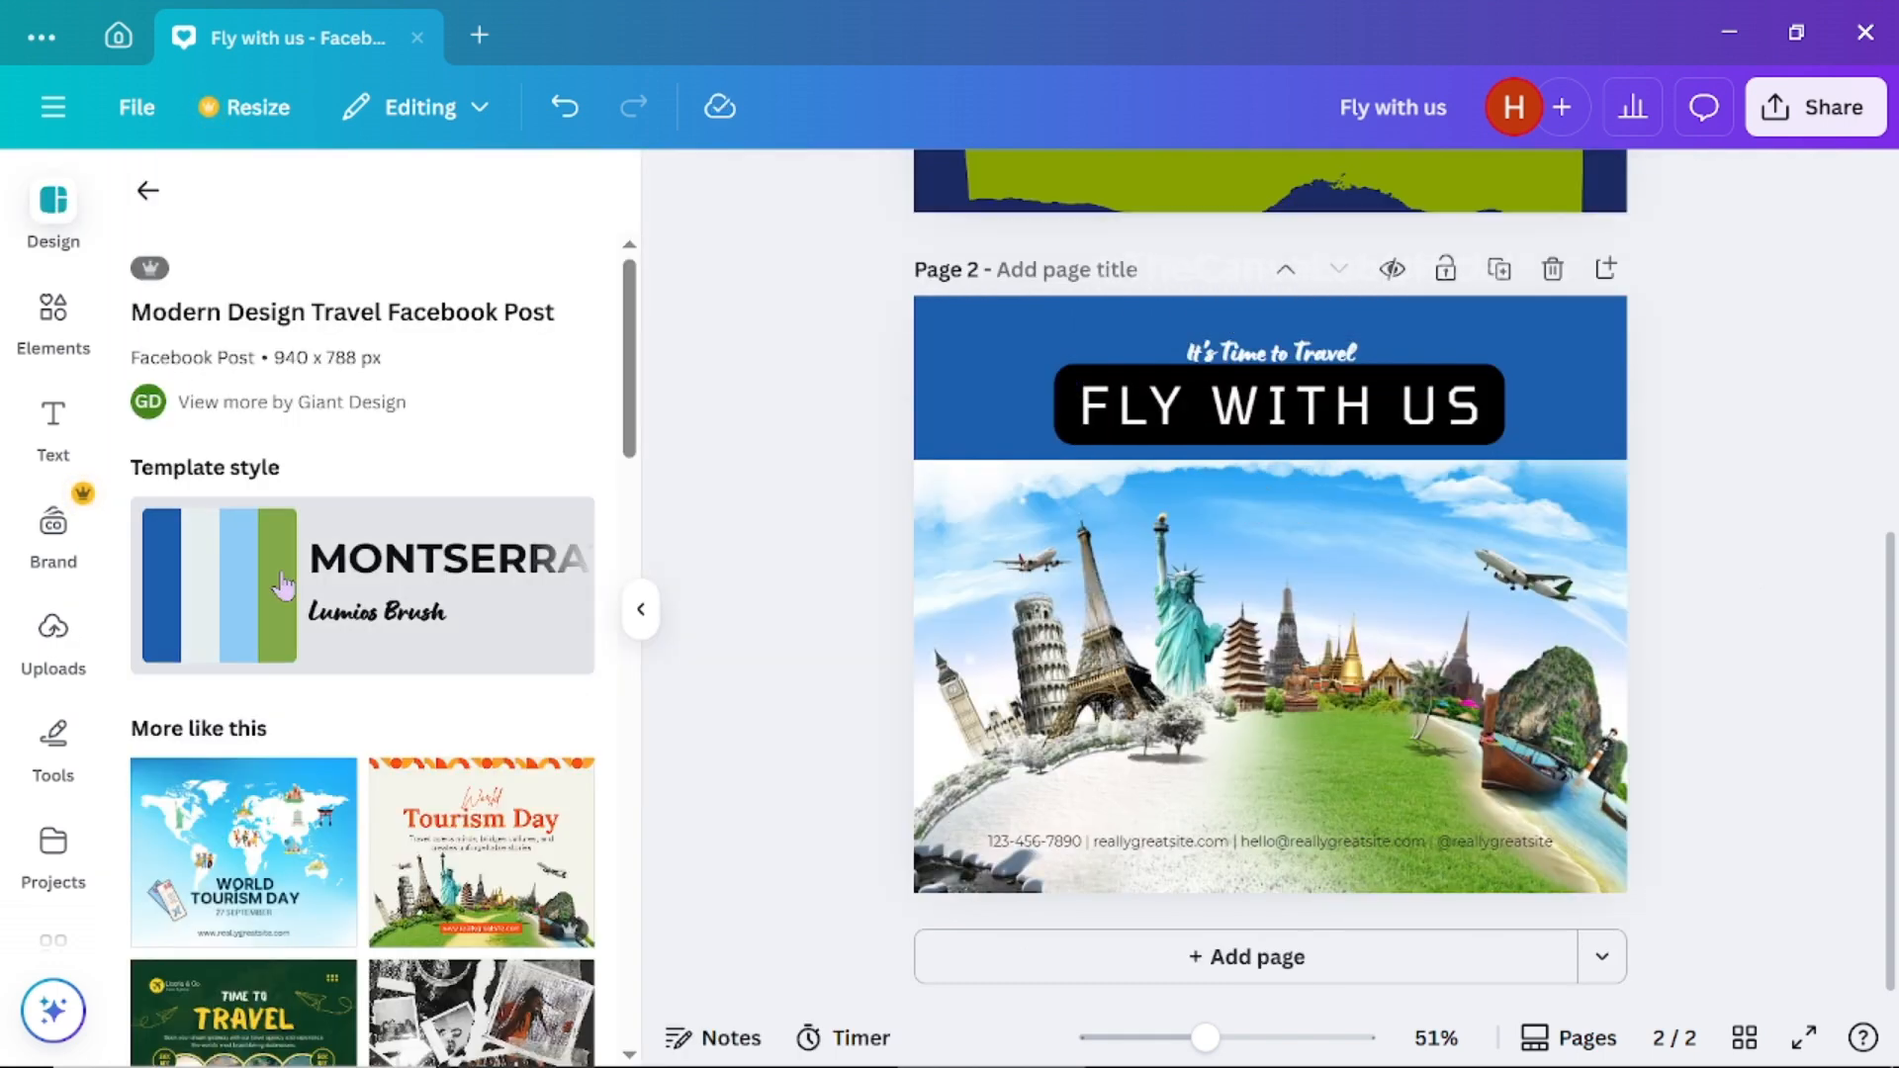
Shuffle the template style on page 2 until the header band is green and the heading's background is blue
{"action": "left_click", "coordinate": [284, 585]}
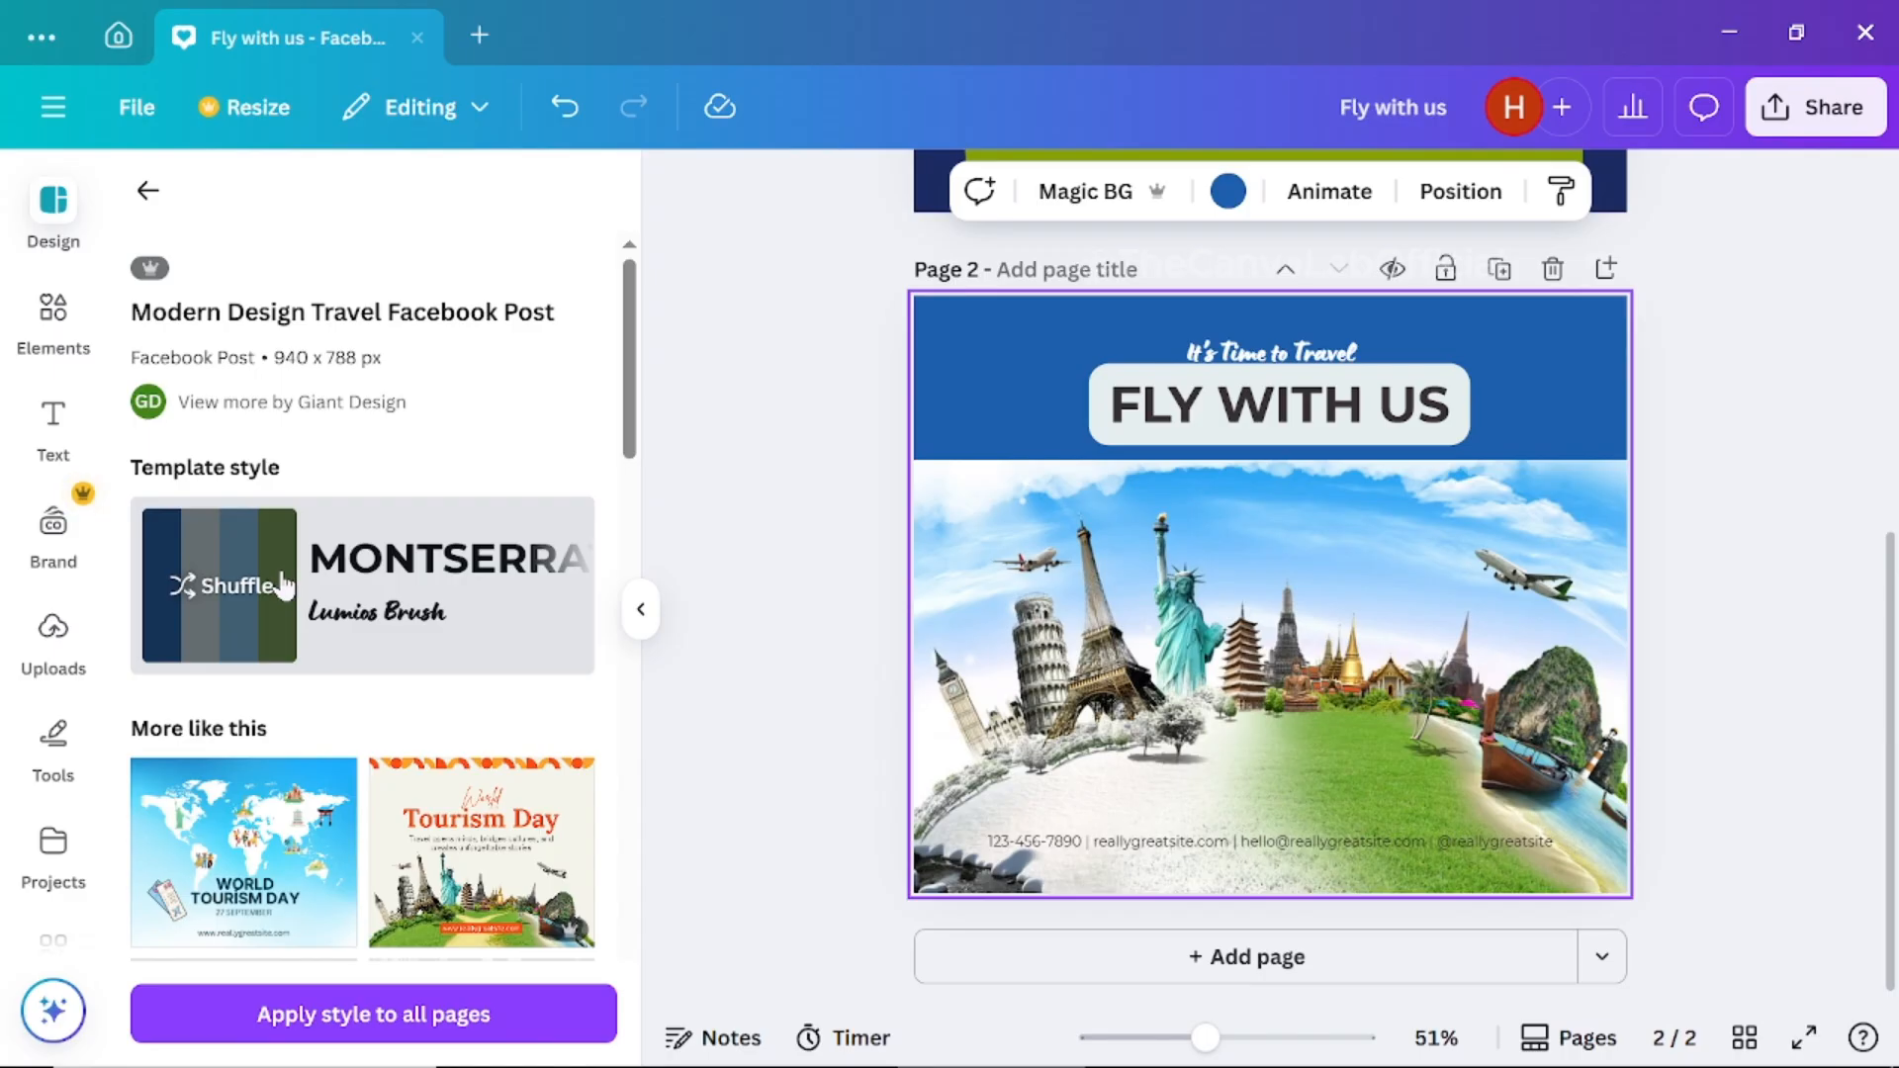
{"action": "left_click", "coordinate": [244, 569]}
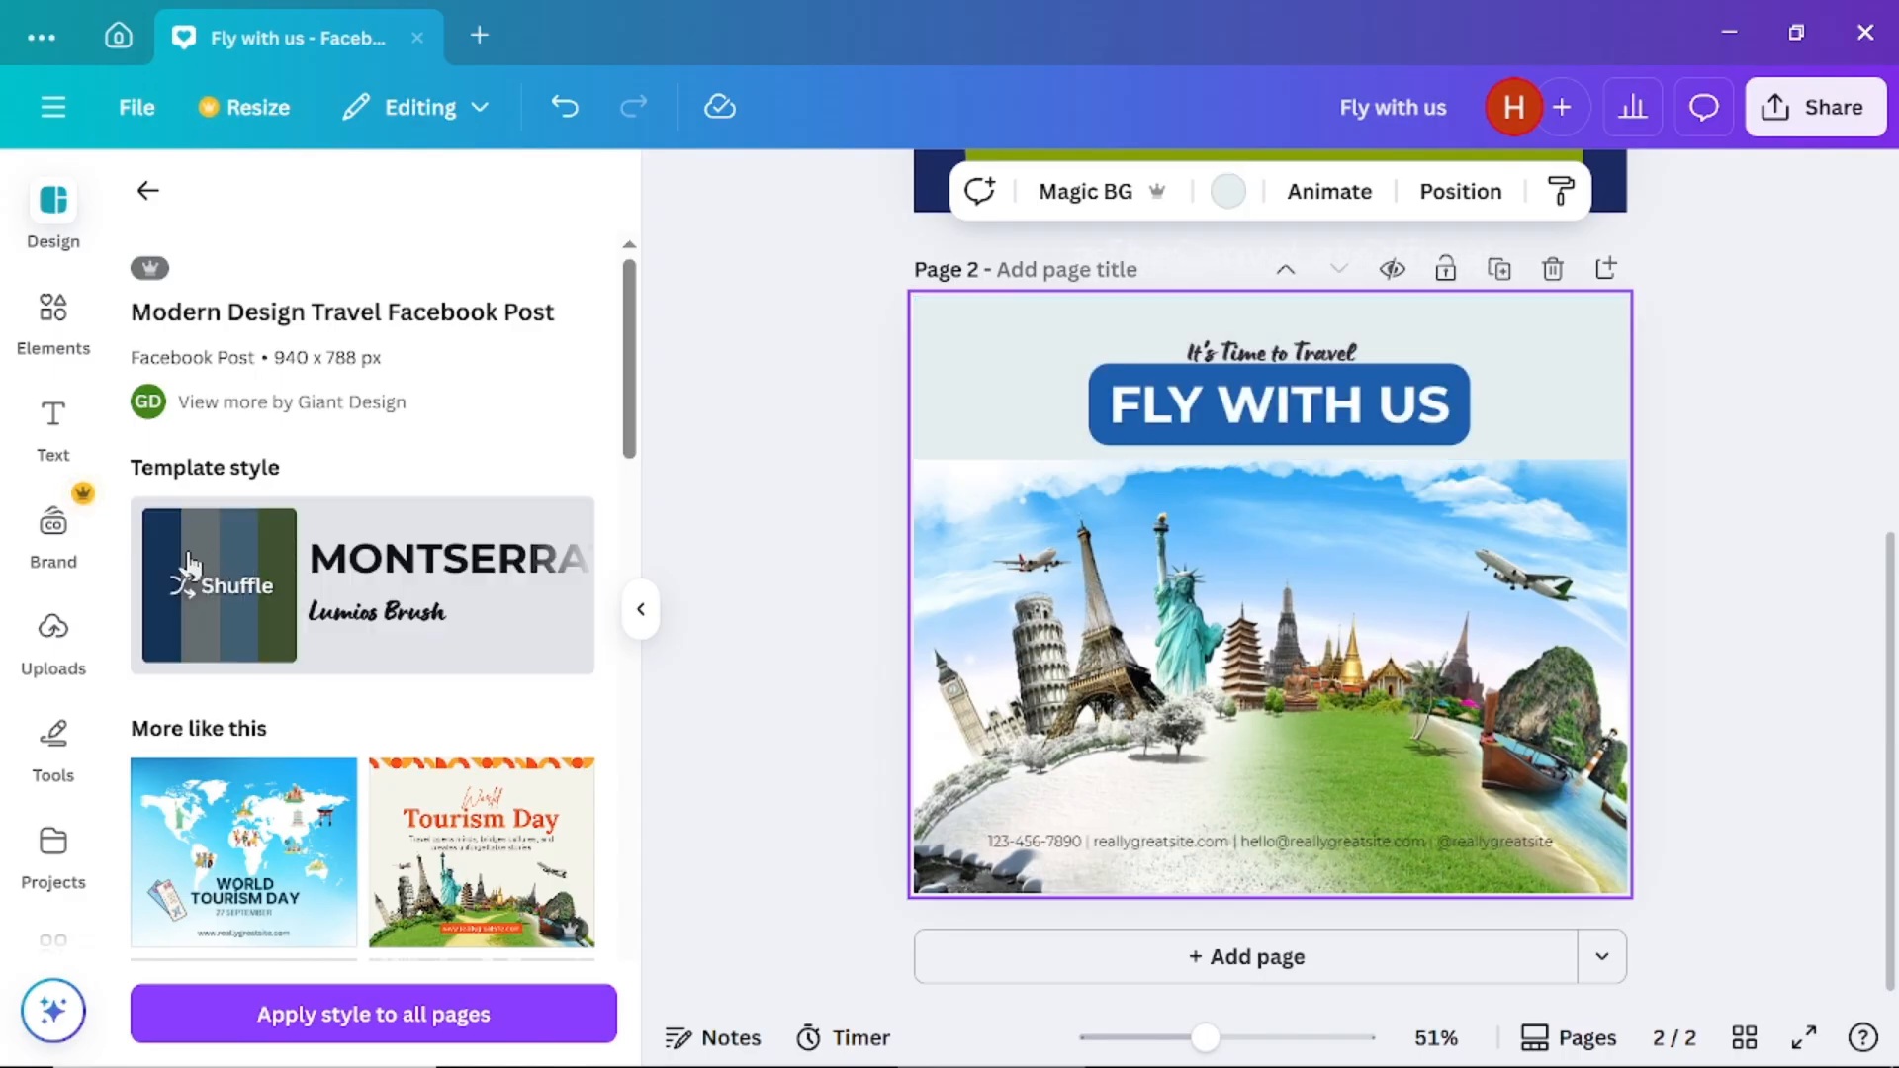
{"action": "left_click", "coordinate": [189, 565]}
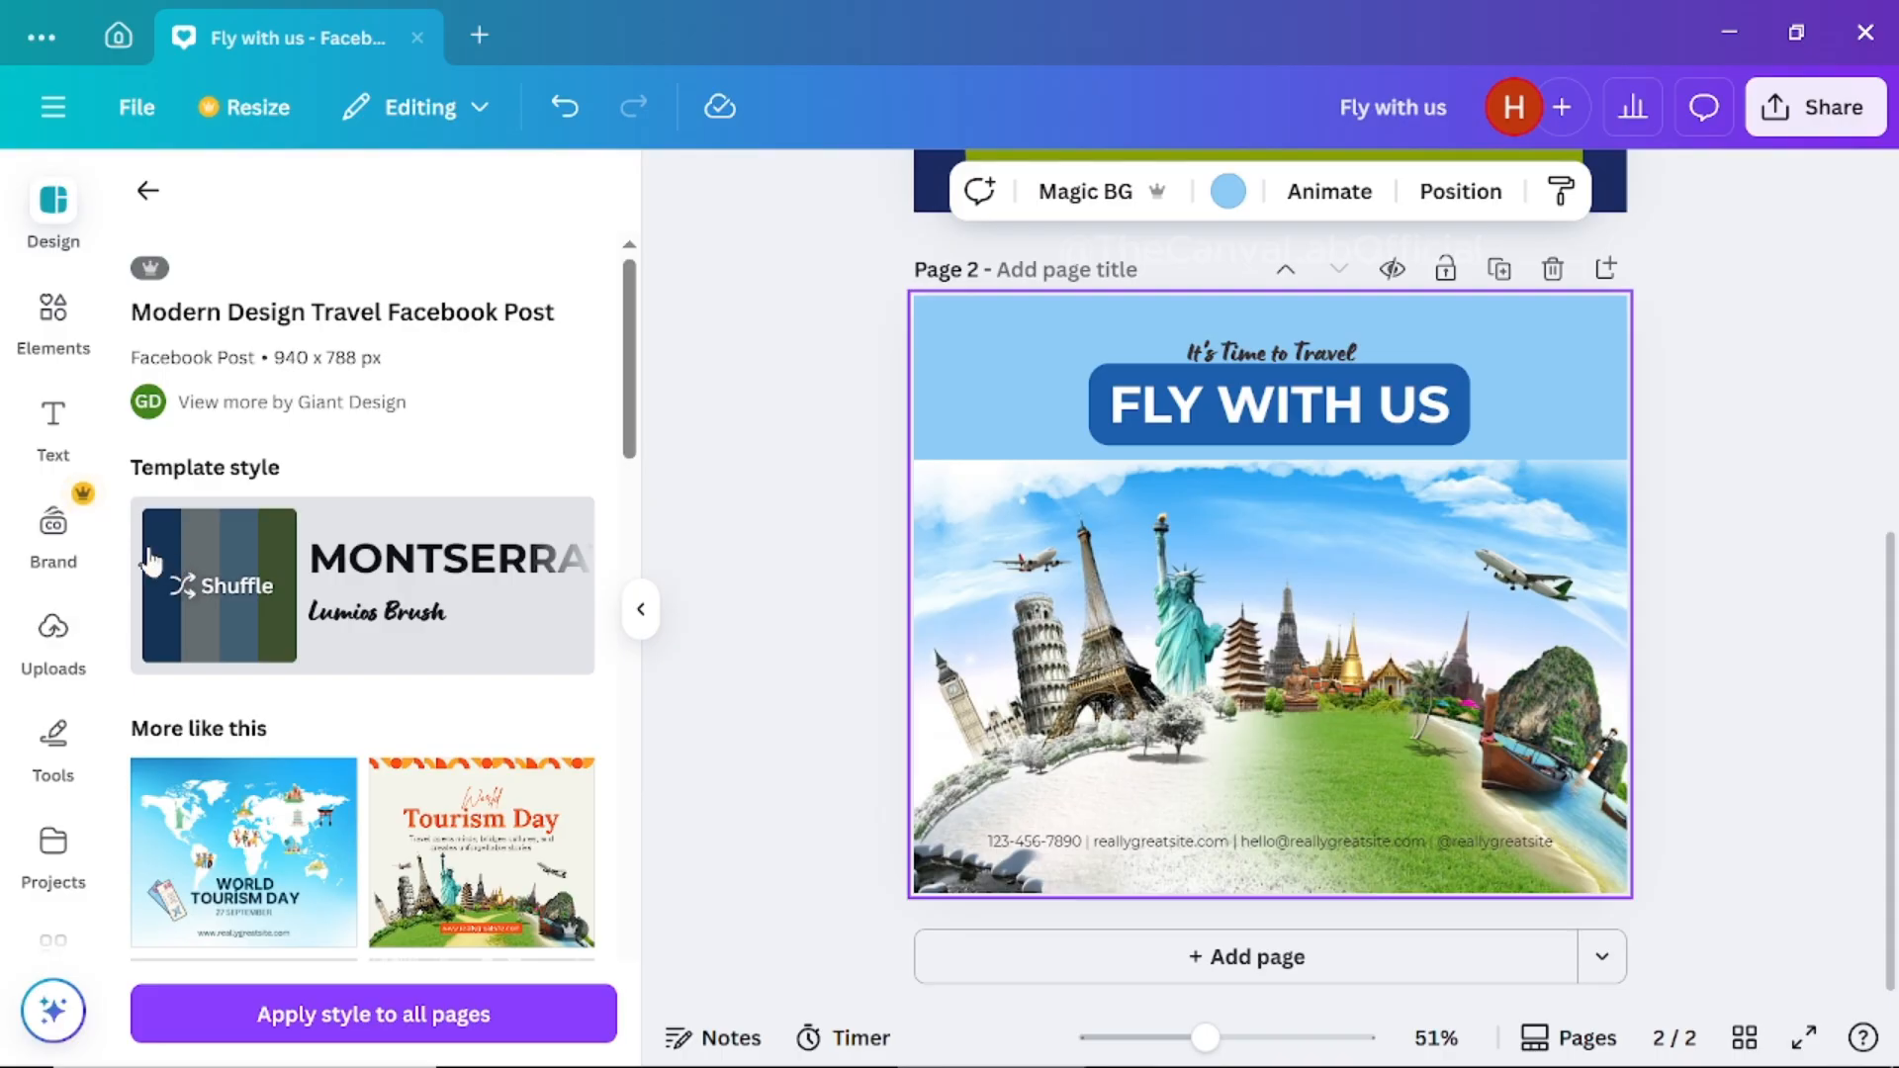
{"action": "left_click", "coordinate": [156, 561]}
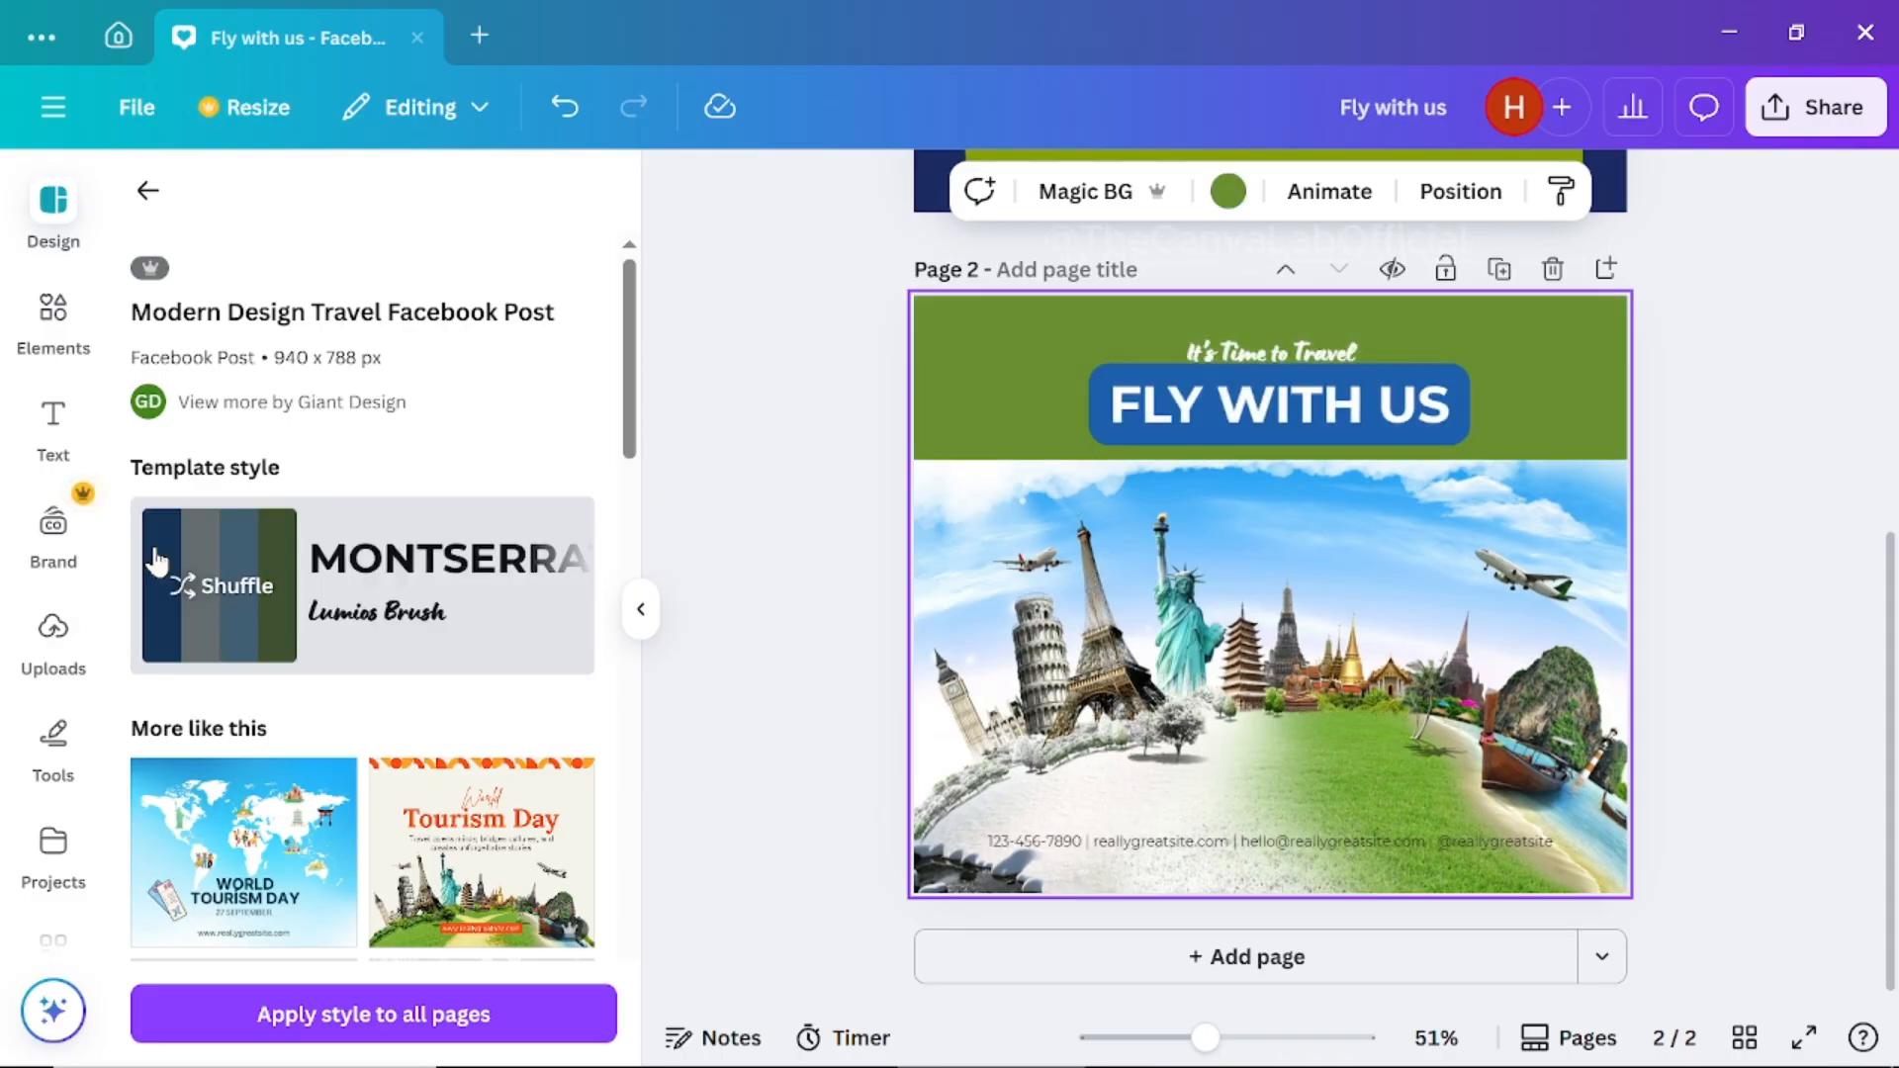
{"action": "left_click", "coordinate": [850, 676]}
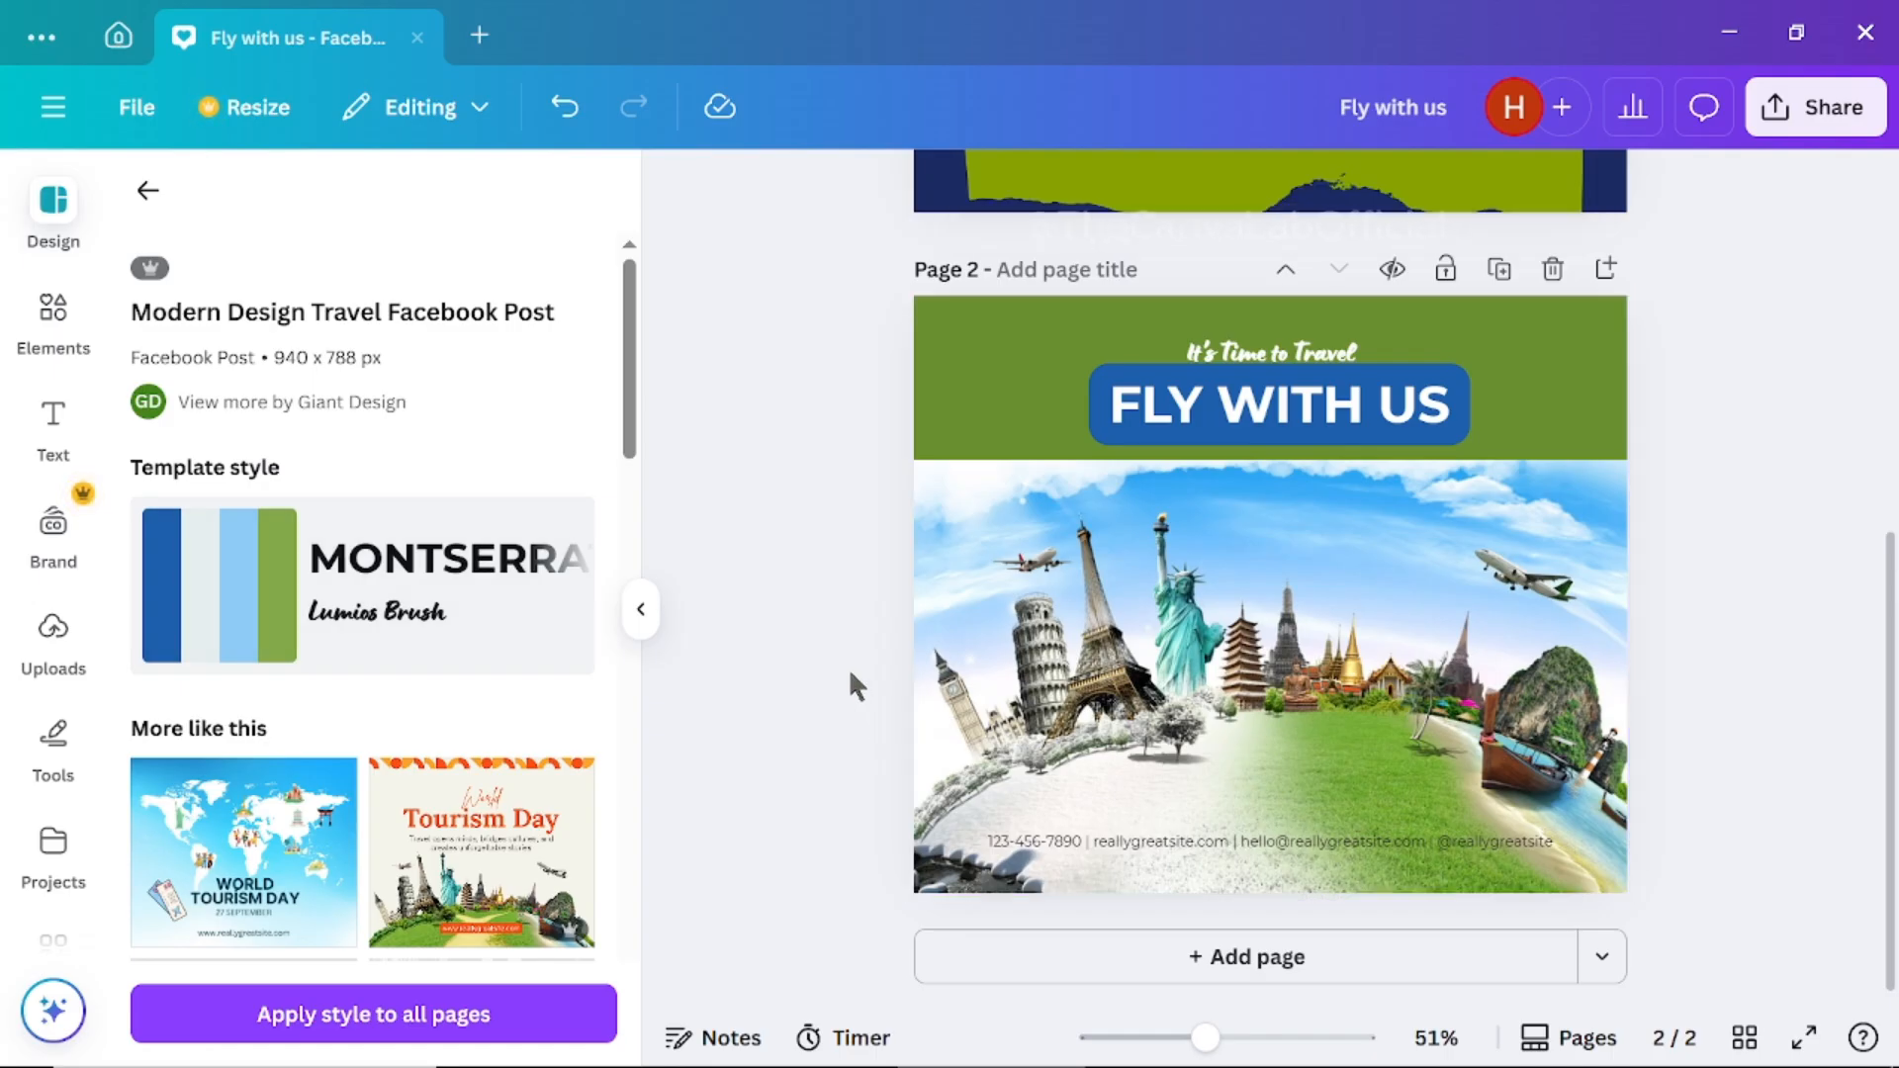
Download pages 1–2 as PNG files with the size multiplier set to 1.125
{"action": "left_click", "coordinate": [1835, 119]}
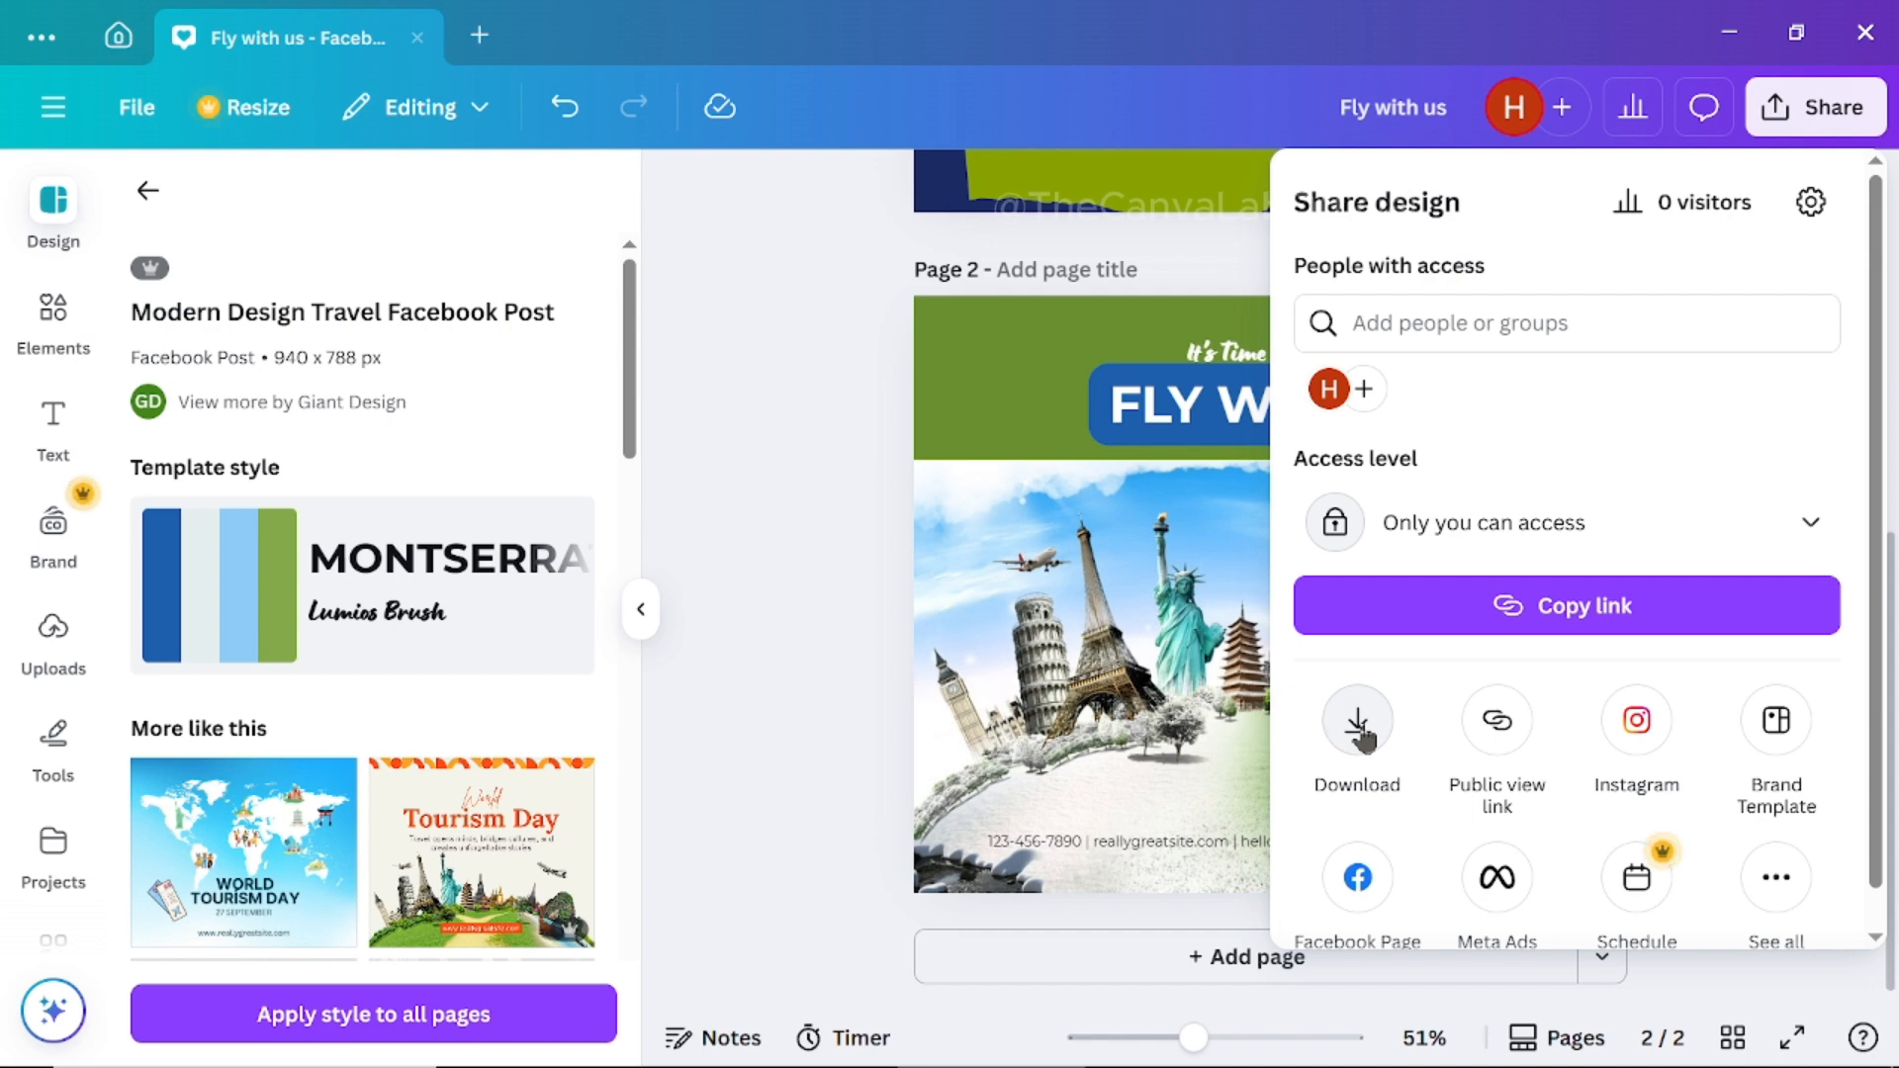
{"action": "left_click", "coordinate": [1359, 728]}
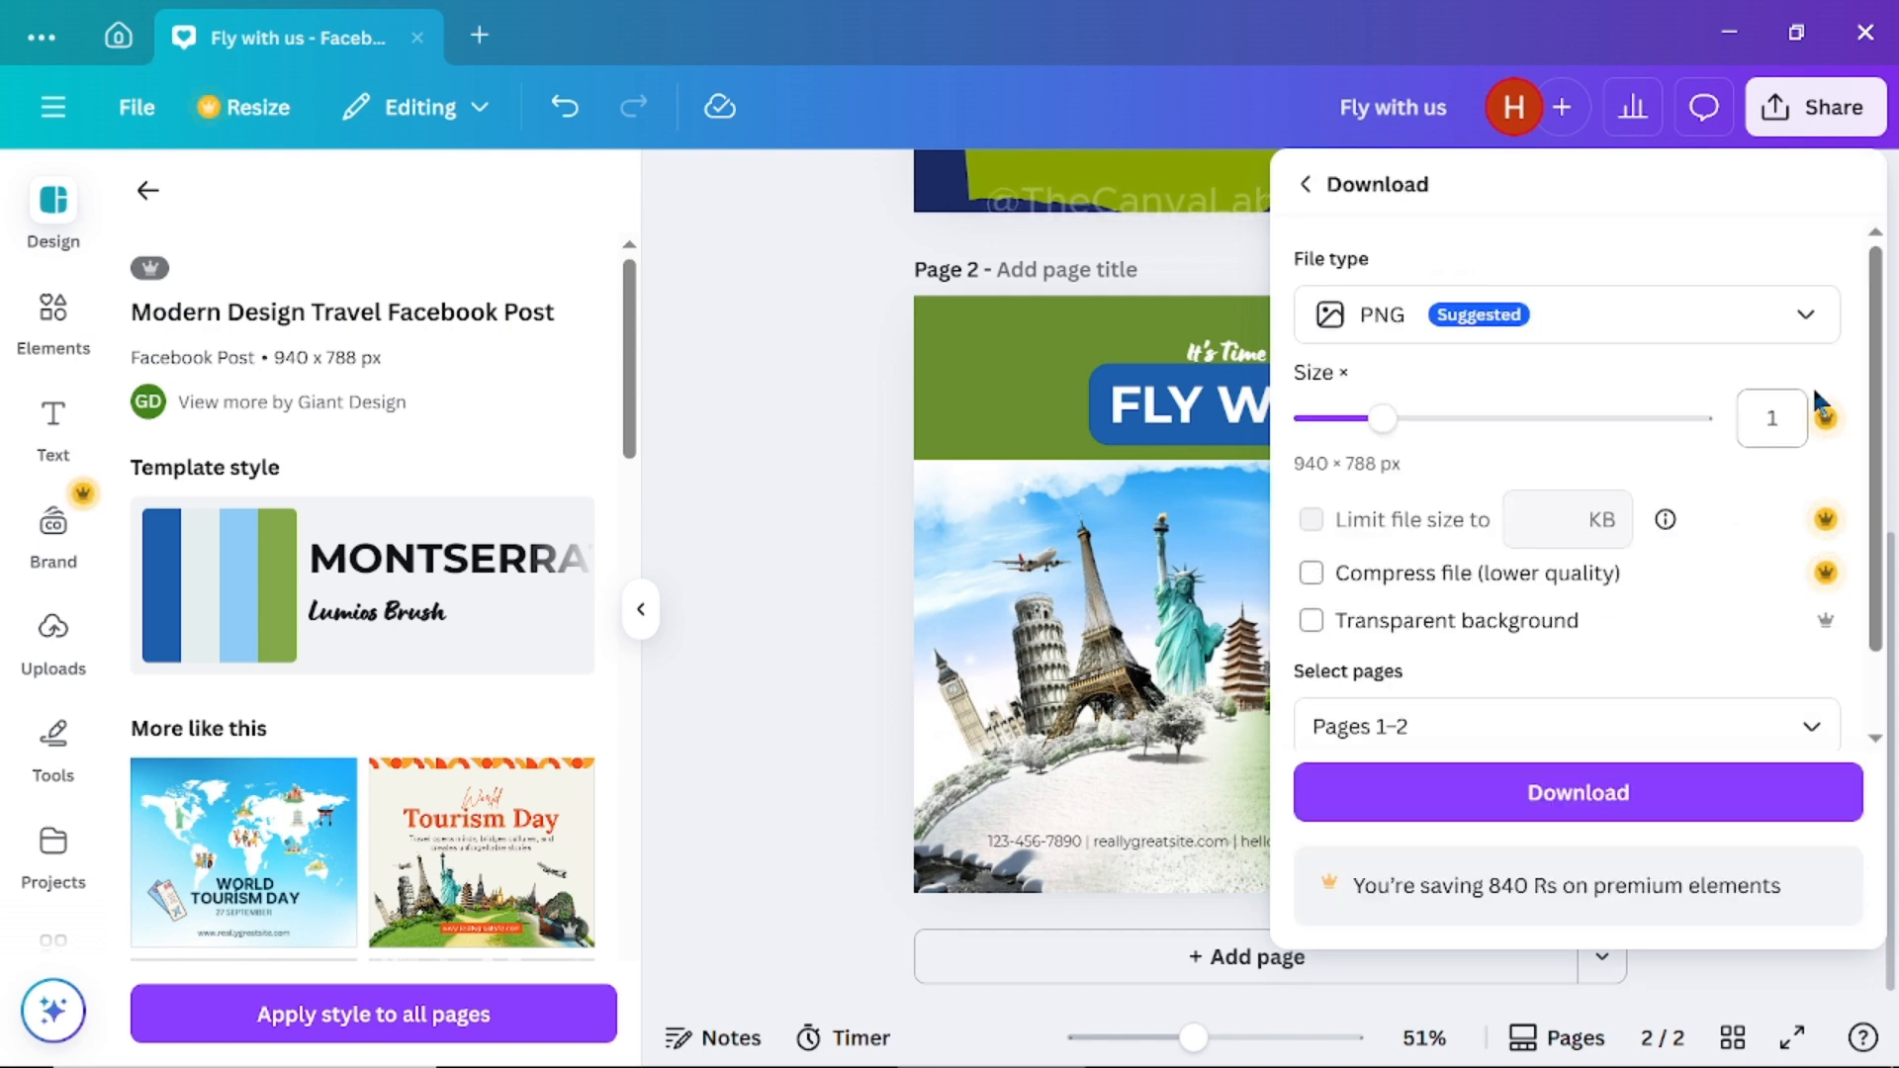
{"action": "left_click", "coordinate": [1809, 319]}
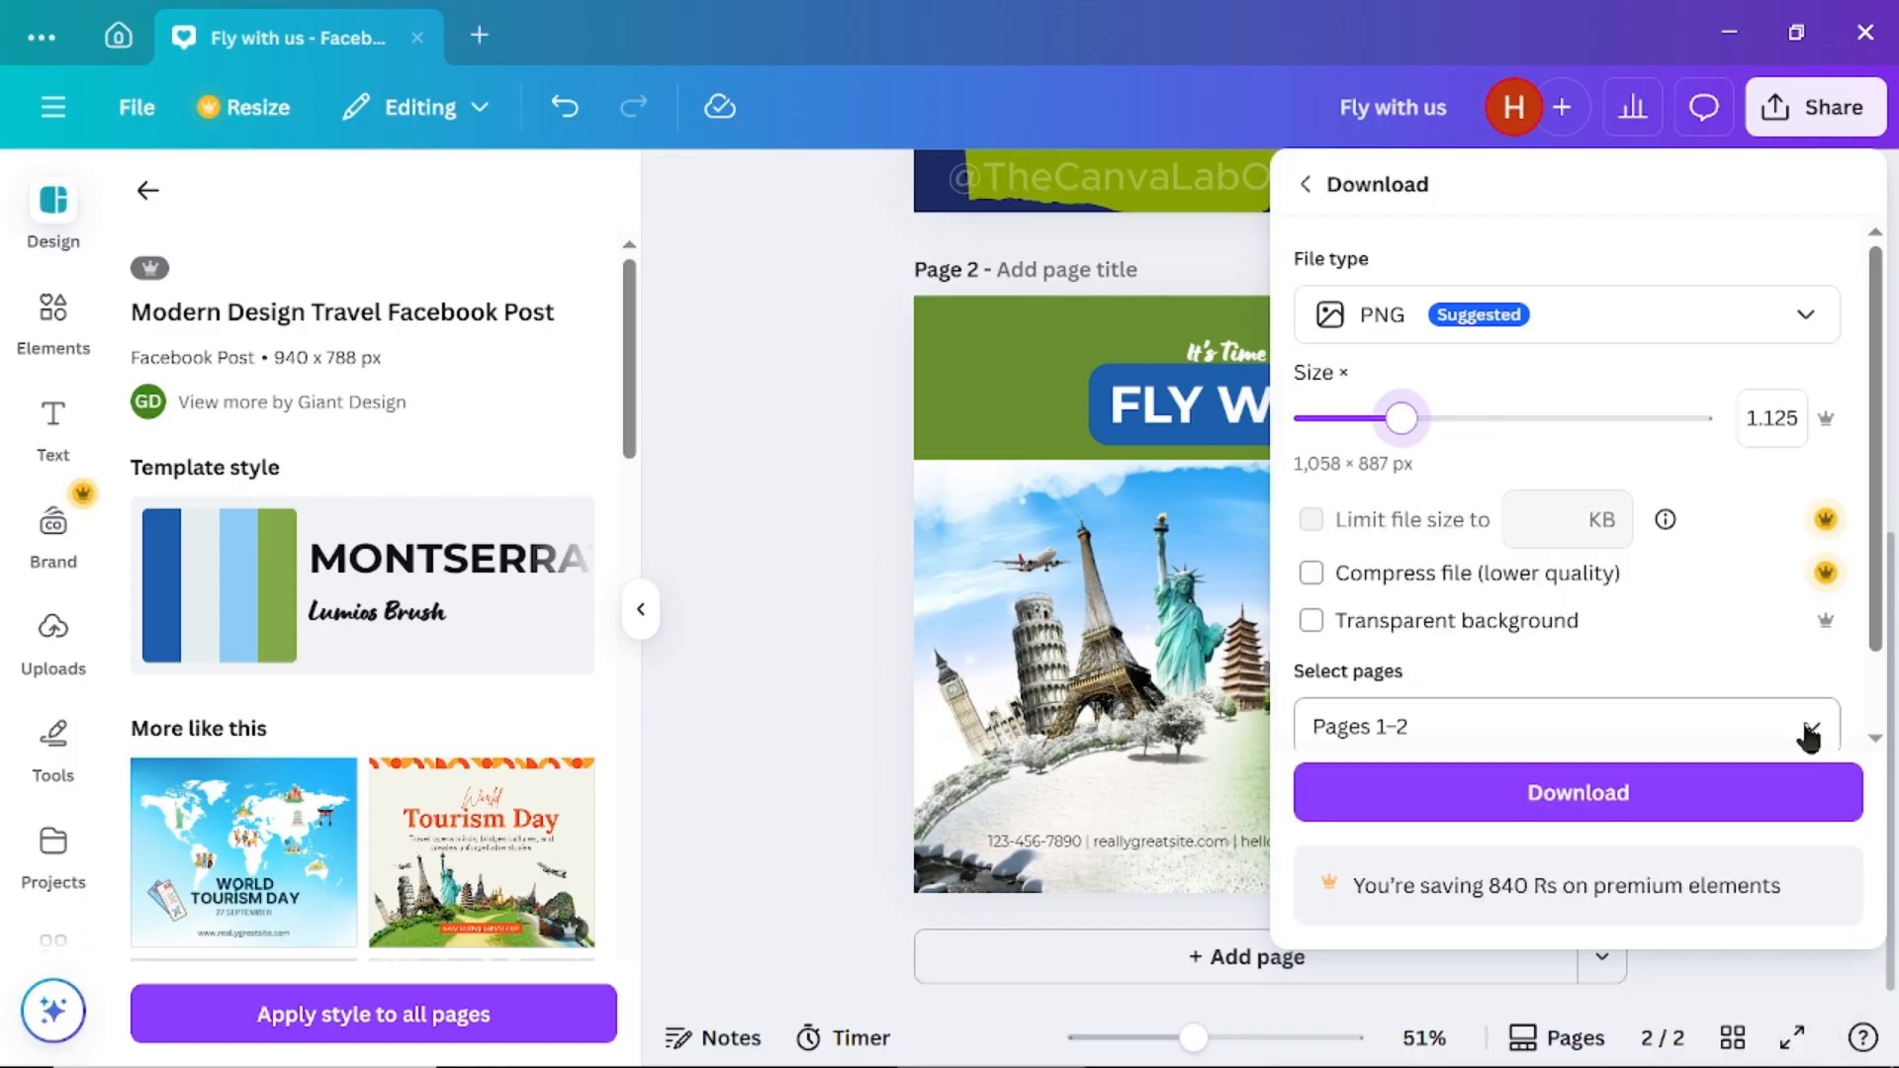
{"action": "left_click", "coordinate": [1810, 738]}
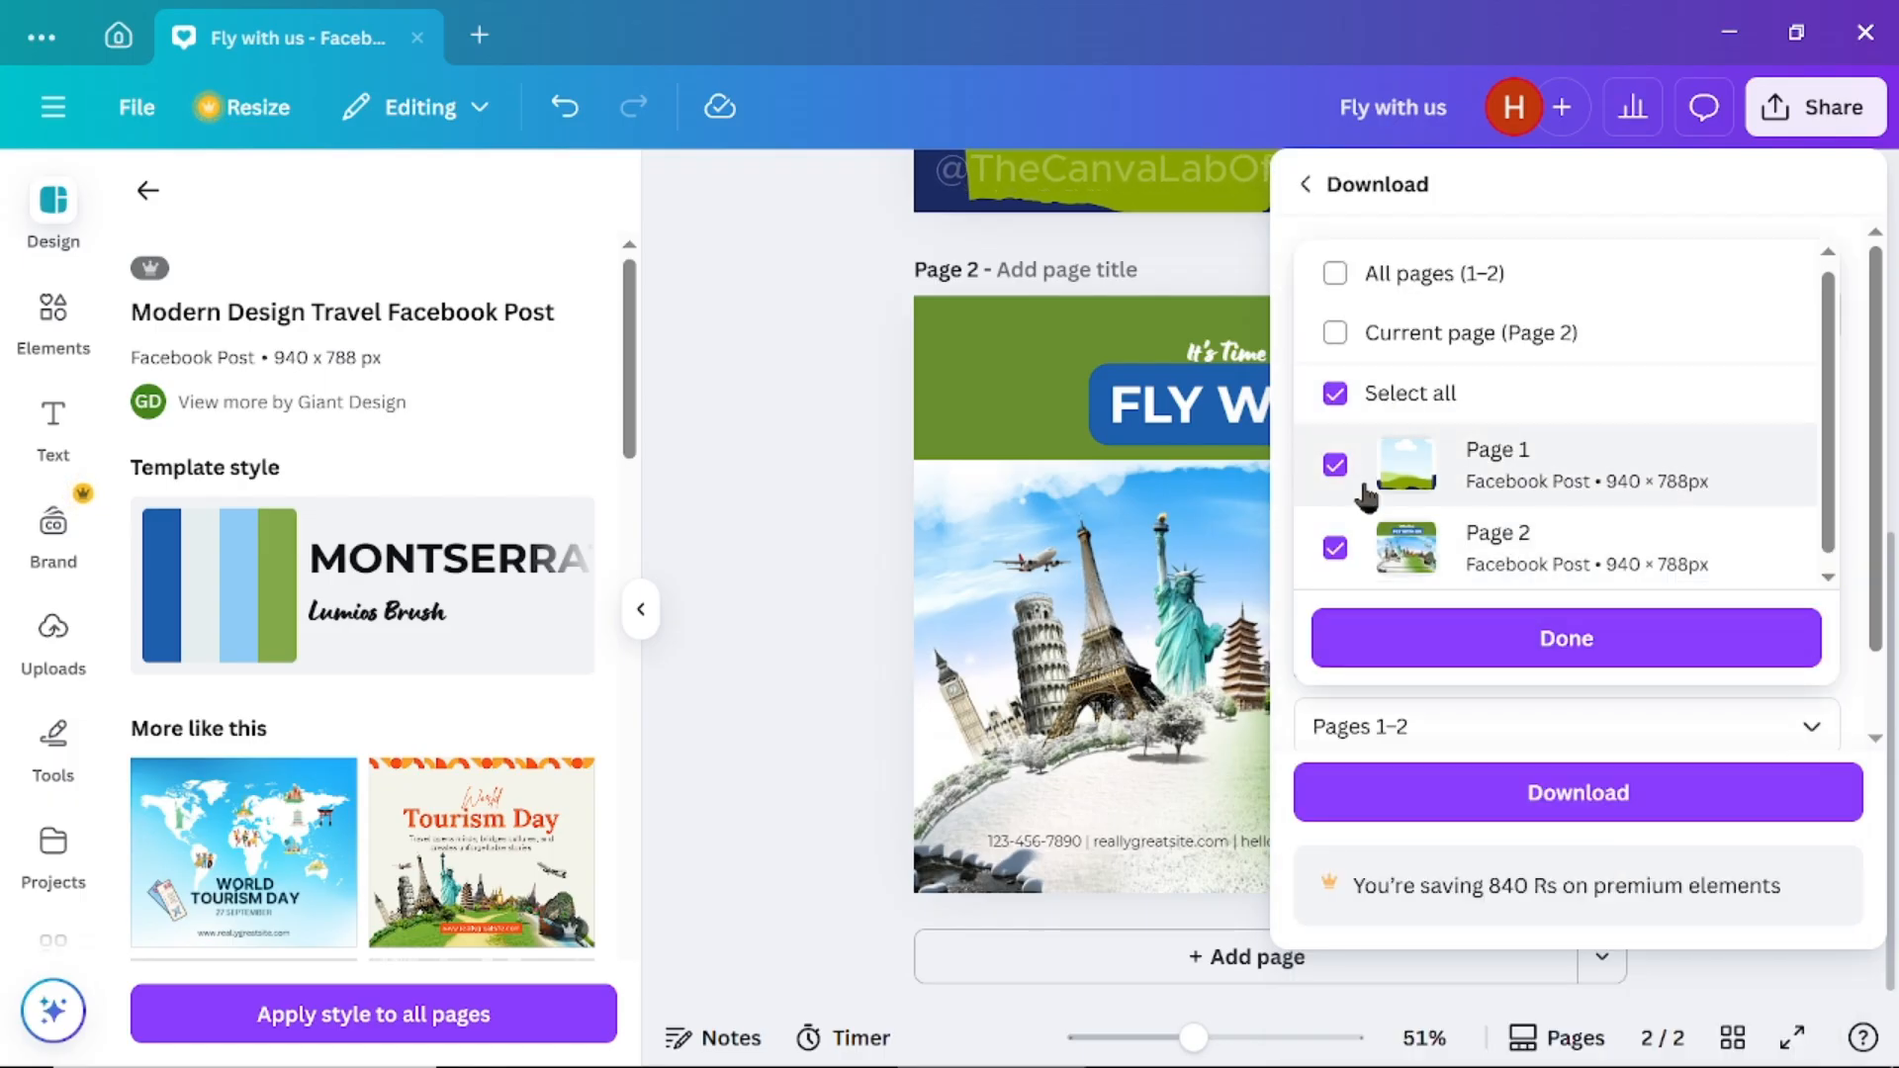
{"action": "left_click", "coordinate": [1528, 641]}
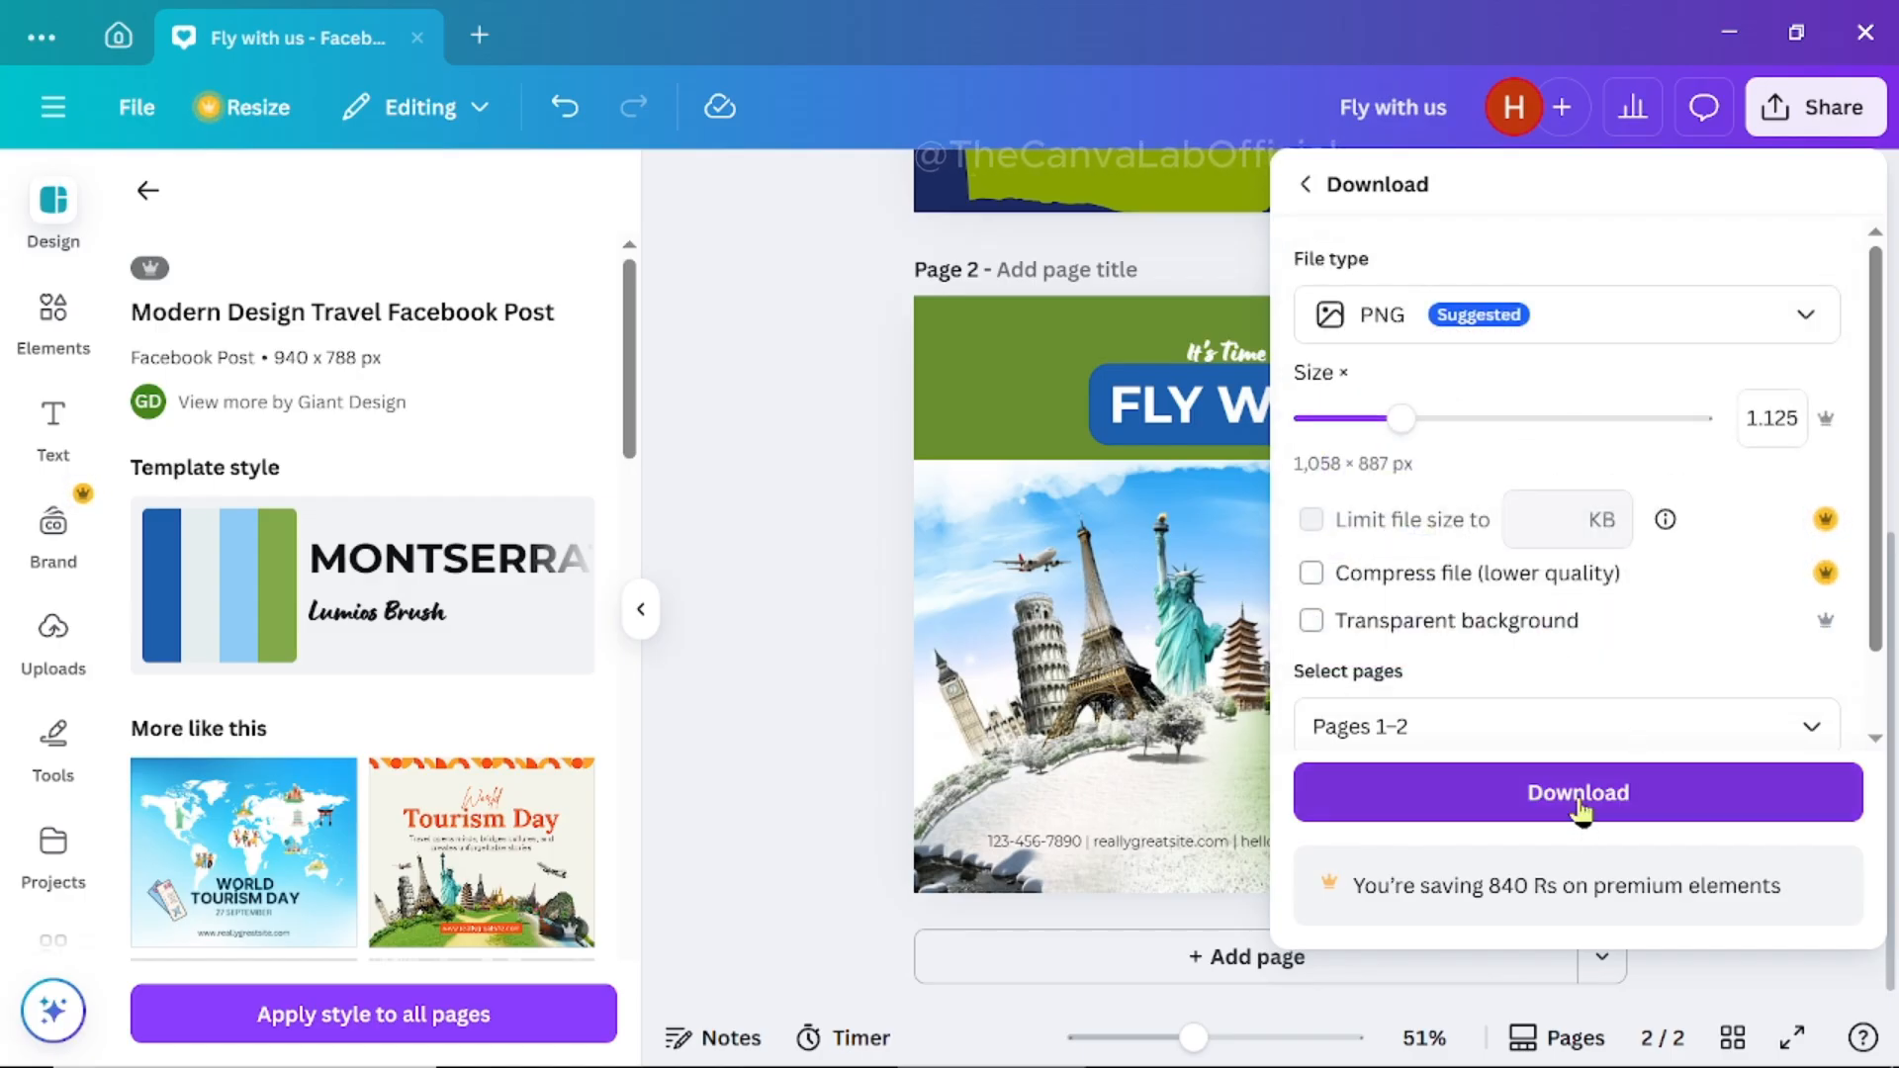
{"action": "left_click", "coordinate": [1580, 796]}
Add a third page and replace its green background with the light purple default solid color
{"action": "left_click", "coordinate": [1220, 959]}
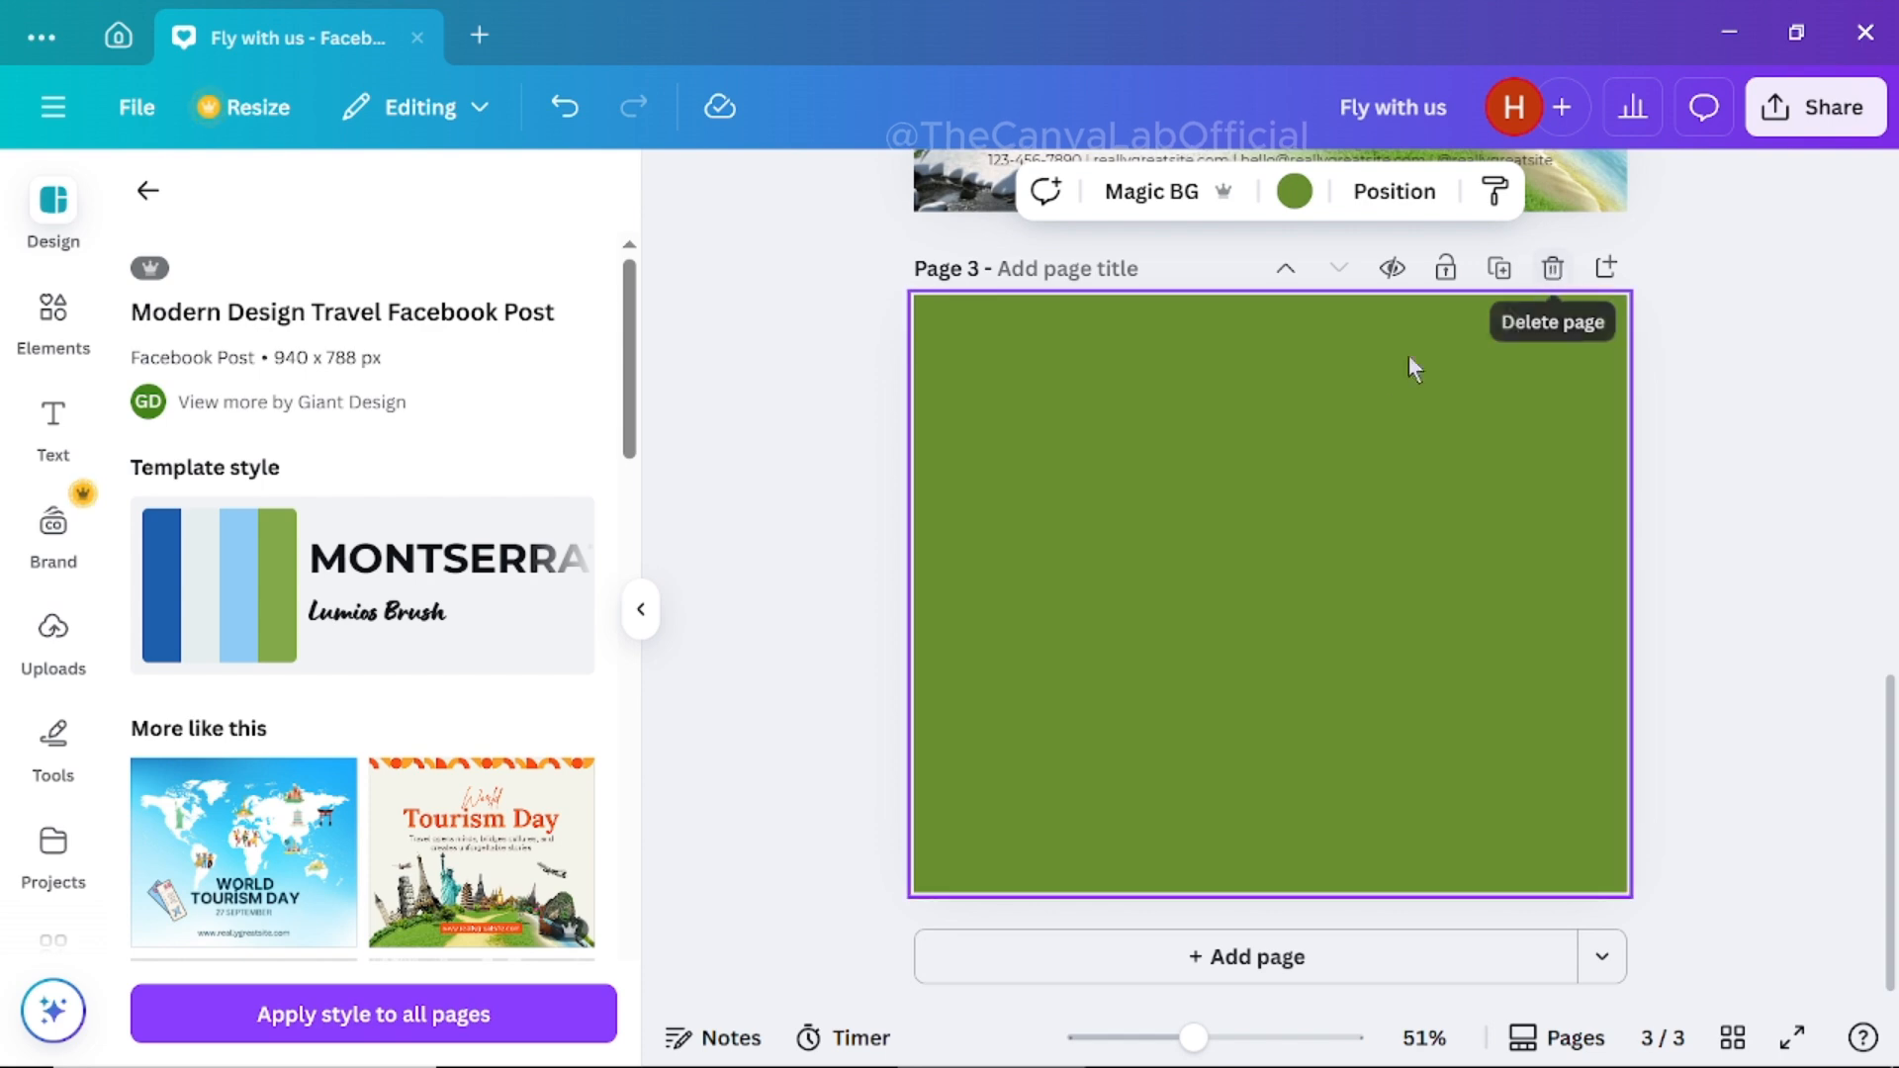
{"action": "right_click", "coordinate": [1315, 526]}
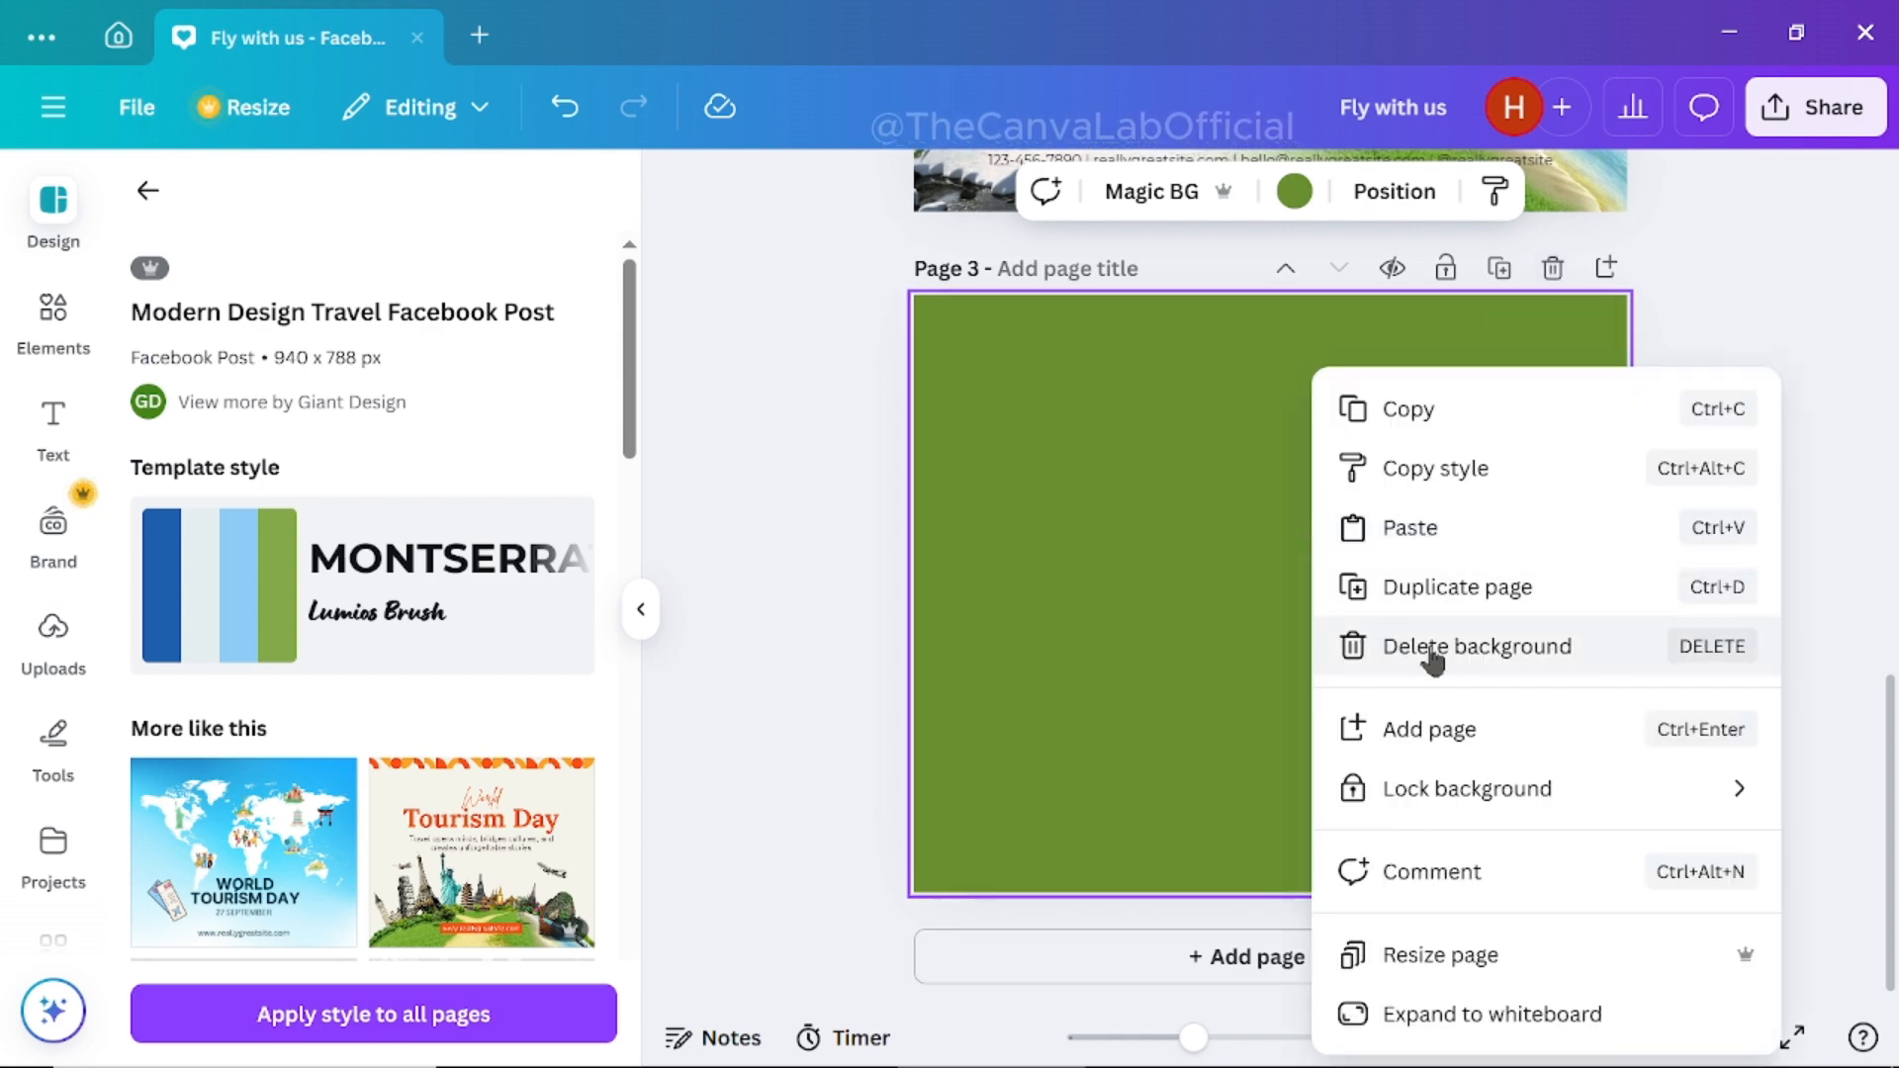
{"action": "left_click", "coordinate": [1595, 657]}
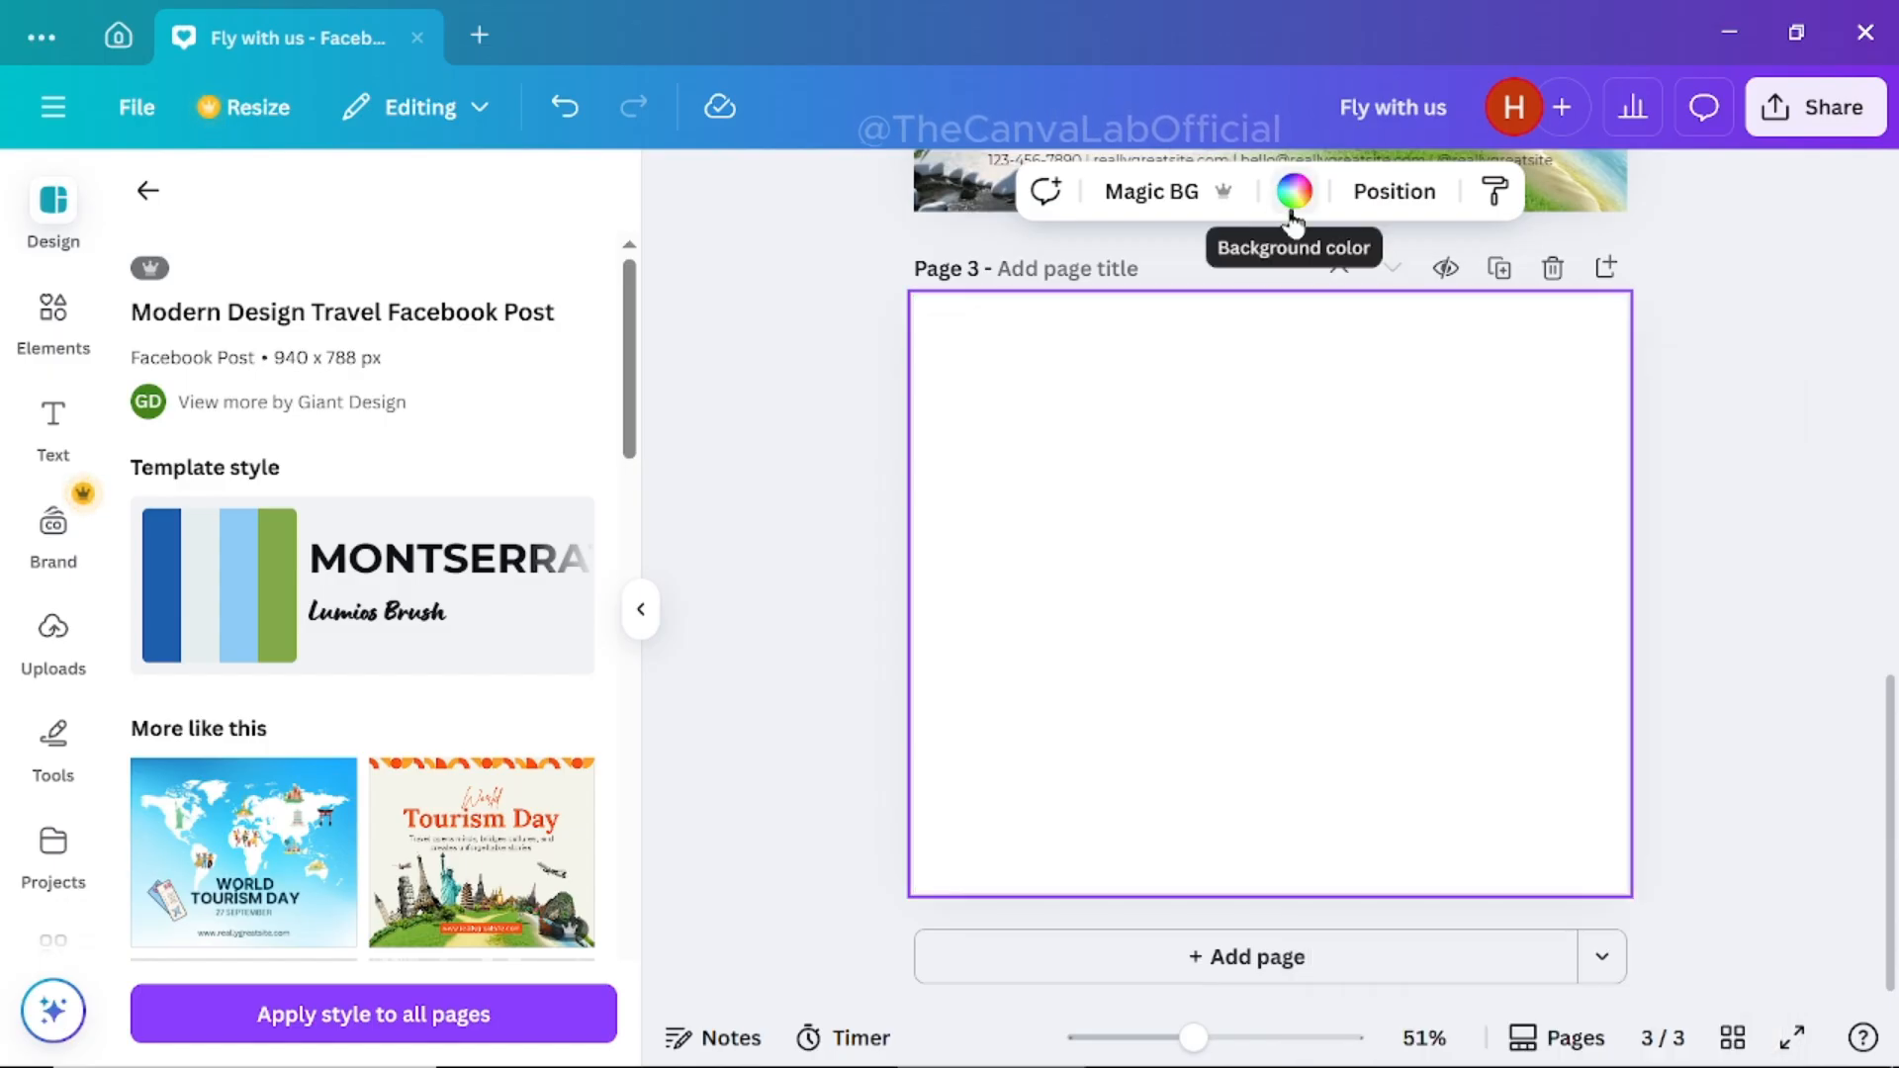
{"action": "left_click", "coordinate": [1293, 210]}
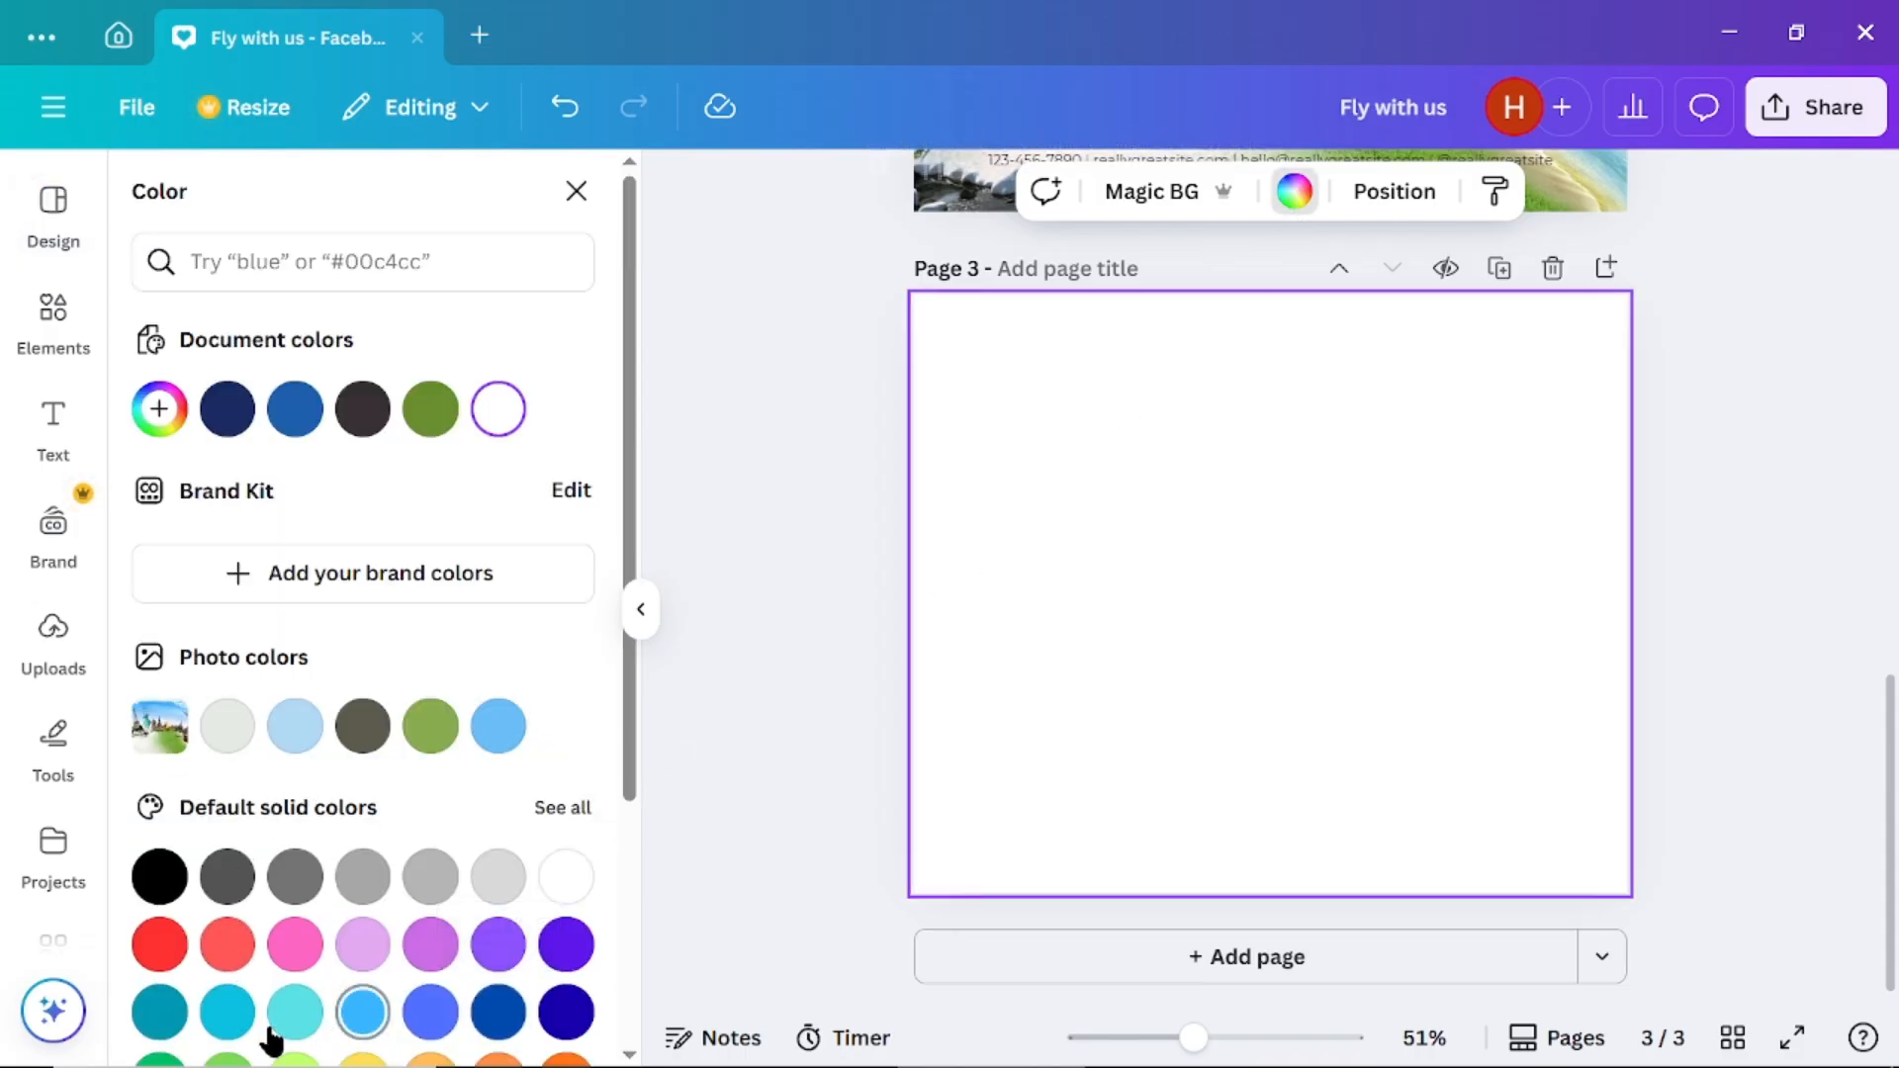
{"action": "left_click", "coordinate": [356, 951]}
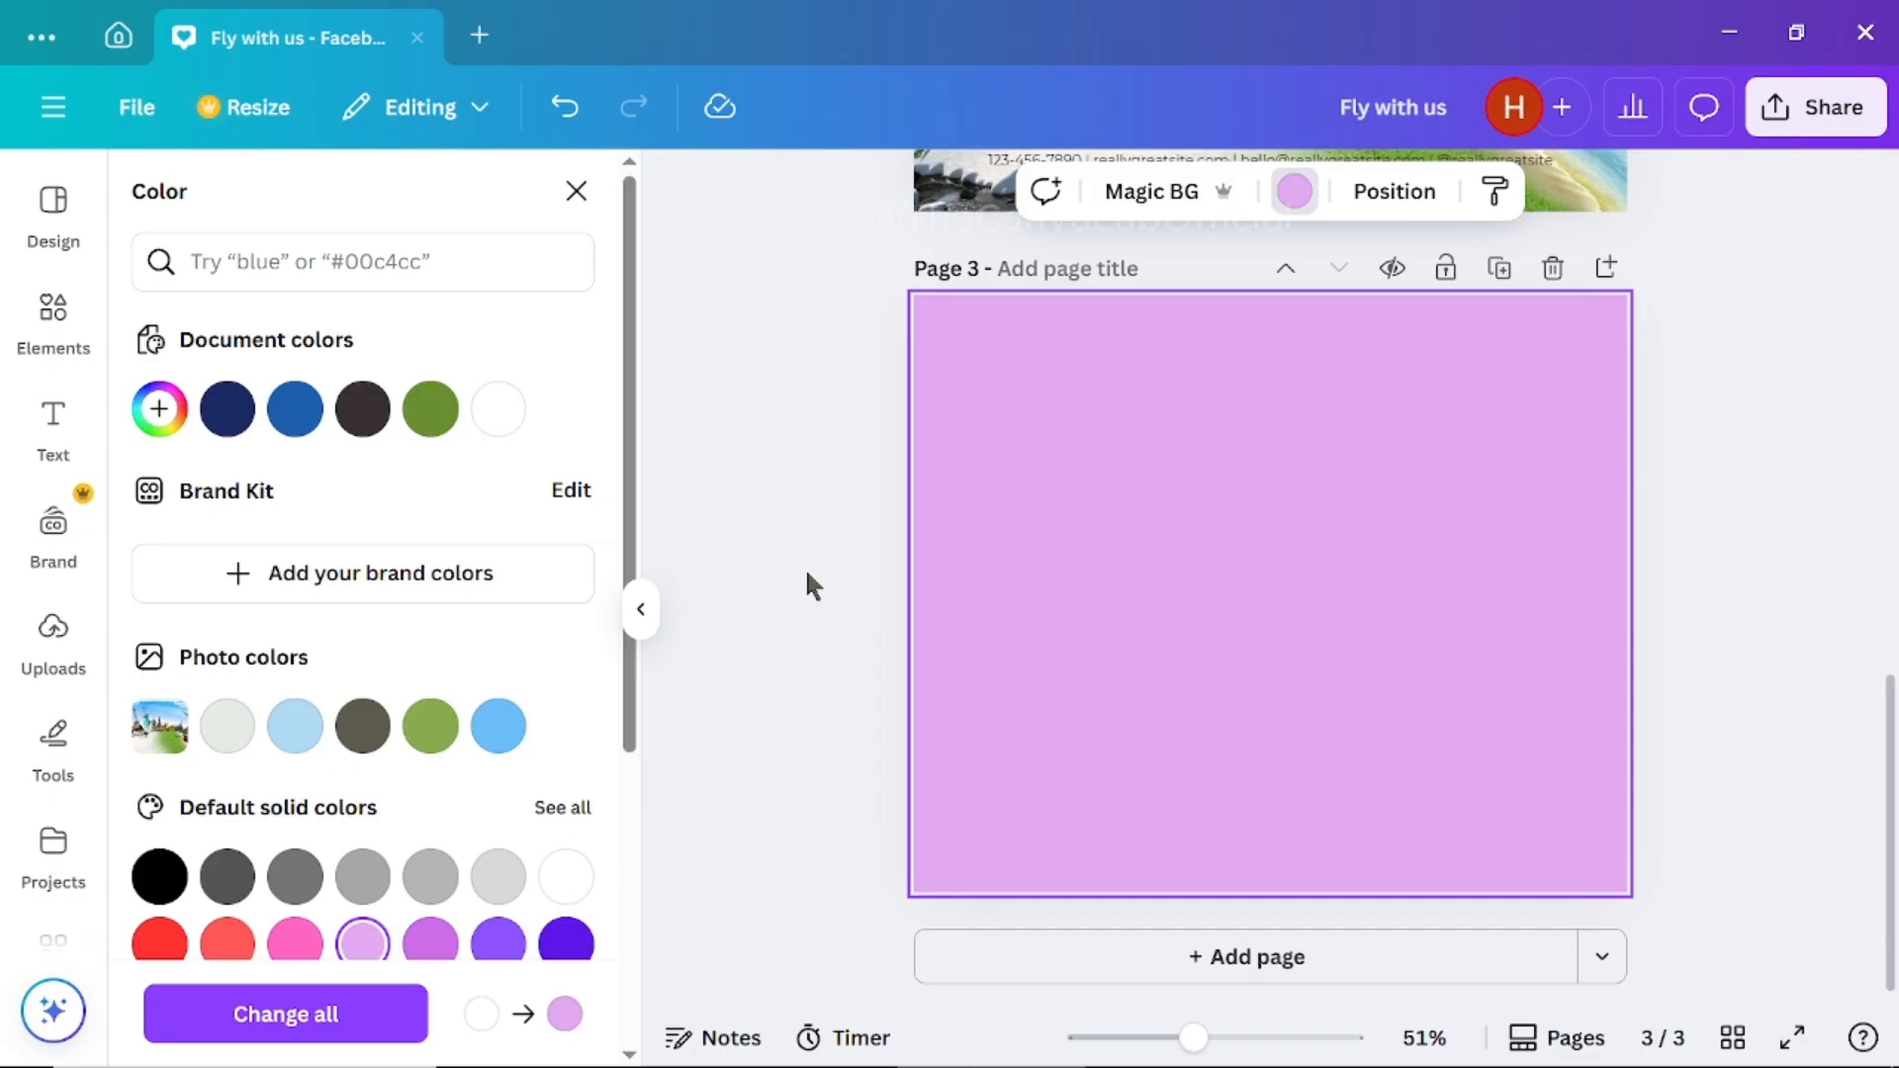
Search the elements for "burger" and add the sesame-bun burger photo with lettuce and cheese to page 3
{"action": "left_click", "coordinate": [54, 315]}
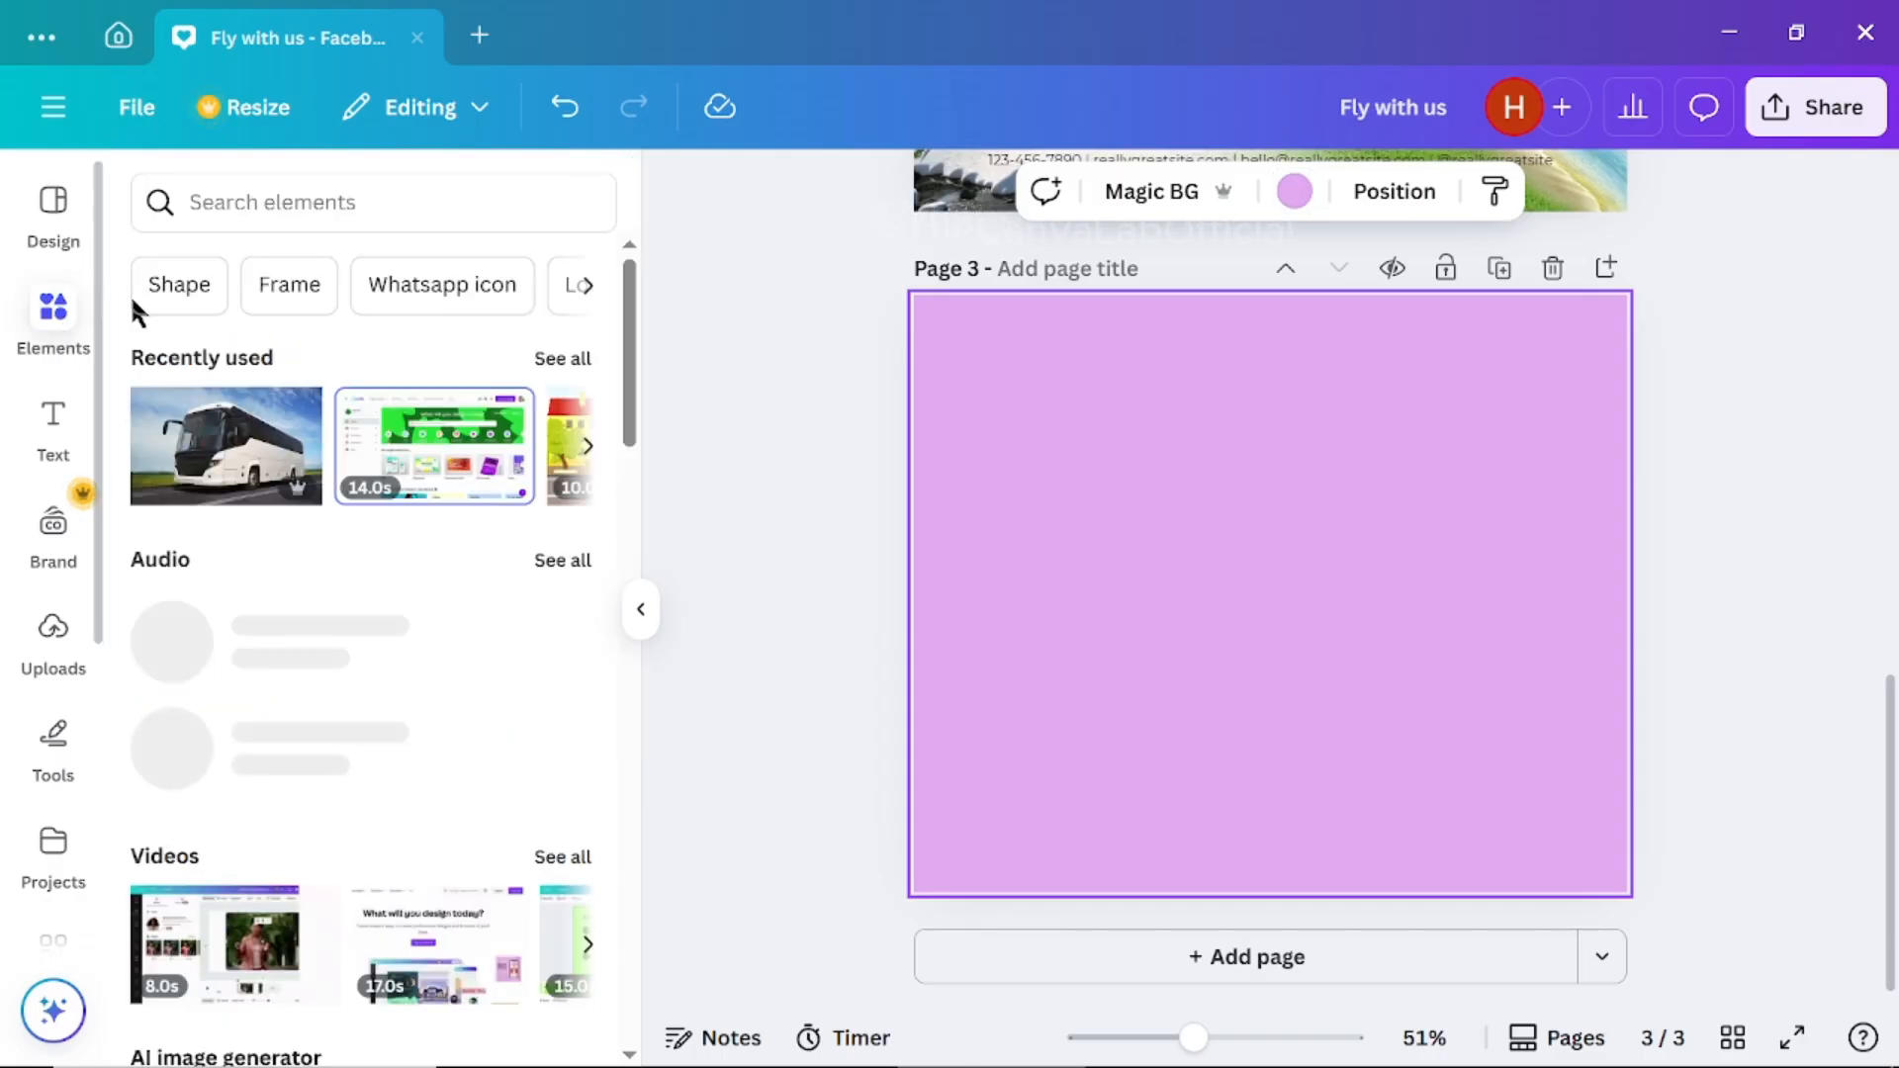
{"action": "left_click", "coordinate": [261, 202]}
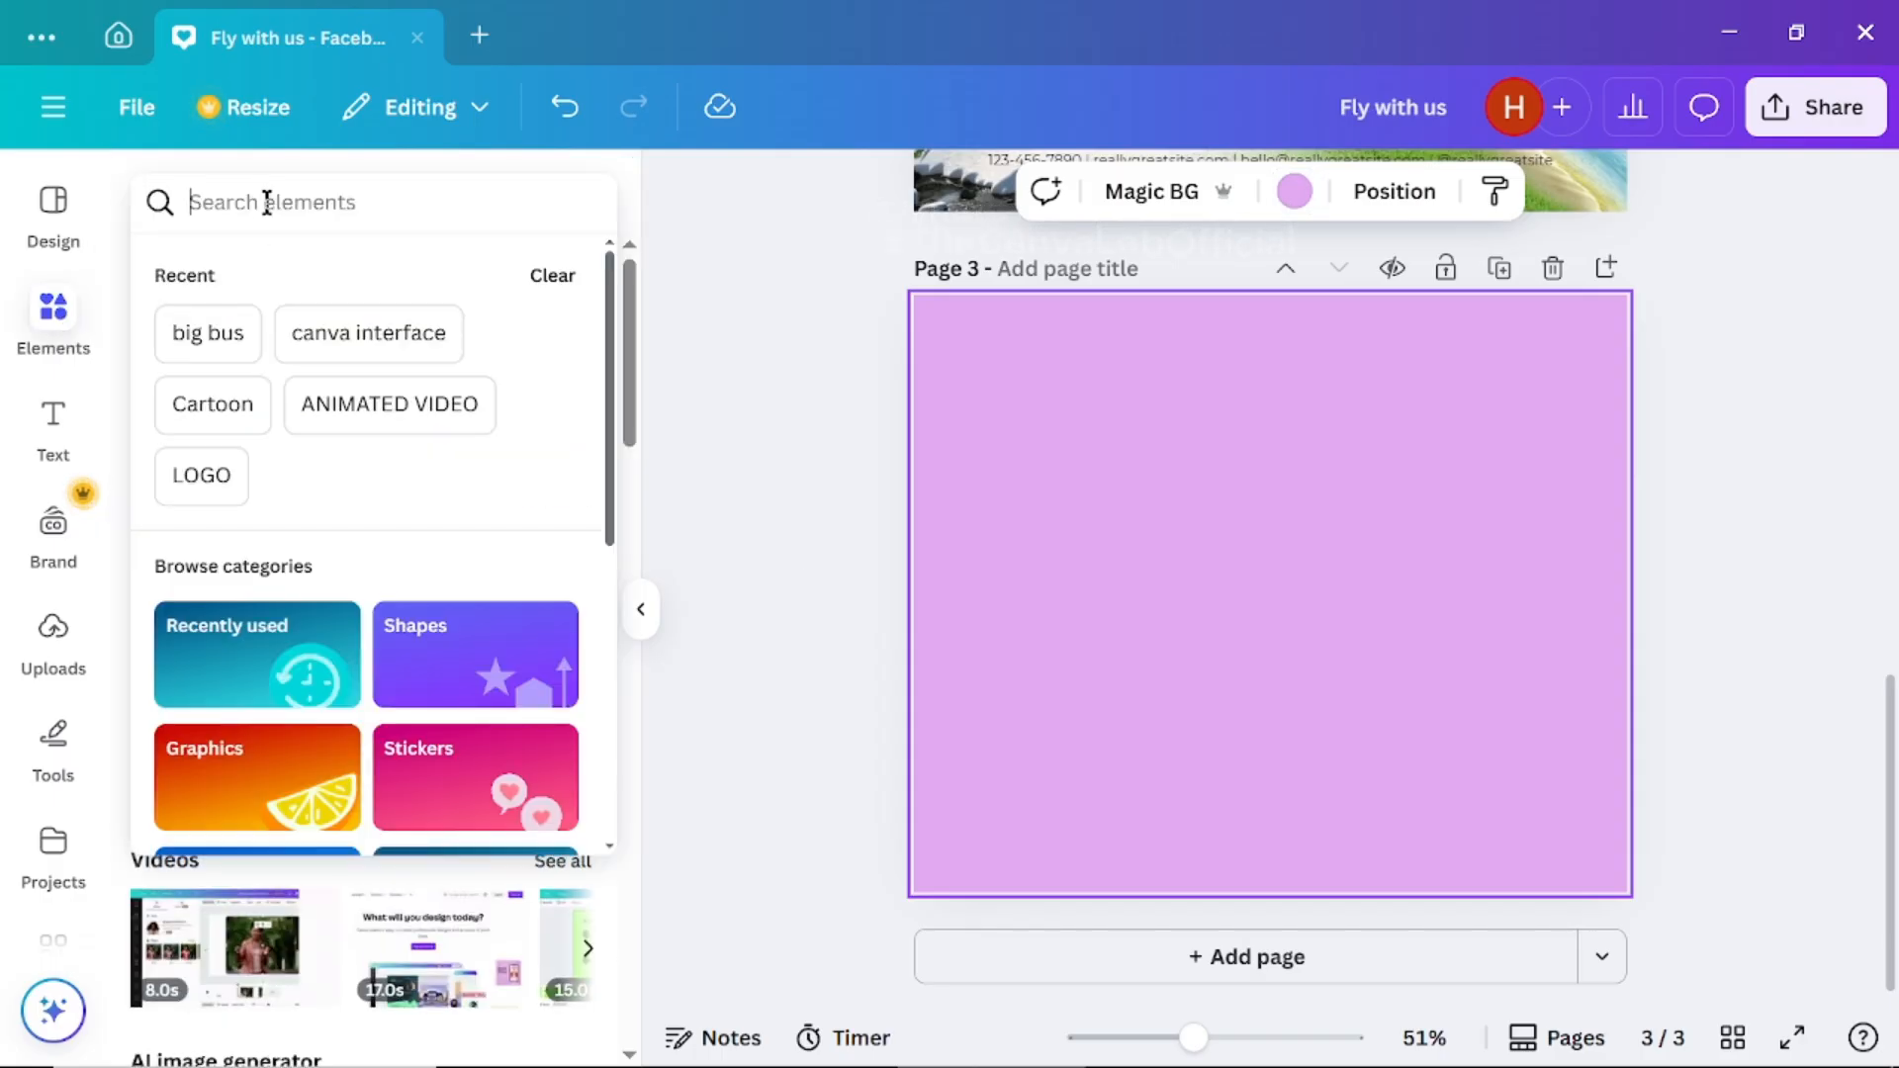
{"action": "type", "text": "burger"}
{"action": "key", "text": "Return"}
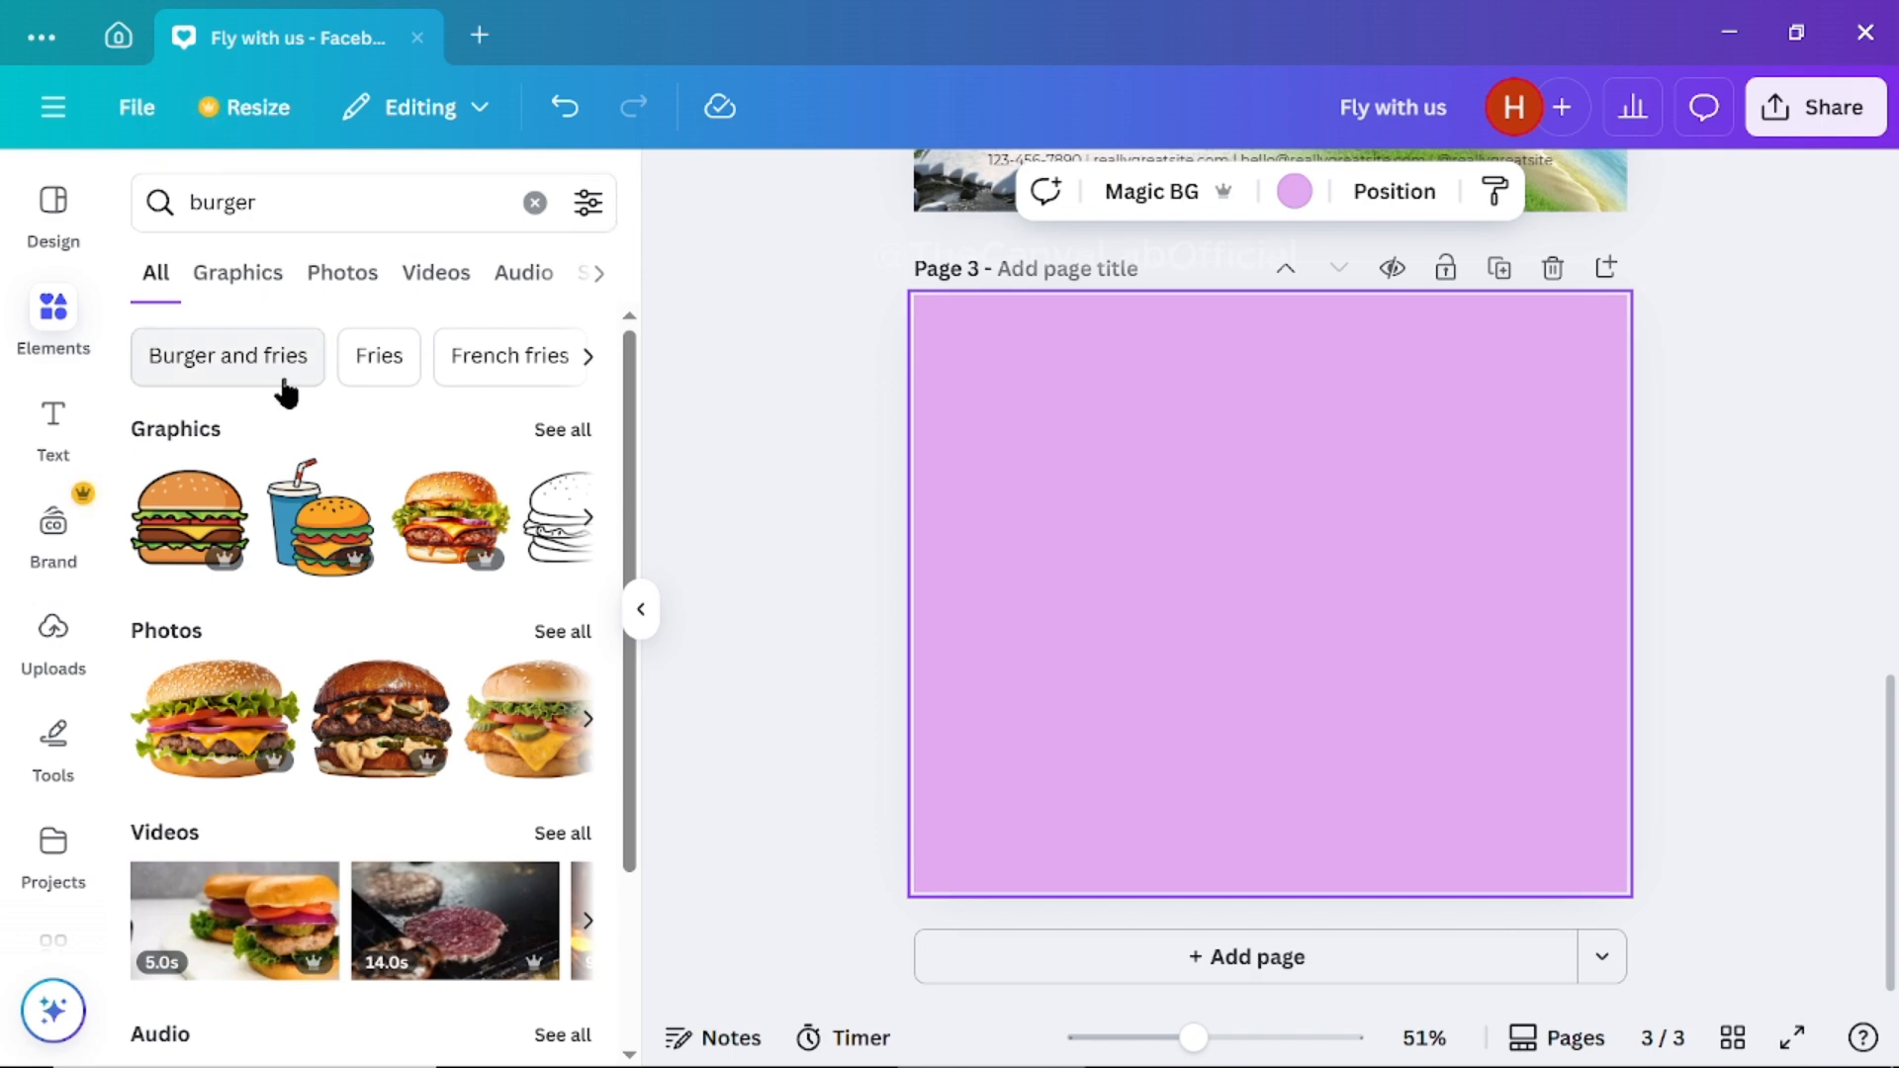
{"action": "left_click", "coordinate": [272, 687]}
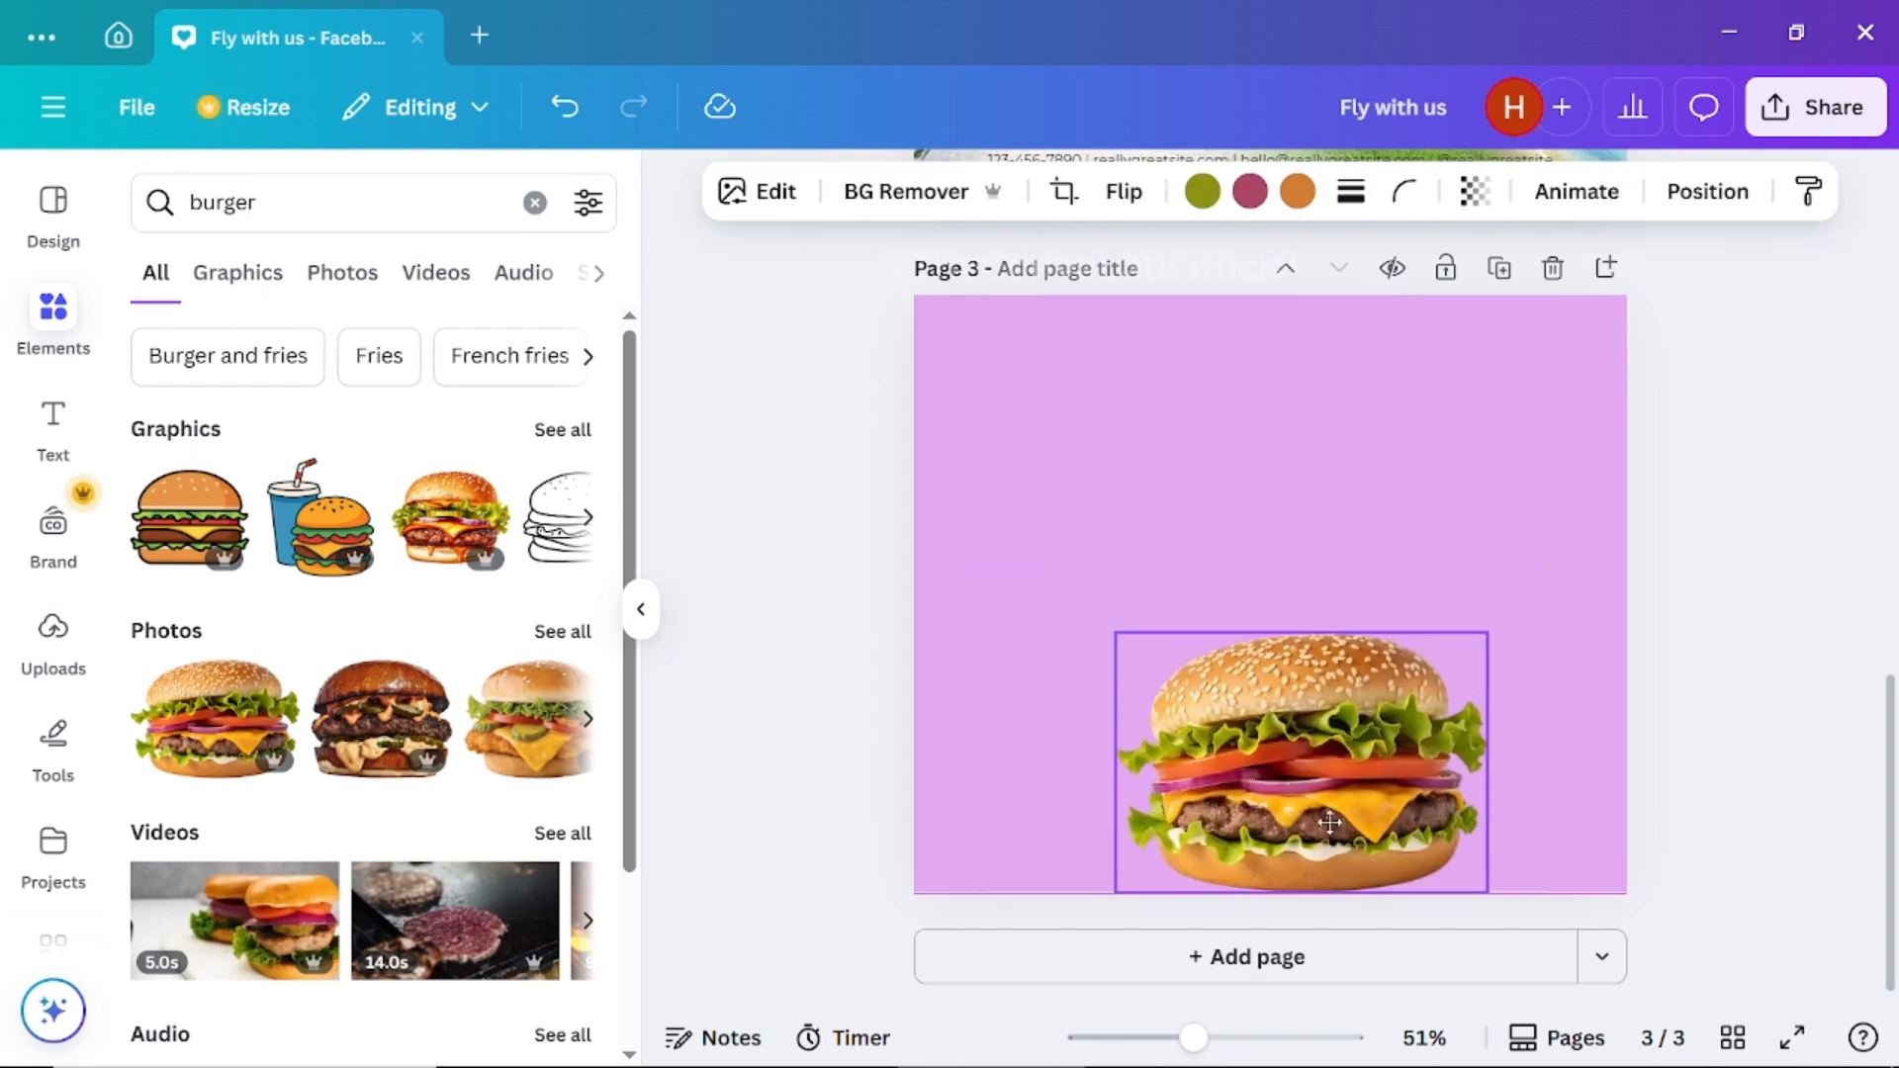
Duplicate the burger, rotate the copy beneath the original and lower its opacity to make a faded reflection
{"action": "left_click", "coordinate": [1258, 447]}
{"action": "mouse_move", "coordinate": [1267, 653]}
{"action": "left_mouse_down"}
{"action": "mouse_move", "coordinate": [1271, 916]}
{"action": "mouse_move", "coordinate": [1259, 641]}
{"action": "left_mouse_up"}
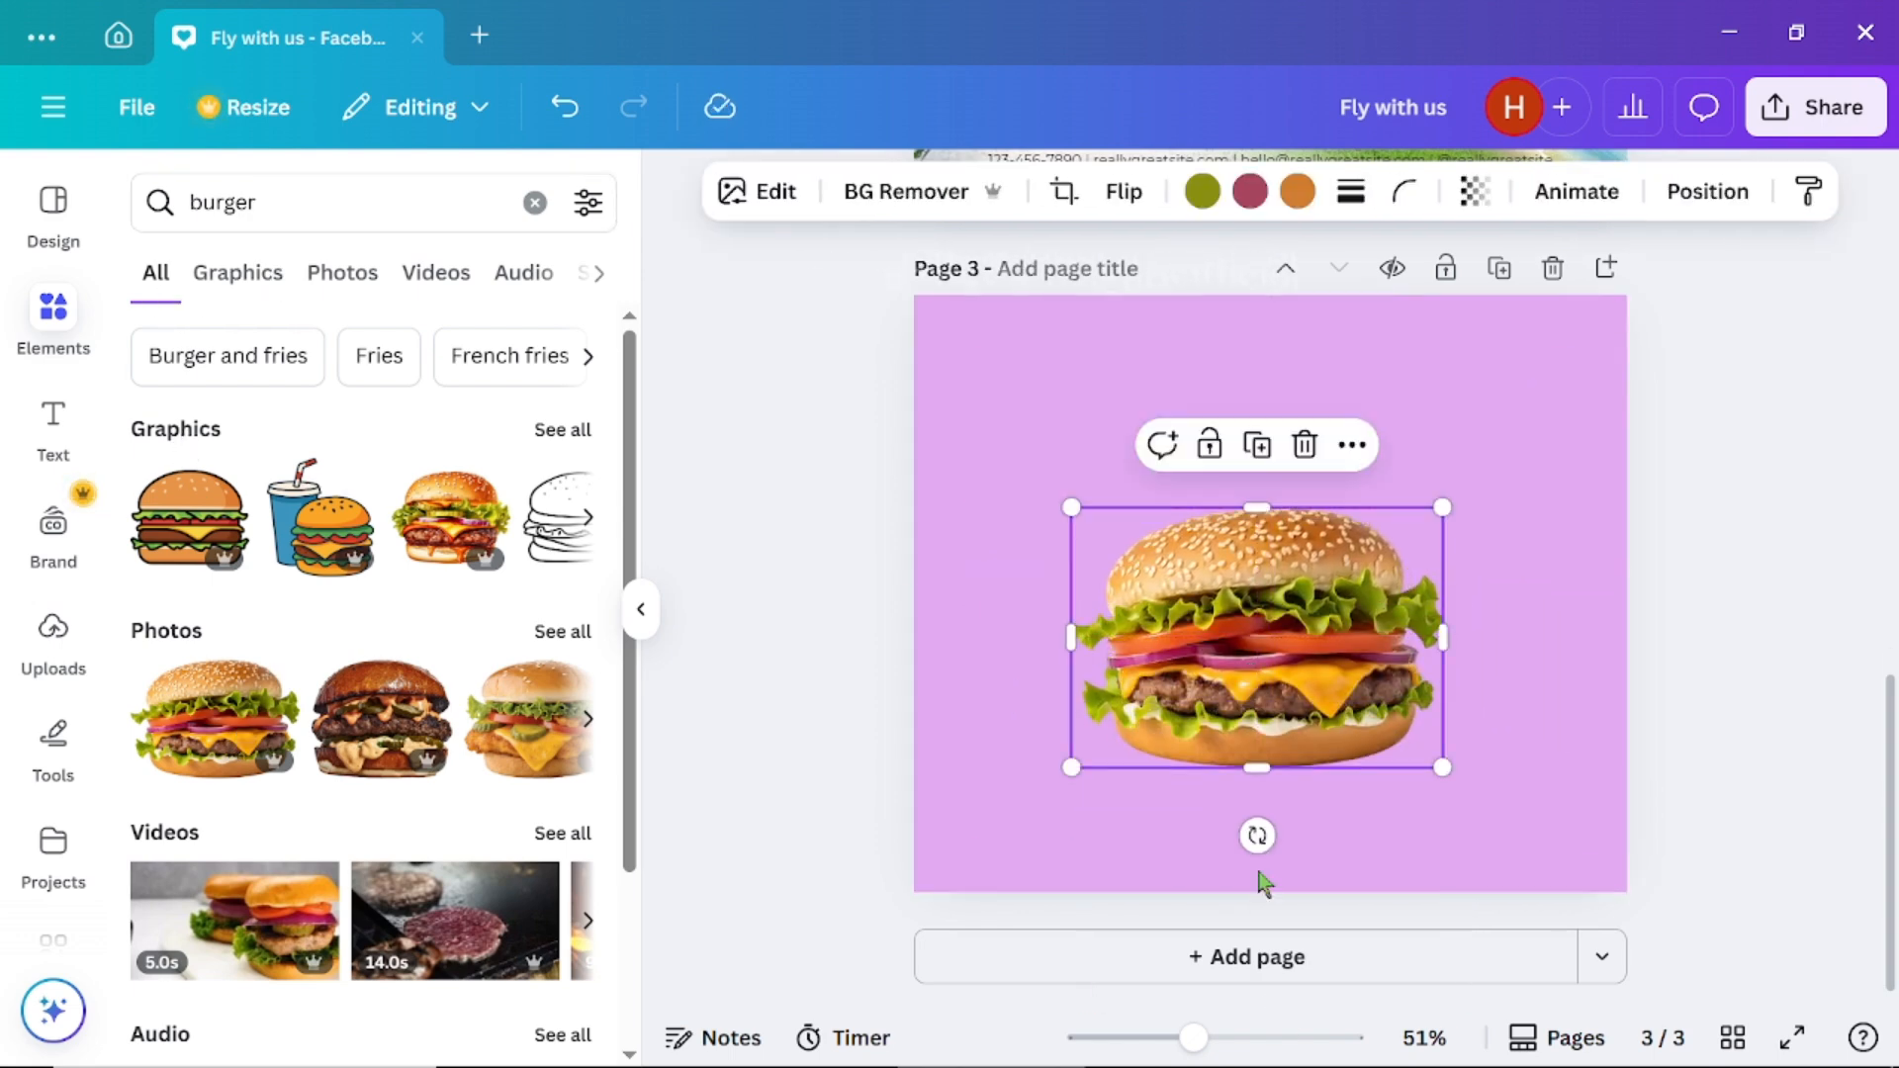
{"action": "left_click_drag", "start_coordinate": [1257, 837], "coordinate": [1271, 793]}
{"action": "left_click", "coordinate": [1474, 191]}
{"action": "left_click_drag", "start_coordinate": [1539, 310], "coordinate": [1369, 310]}
{"action": "left_click", "coordinate": [1266, 593]}
Apply the Curved shadow effect to the upper burger photo
{"action": "left_click", "coordinate": [769, 193]}
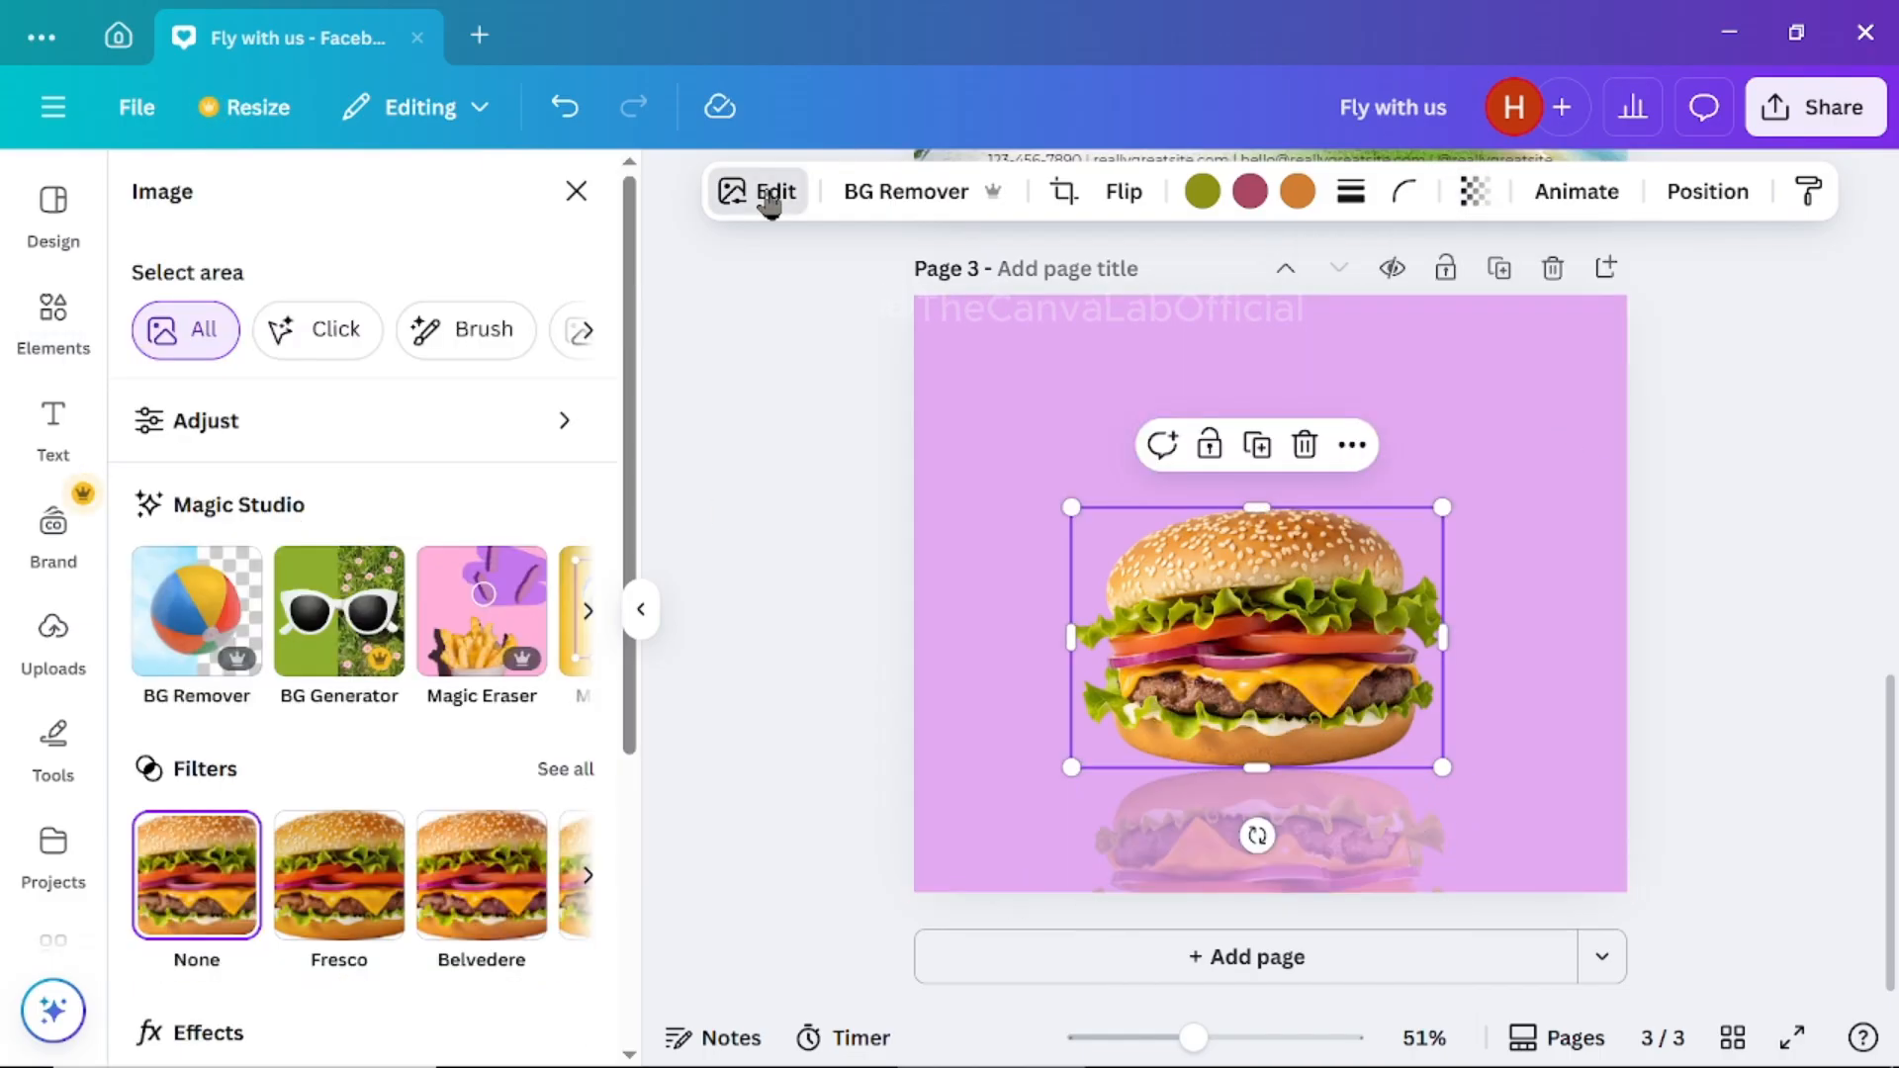
{"action": "scroll", "coordinate": [297, 692], "scroll_direction": "down", "scroll_amount": 4}
{"action": "left_click", "coordinate": [191, 729]}
{"action": "left_click", "coordinate": [384, 544]}
{"action": "left_click", "coordinate": [222, 544]}
{"action": "left_click", "coordinate": [205, 713]}
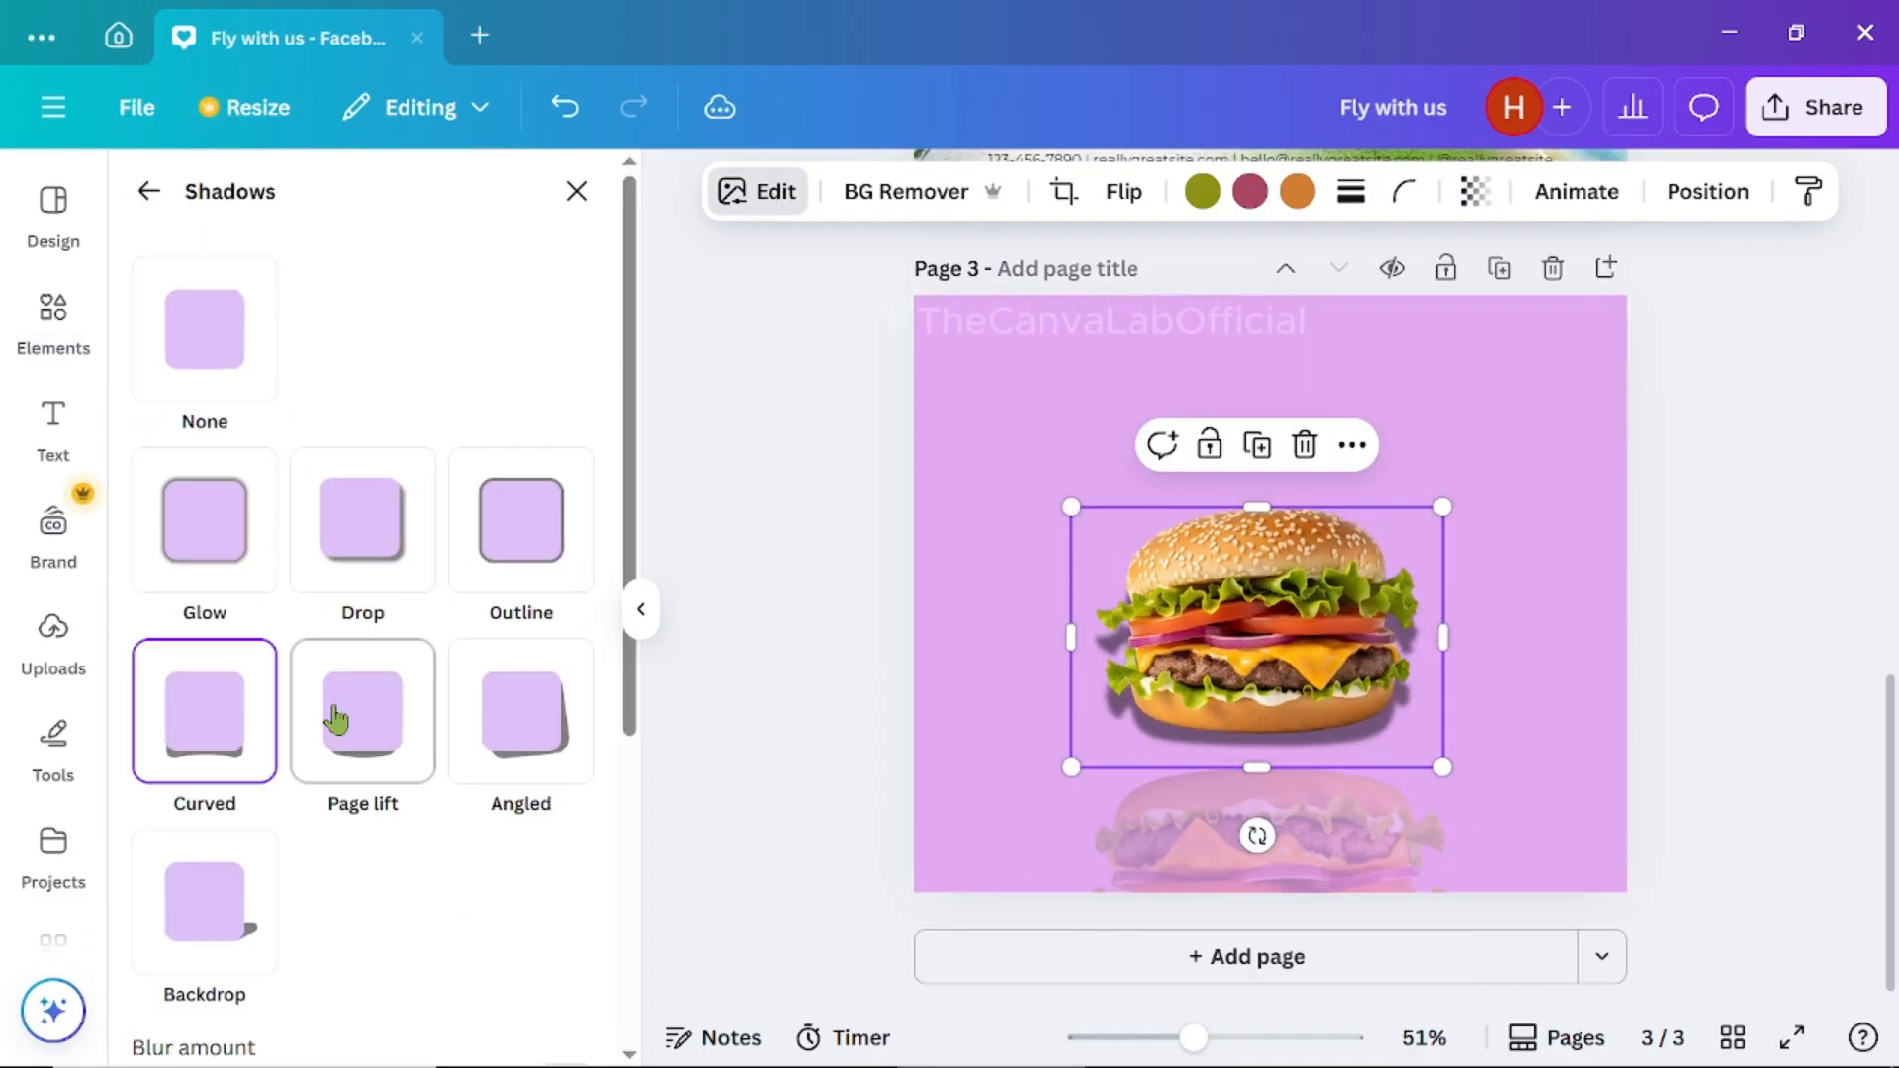
Add the heading "Burger" in the Gagalin font above the burger and recolor it with the photo's orange-brown
{"action": "left_click", "coordinate": [53, 433]}
{"action": "left_click", "coordinate": [373, 649]}
{"action": "double_click", "coordinate": [1267, 597]}
{"action": "type", "text": "Burger"}
{"action": "left_click", "coordinate": [1133, 190]}
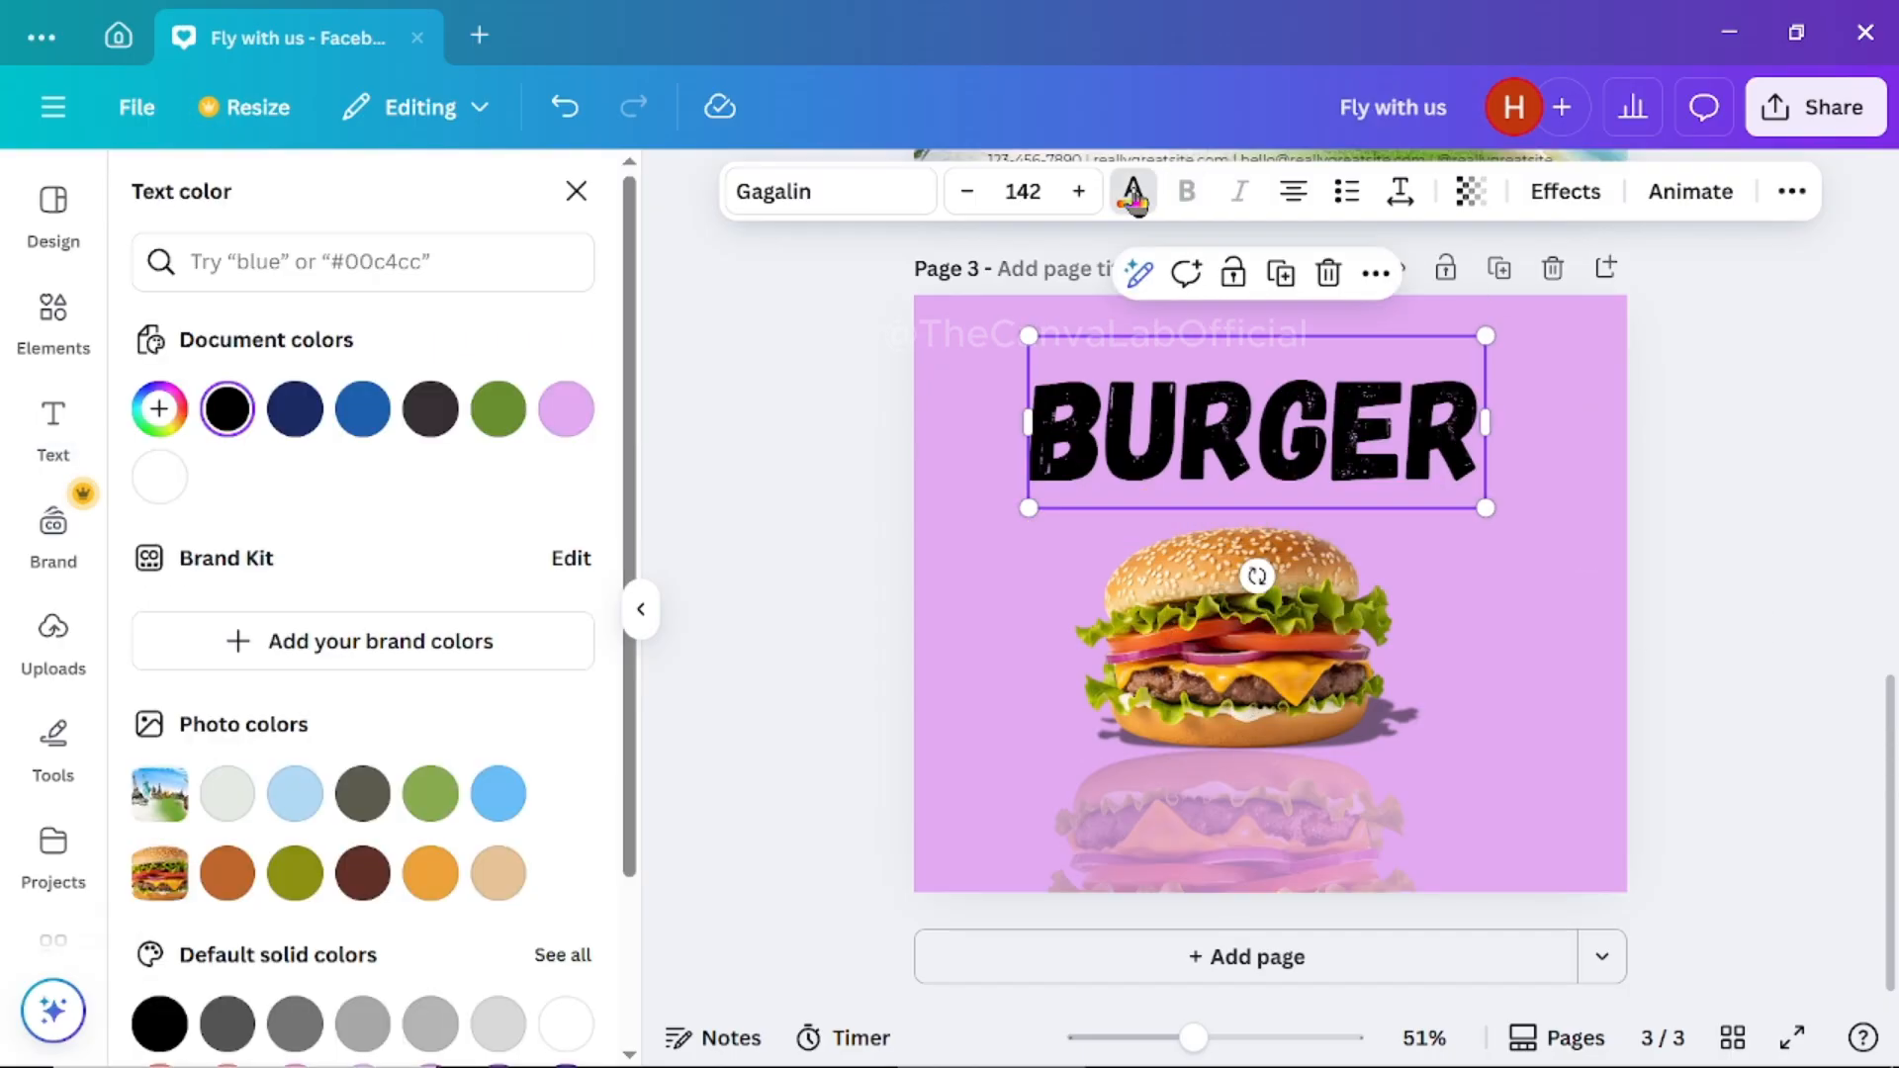
{"action": "left_click", "coordinate": [227, 872]}
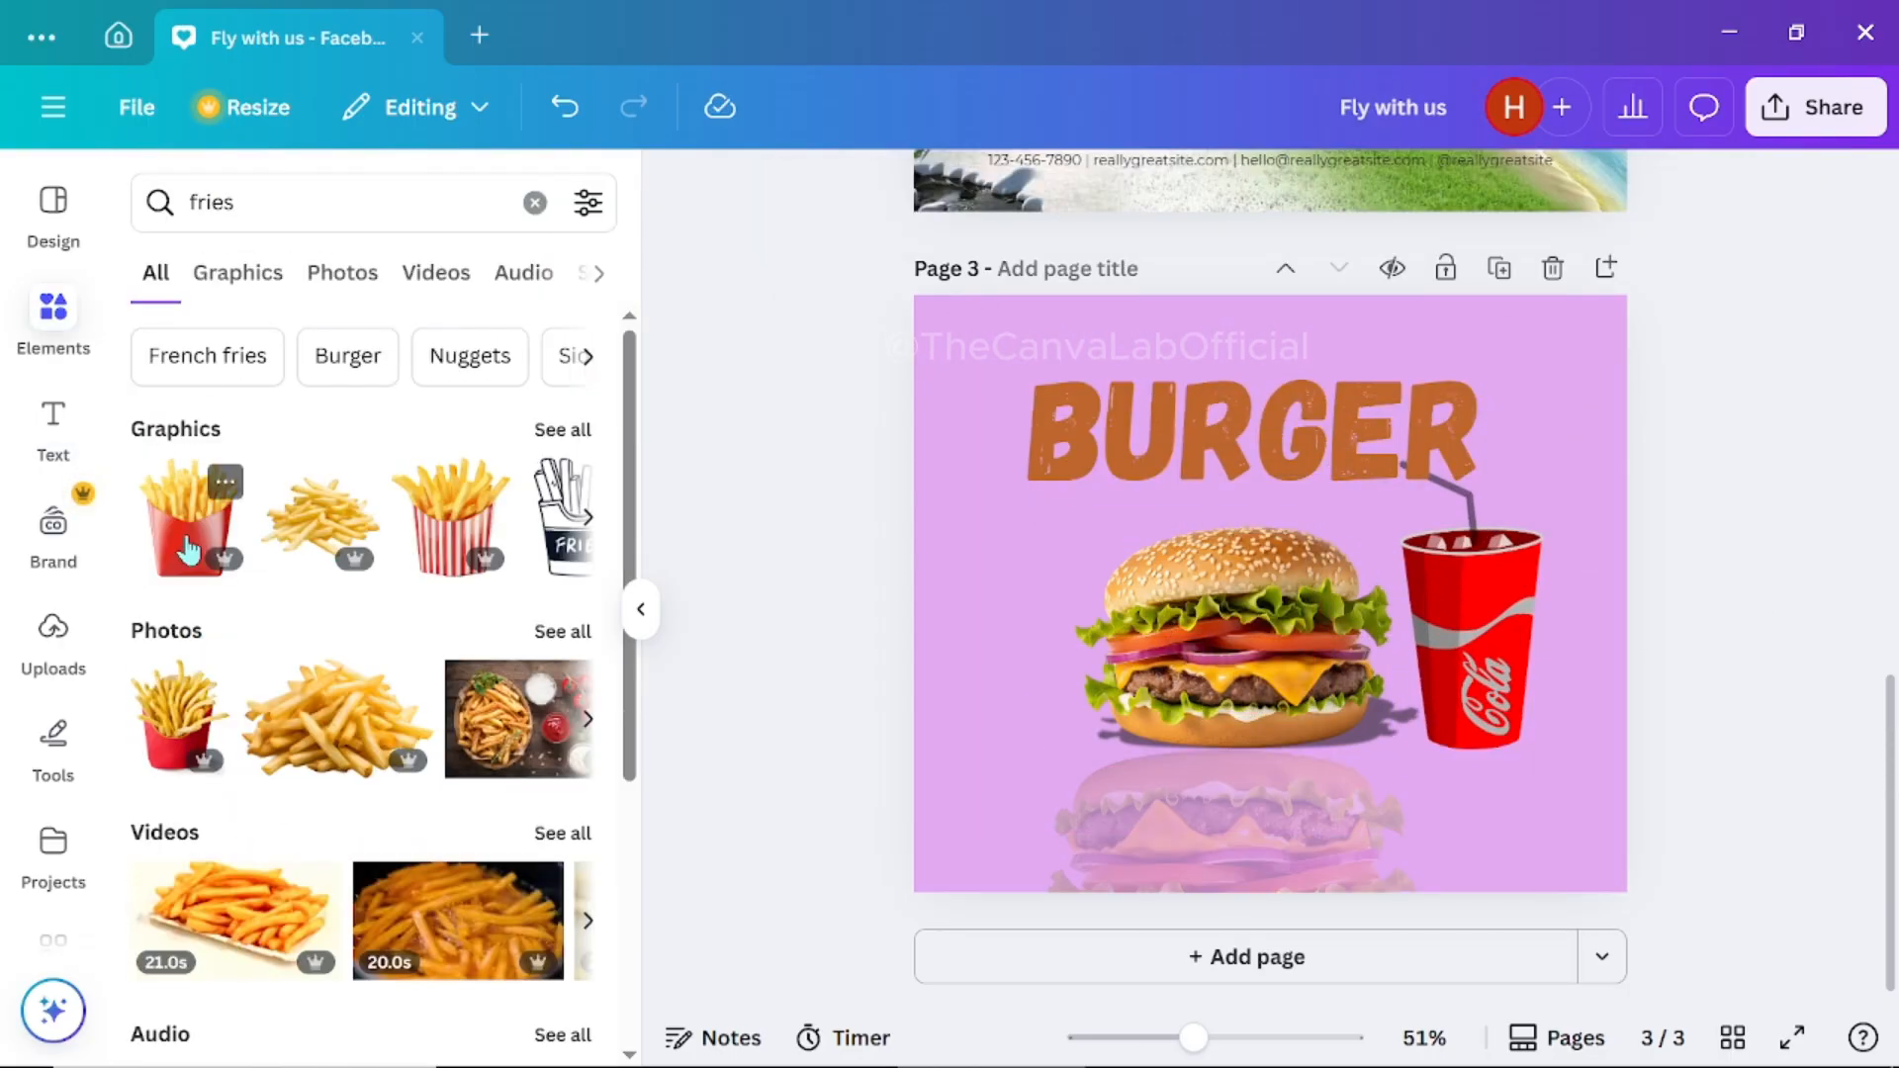
Add the graphic of French fries in a red box to page 3
{"action": "left_click", "coordinate": [188, 549]}
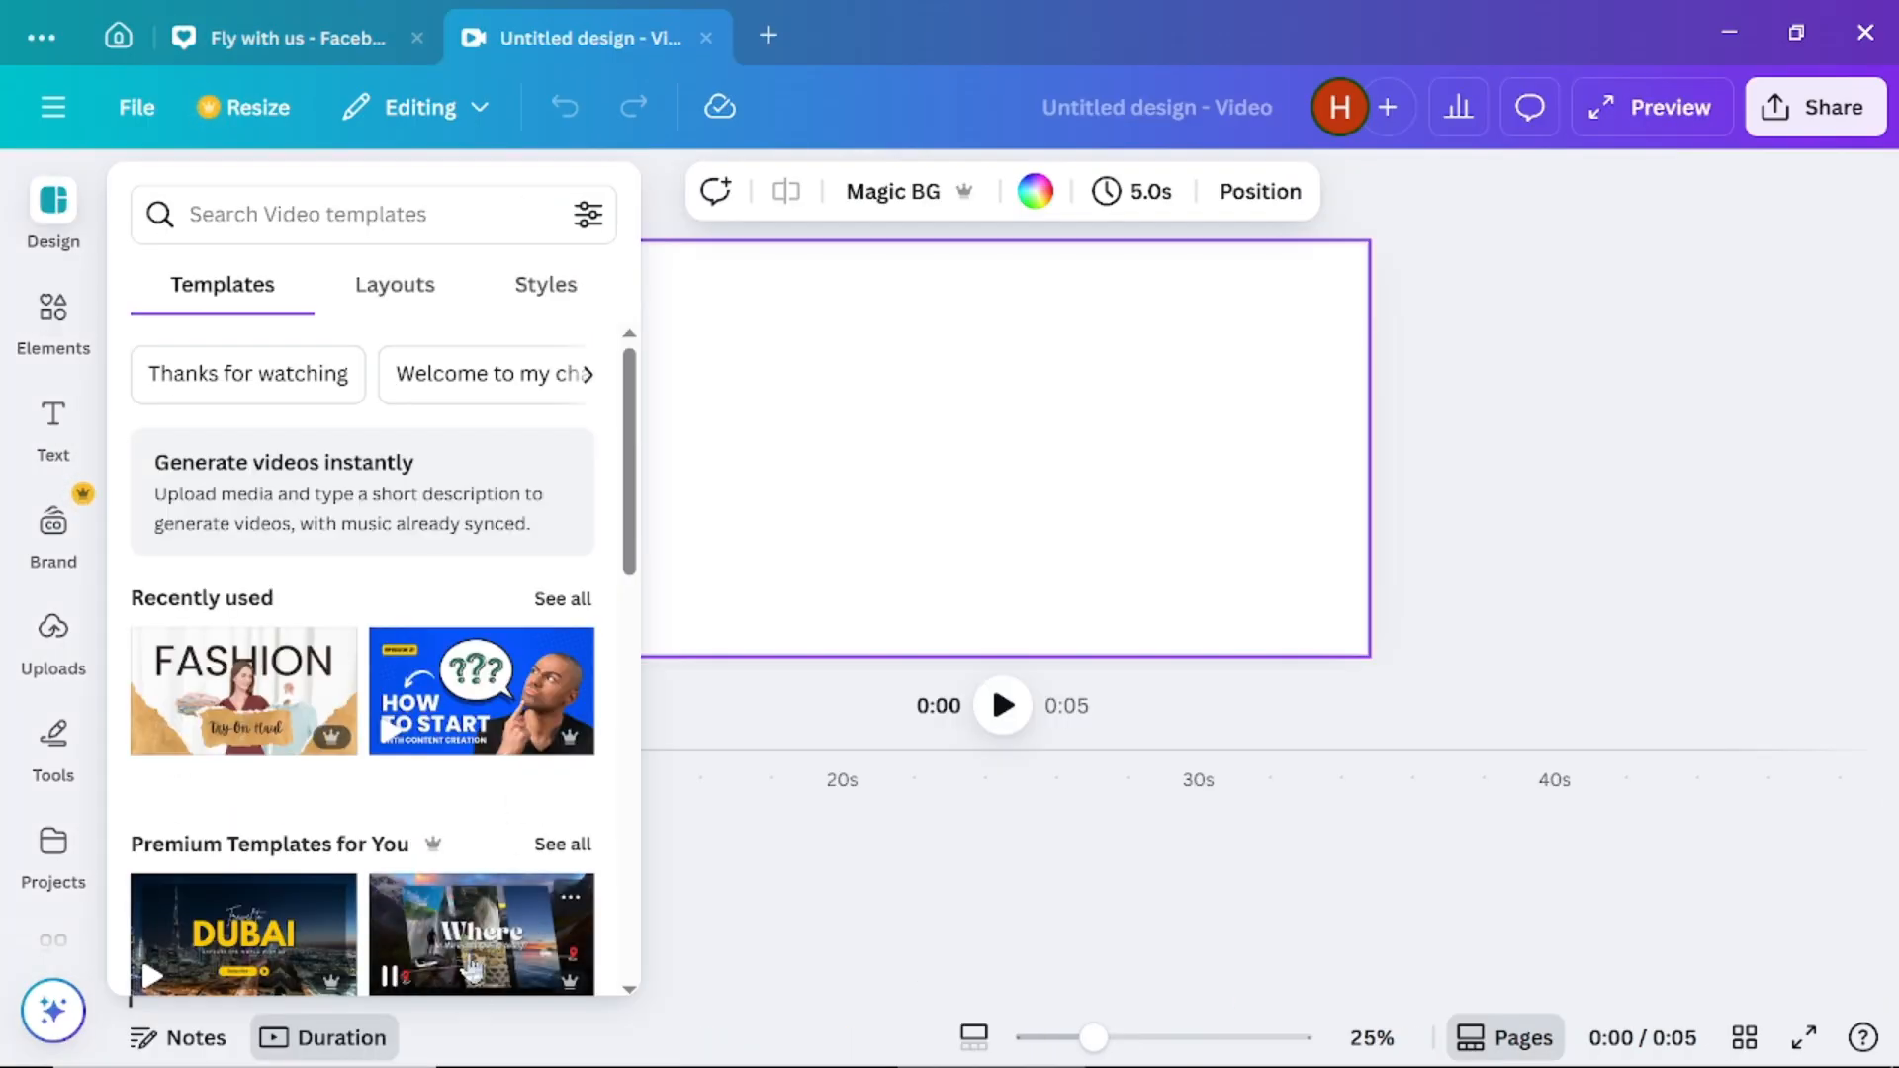
Apply the Modern Animated Road Trip Adventure Vlog Intro Video template and shrink the timeline area to enlarge the canvas
{"action": "scroll", "coordinate": [465, 890], "scroll_direction": "down", "scroll_amount": 5}
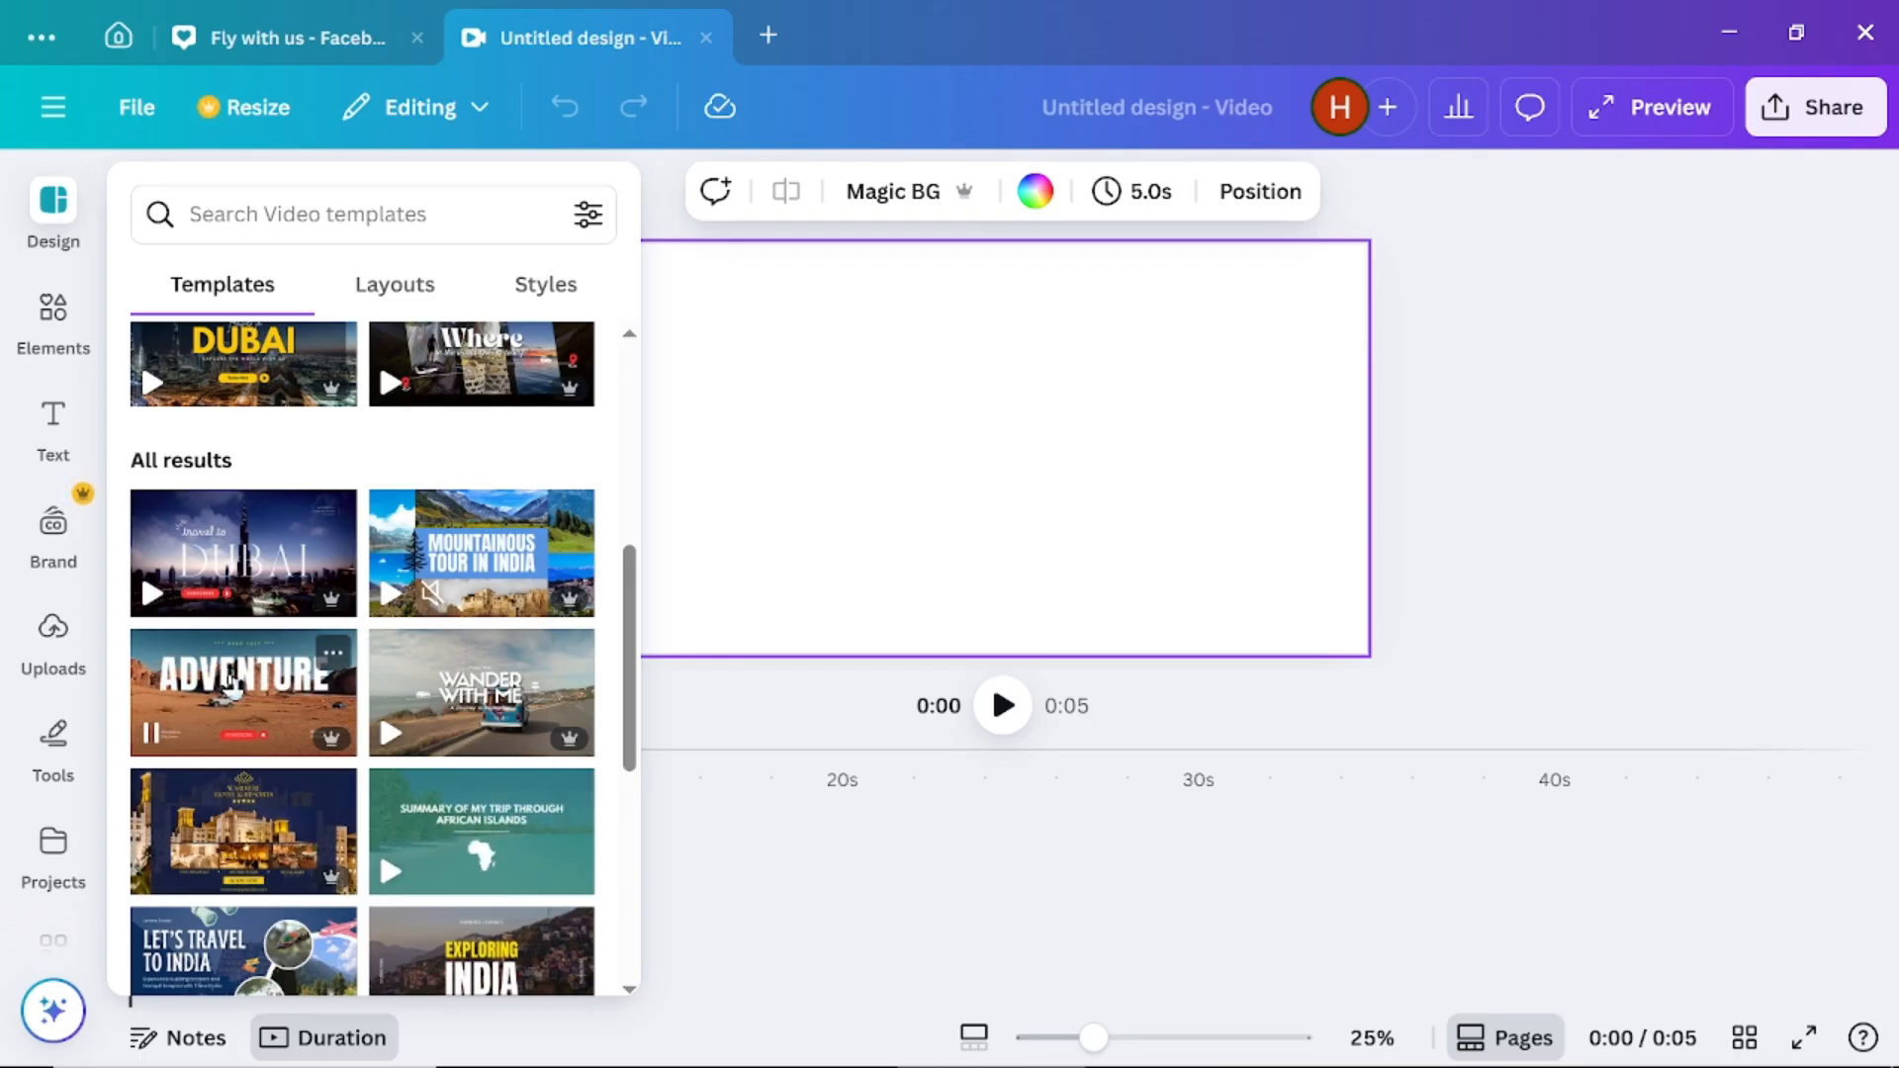
{"action": "left_click", "coordinate": [229, 682]}
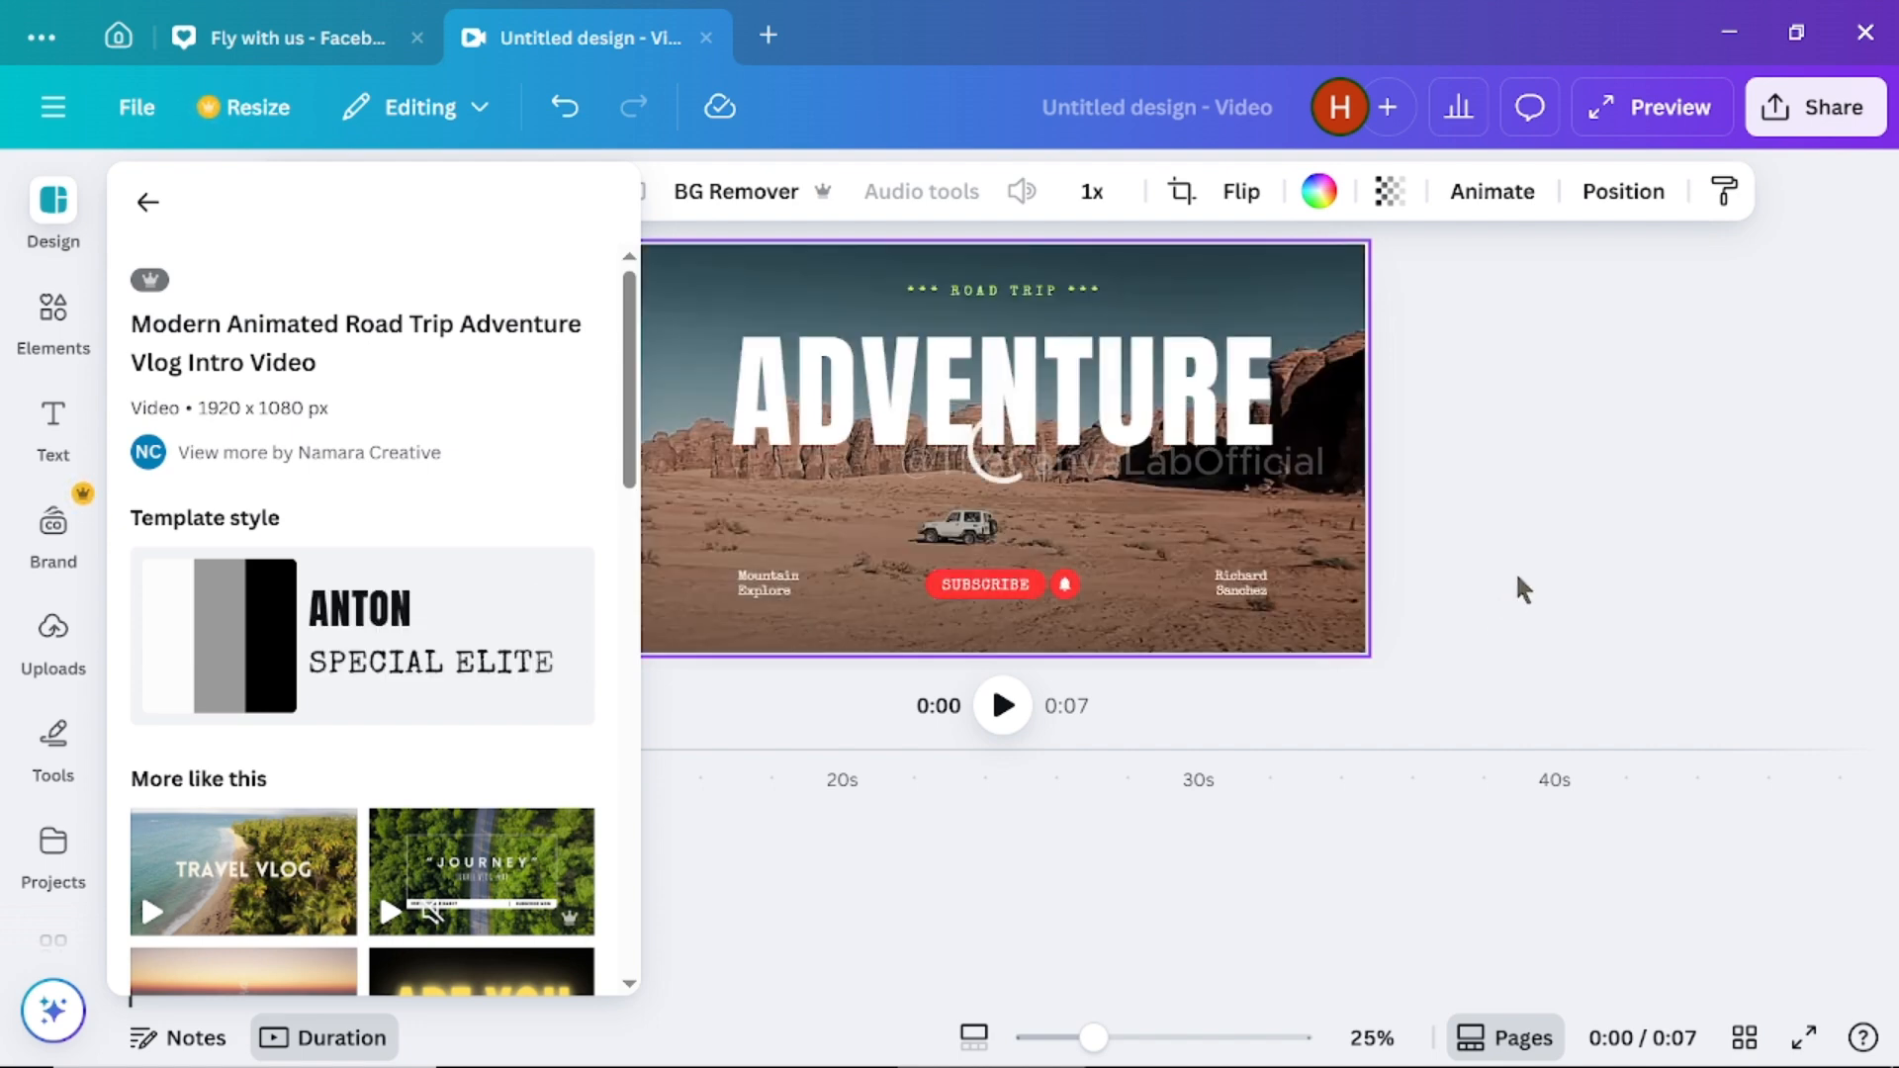
{"action": "left_click", "coordinate": [1515, 572]}
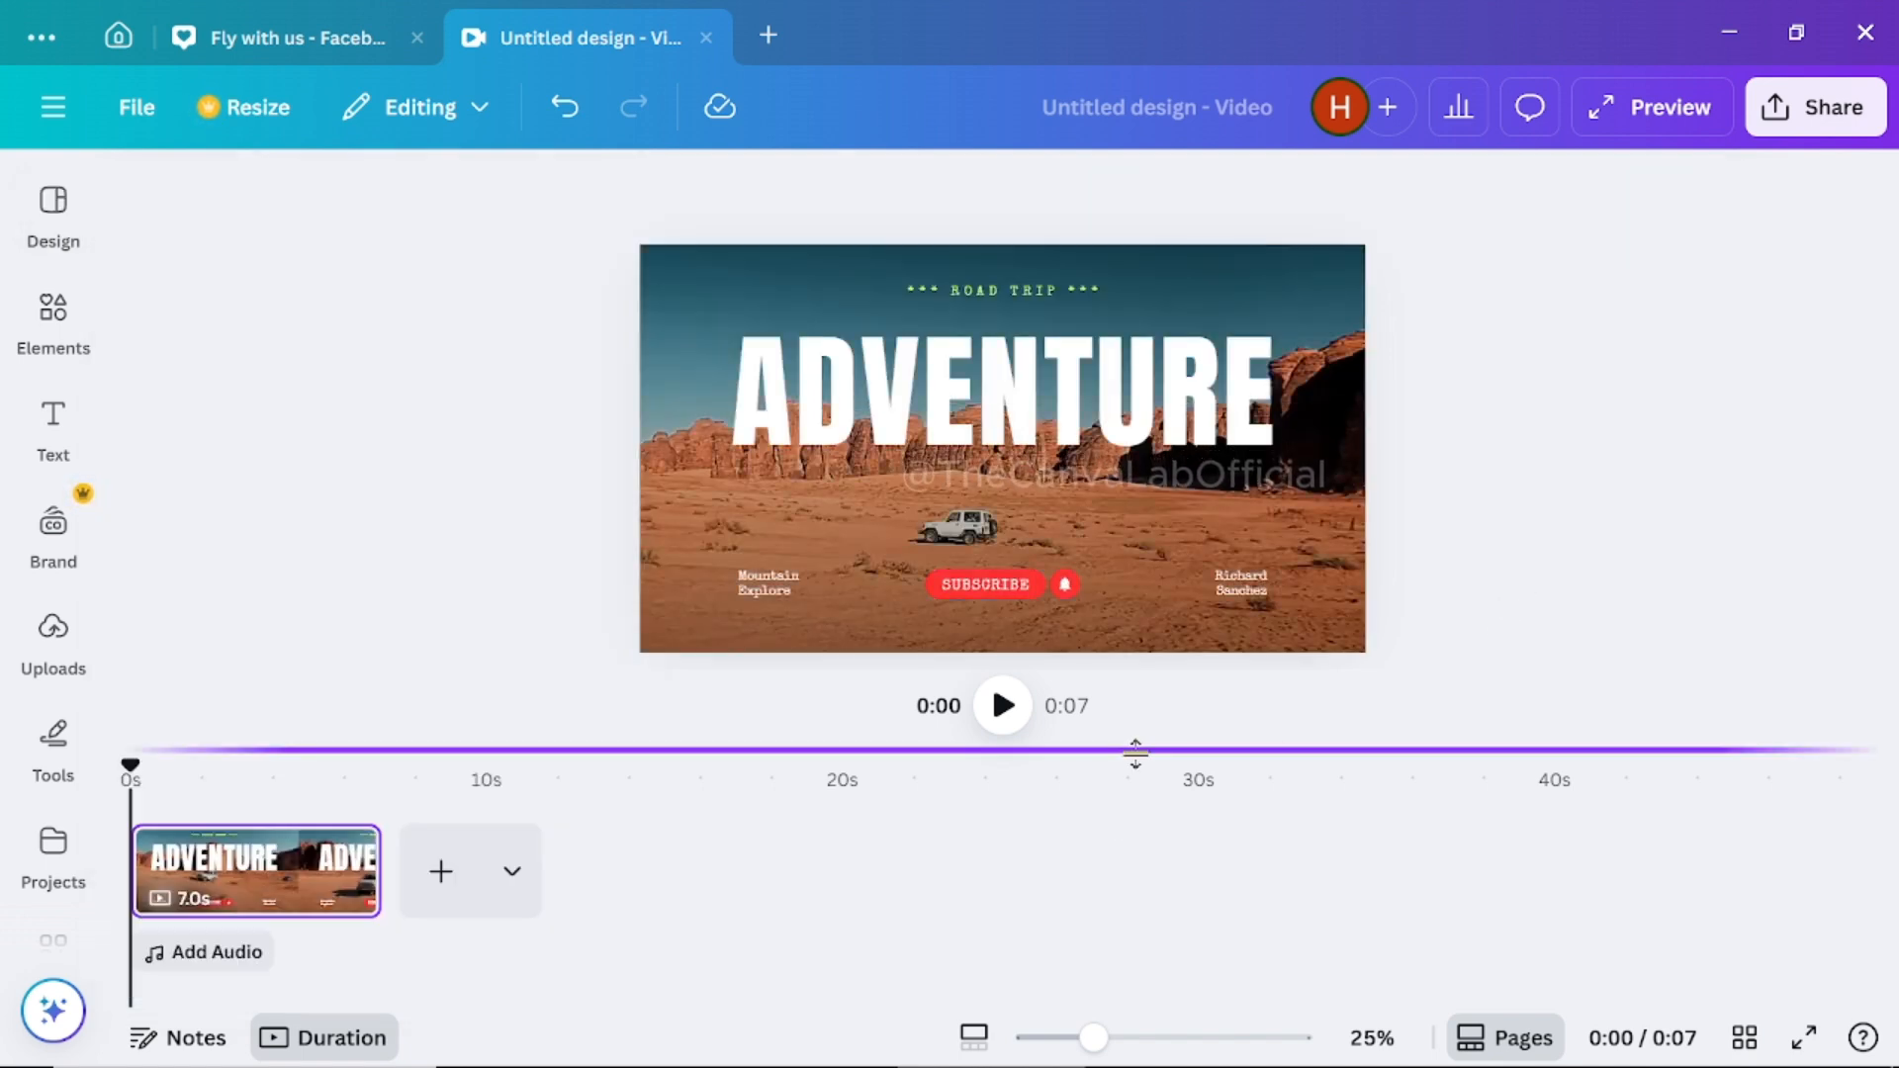
{"action": "left_click_drag", "start_coordinate": [1158, 823], "coordinate": [1186, 1000]}
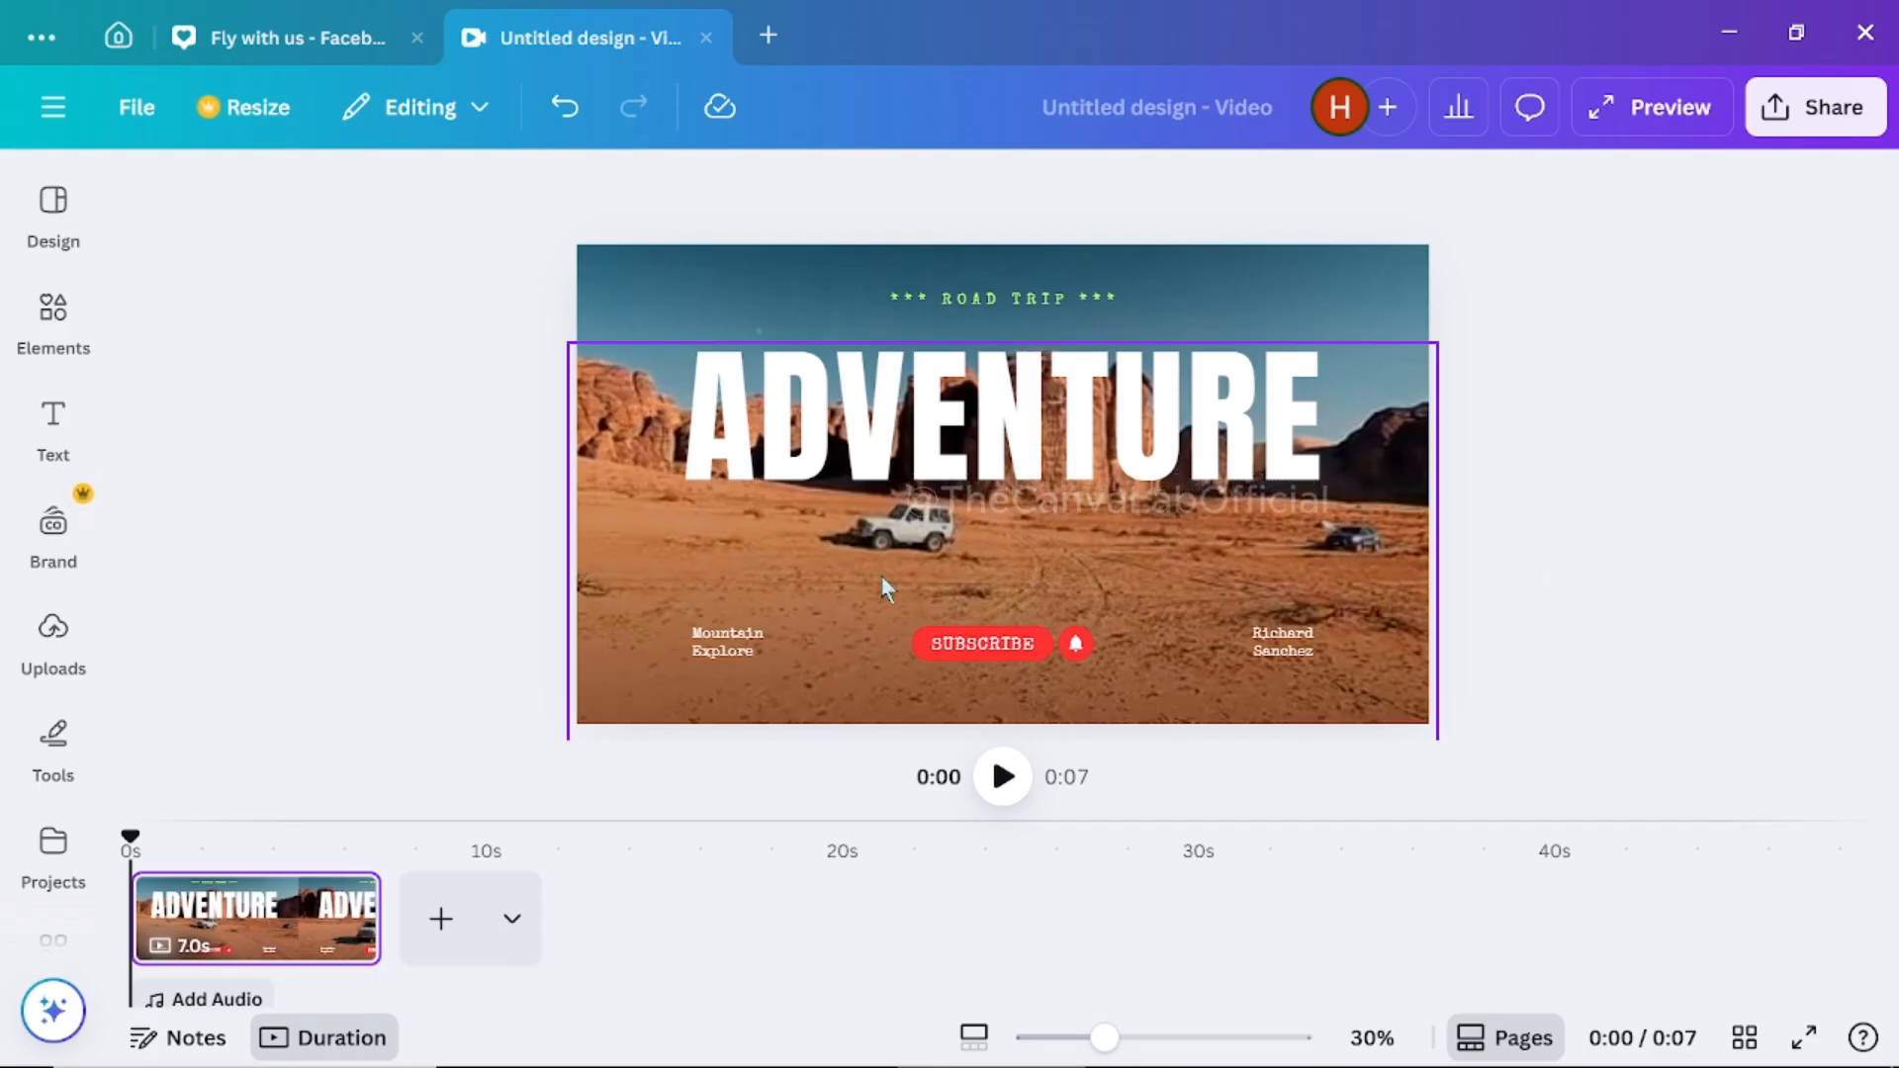
Search the new-design types for "tiktok reel" and create a TikTok Video design, closing its template list
{"action": "left_click", "coordinate": [770, 37]}
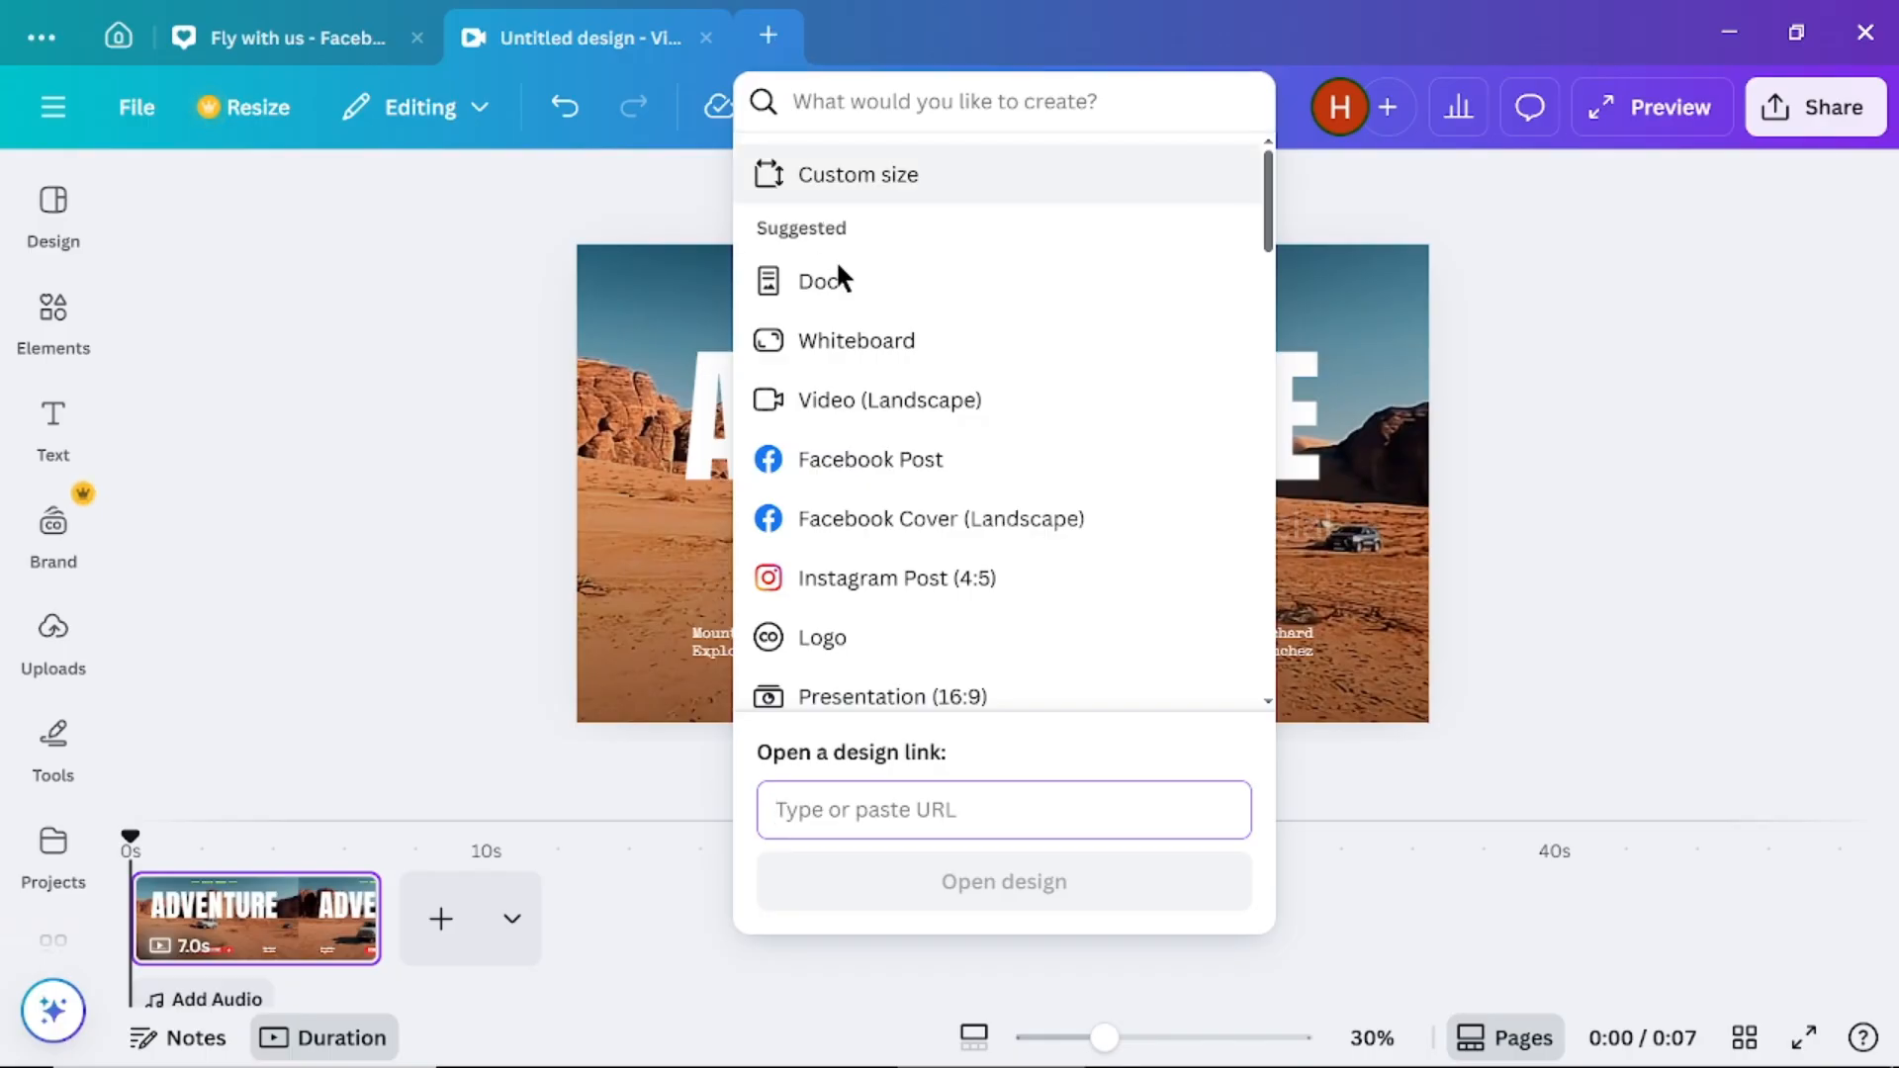
{"action": "left_click", "coordinate": [857, 105]}
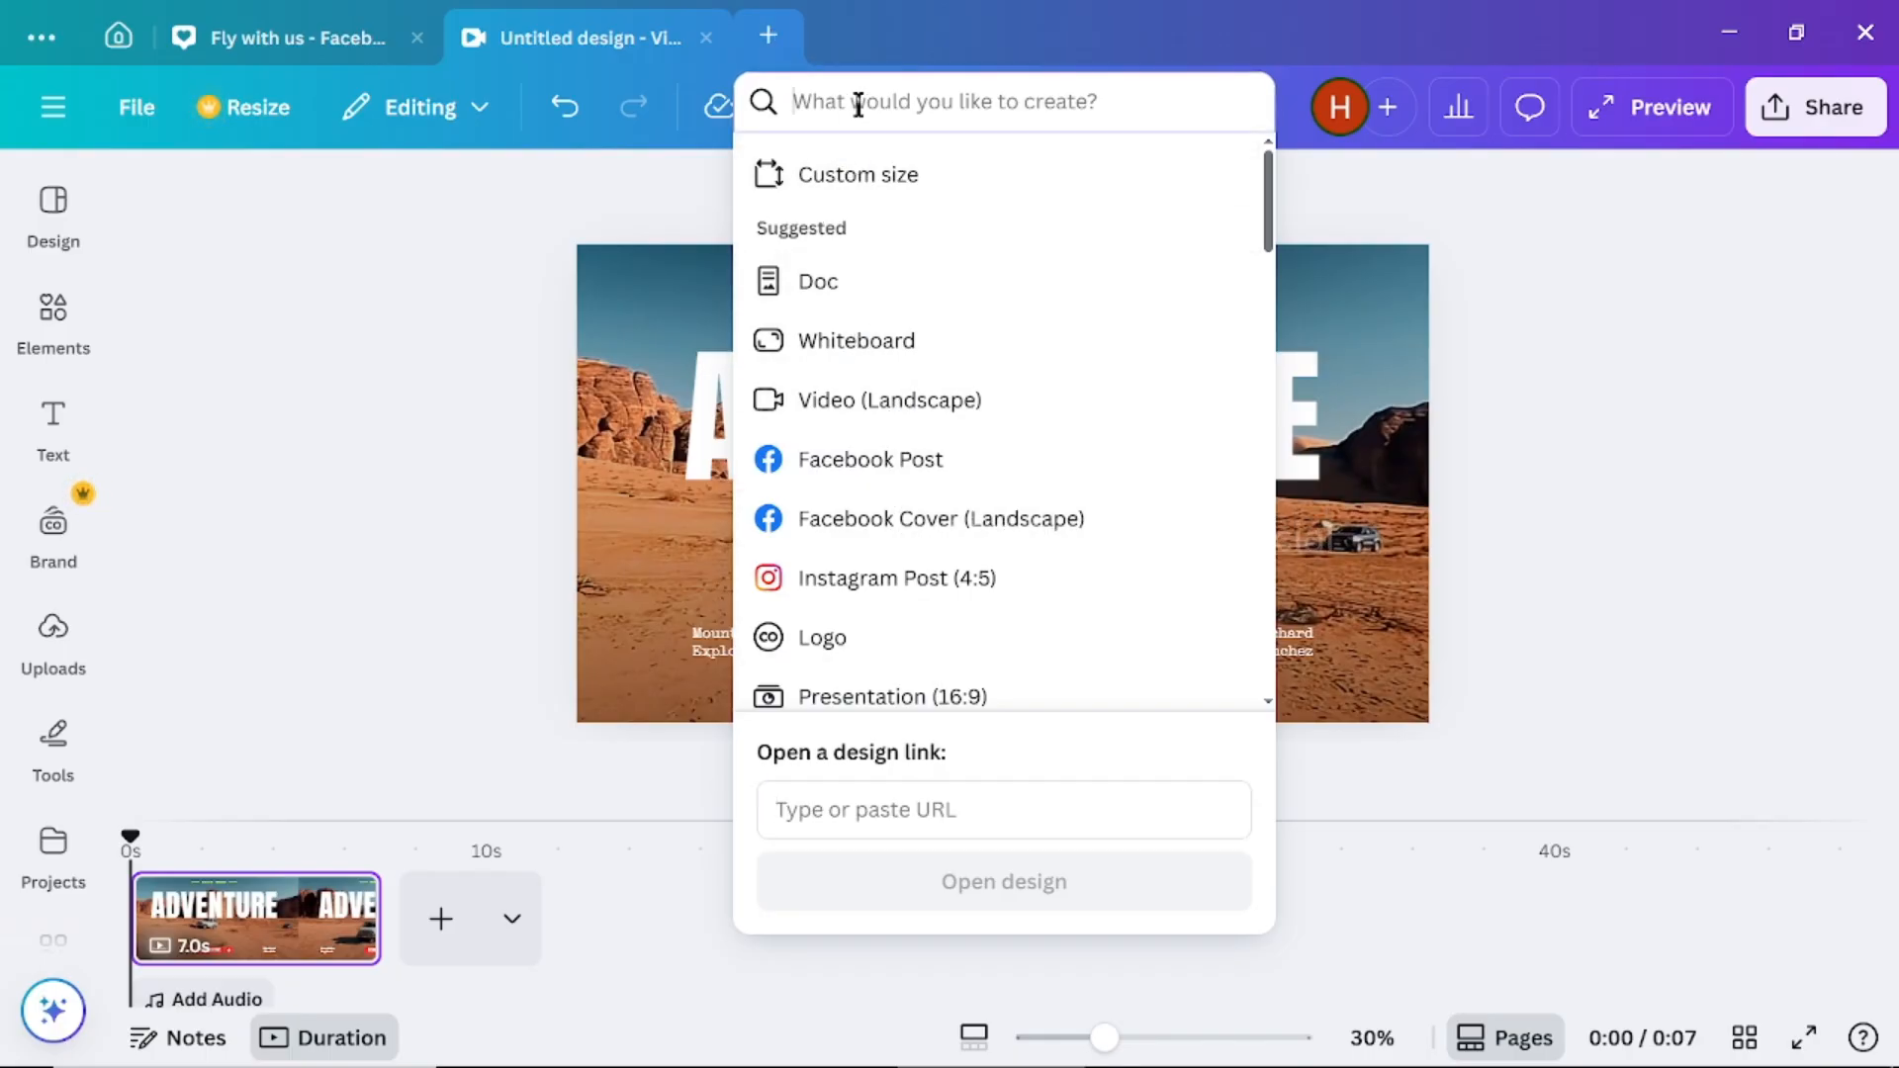
{"action": "type", "text": "tiktok"}
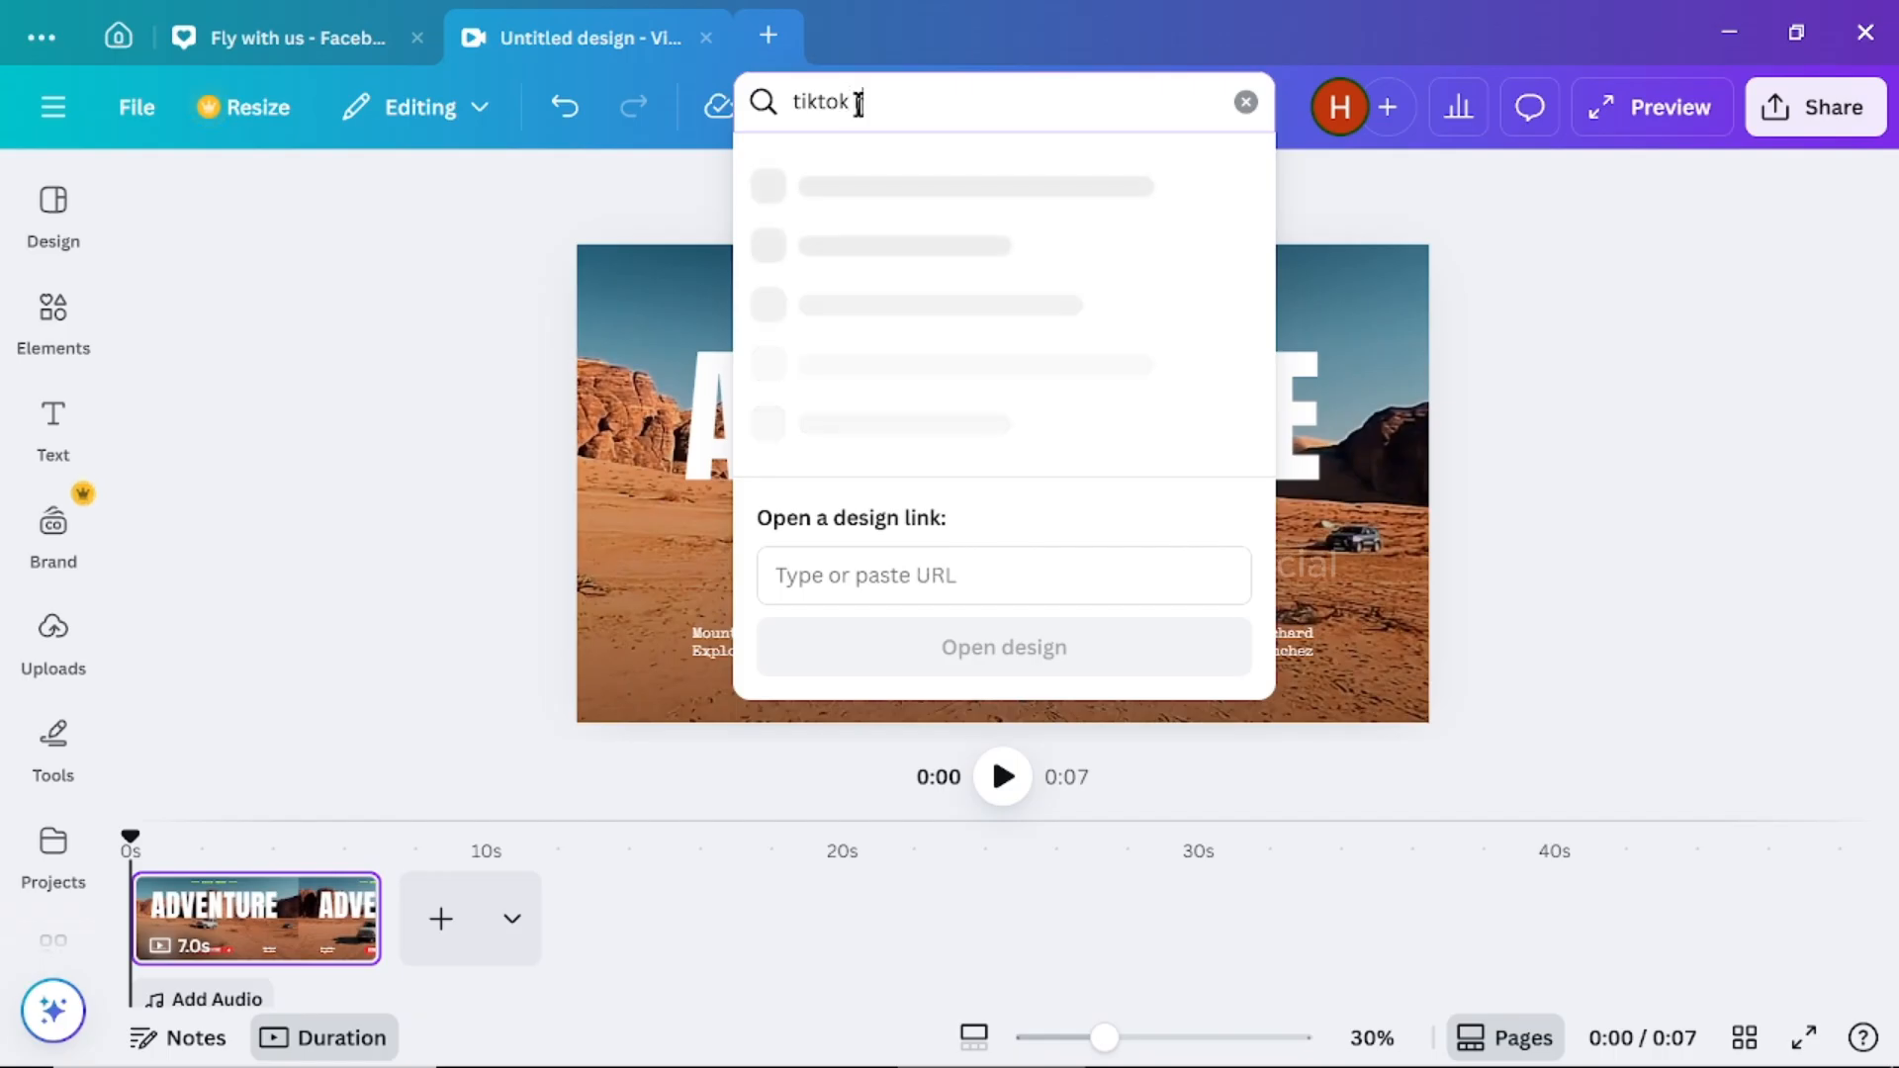
{"action": "type", "text": " reel"}
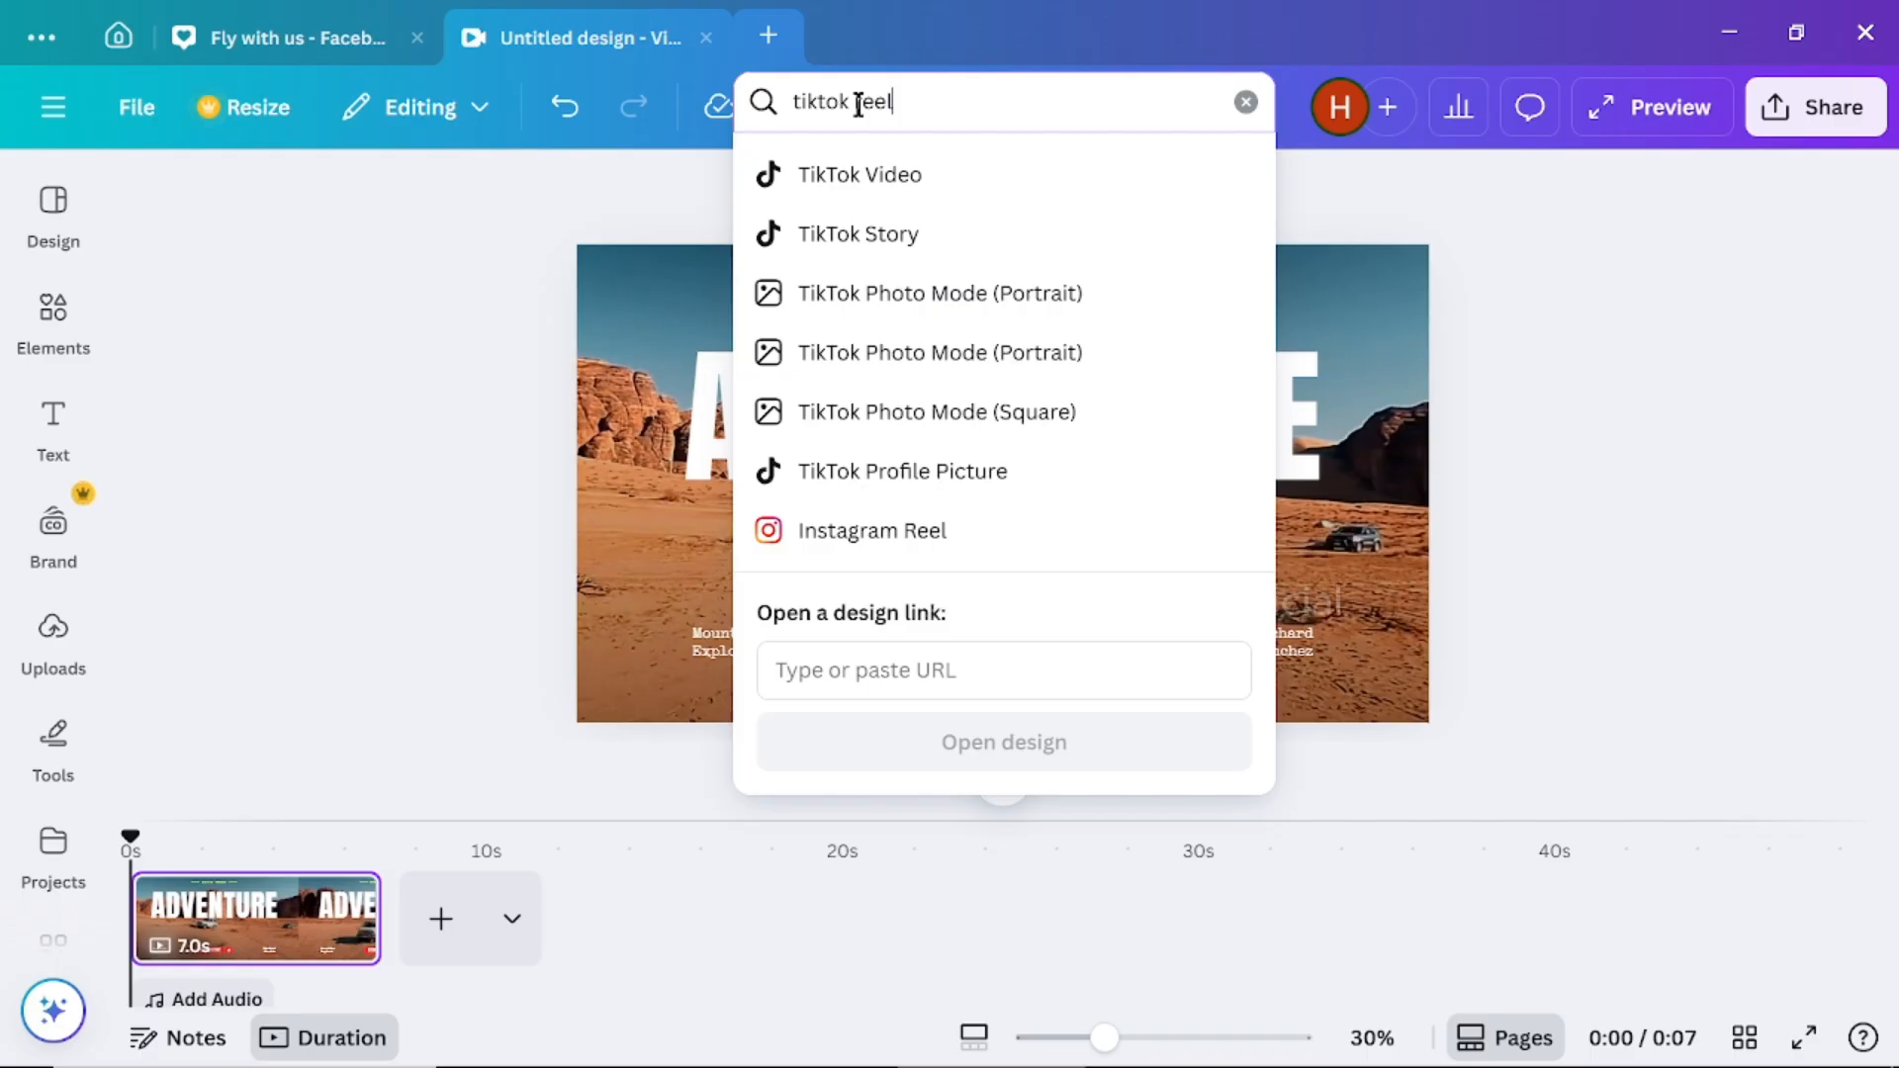
{"action": "left_click", "coordinate": [885, 182]}
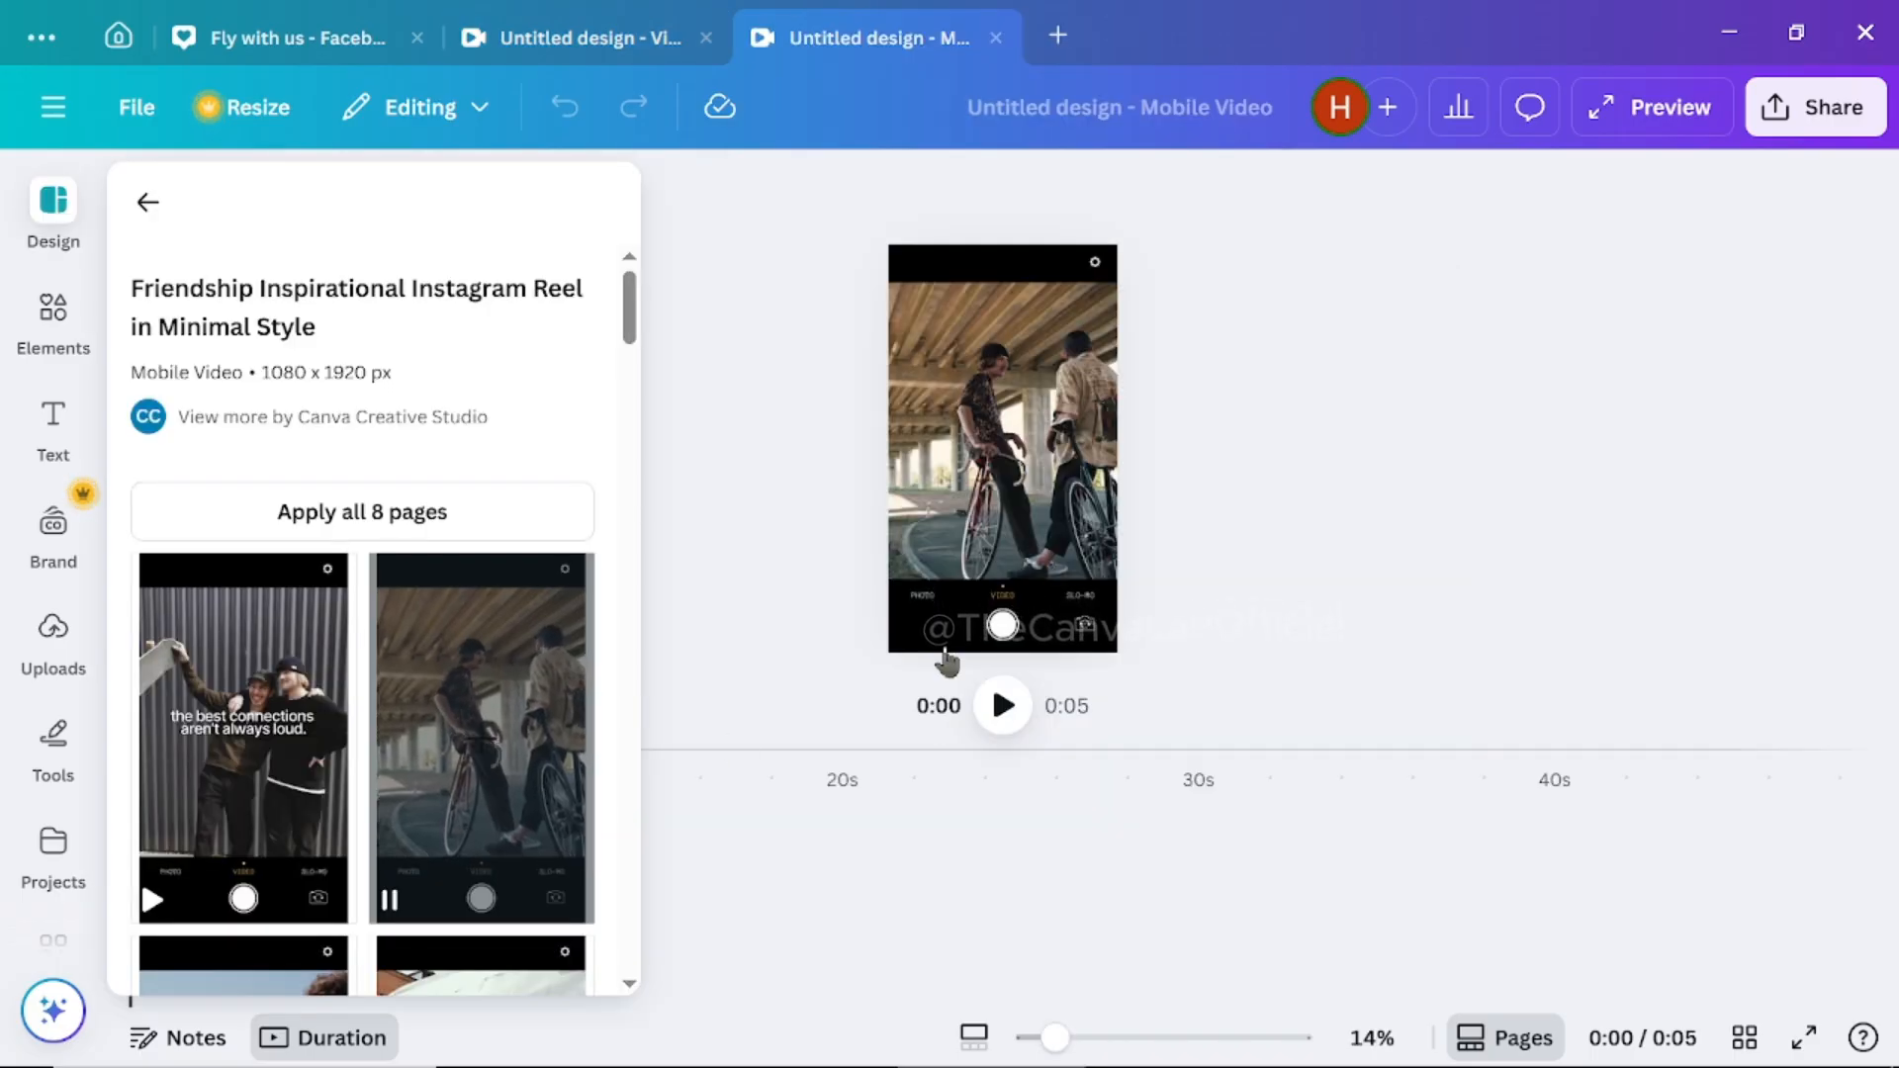
{"action": "left_click", "coordinate": [817, 481]}
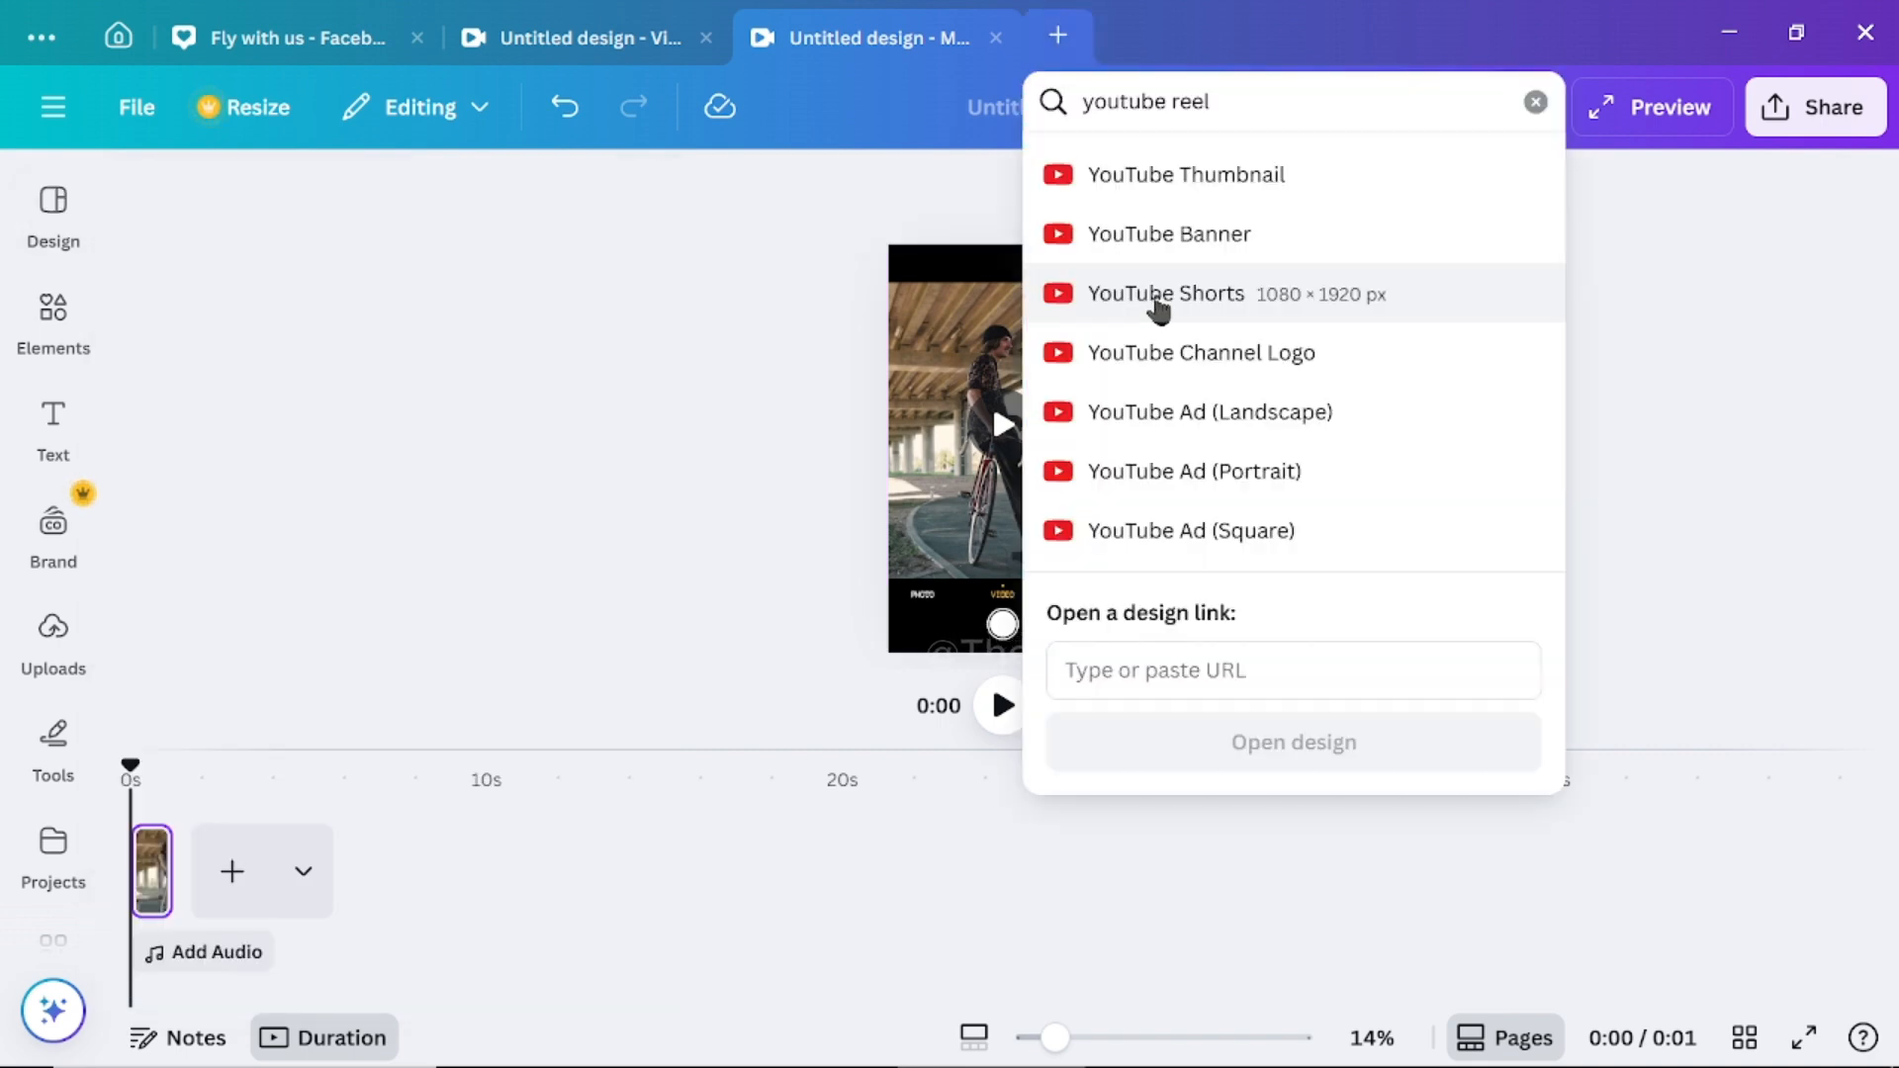
Fill the vertical video page with the coral red default color and search the elements for "business video", showing only videos
{"action": "left_click", "coordinate": [229, 806]}
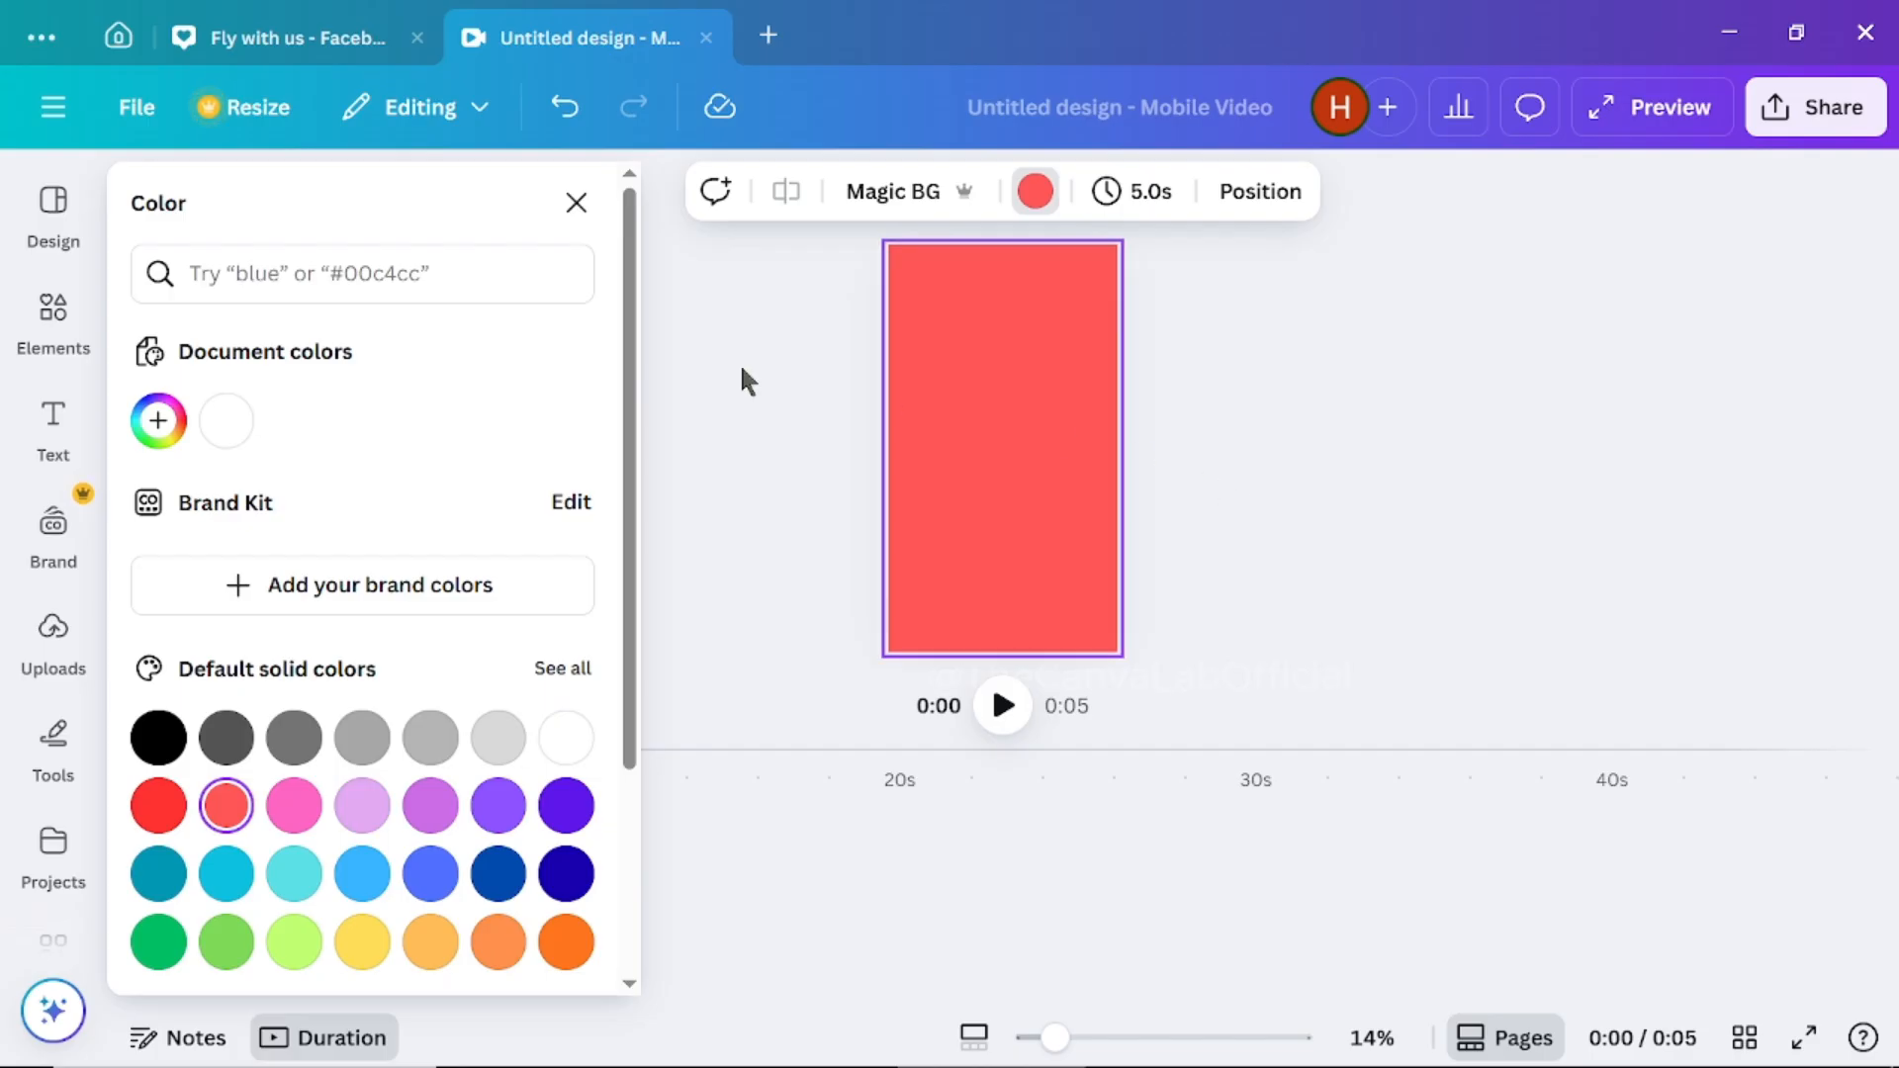
{"action": "left_click", "coordinate": [54, 331]}
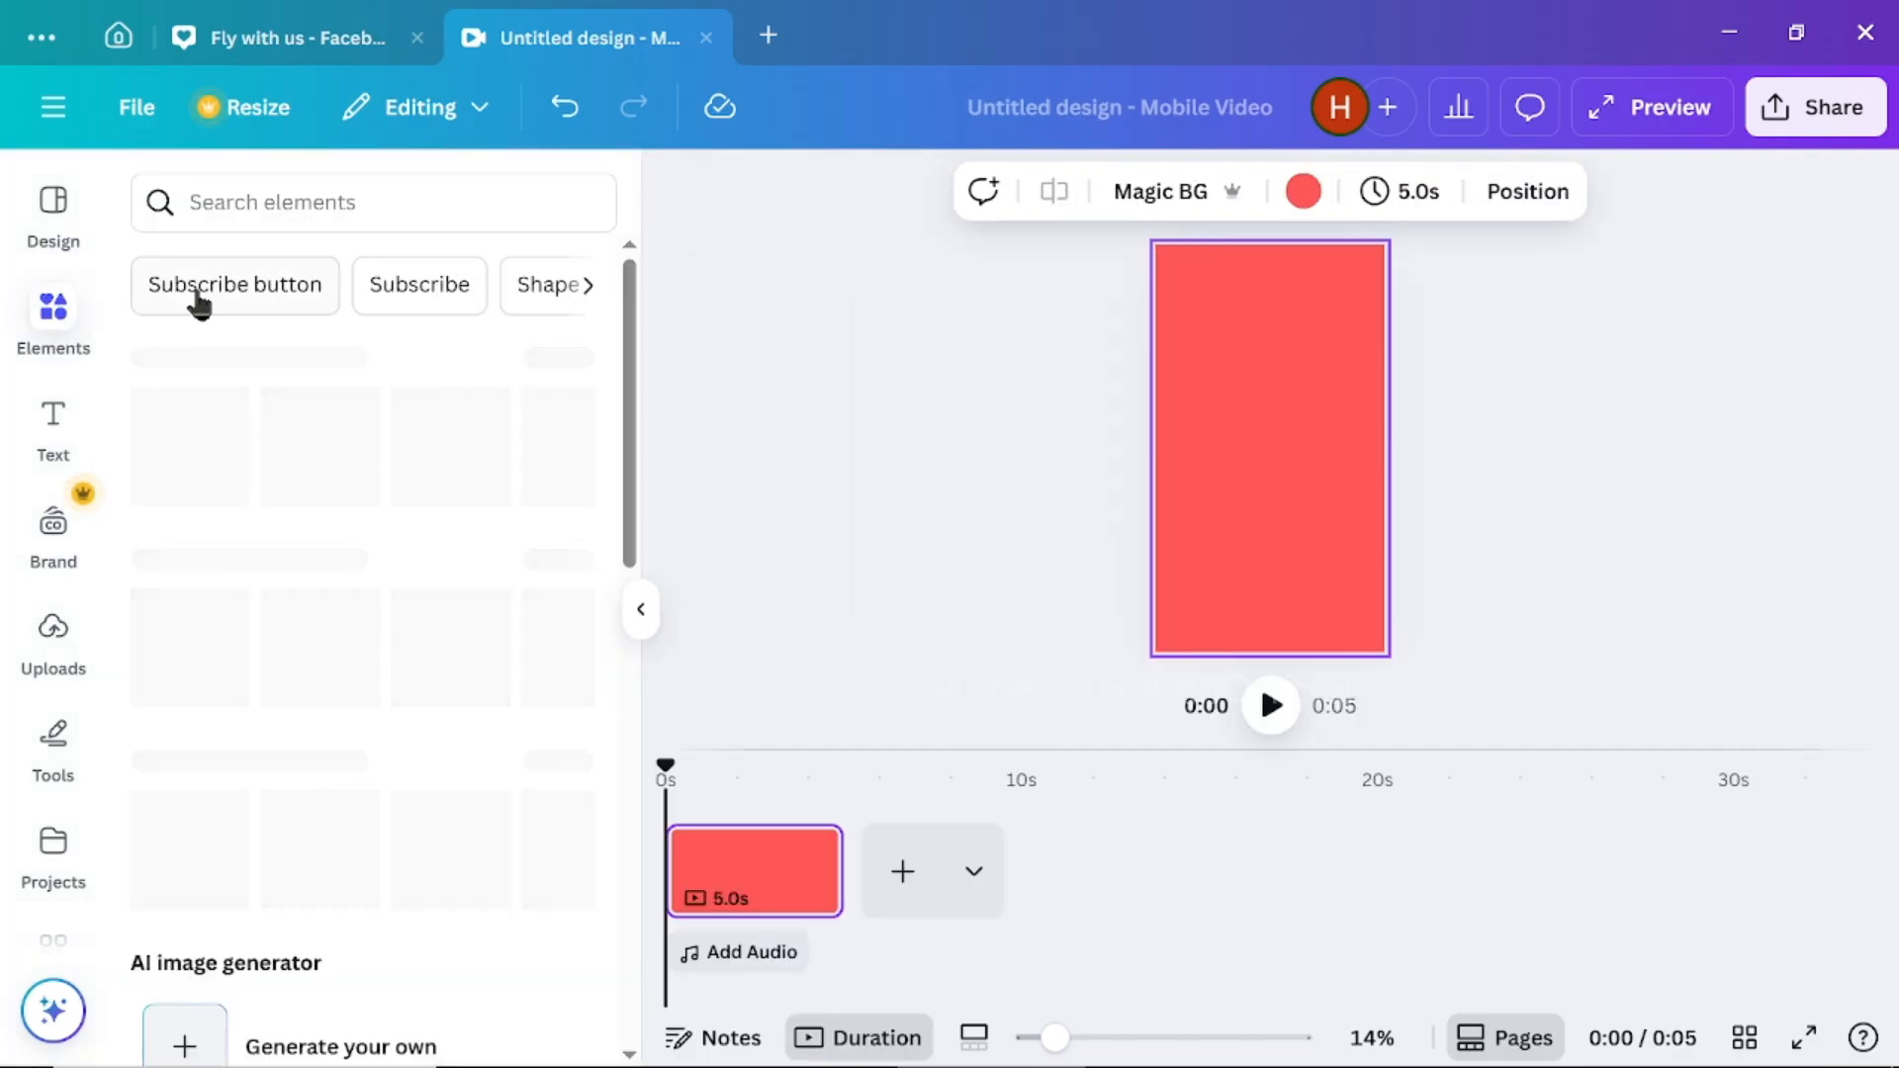
{"action": "left_click", "coordinate": [263, 190]}
{"action": "type", "text": "business video"}
{"action": "key", "text": "Return"}
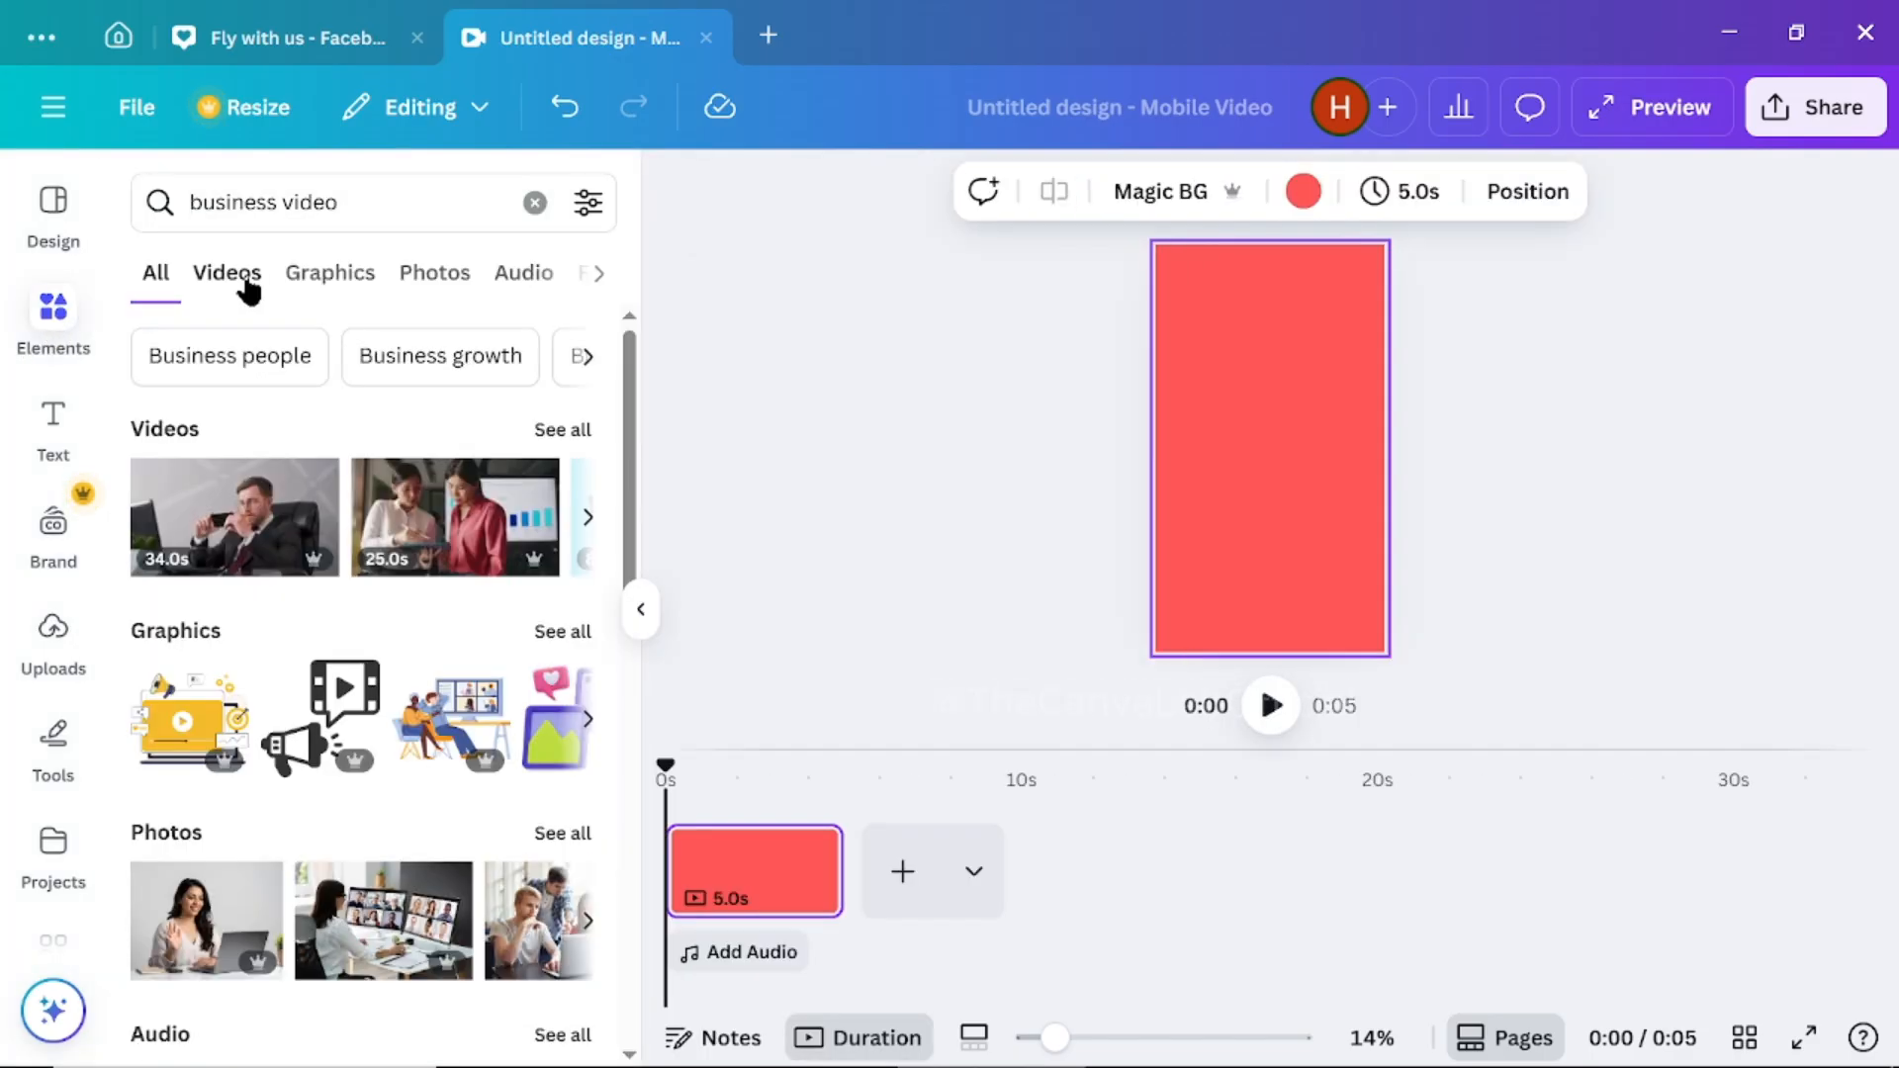
{"action": "left_click", "coordinate": [248, 280]}
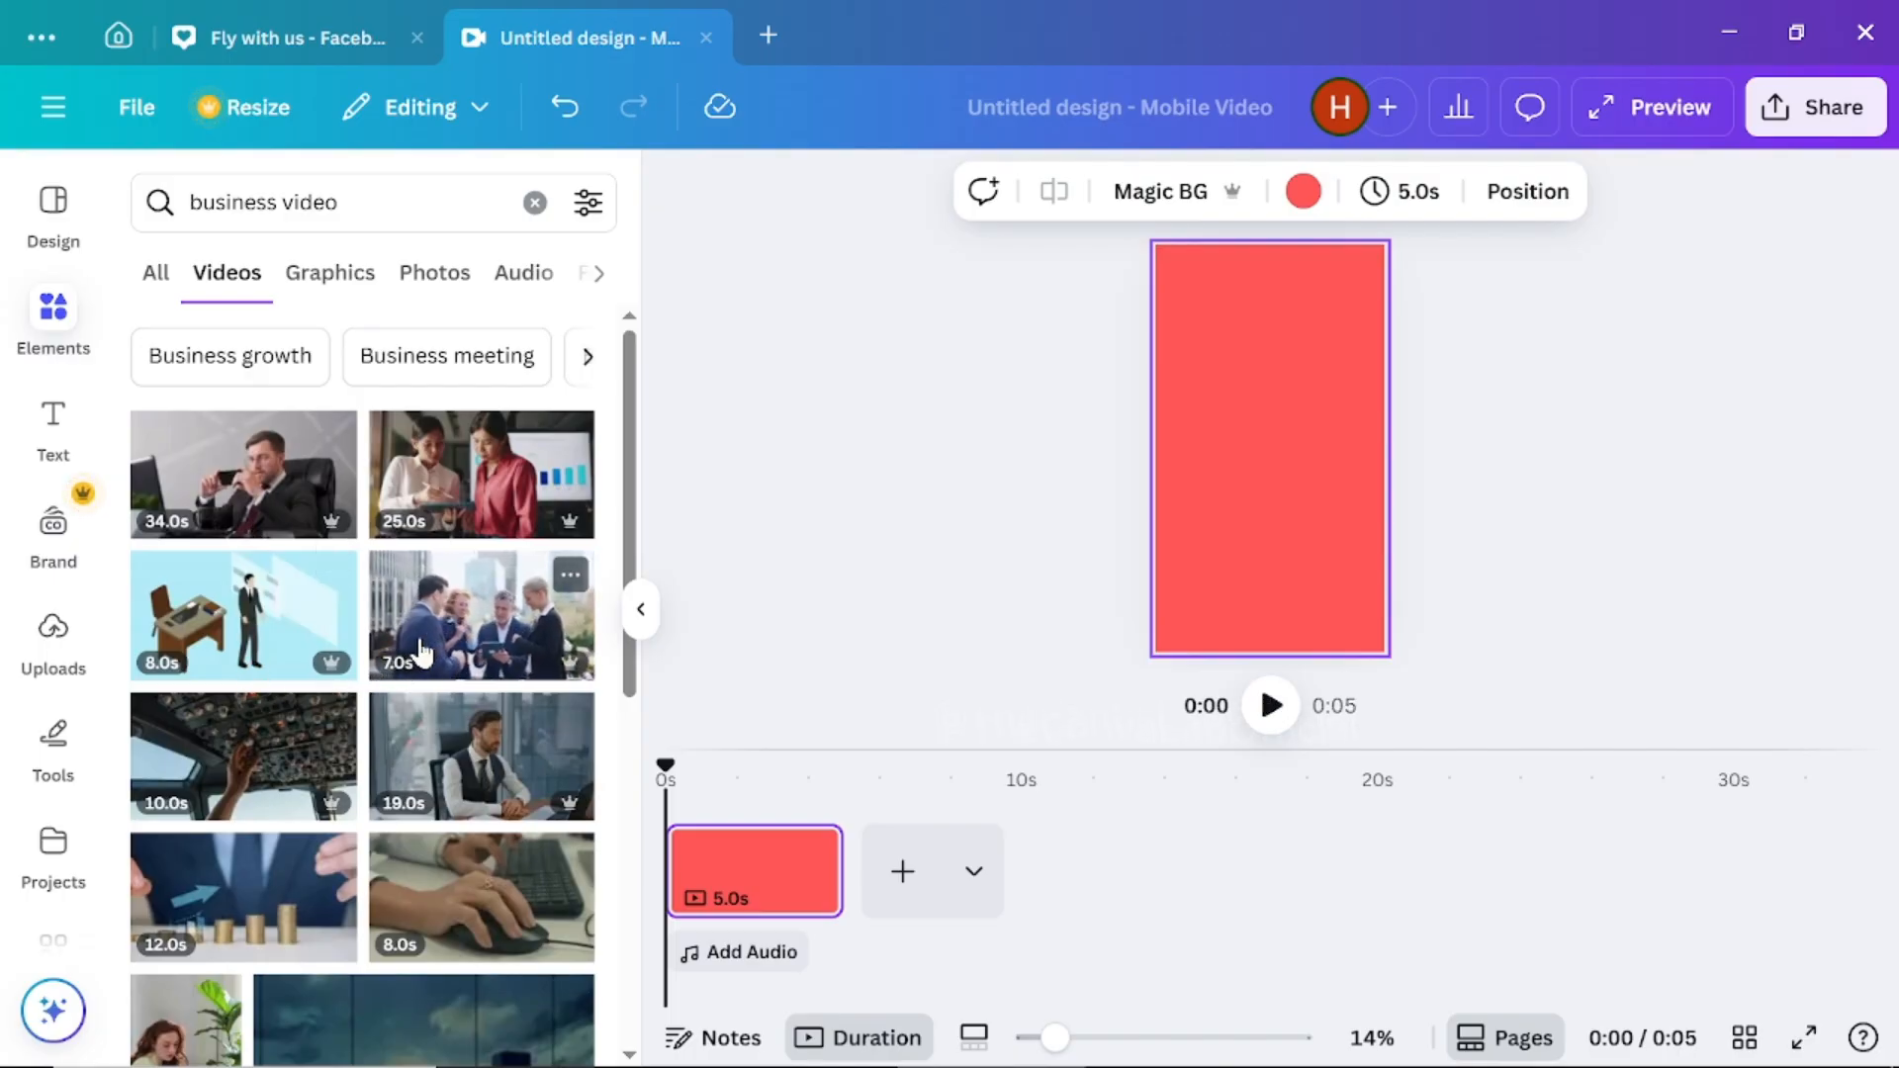
Place the 13.0s clip of the stressed woman at a laptop over the red page and preview the video
{"action": "scroll", "coordinate": [415, 654], "scroll_direction": "down", "scroll_amount": 5}
{"action": "scroll", "coordinate": [423, 652], "scroll_direction": "down", "scroll_amount": 3}
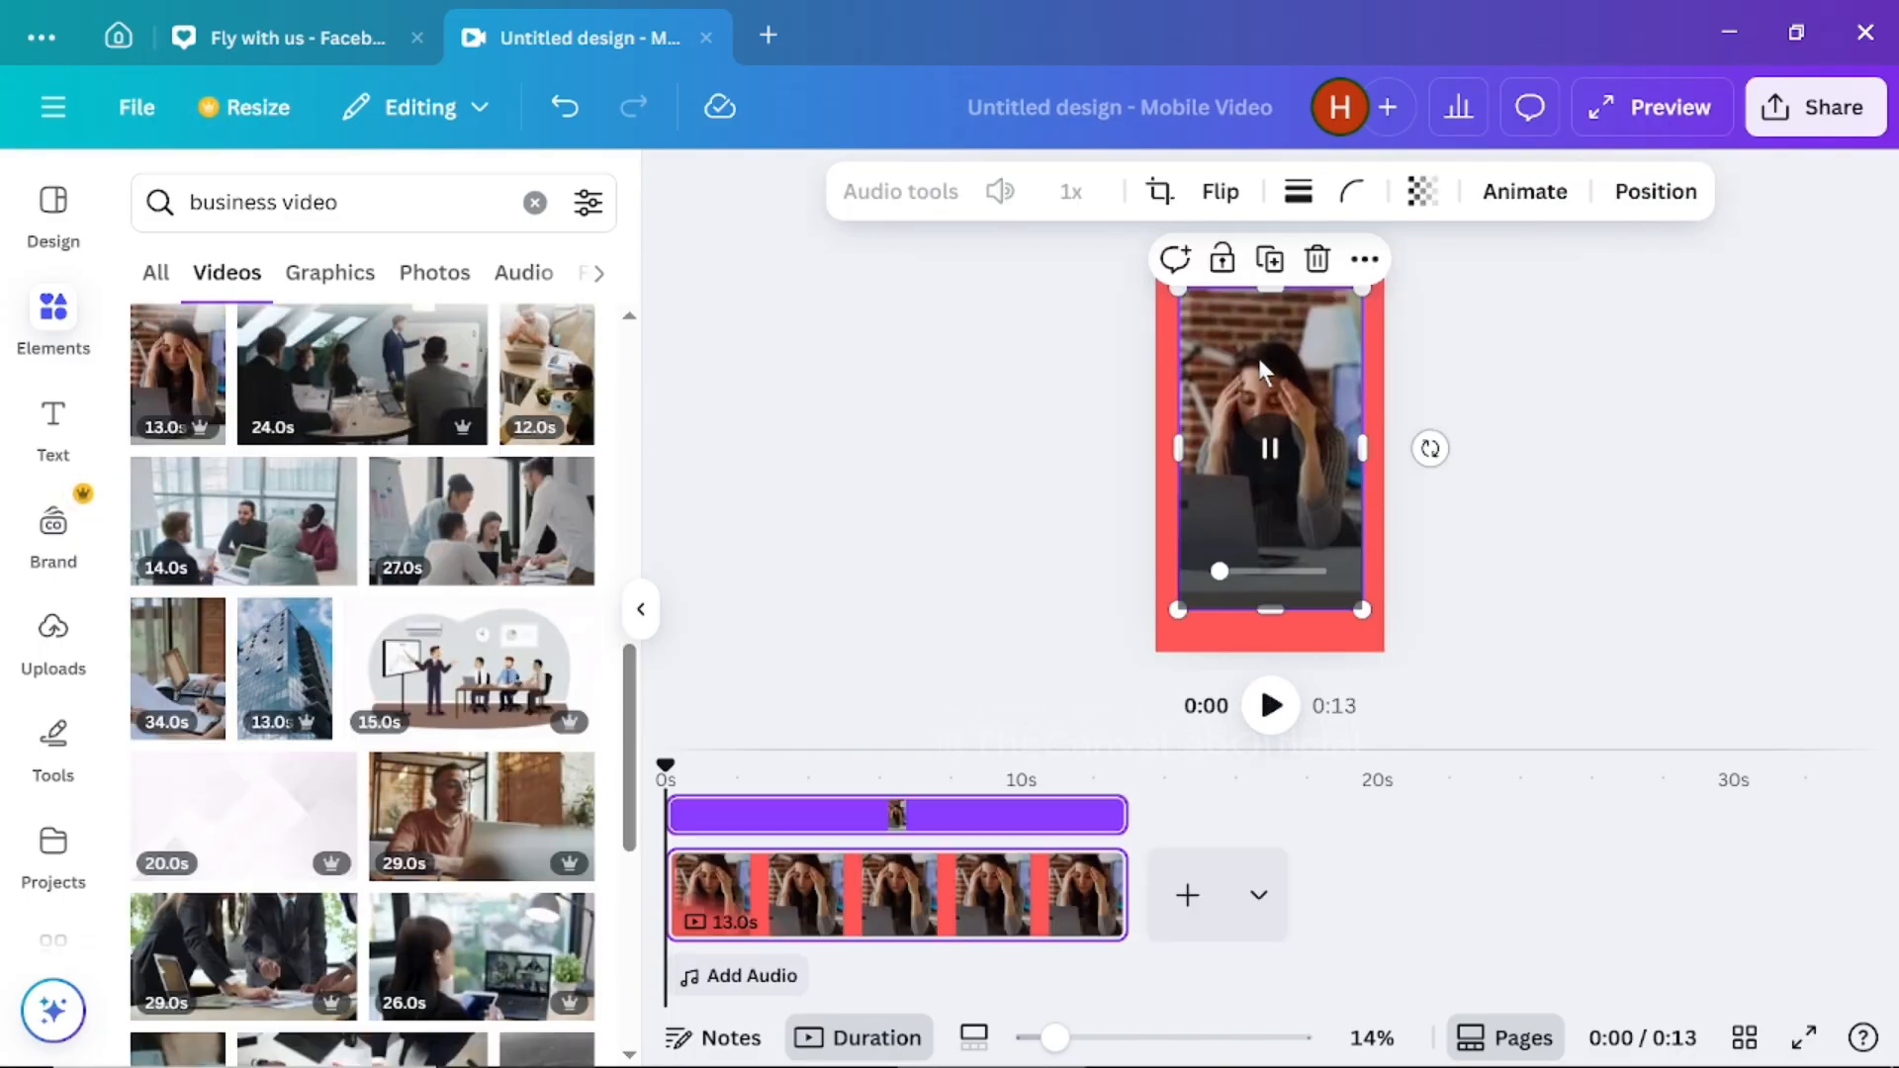
{"action": "left_click_drag", "start_coordinate": [1253, 358], "coordinate": [1230, 313]}
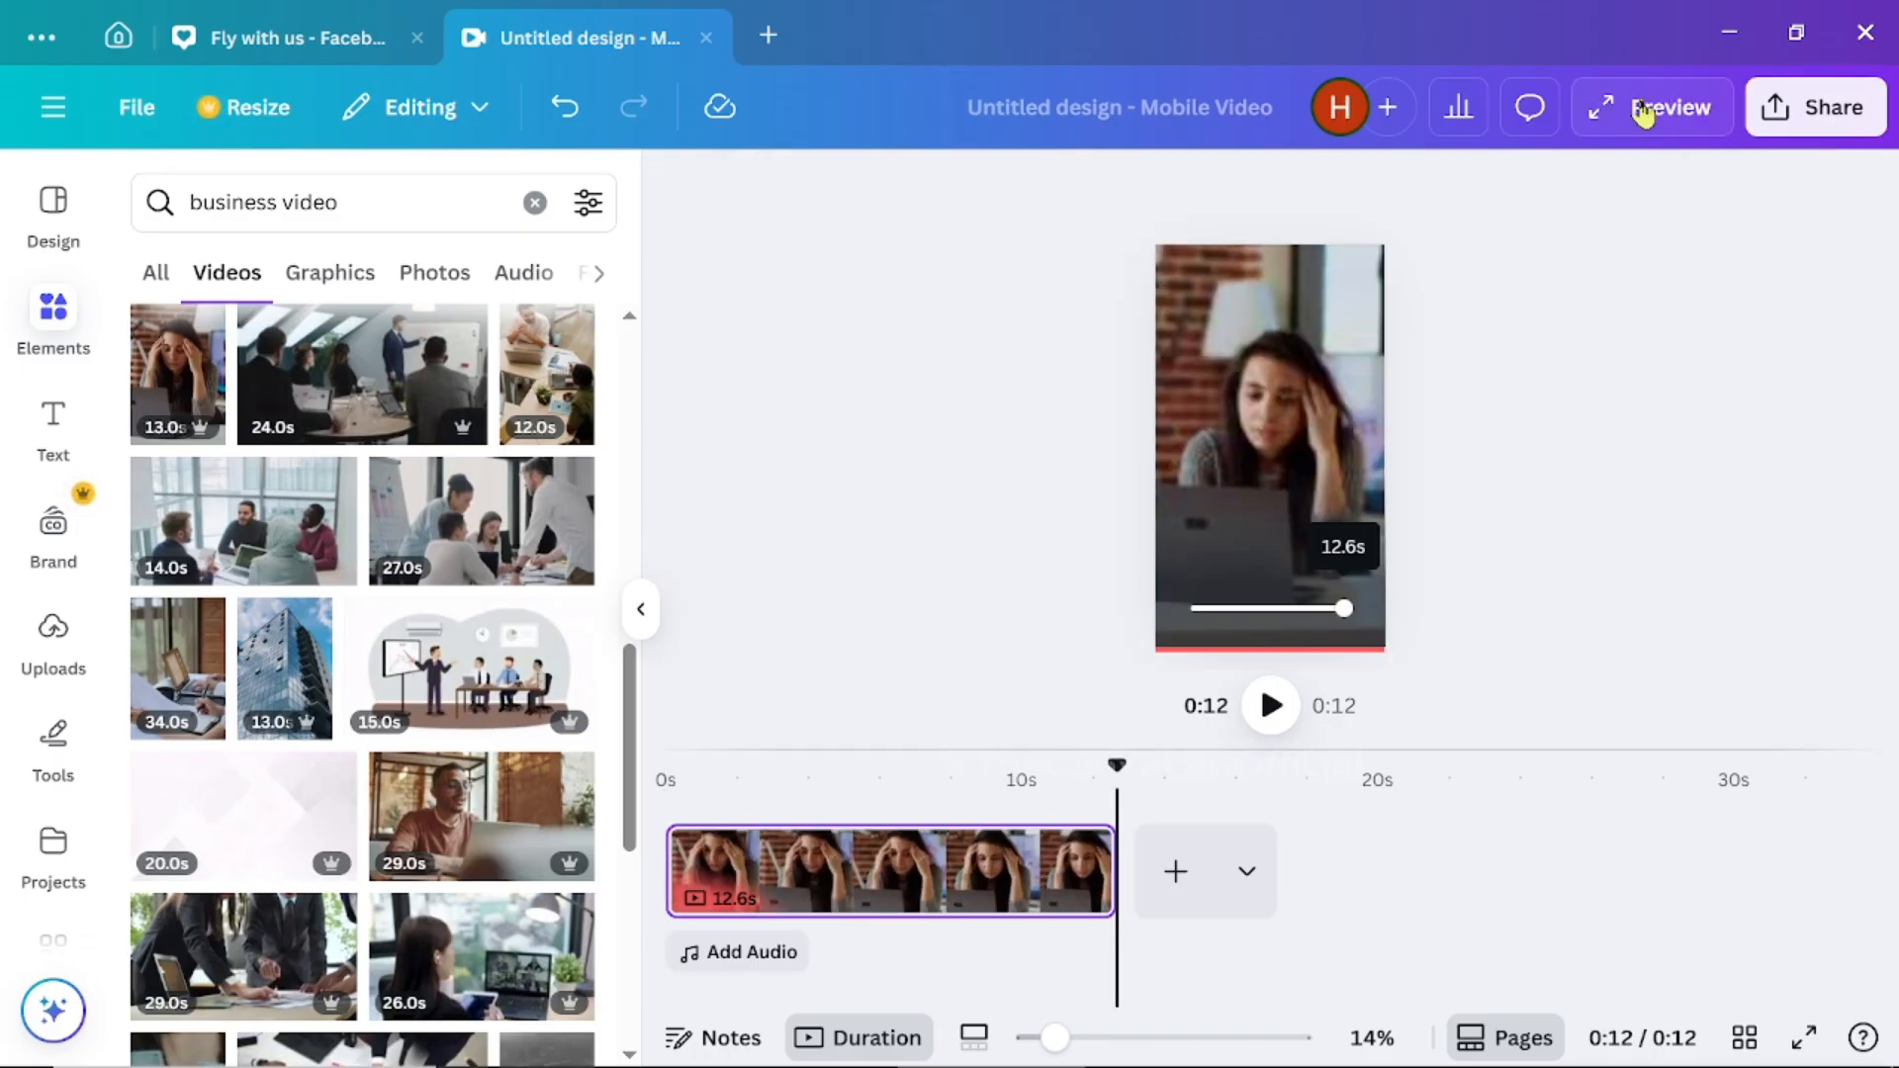
{"action": "left_click", "coordinate": [1641, 109]}
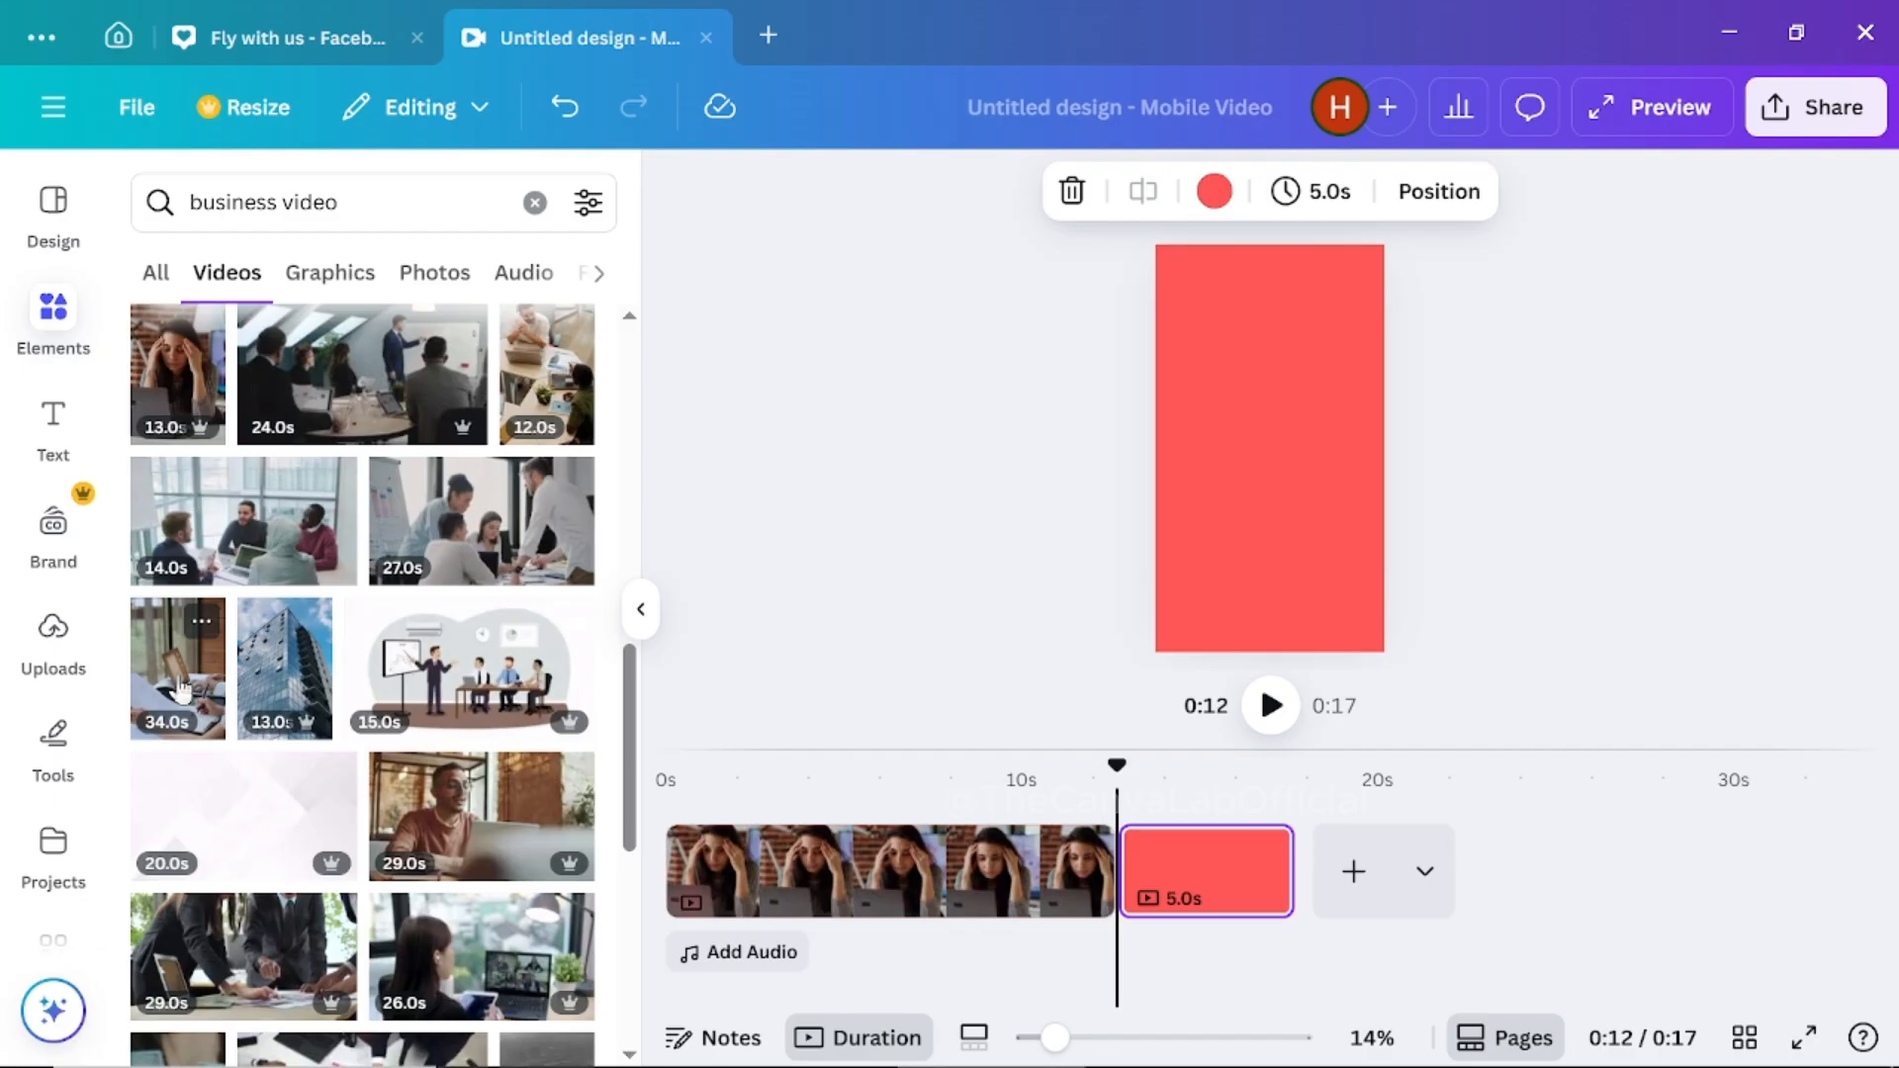
Add the 34.0s clip of laptop and paperwork to the second page and try to add a transition between the pages
{"action": "left_click", "coordinate": [181, 690]}
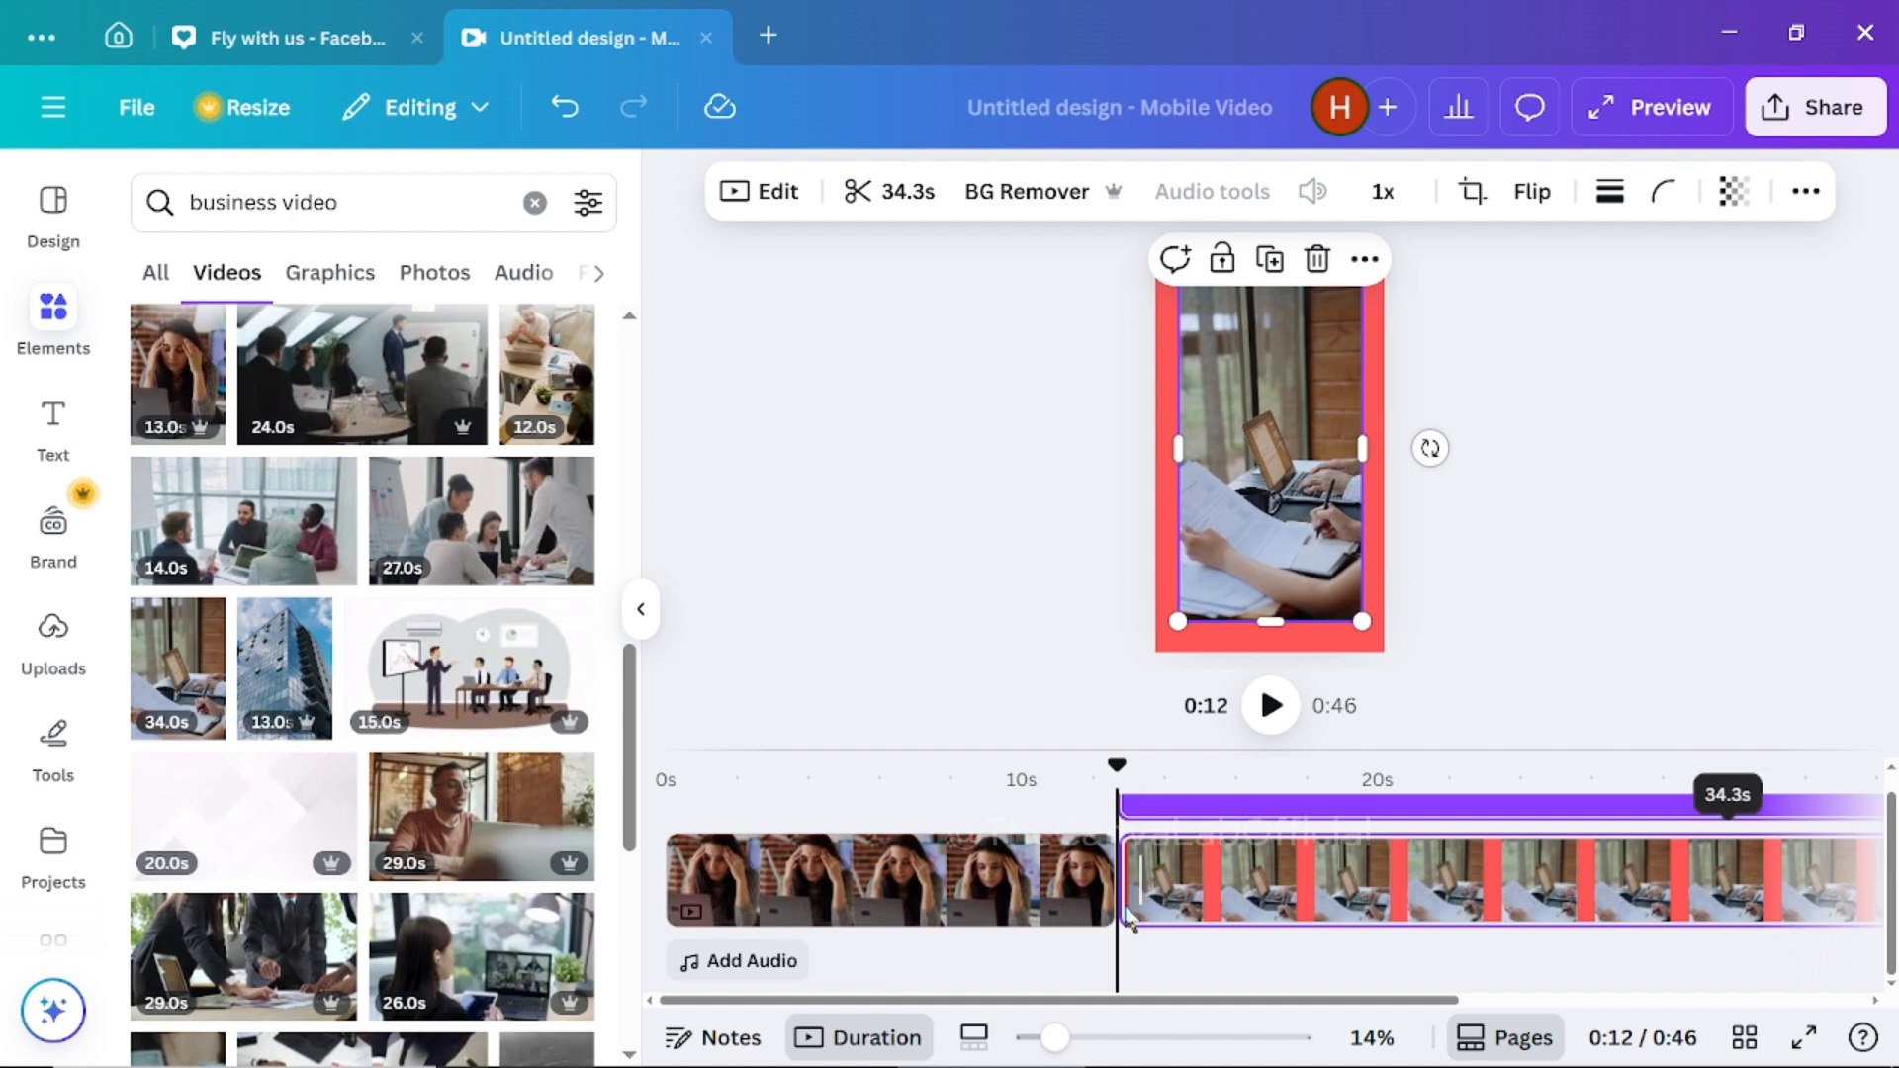
{"action": "mouse_move", "coordinate": [1113, 908]}
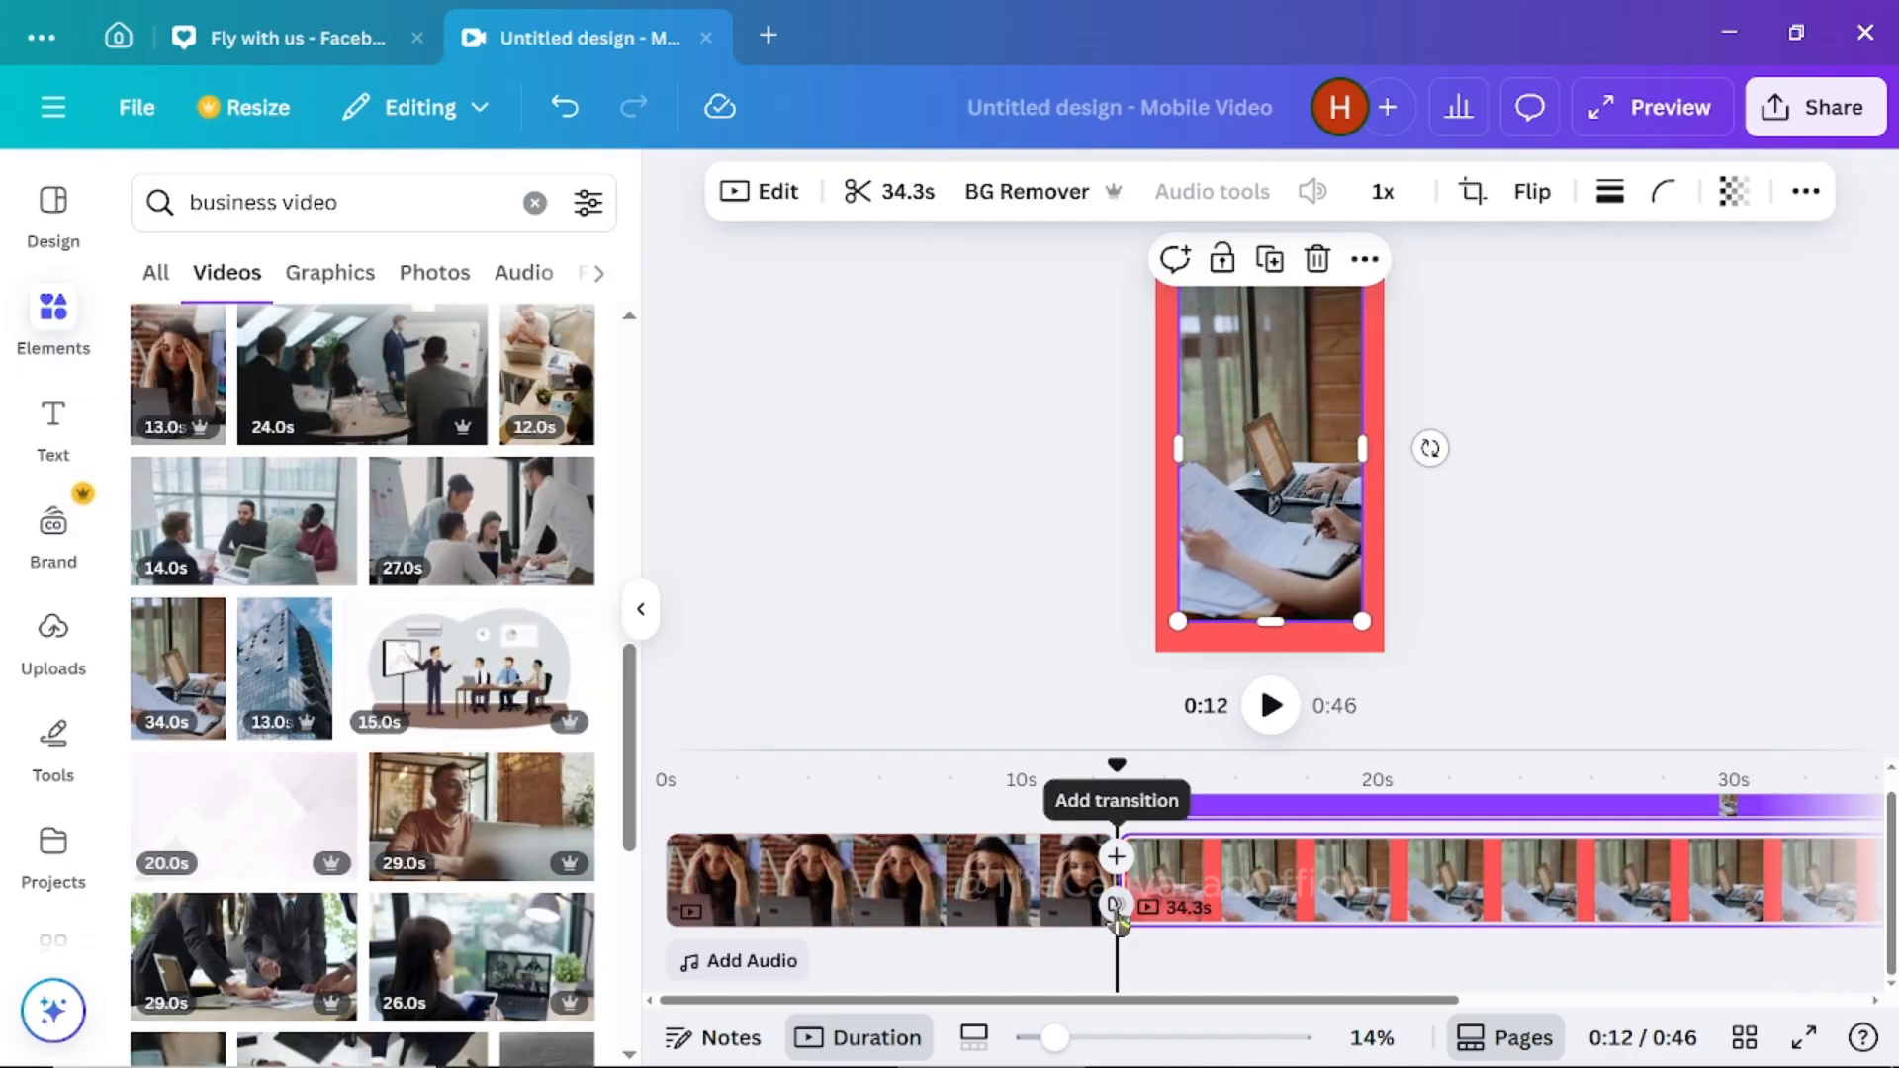
{"action": "left_click", "coordinate": [1116, 904]}
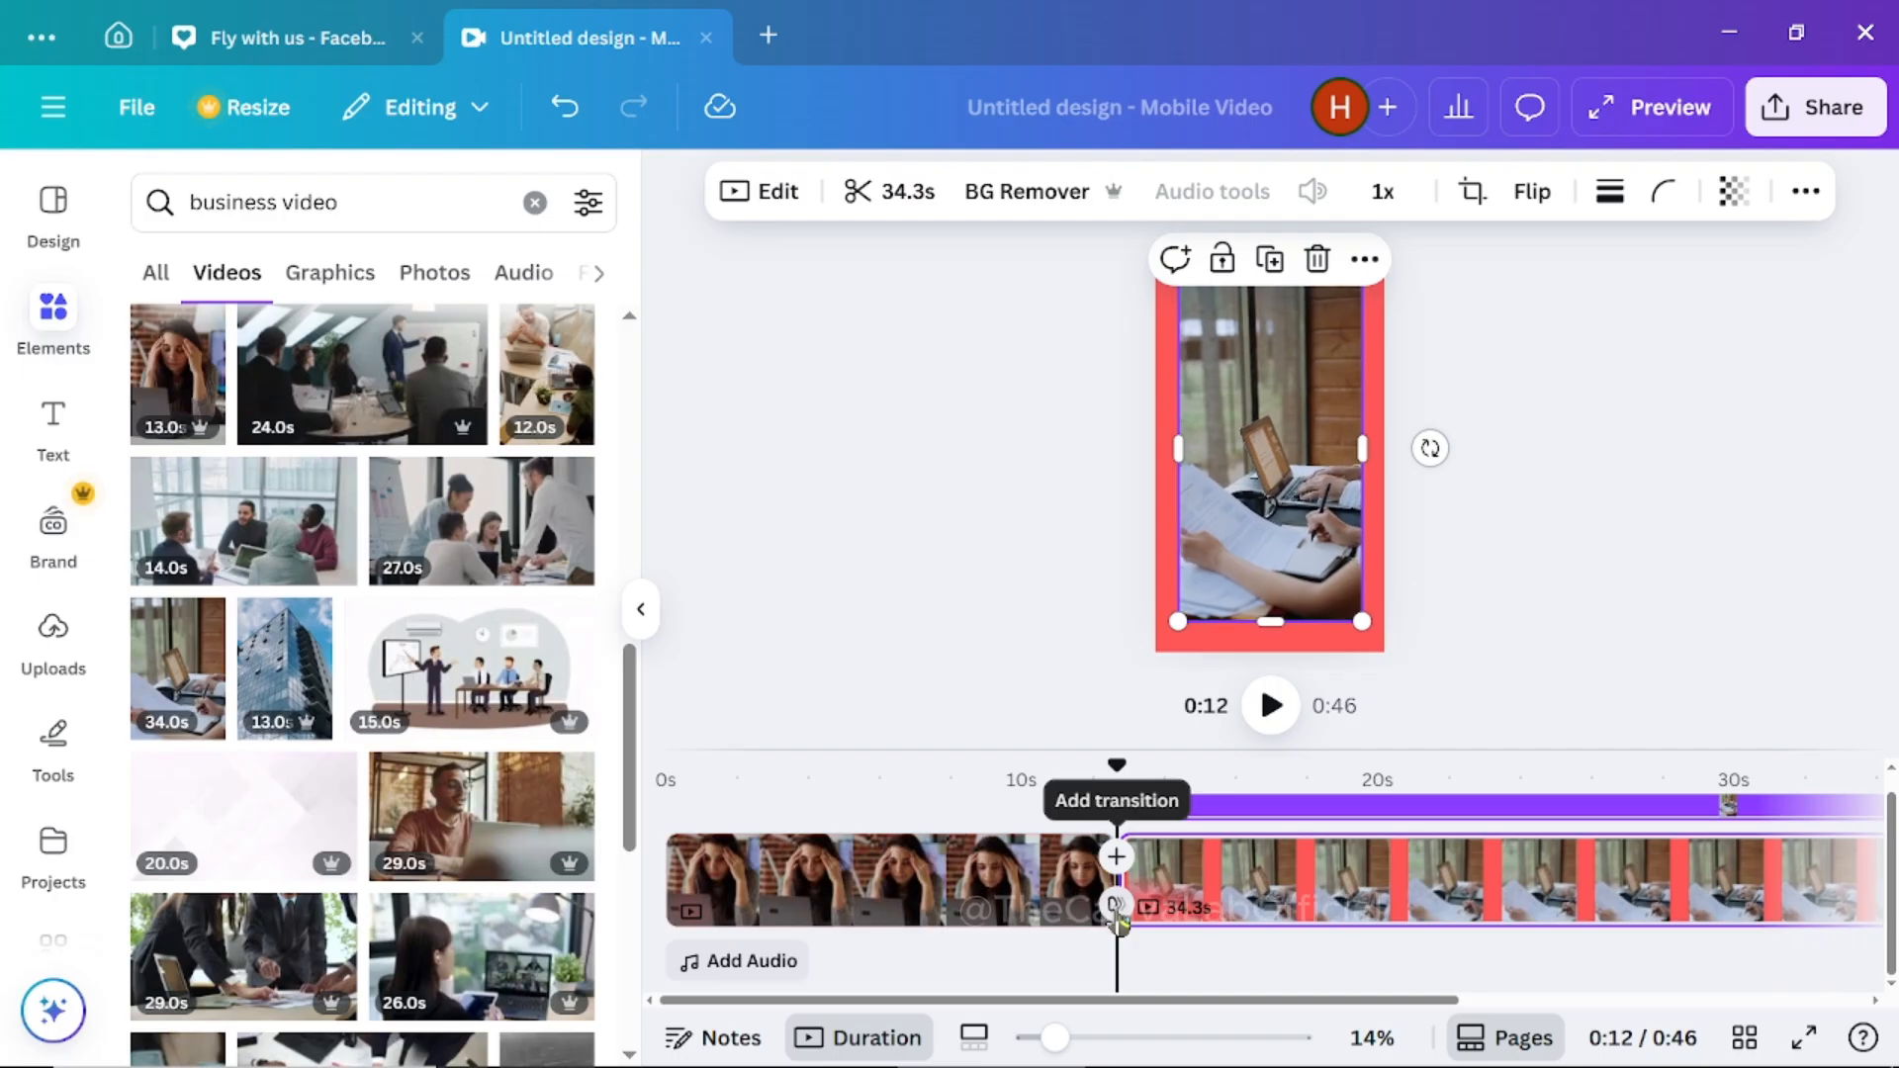
{"action": "left_click", "coordinate": [1115, 904]}
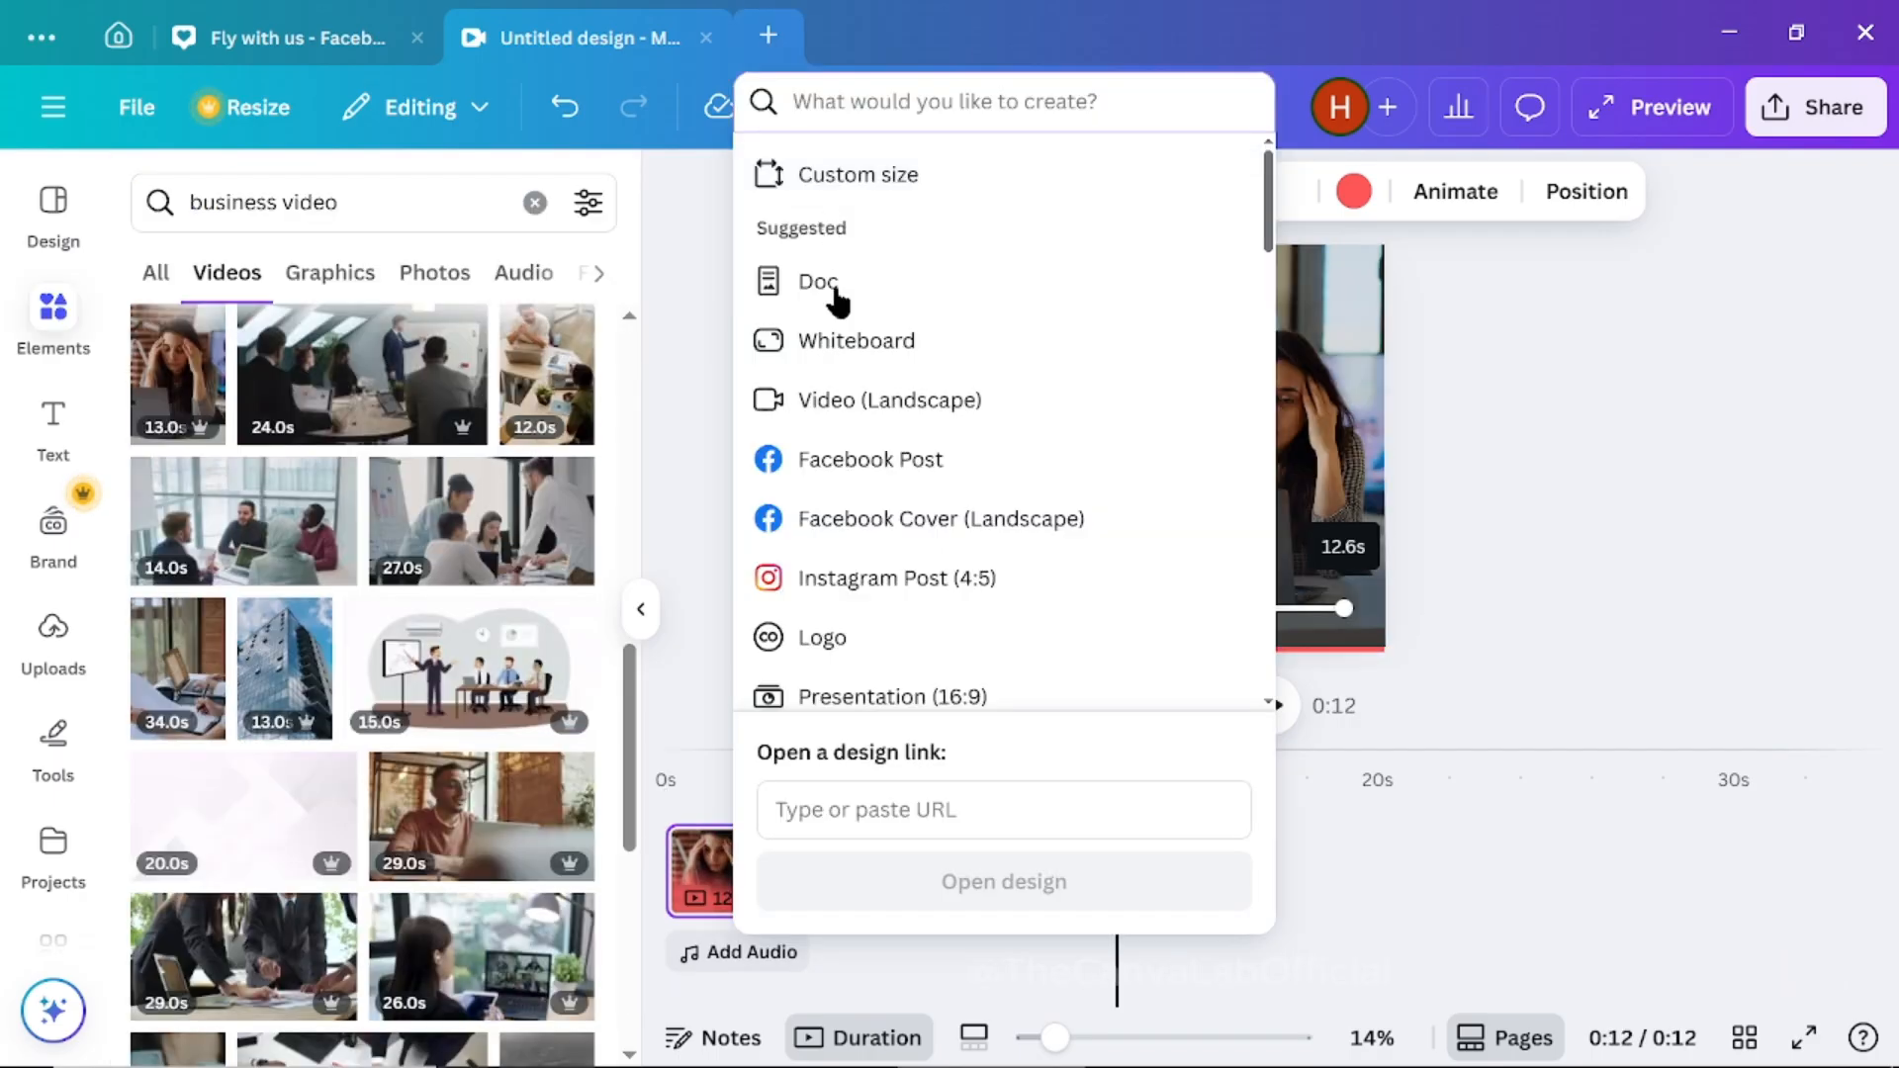
Create a Logo design and apply the Blue and Yellow Simple Travel Logo template
{"action": "left_click", "coordinate": [823, 638]}
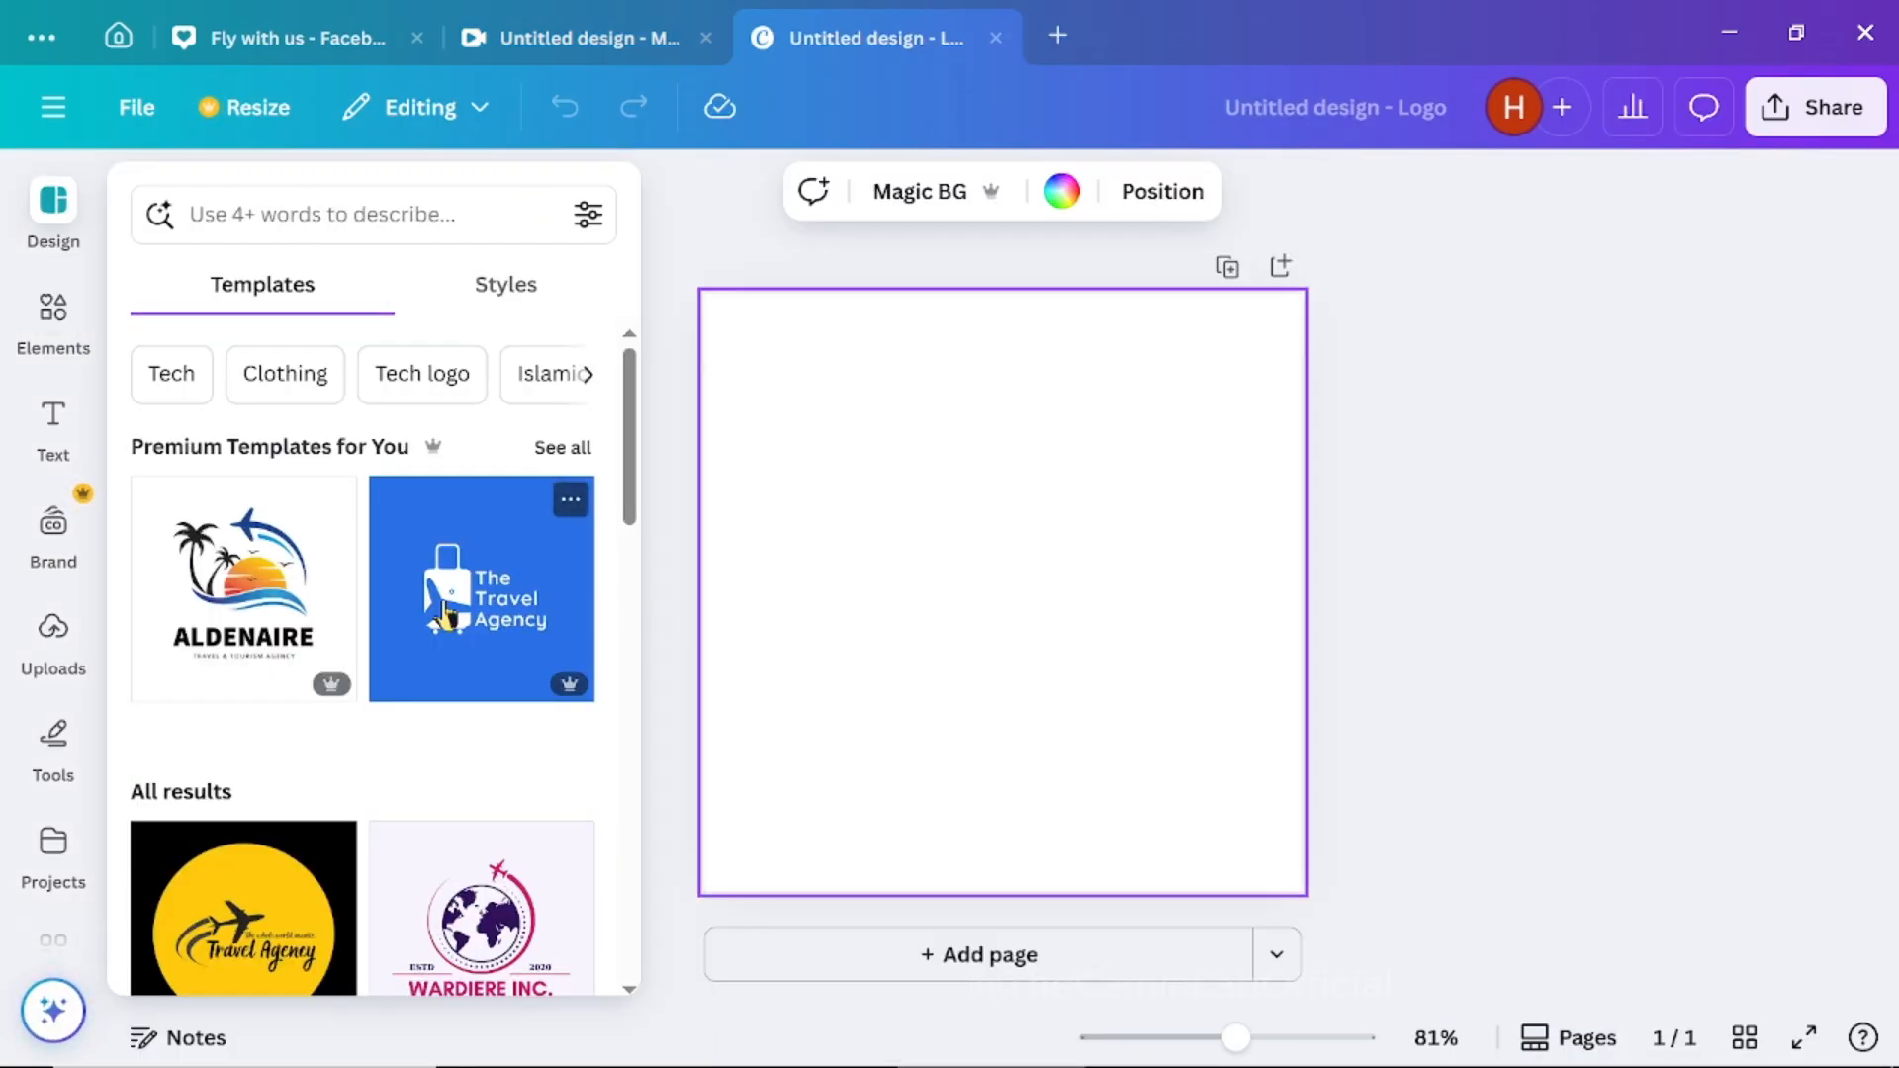
{"action": "scroll", "coordinate": [480, 638], "scroll_direction": "down", "scroll_amount": 6}
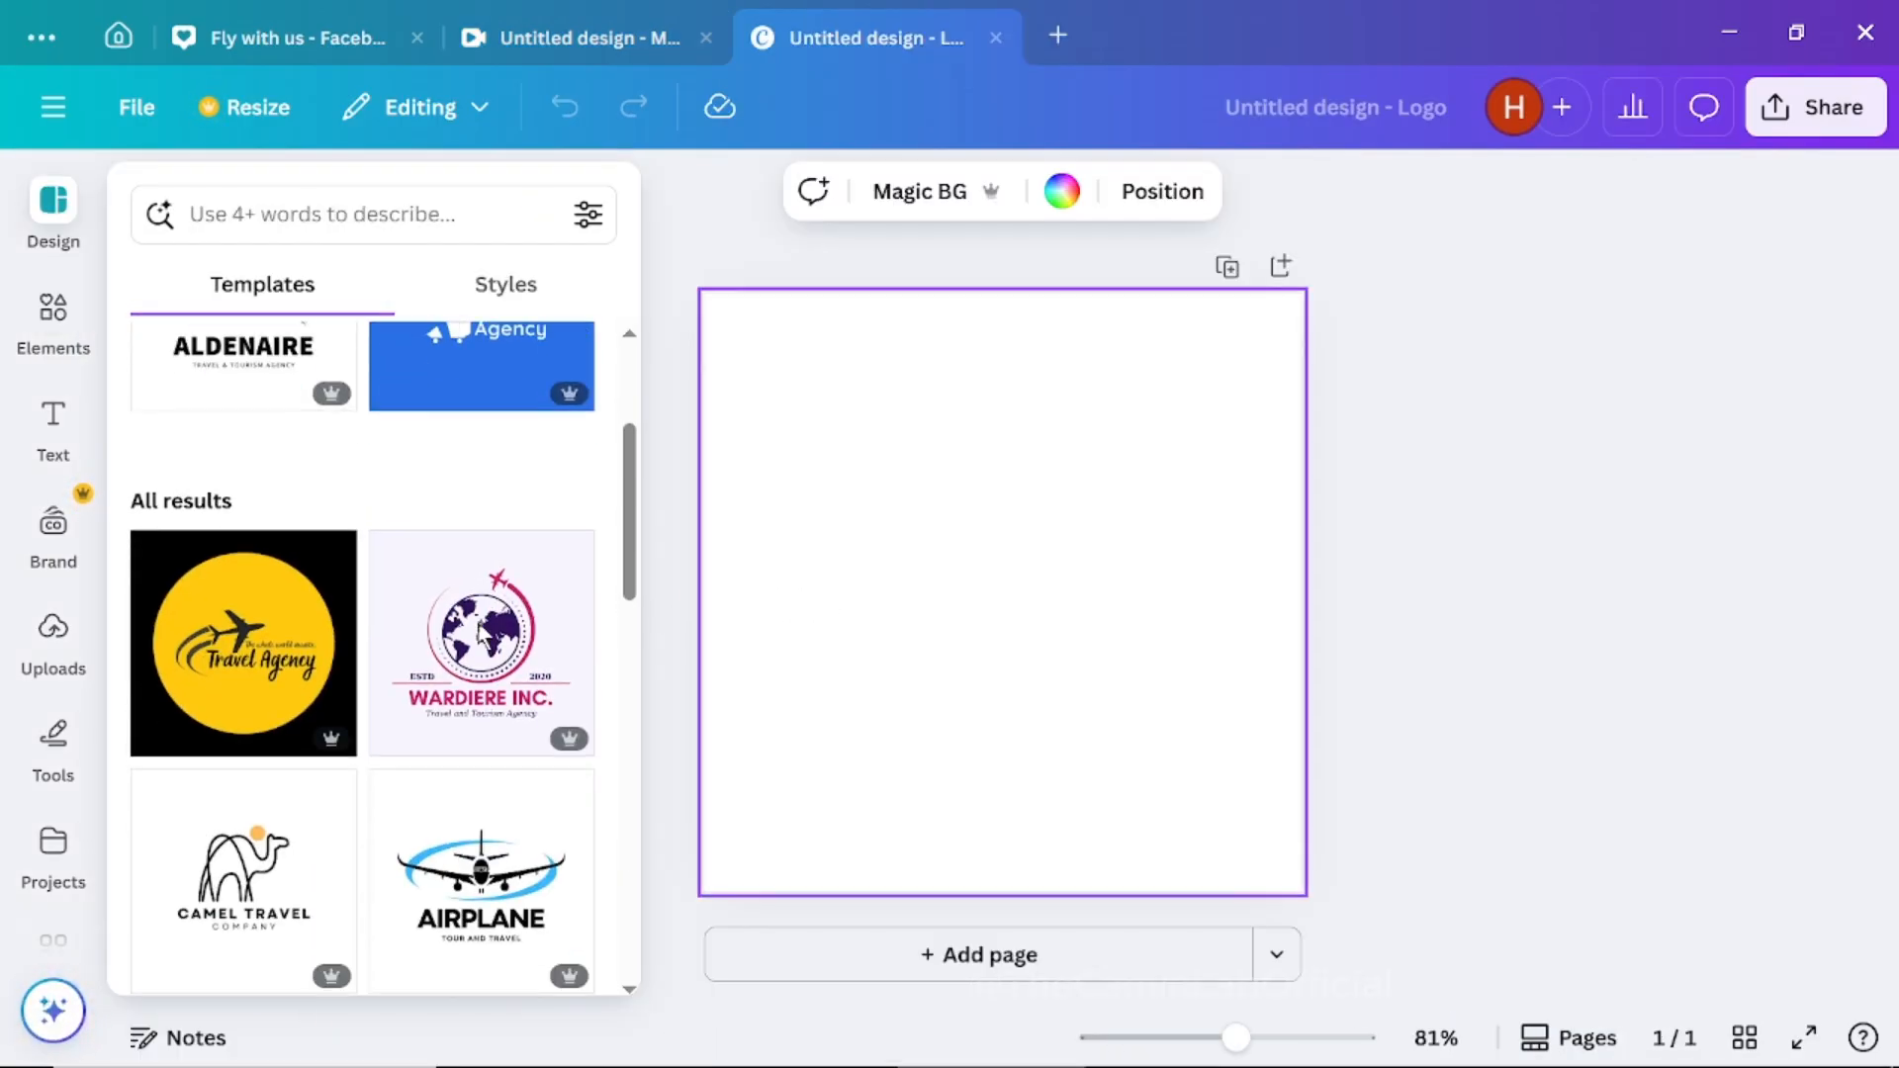
{"action": "scroll", "coordinate": [480, 638], "scroll_direction": "down", "scroll_amount": 5}
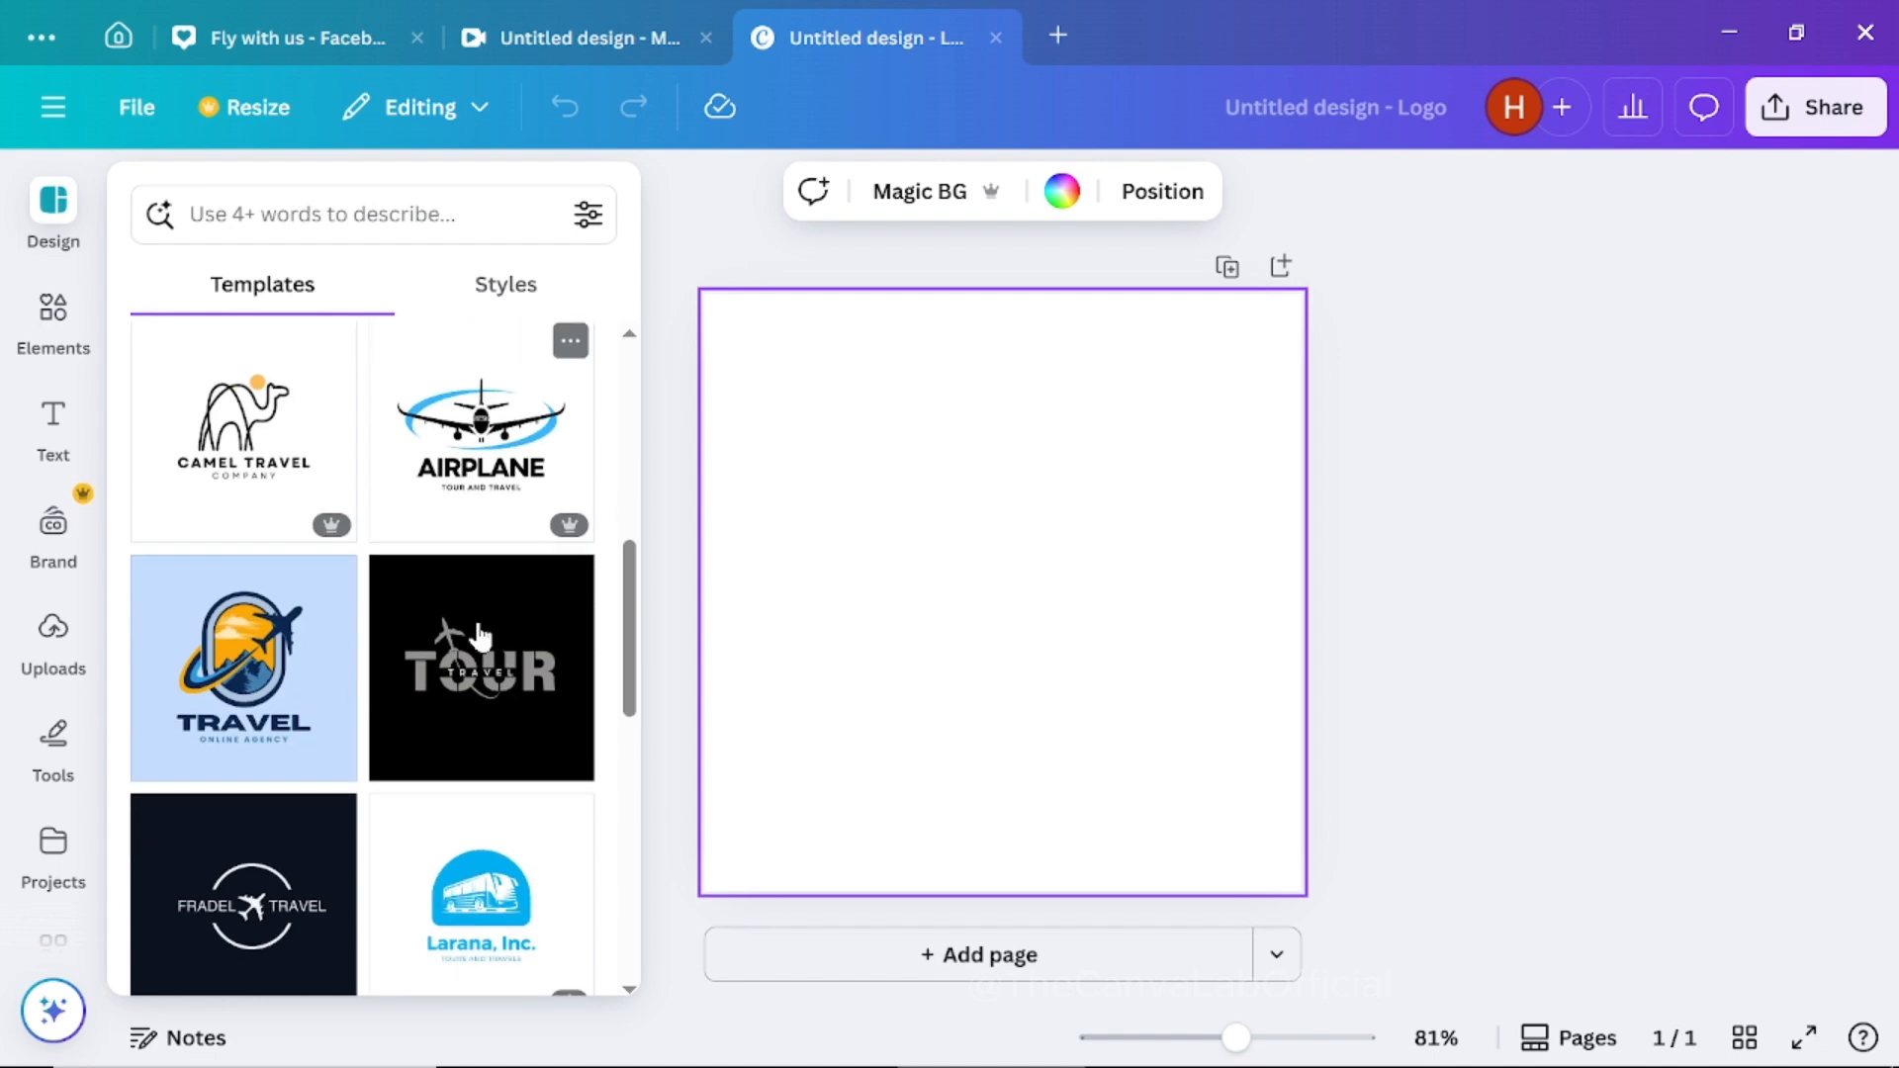
{"action": "left_click", "coordinate": [480, 712]}
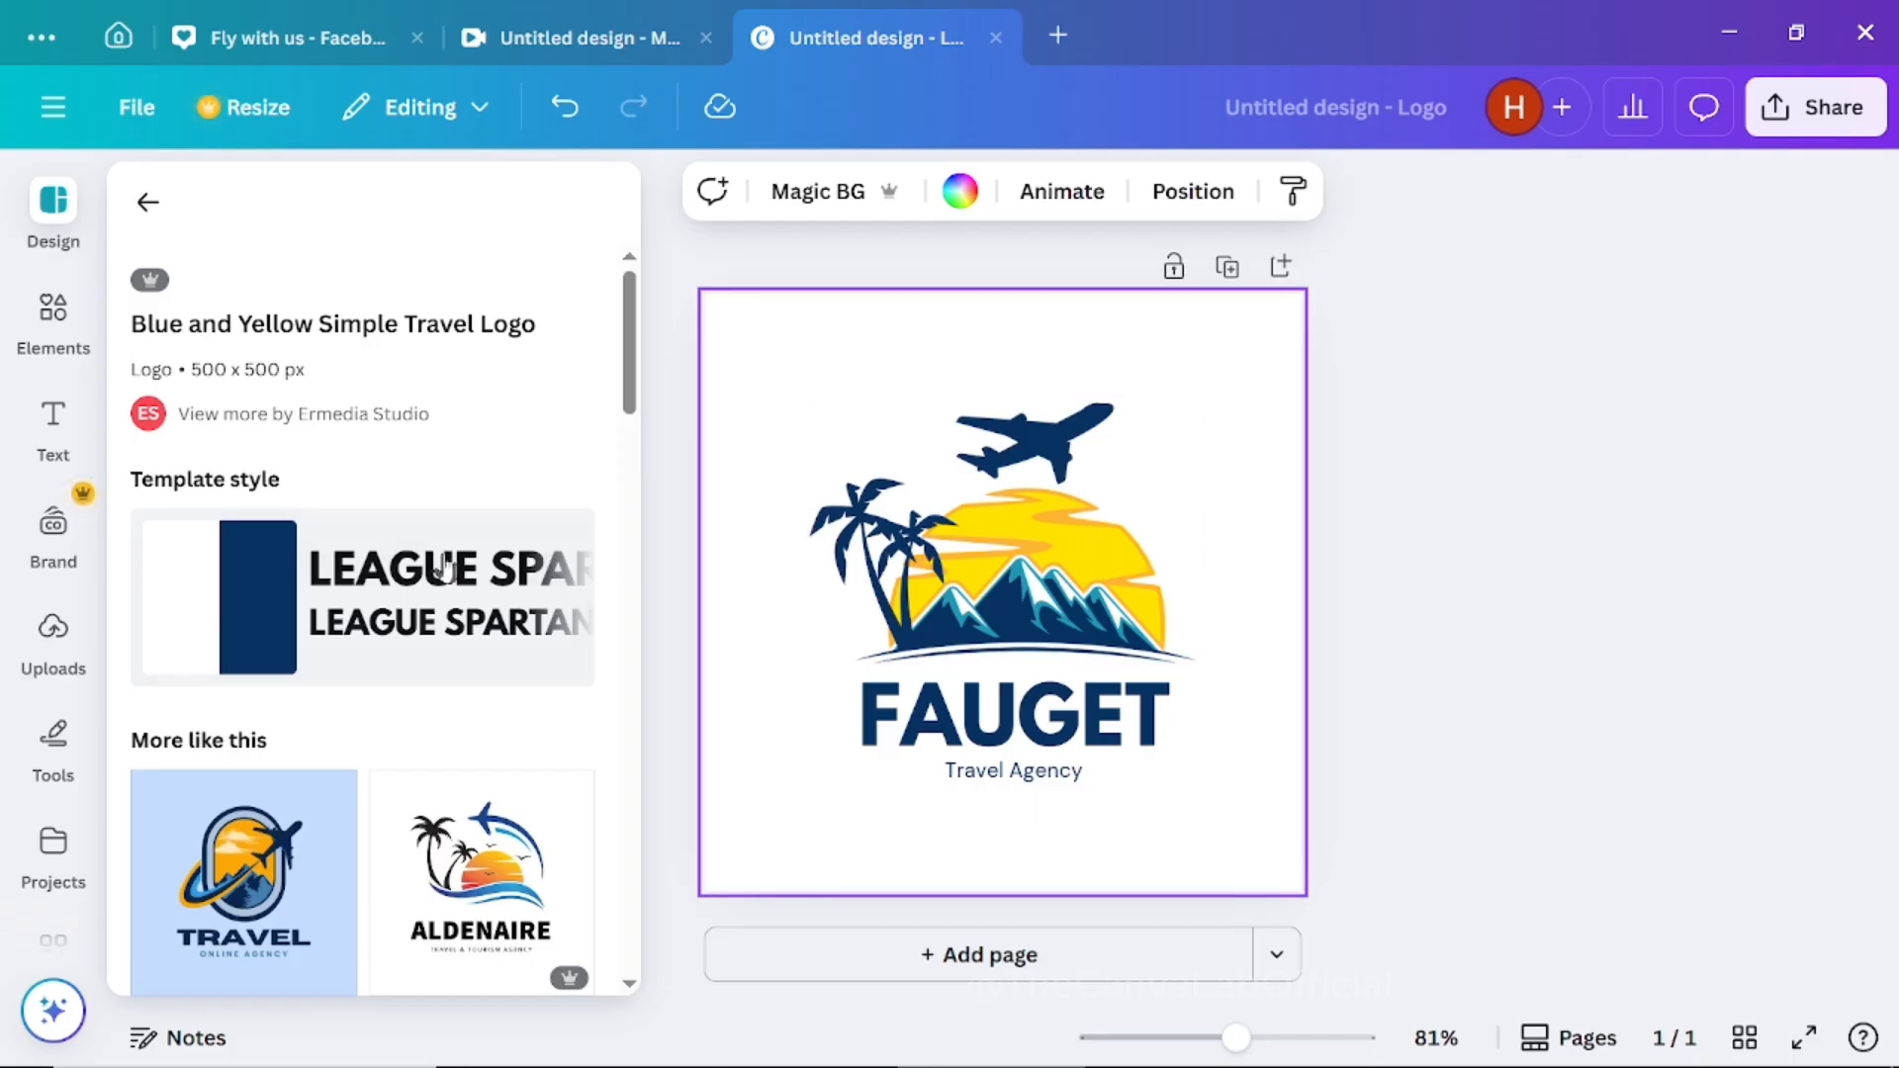
Shuffle the travel logo's template style colors until the plane, palms and mountains are black
{"action": "left_click", "coordinate": [262, 605]}
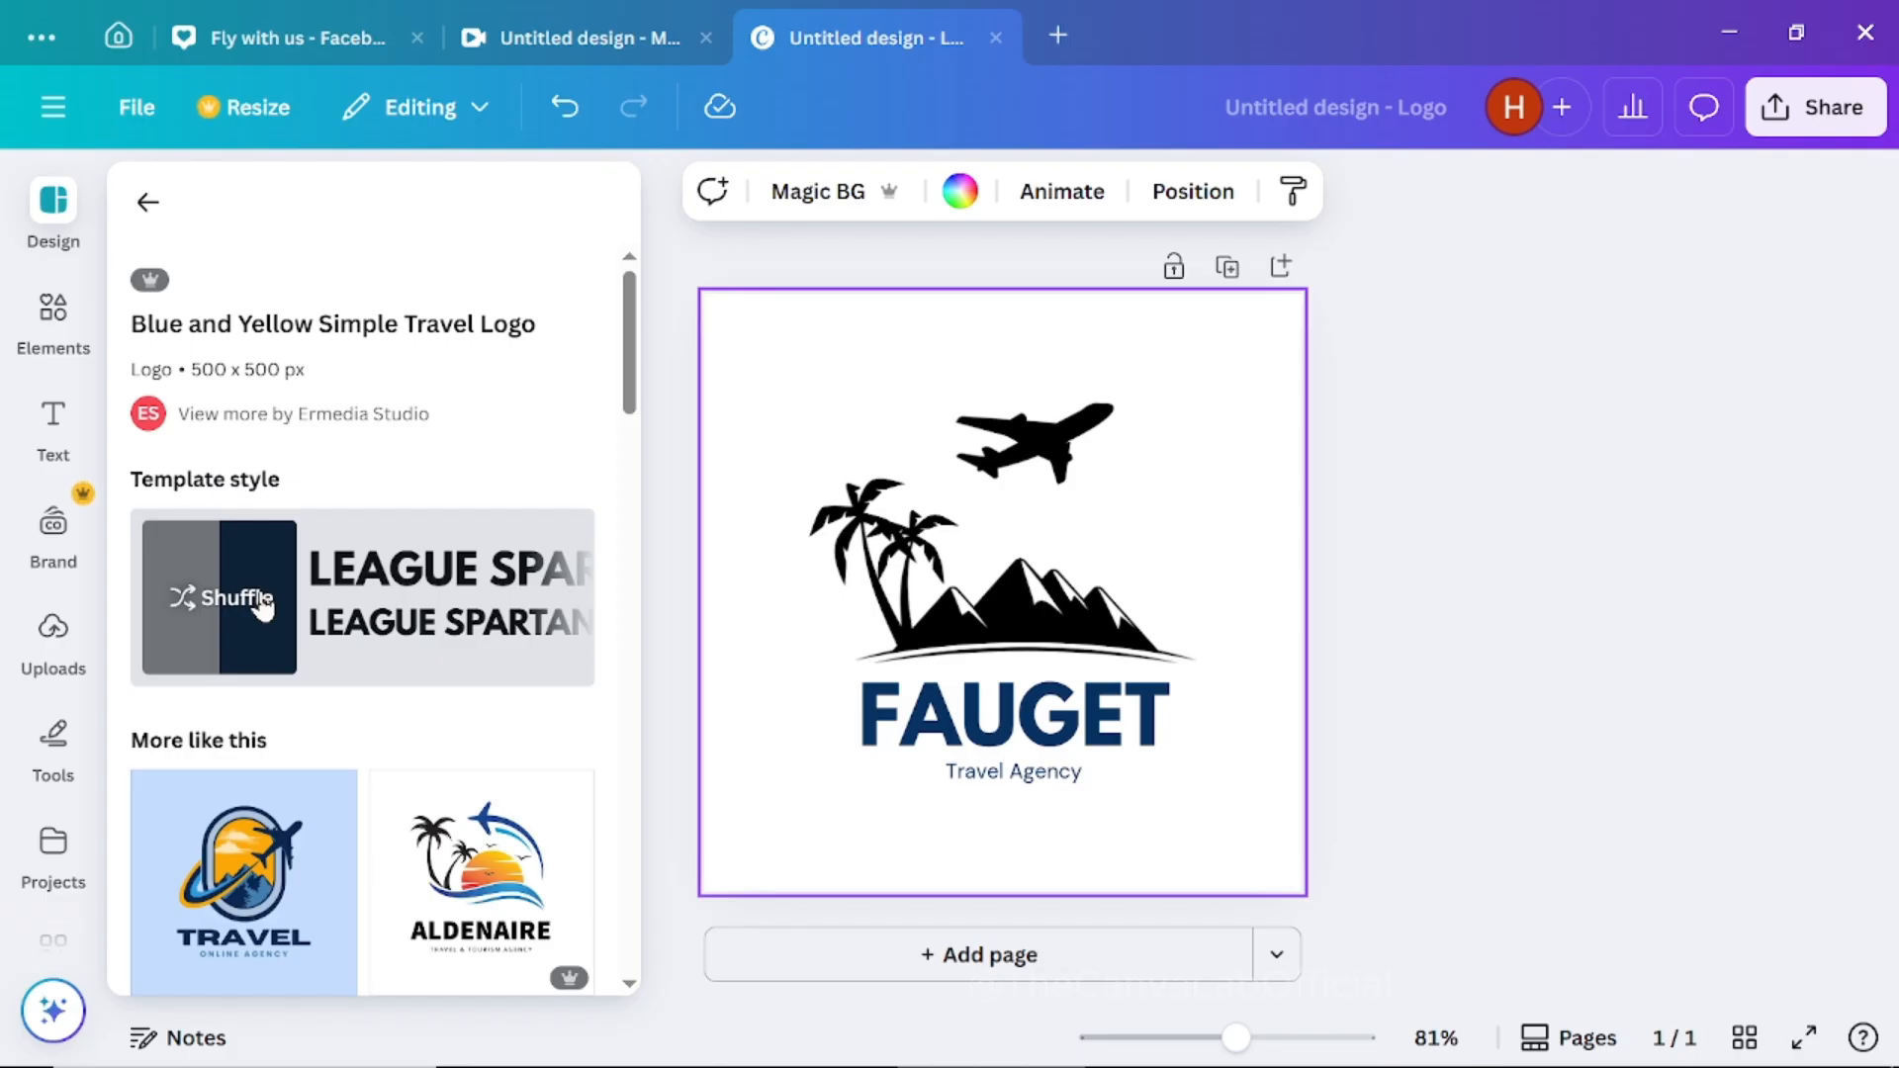
{"action": "left_click", "coordinate": [175, 595]}
{"action": "left_click", "coordinate": [267, 566]}
{"action": "left_click", "coordinate": [191, 577]}
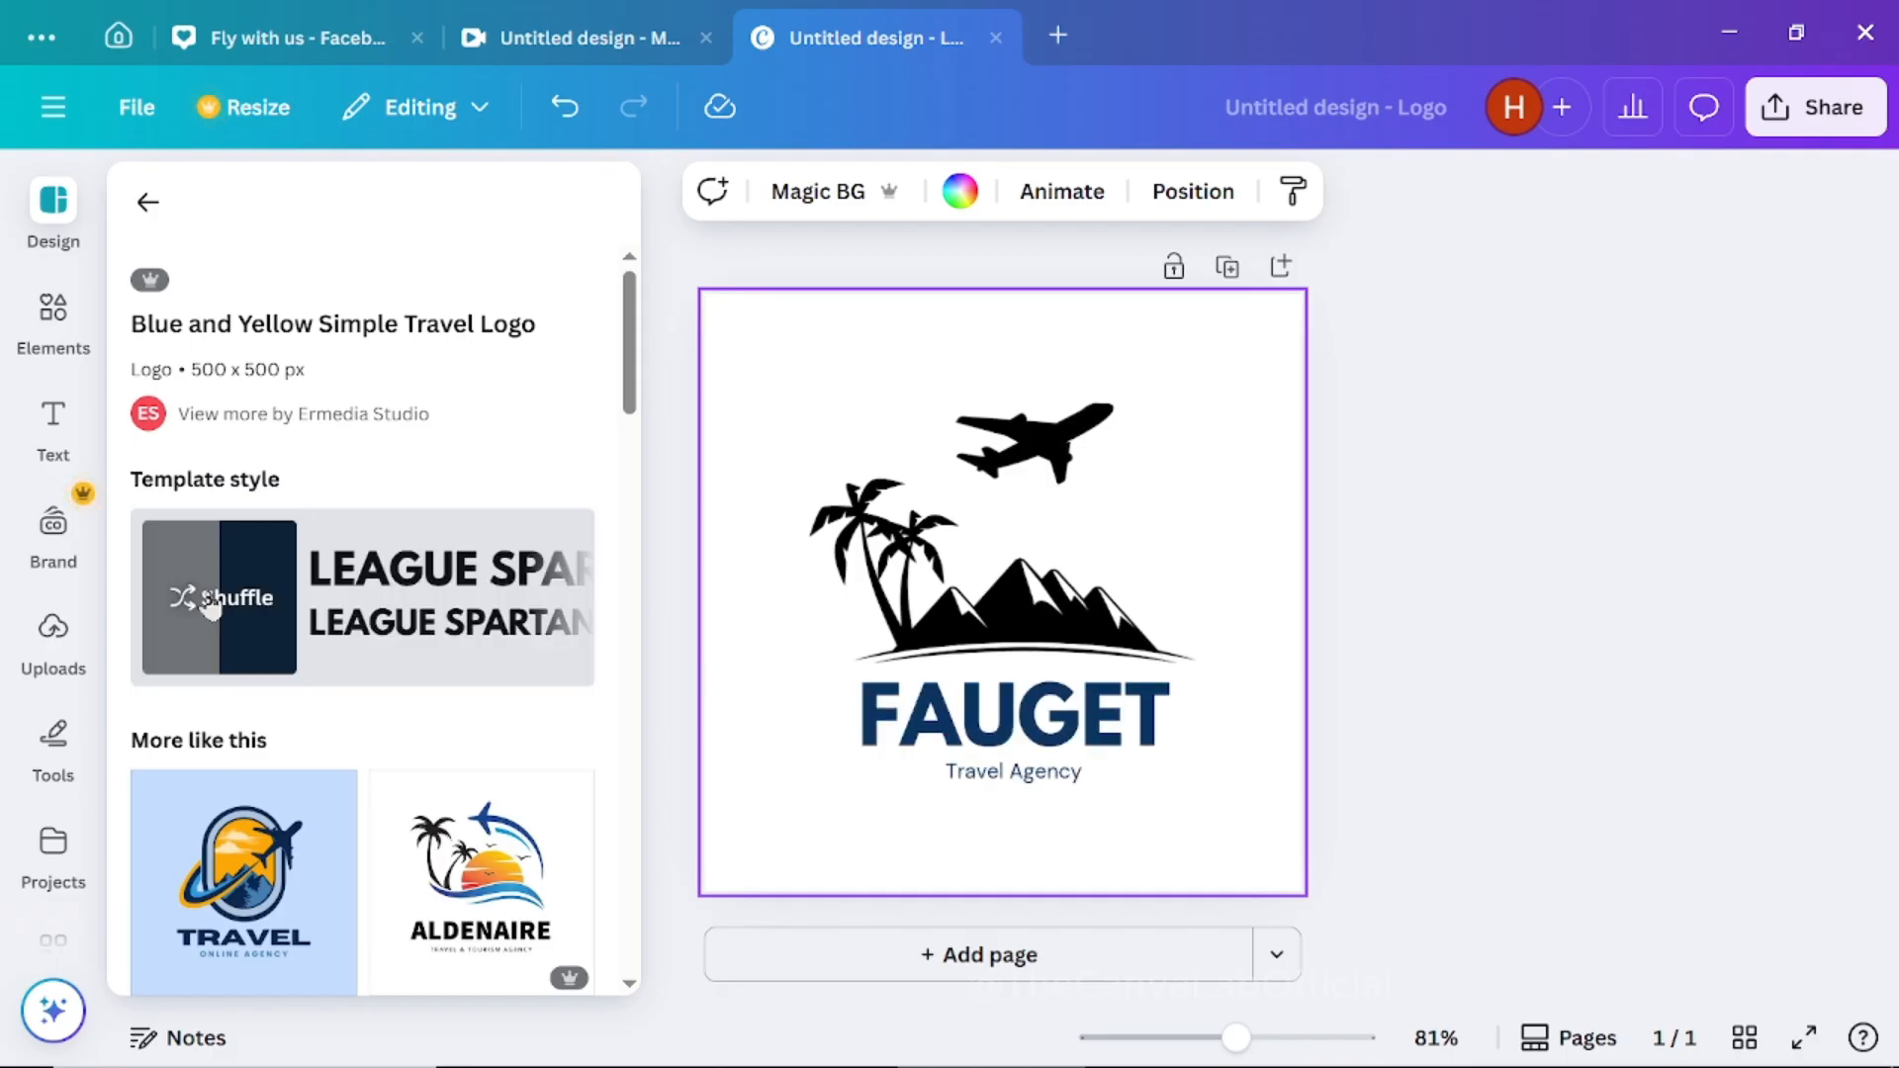